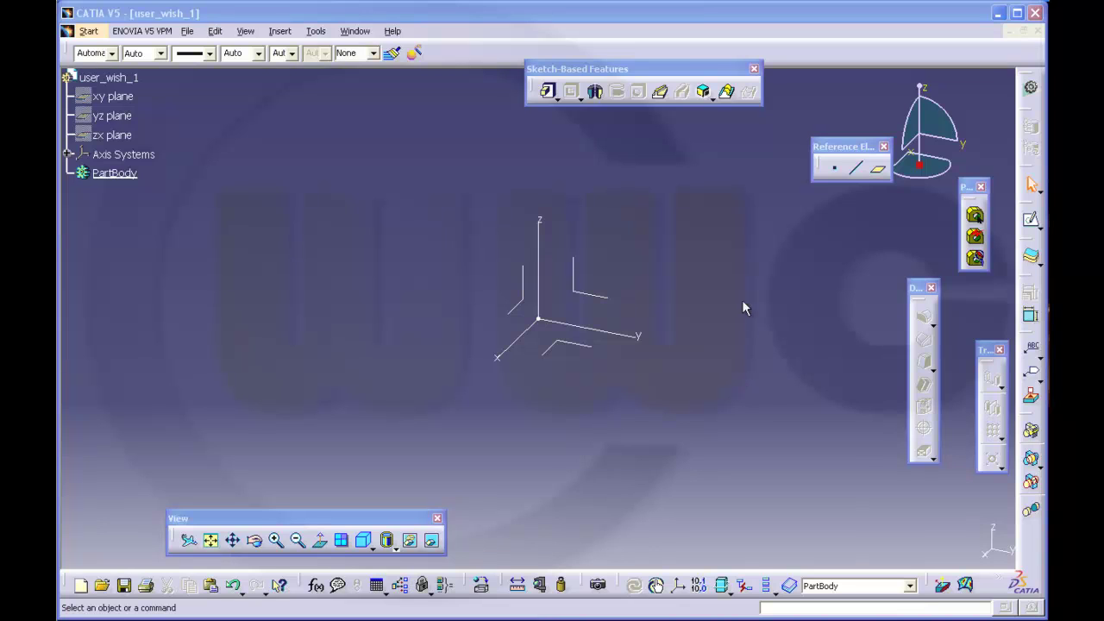
- Start a new sketch on the yz plane and hide the sketch's H and V axes
click(788, 20)
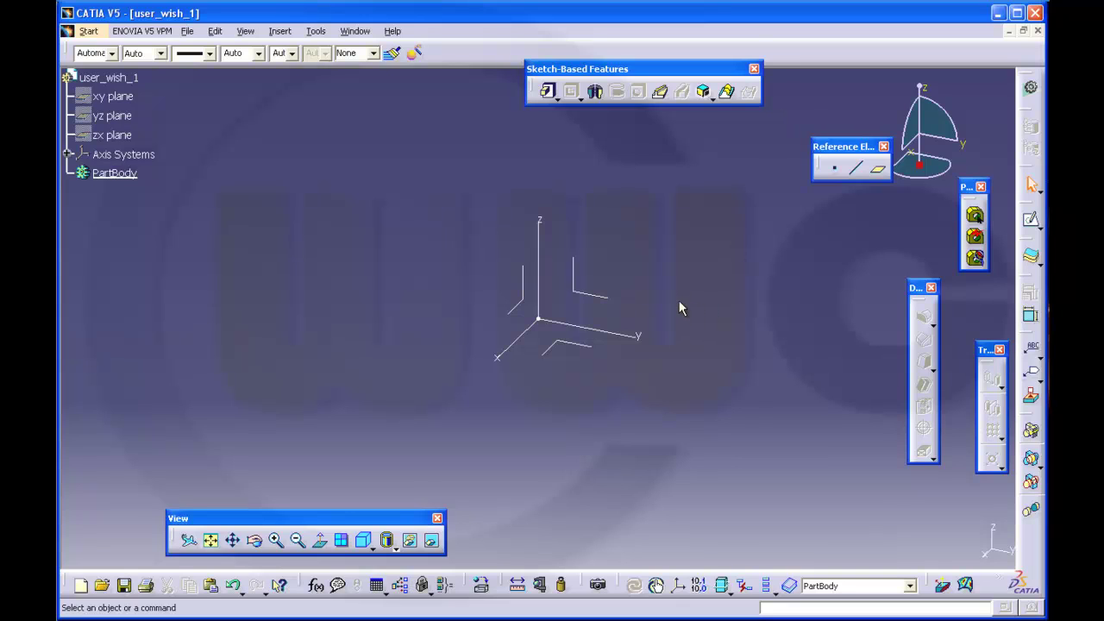
click(1031, 219)
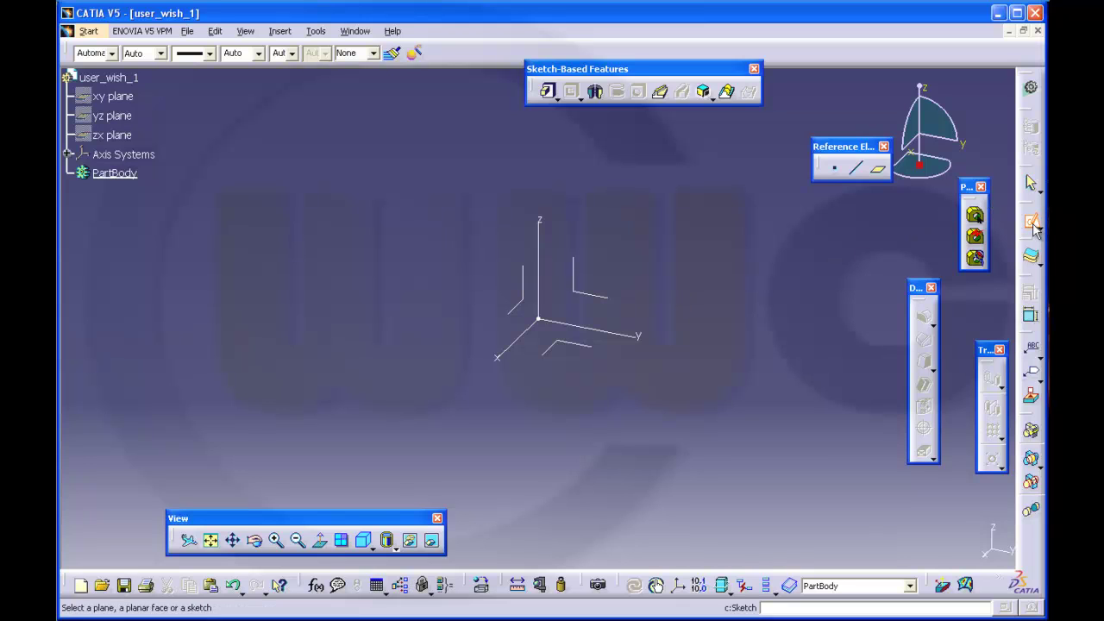
click(607, 300)
mouse_move(511, 250)
mouse_down()
mouse_move(566, 326)
mouse_move(616, 343)
mouse_up()
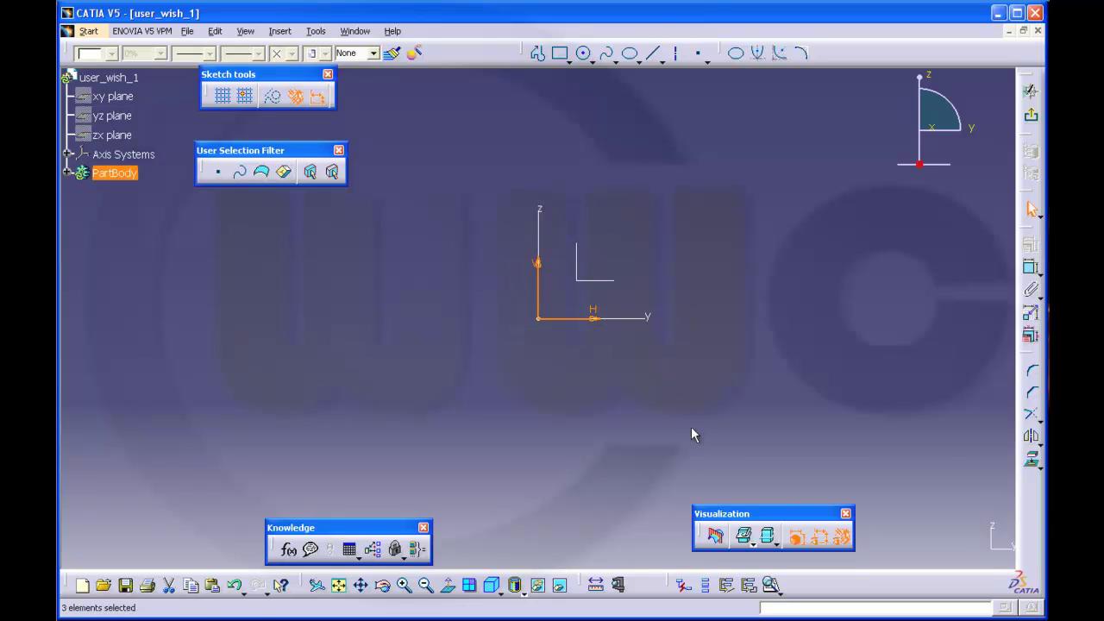
click(515, 585)
middle_drag(665, 395, 621, 460)
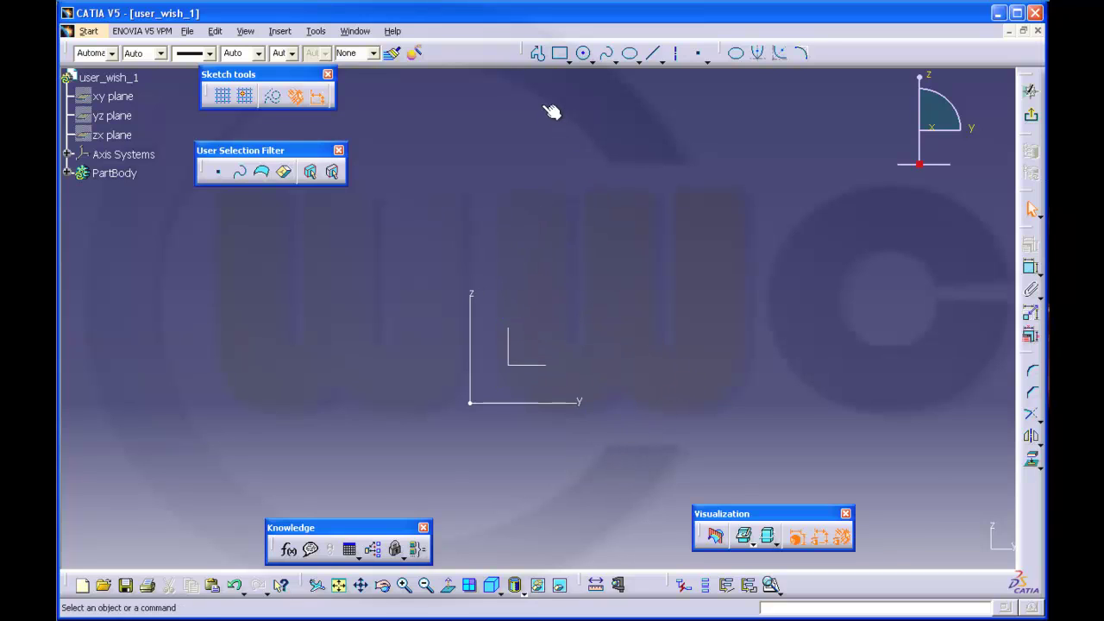
- Sketch an open S-shaped profile: a line about 35 mm long, two tangent arcs of about 29 and 55 mm radius, and an end line
click(536, 54)
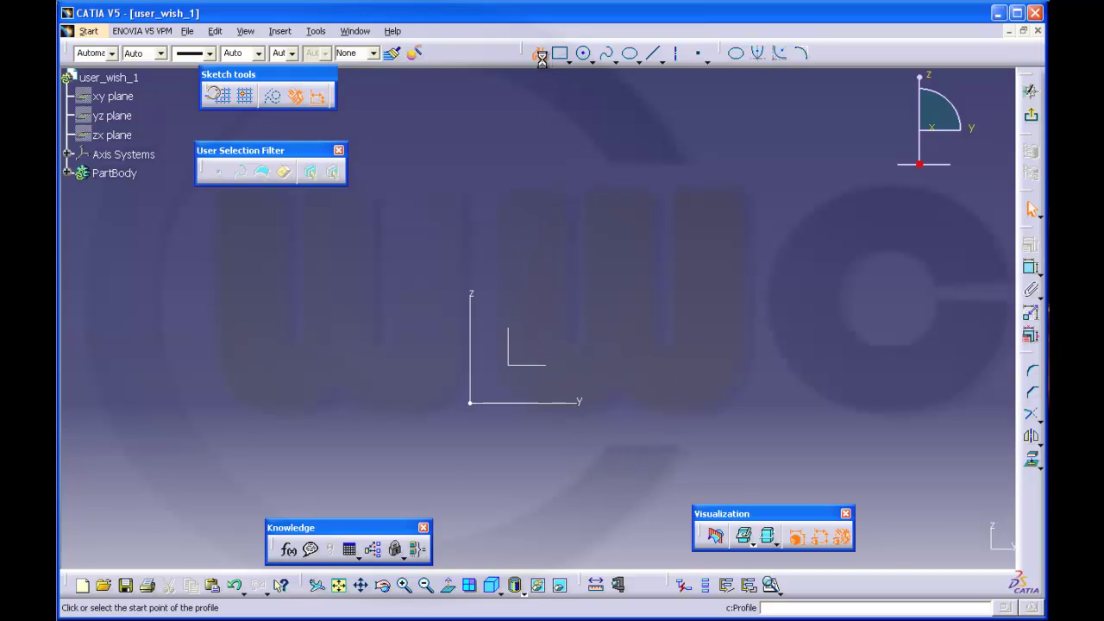
click(543, 326)
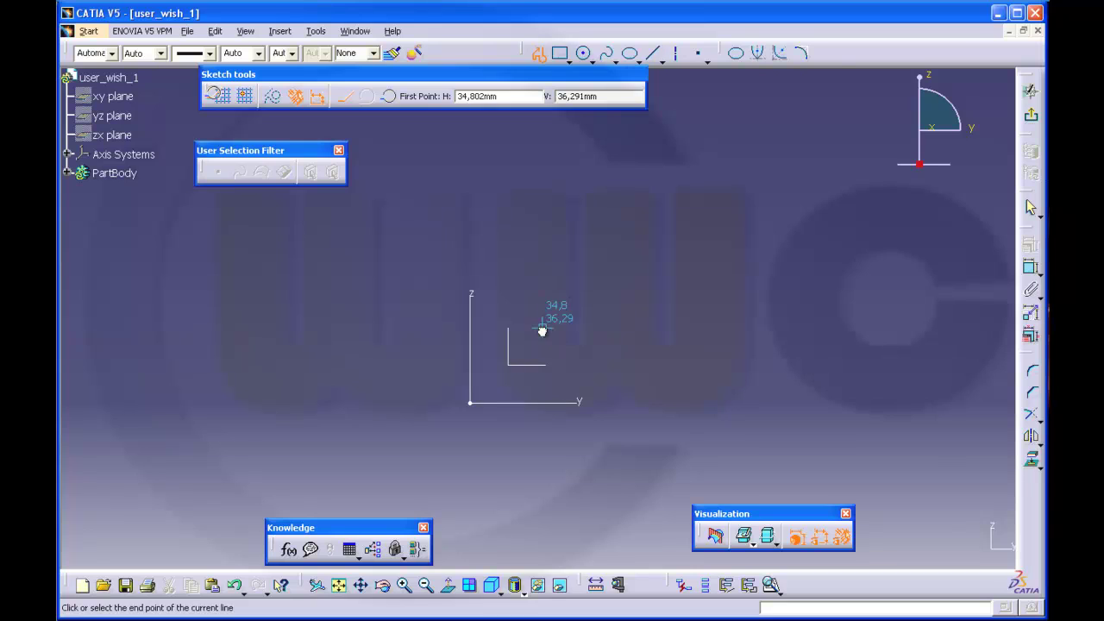
click(617, 328)
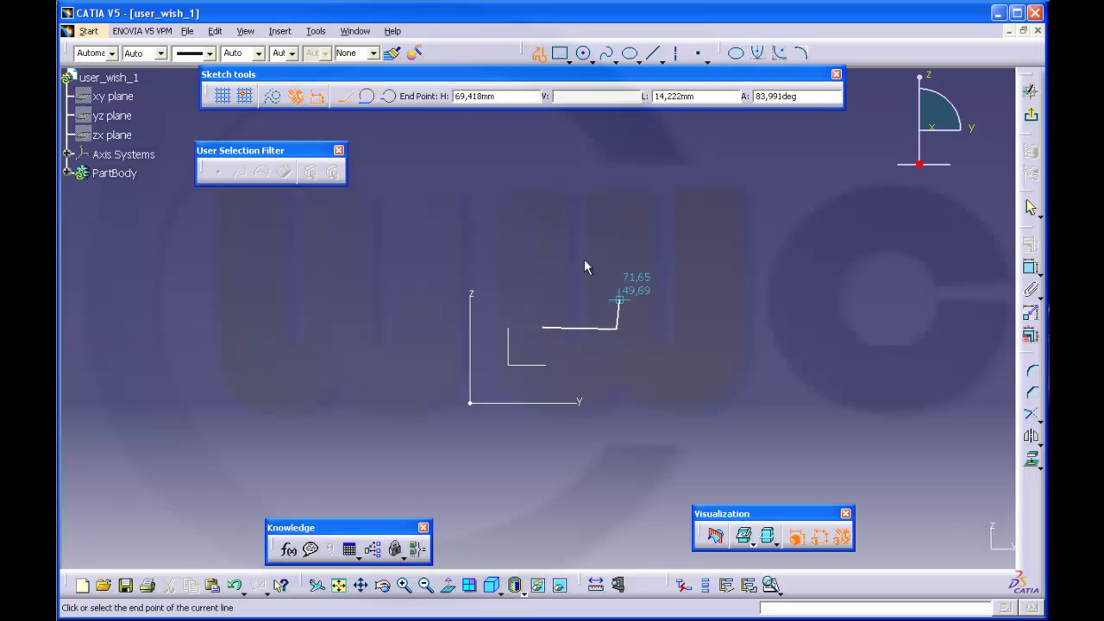
click(368, 97)
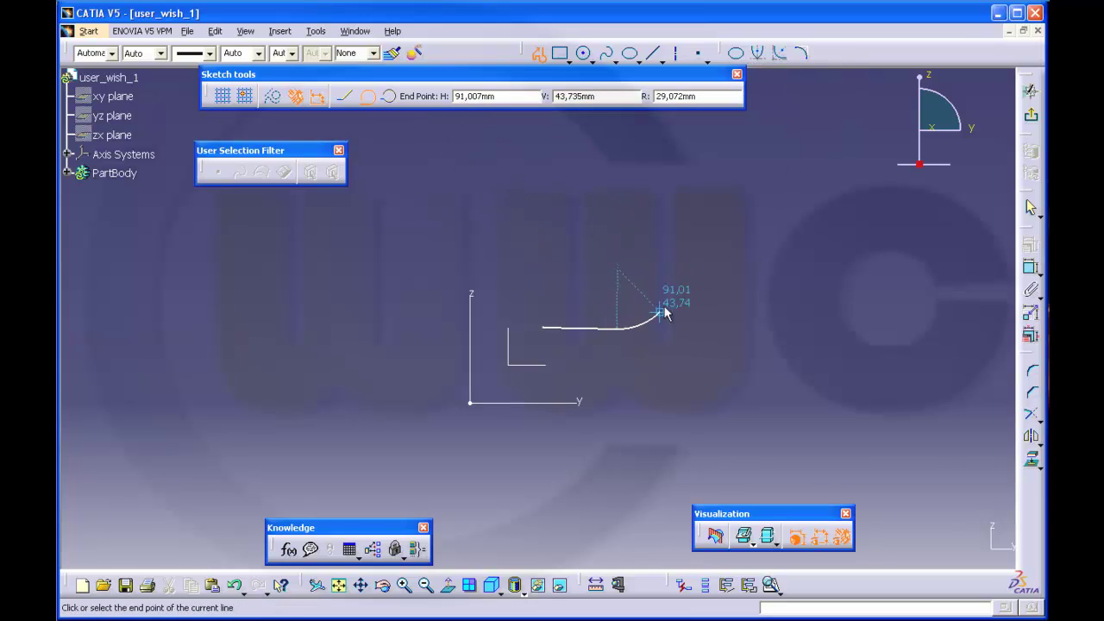
click(714, 282)
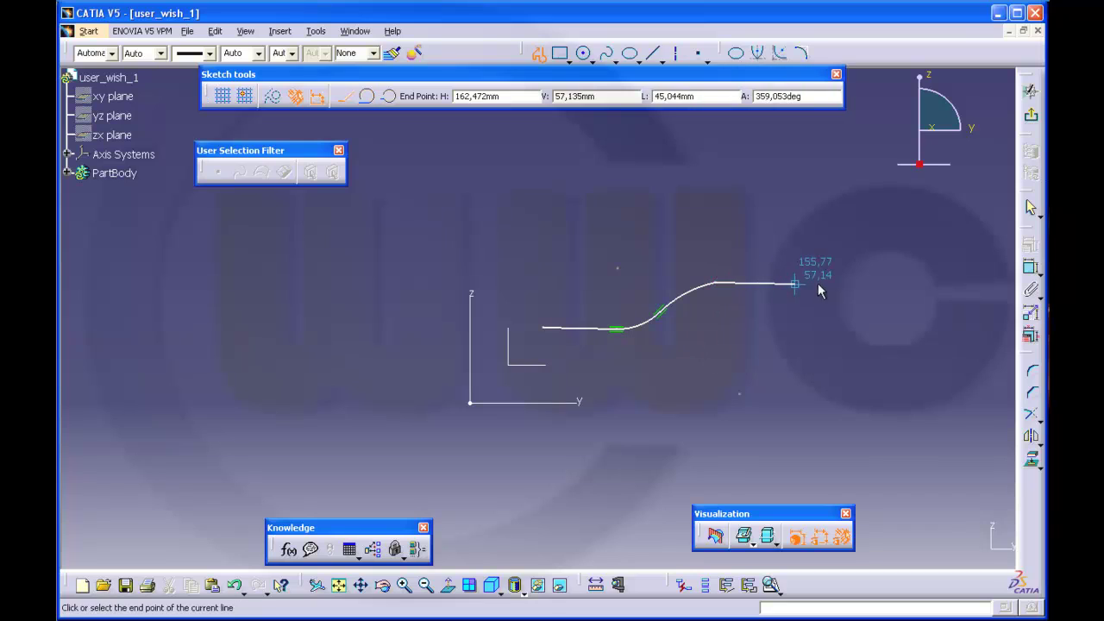
double_click(819, 277)
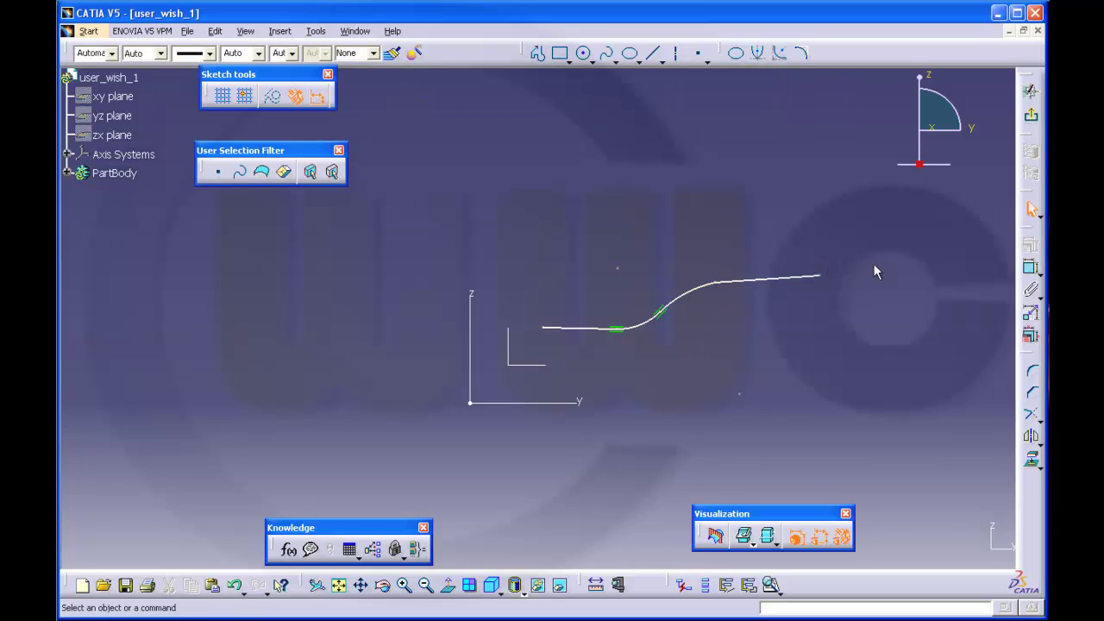
- Constrain the upper arc and the end line of the profile to be tangent
click(1030, 267)
click(702, 289)
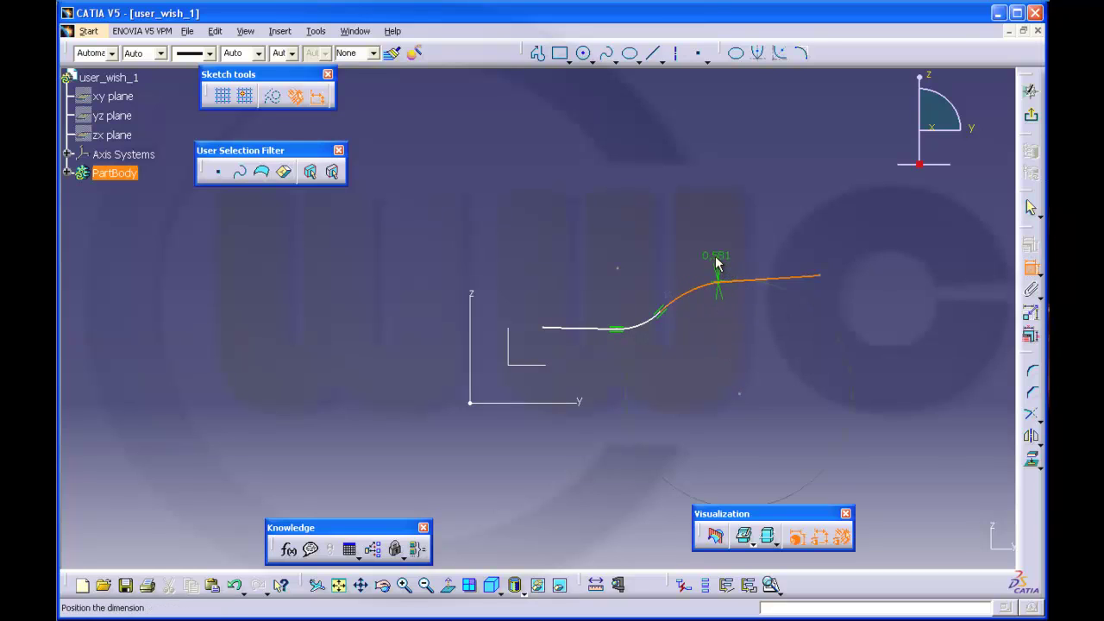
right_click(717, 260)
click(733, 324)
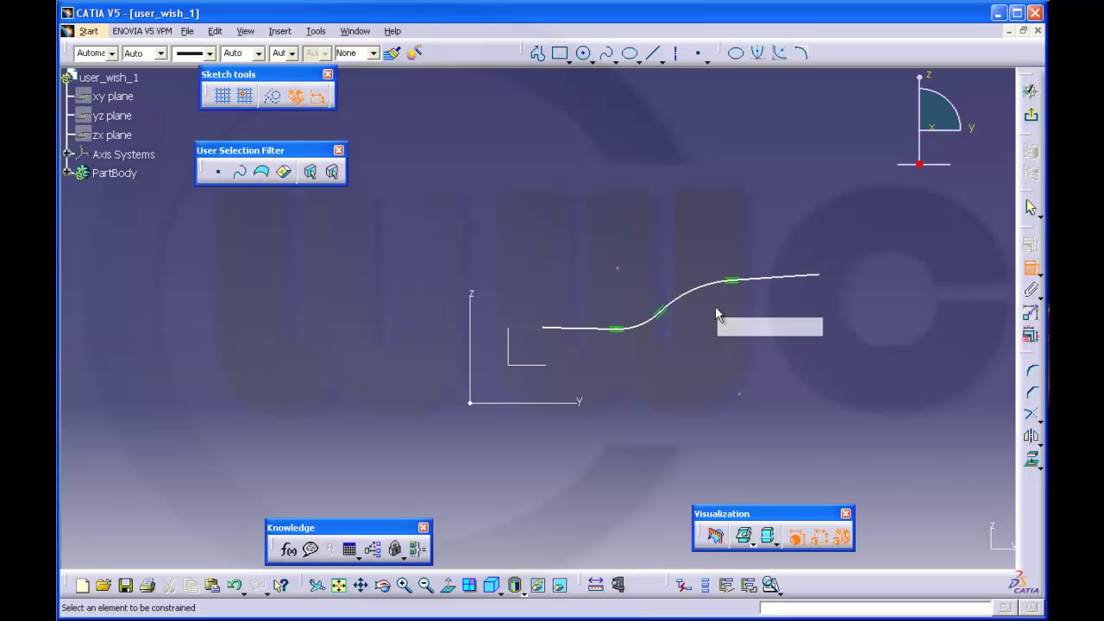
- Add a distance constraint between the profile's lower and upper straight lines
click(591, 328)
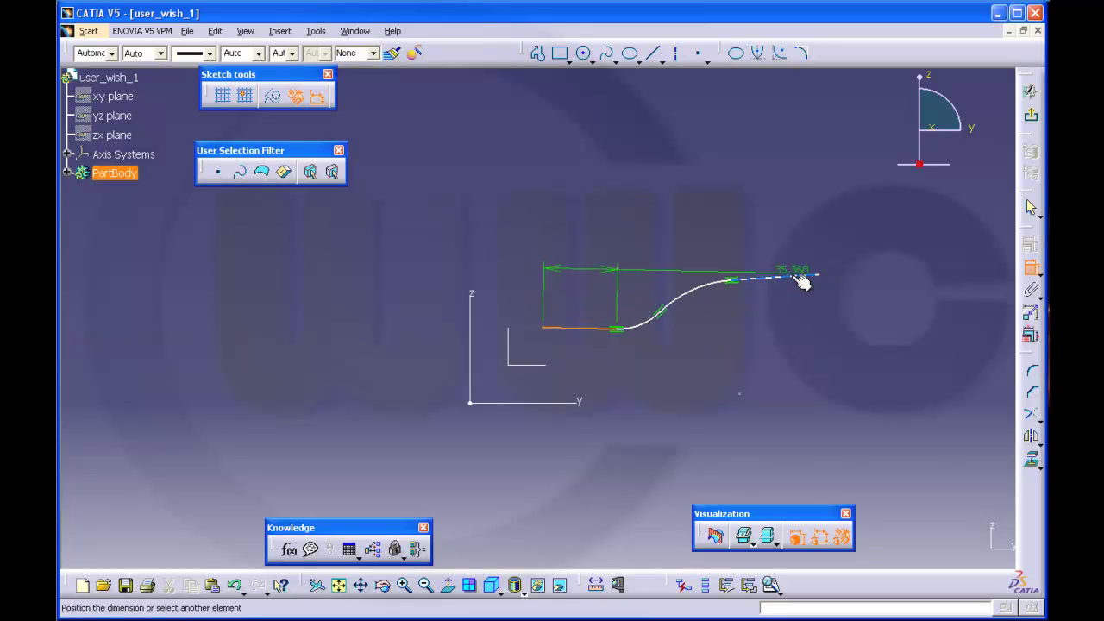
click(796, 276)
right_click(759, 306)
click(783, 354)
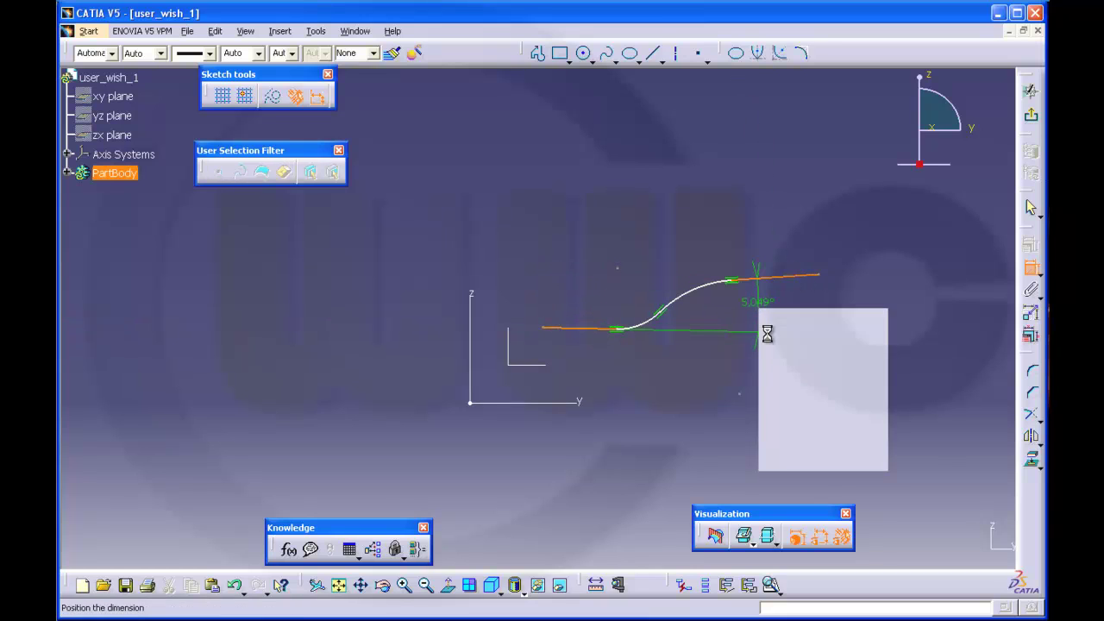
click(765, 313)
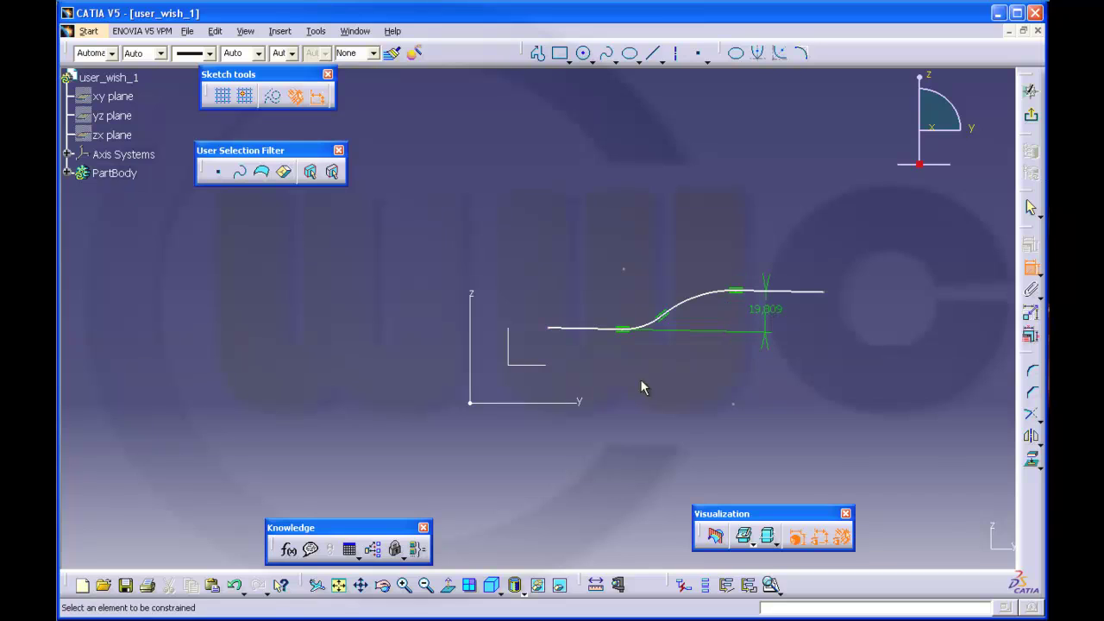
- Dimension the horizontal distance between the profile's two free endpoints, placing the dimension below the profile
click(549, 327)
click(825, 293)
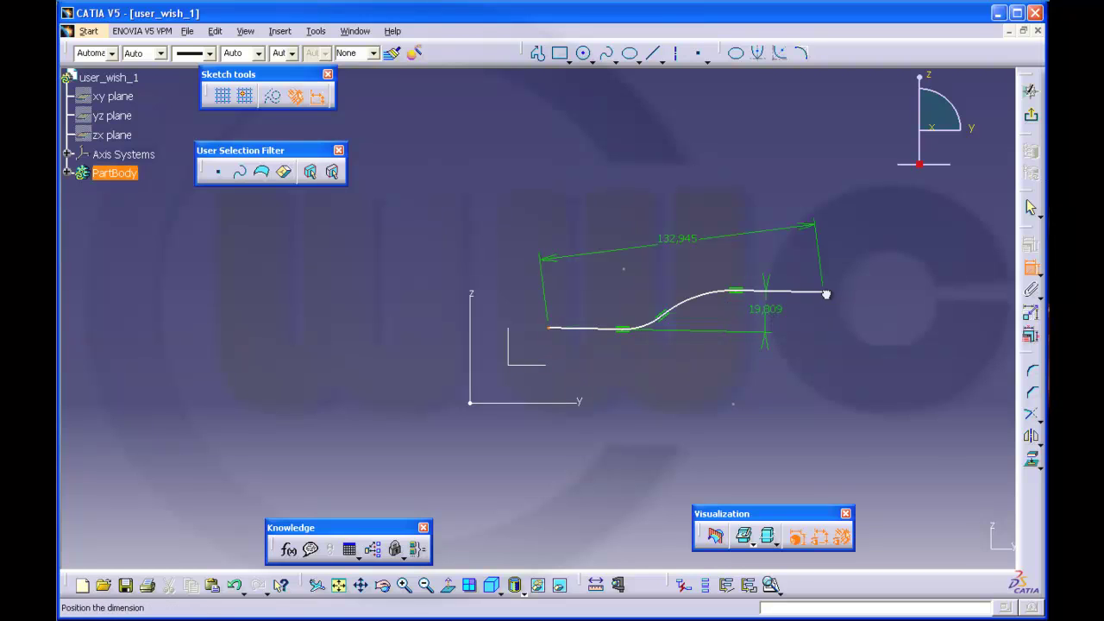
right_click(742, 374)
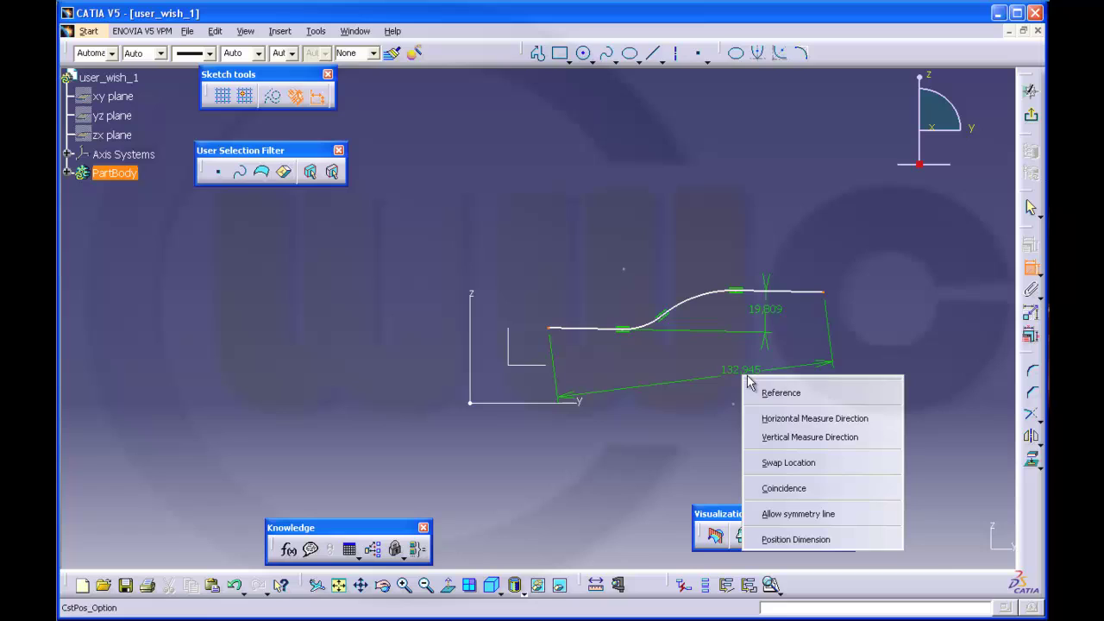
click(763, 419)
click(663, 369)
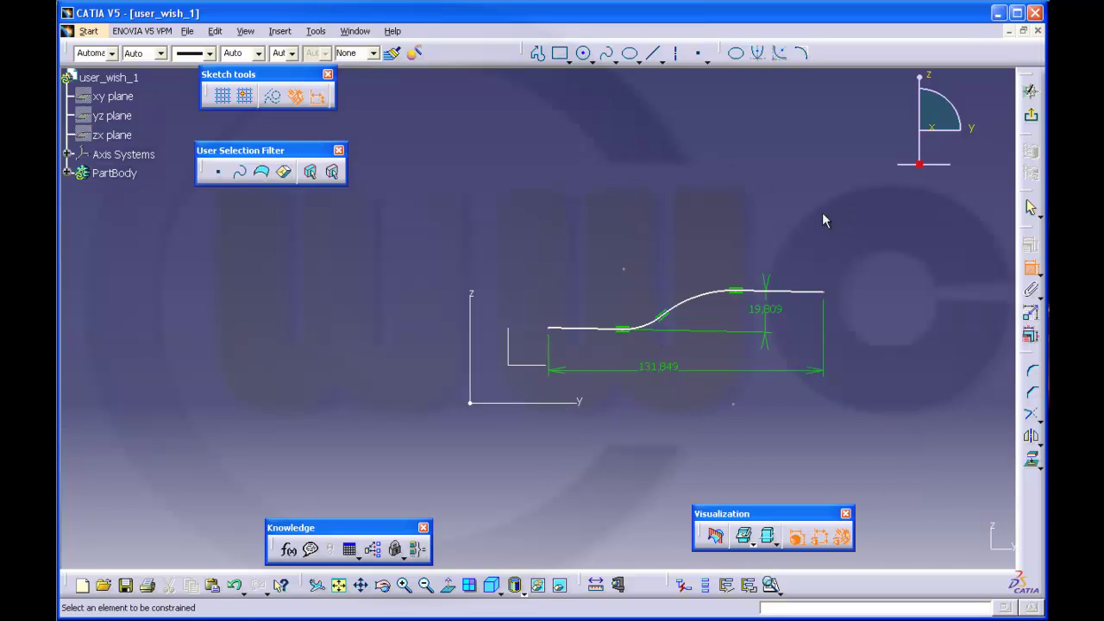
- Add radius dimensions to the upper and lower arcs of the profile
click(700, 297)
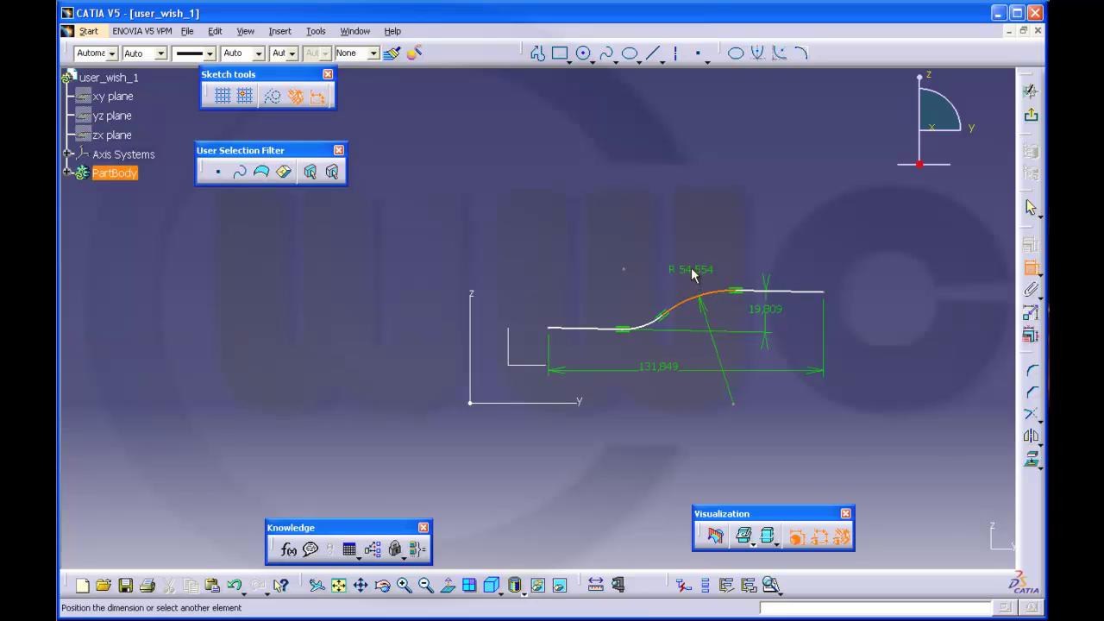
click(694, 271)
click(650, 326)
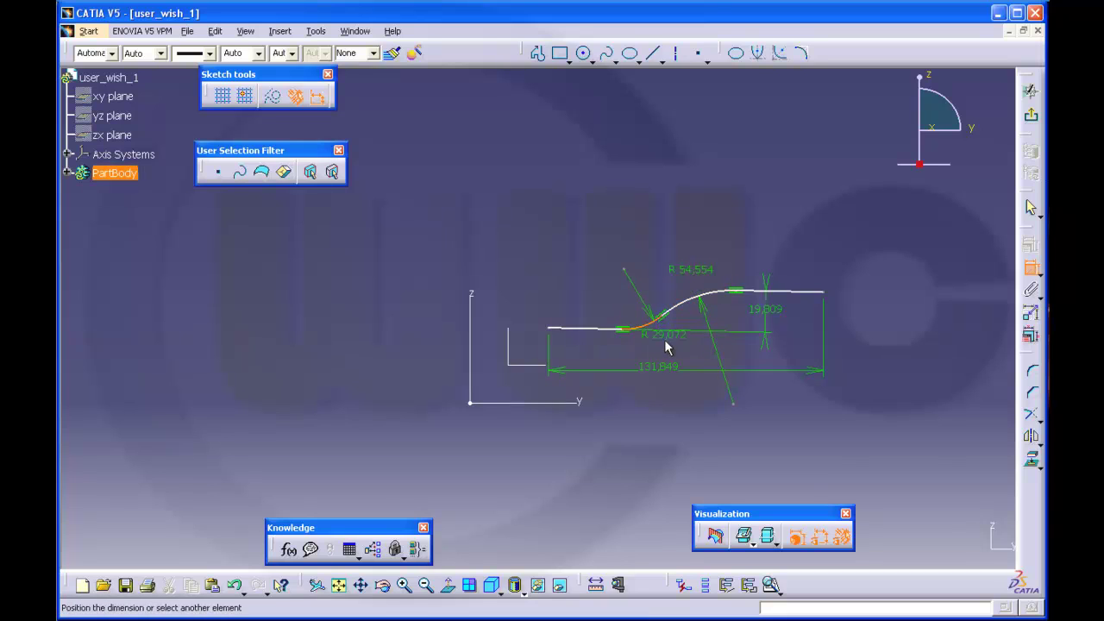
click(668, 348)
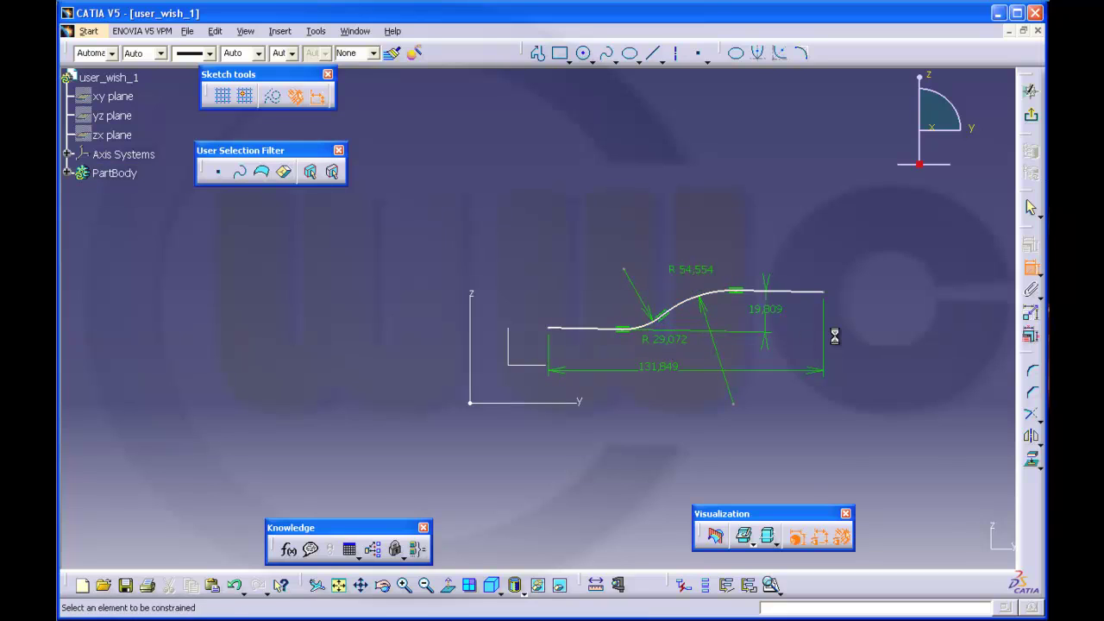
click(815, 292)
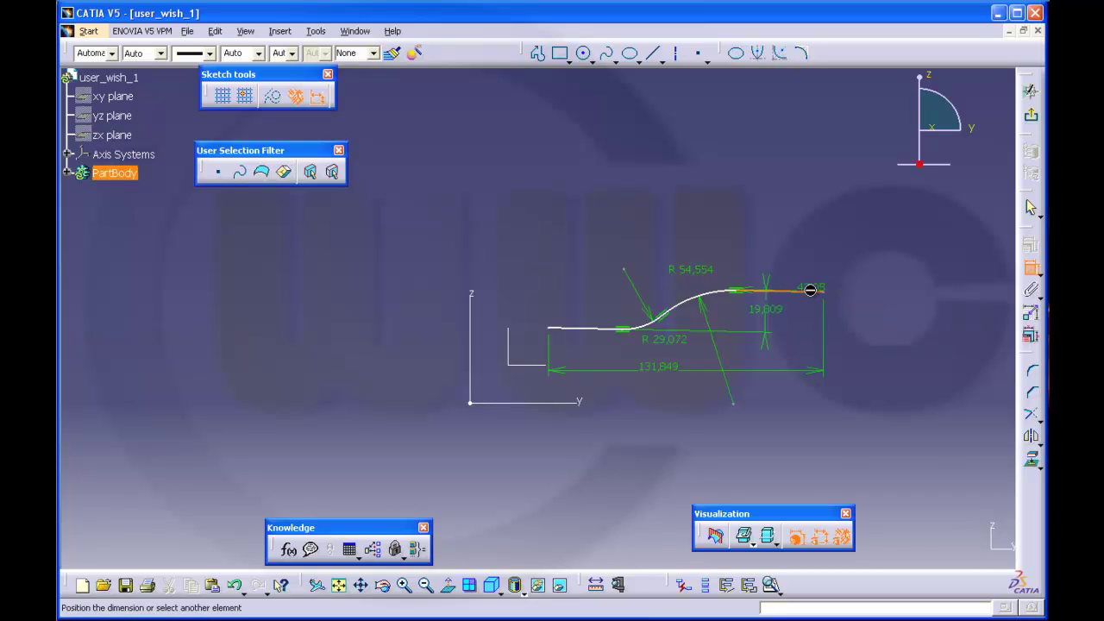
key(Escape)
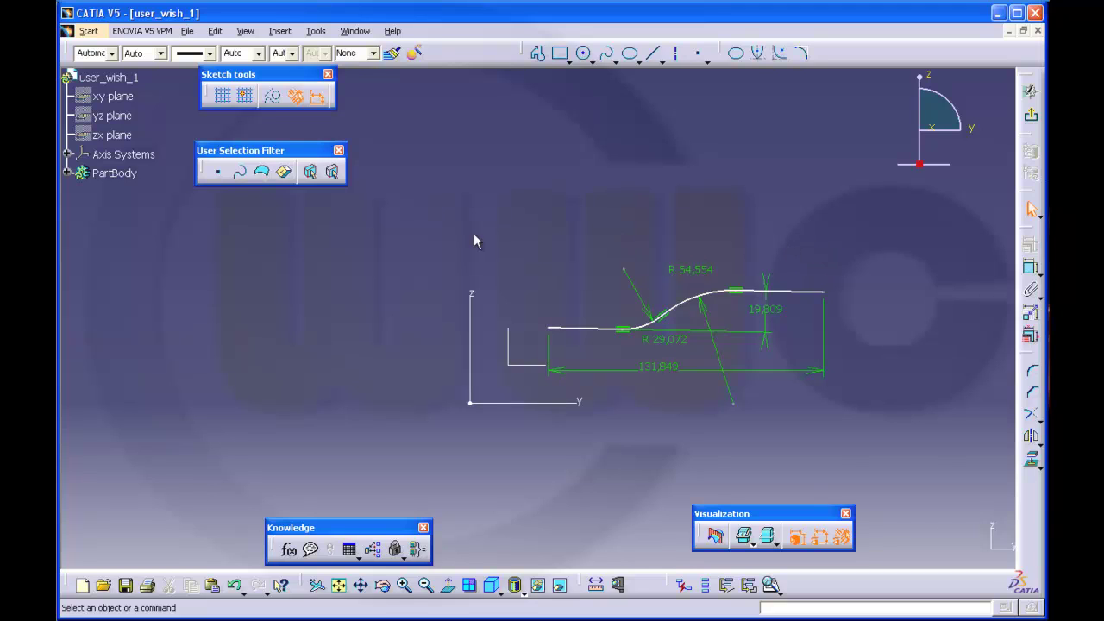
click(565, 328)
click(578, 396)
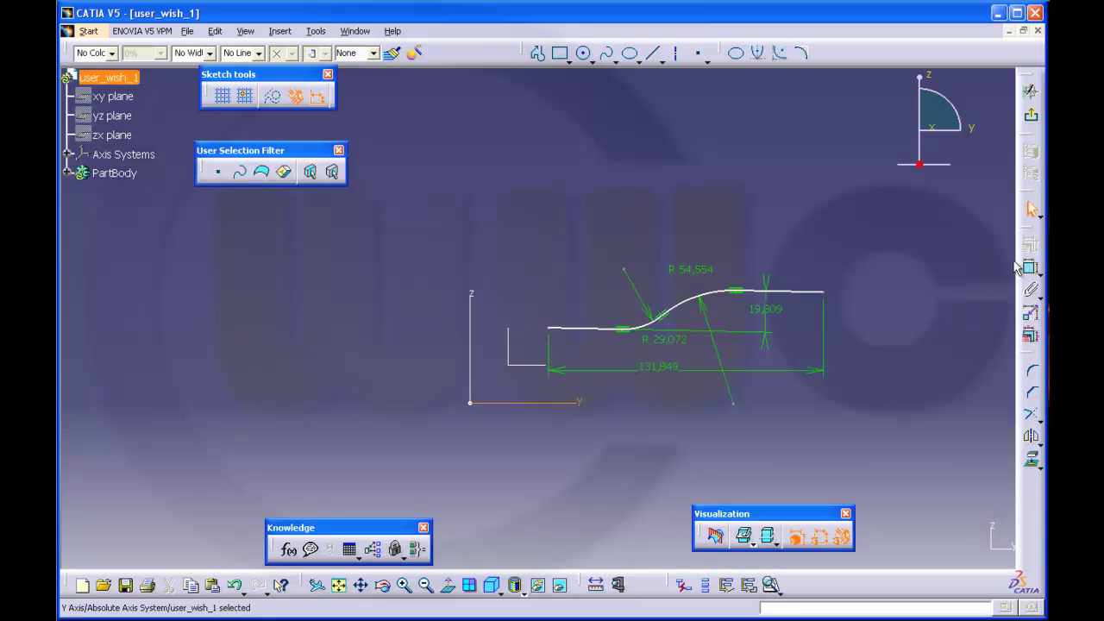
click(952, 270)
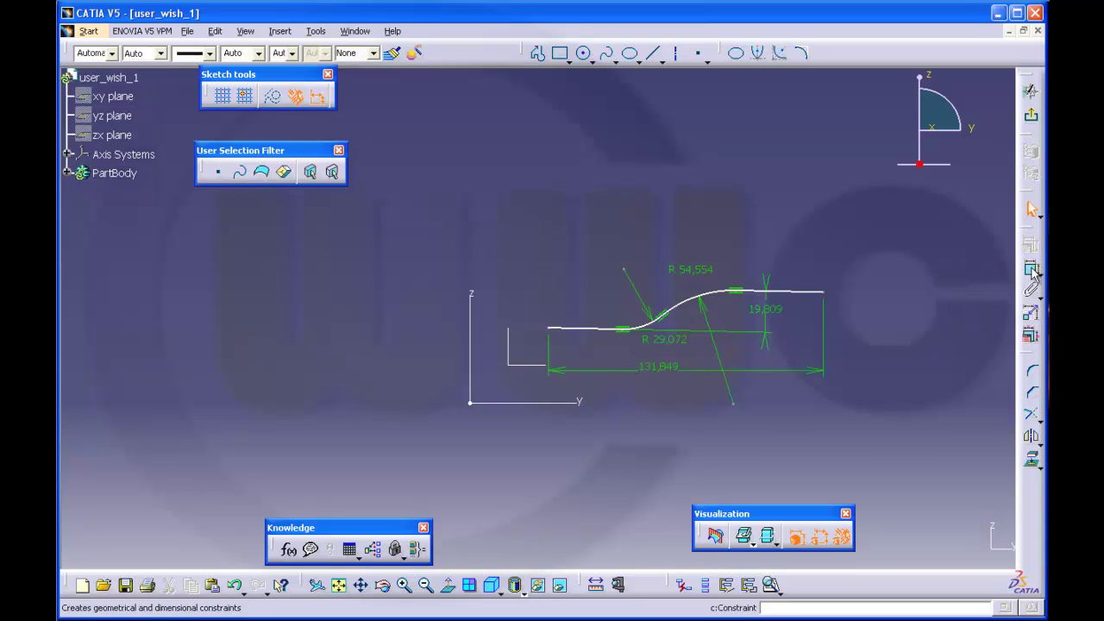
- Constrain the profile's lower line to be coincident with the y axis
click(1031, 268)
click(583, 328)
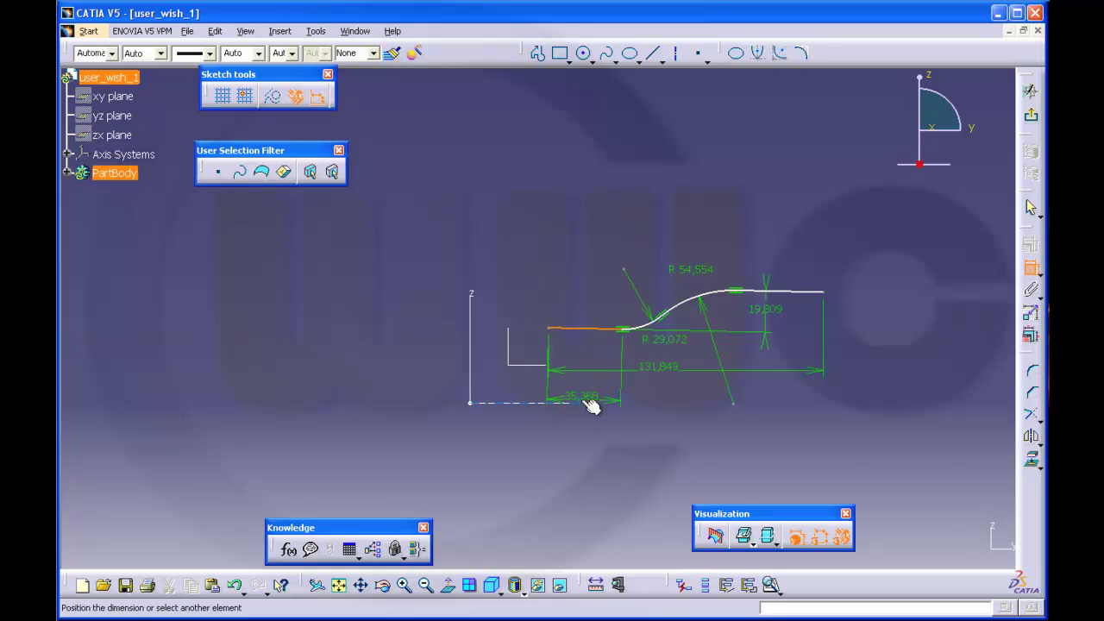
click(591, 402)
right_click(640, 410)
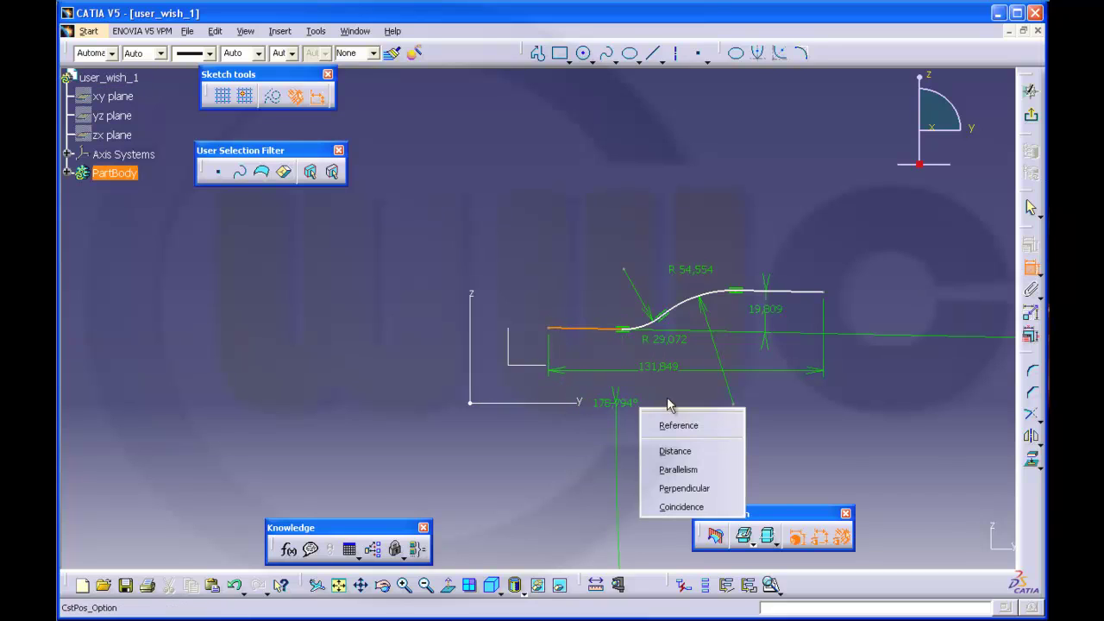
click(673, 507)
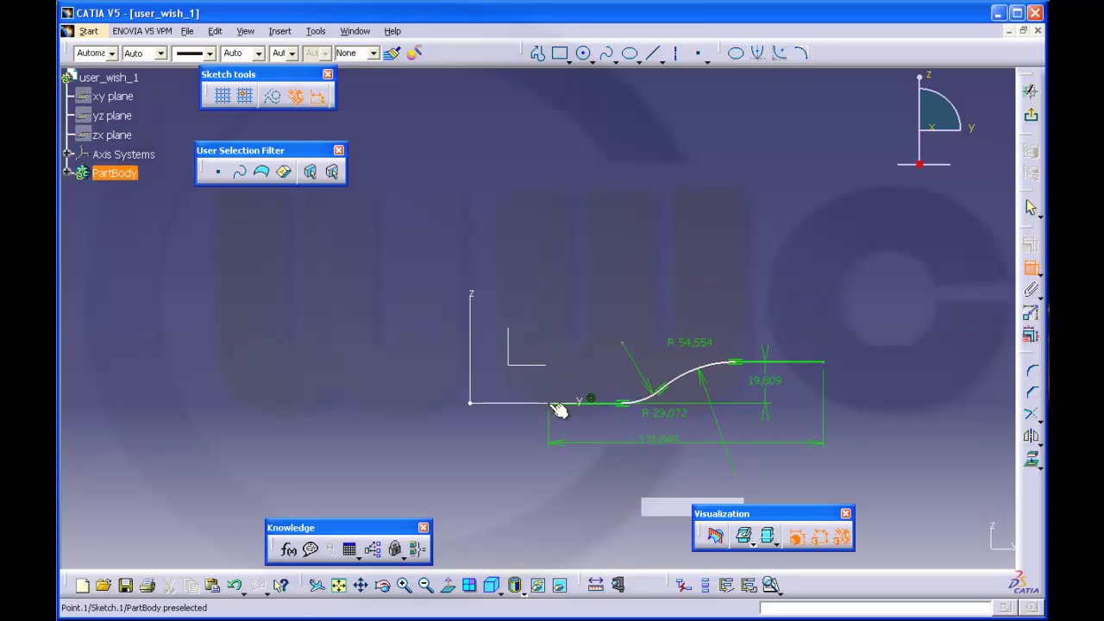
- Constrain the profile's start point to be coincident with the z axis
click(472, 299)
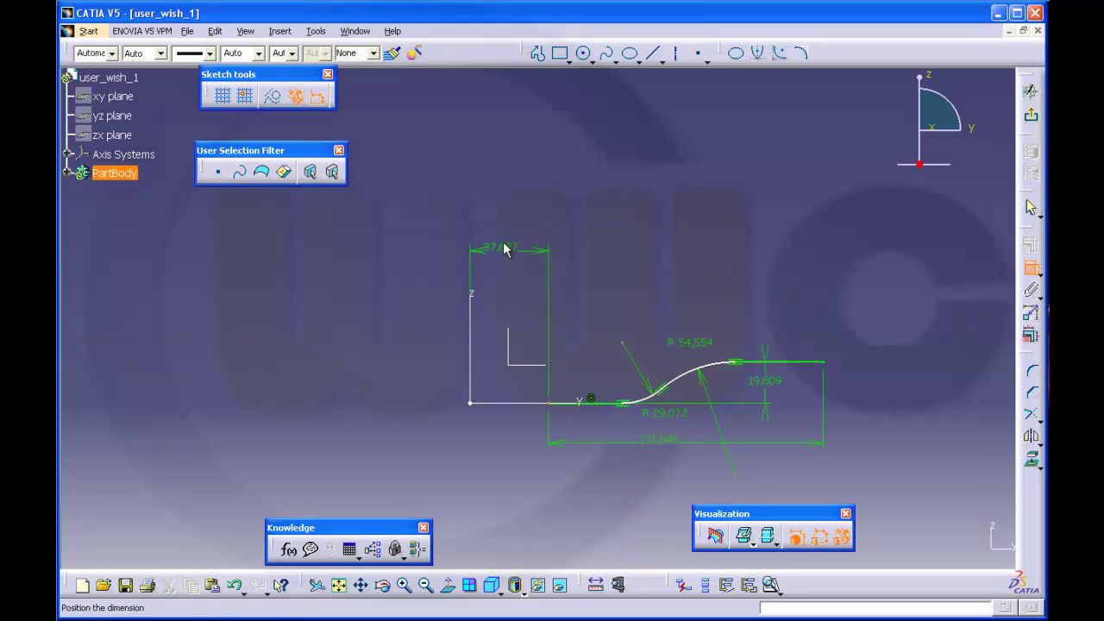
right_click(507, 245)
click(536, 312)
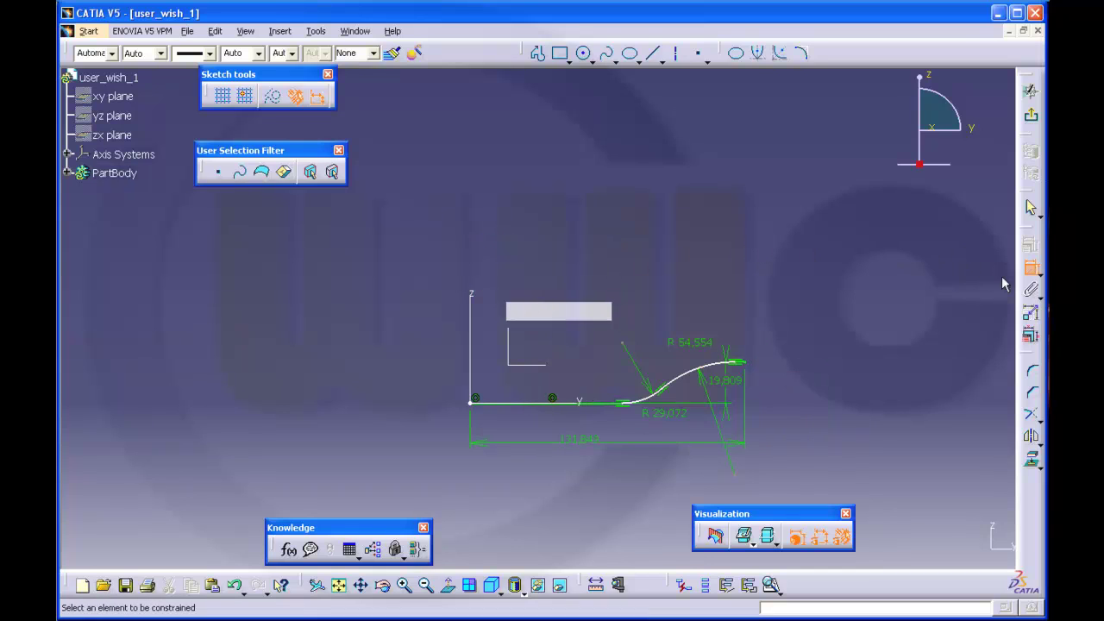
- Dimension the horizontal distance from the z axis to the lower arc's centre, placing it above the profile
click(625, 344)
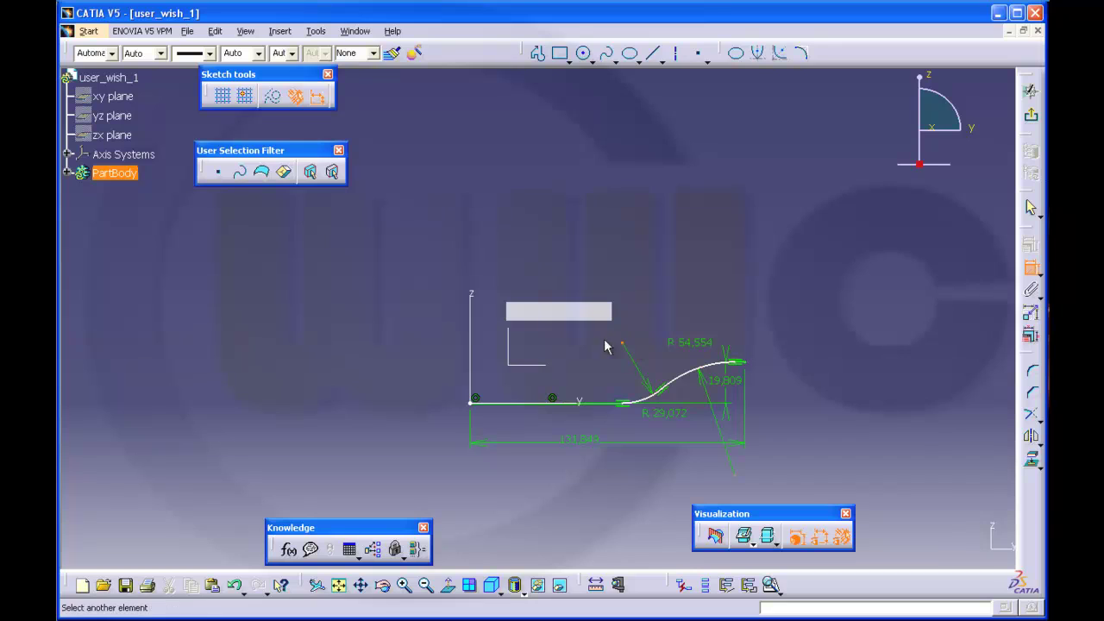
click(474, 296)
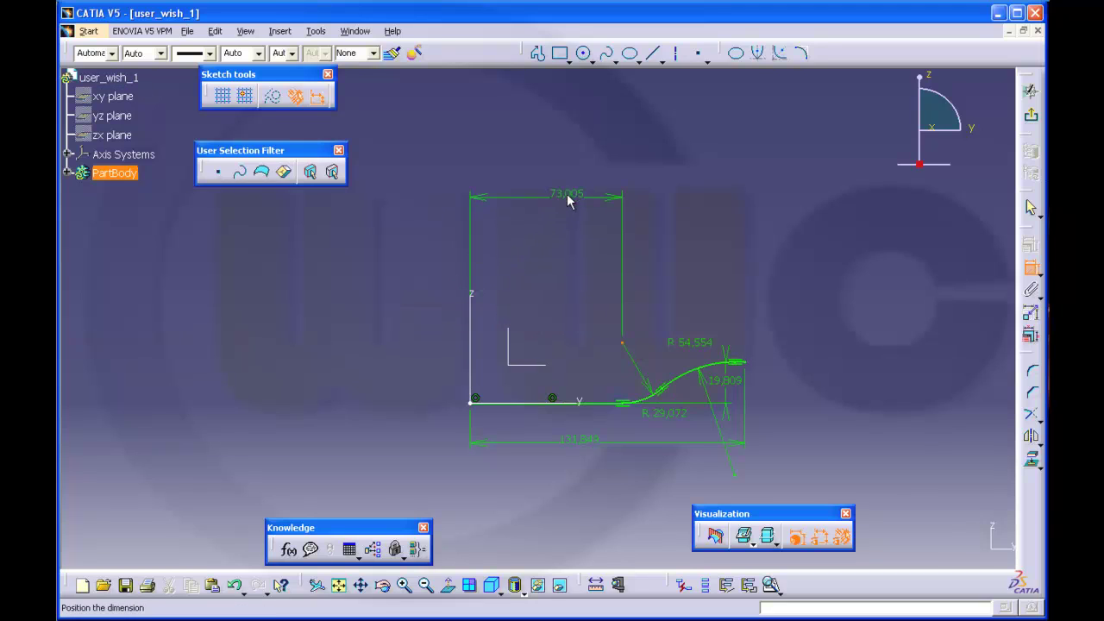
click(551, 202)
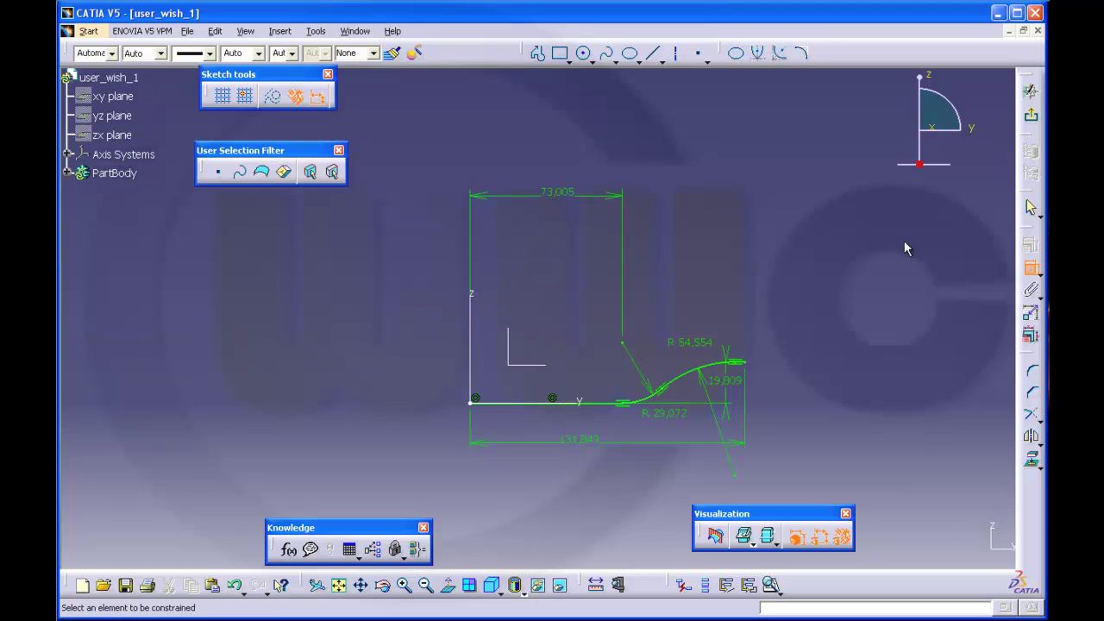
click(1031, 268)
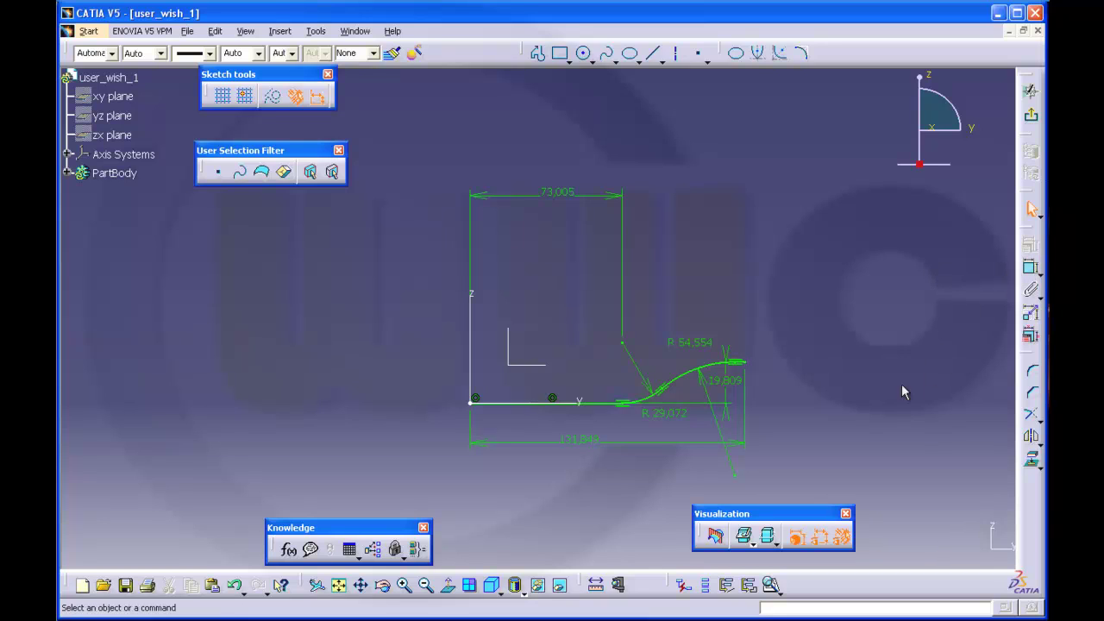
- Check the sketch's constraint status with Sketch Solving Status
click(779, 592)
click(796, 588)
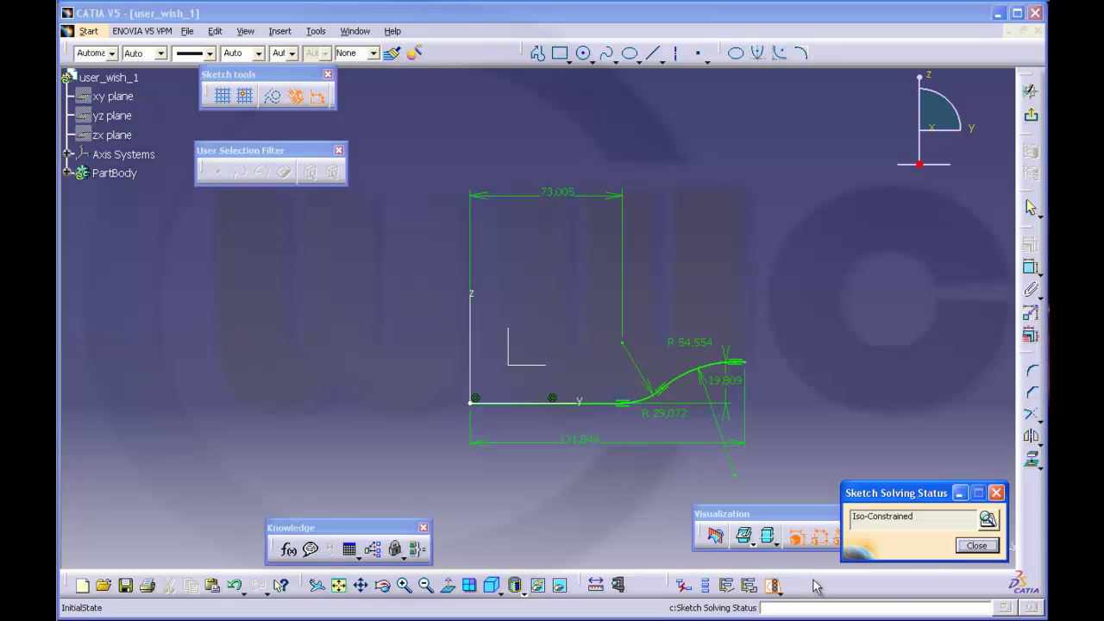
- With Edit Multi-Constraint, set the lower arc centre's horizontal offset to 1 mm and both arc radii to 5 mm
click(968, 547)
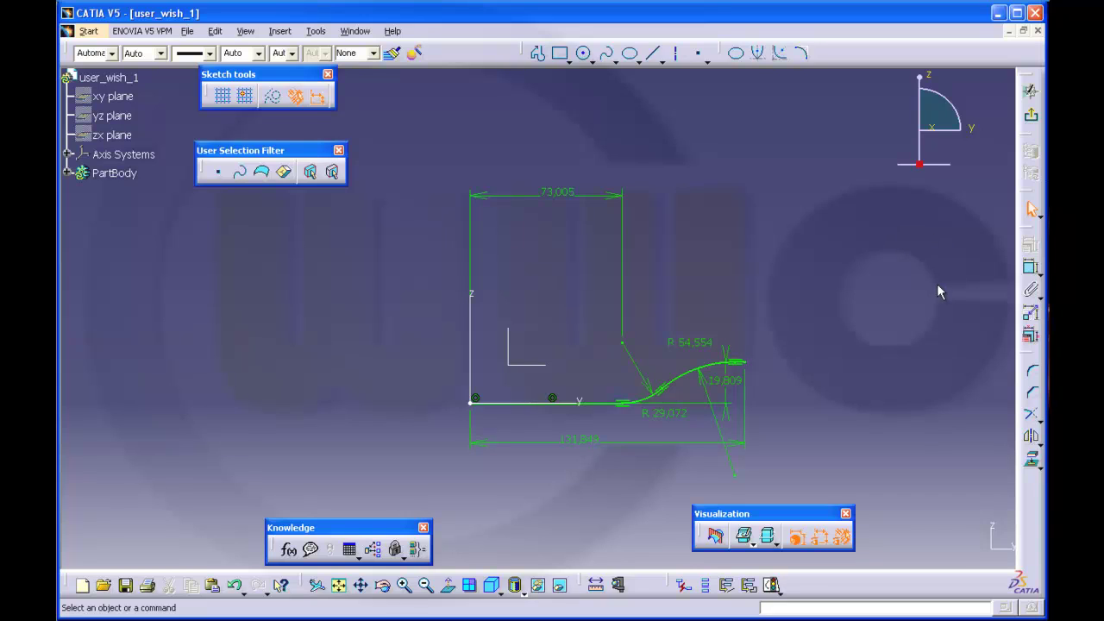
click(1030, 313)
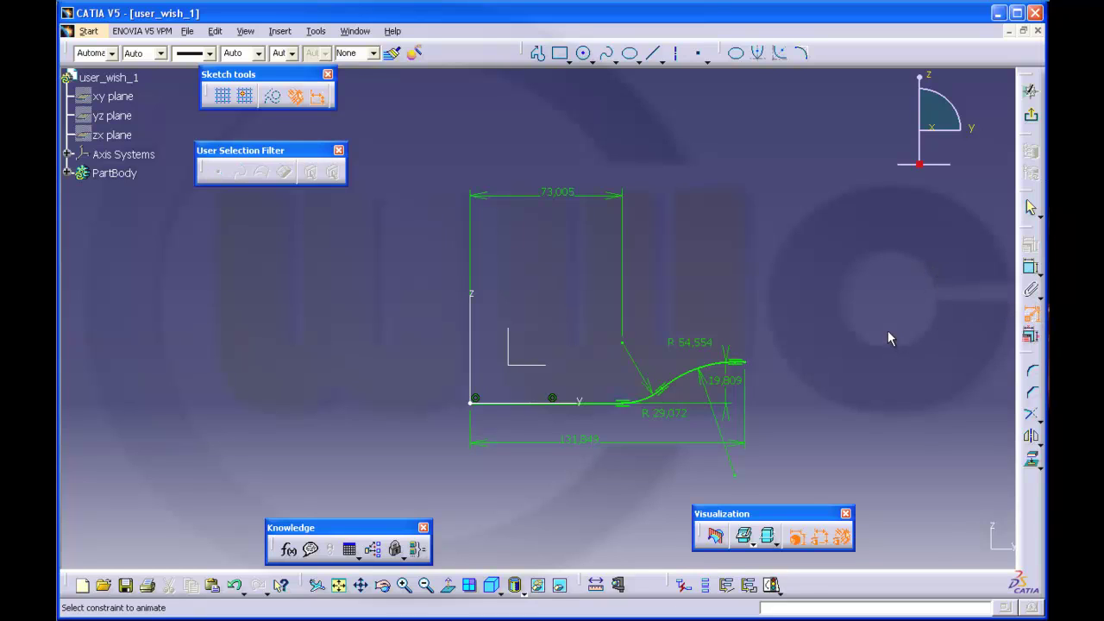
click(1033, 339)
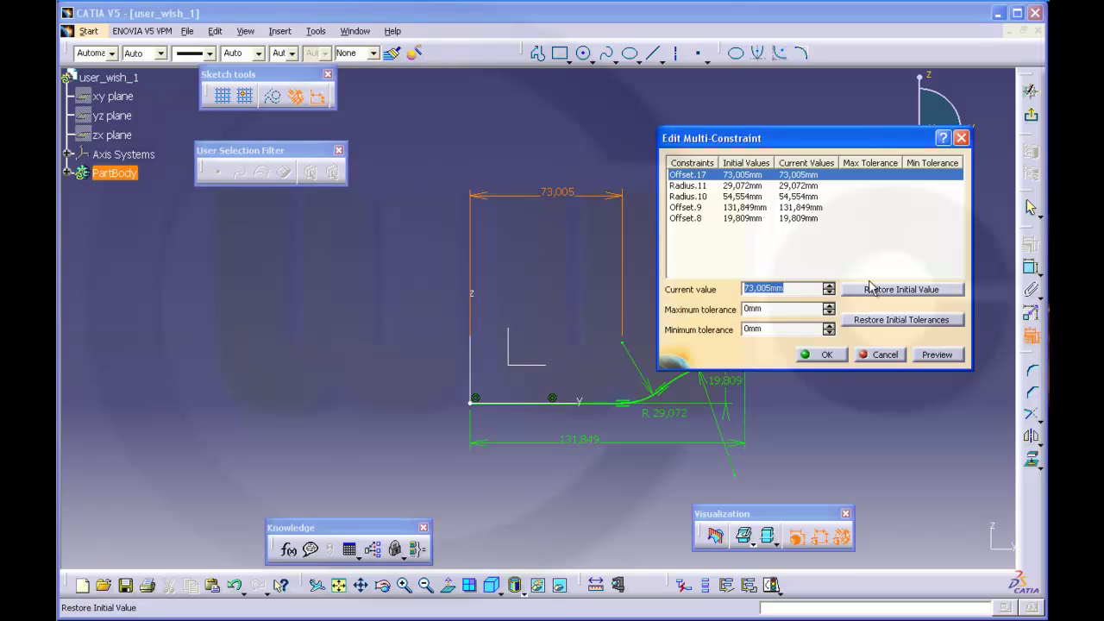
drag(793, 137, 837, 106)
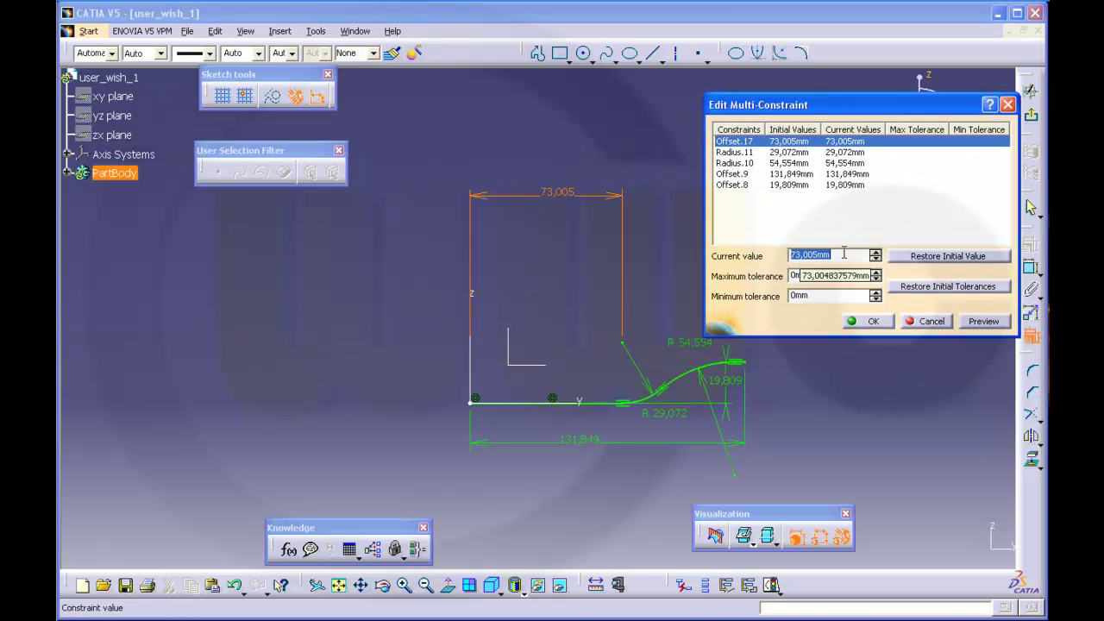
text(1)
click(746, 158)
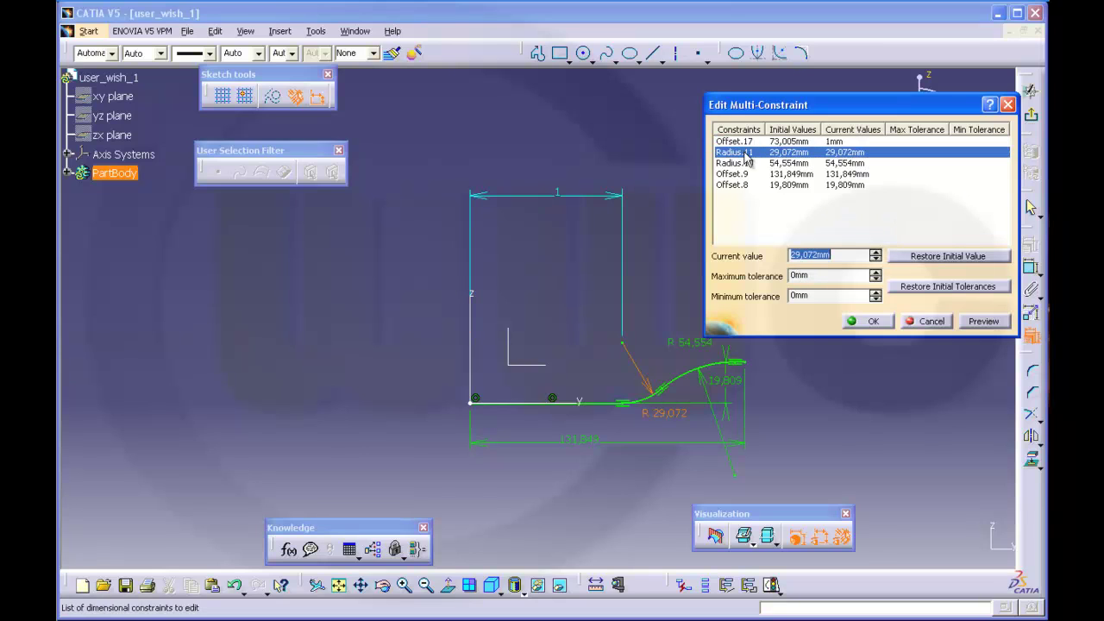
text(5)
click(747, 164)
text(5)
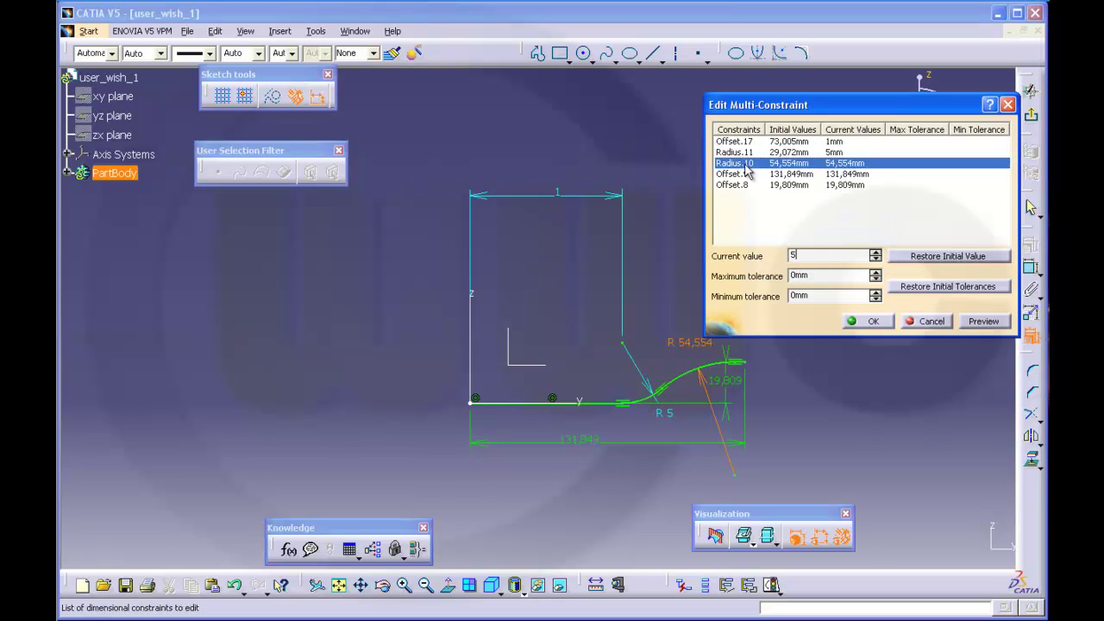
- Set the profile's overall horizontal length to 17 mm and its height to 4 mm, and apply the edited constraints
click(737, 174)
text(1)
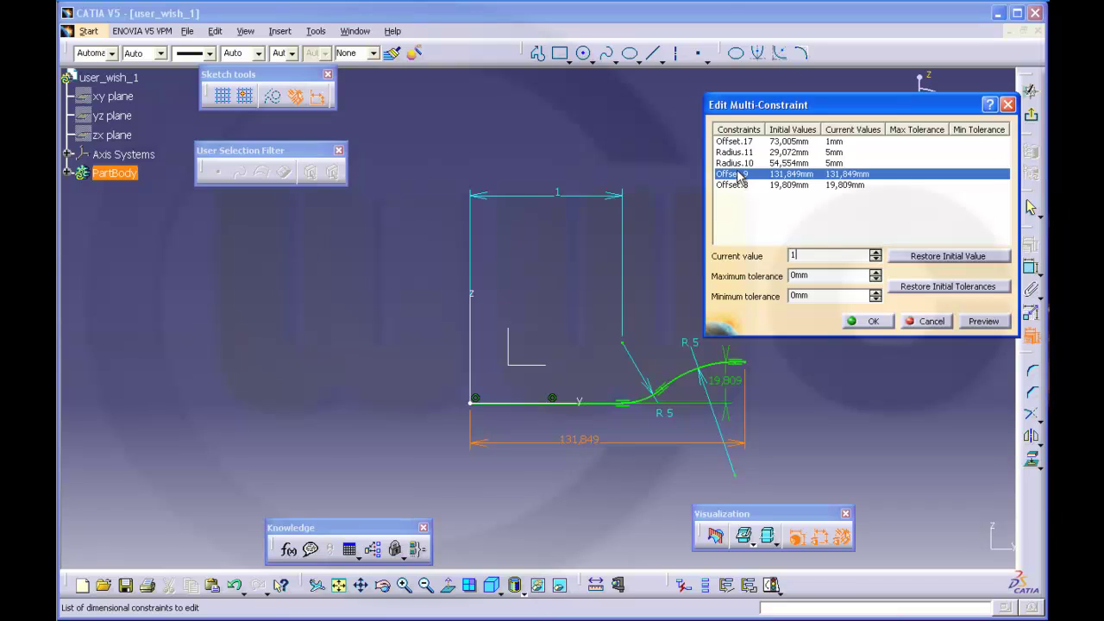
text(7)
click(739, 186)
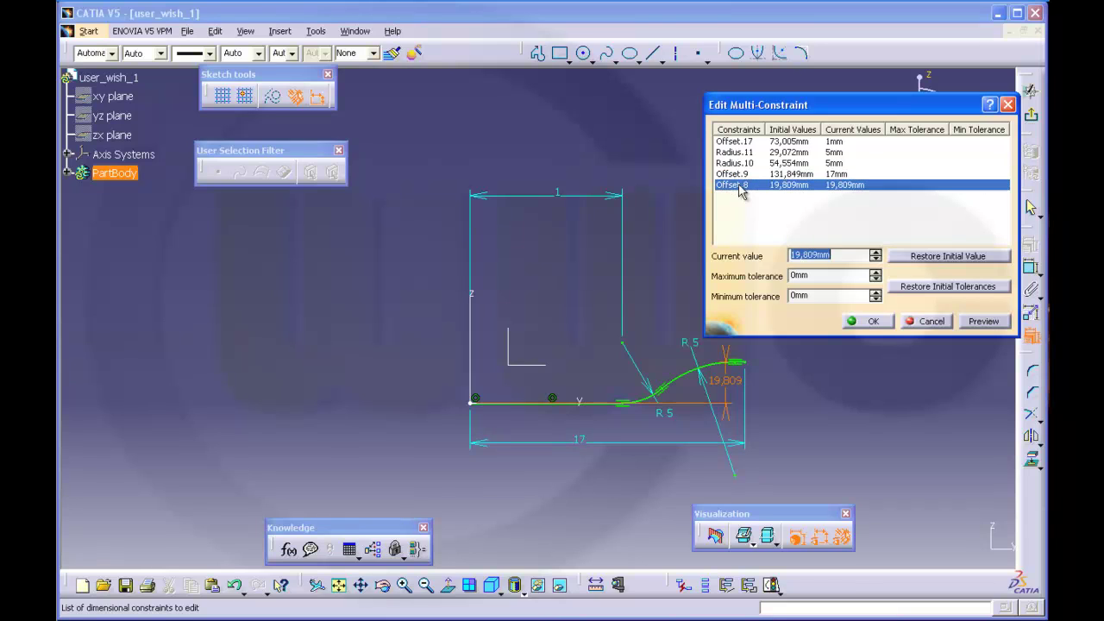
text(4)
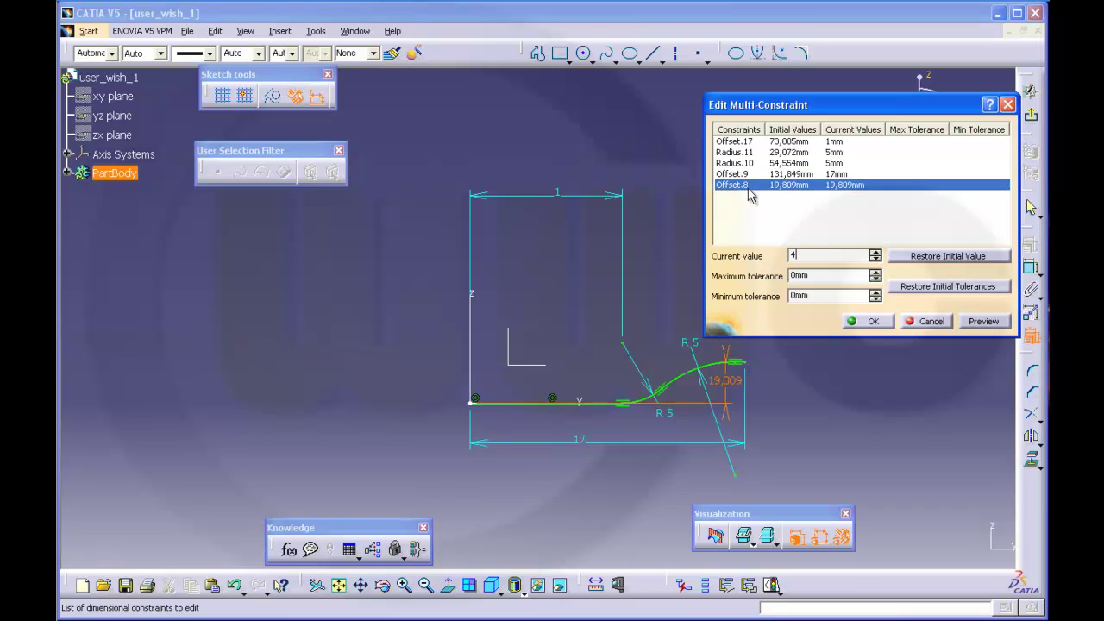
key(Return)
click(871, 322)
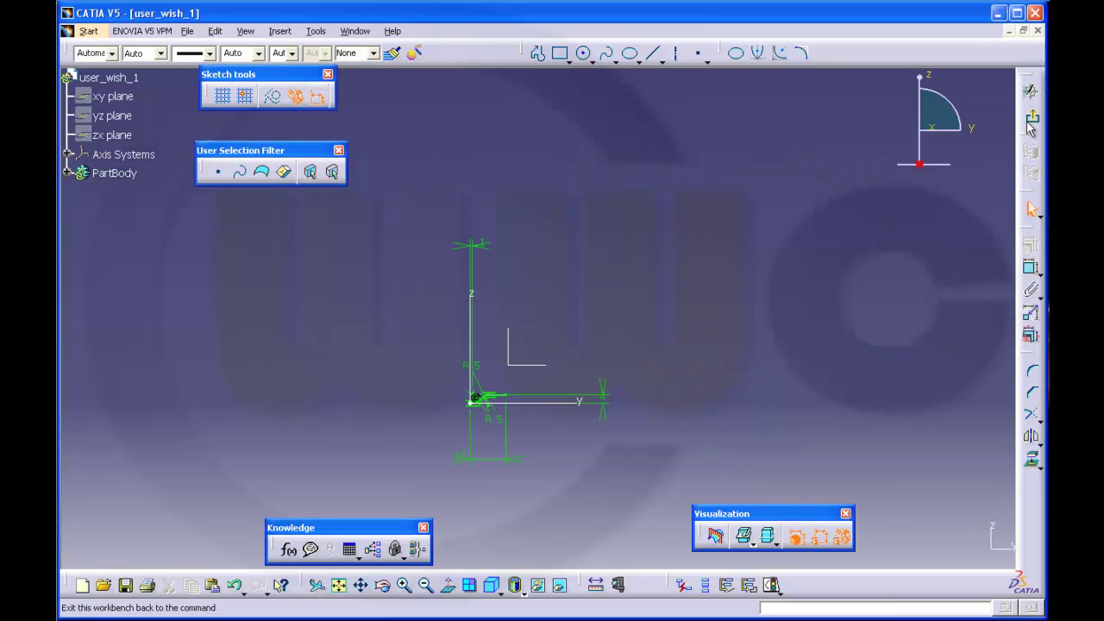
- Exit the profile sketch and return to the 3D part
click(1030, 91)
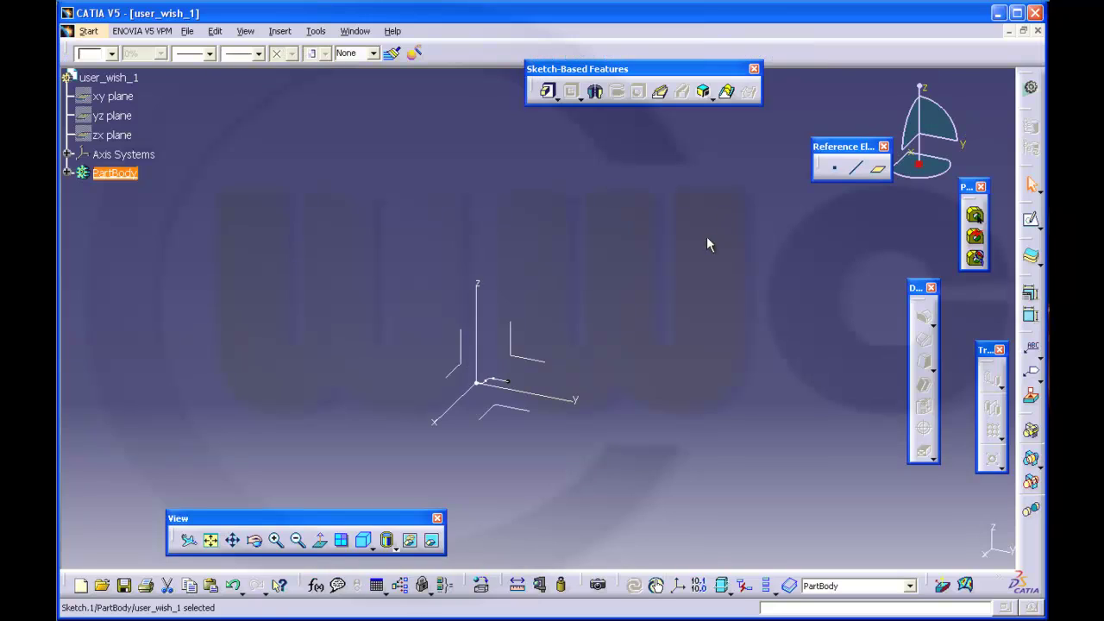
click(547, 387)
mouse_move(534, 404)
middle_down()
mouse_move(547, 387)
mouse_move(546, 323)
mouse_move(536, 335)
mouse_move(588, 256)
middle_up()
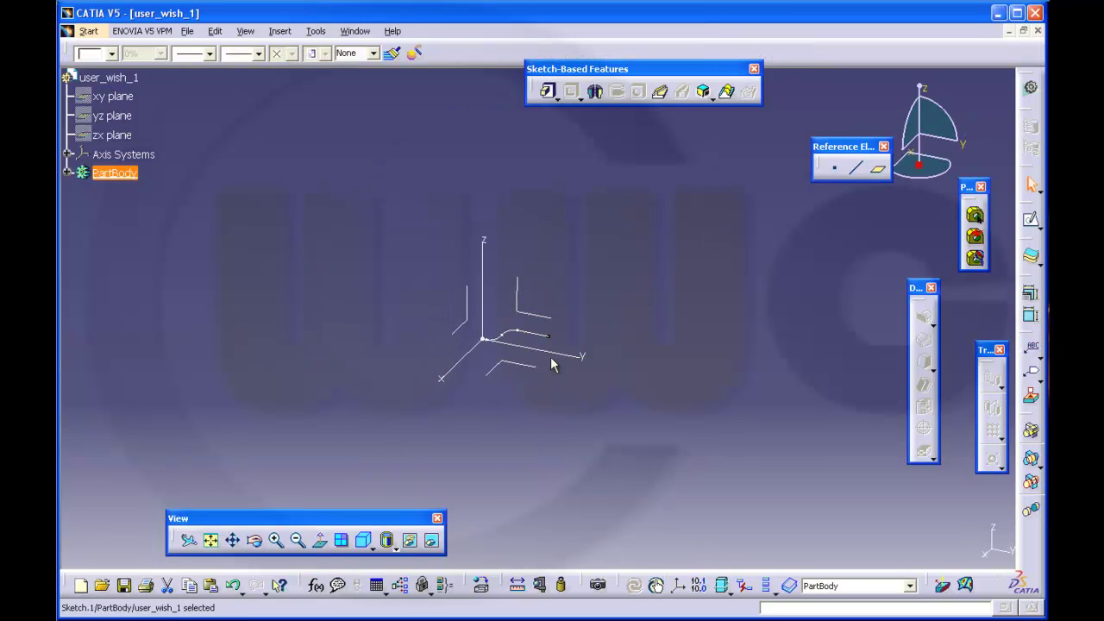
- Insert a geometrical set named sketches that contains Sketch.1
click(66, 174)
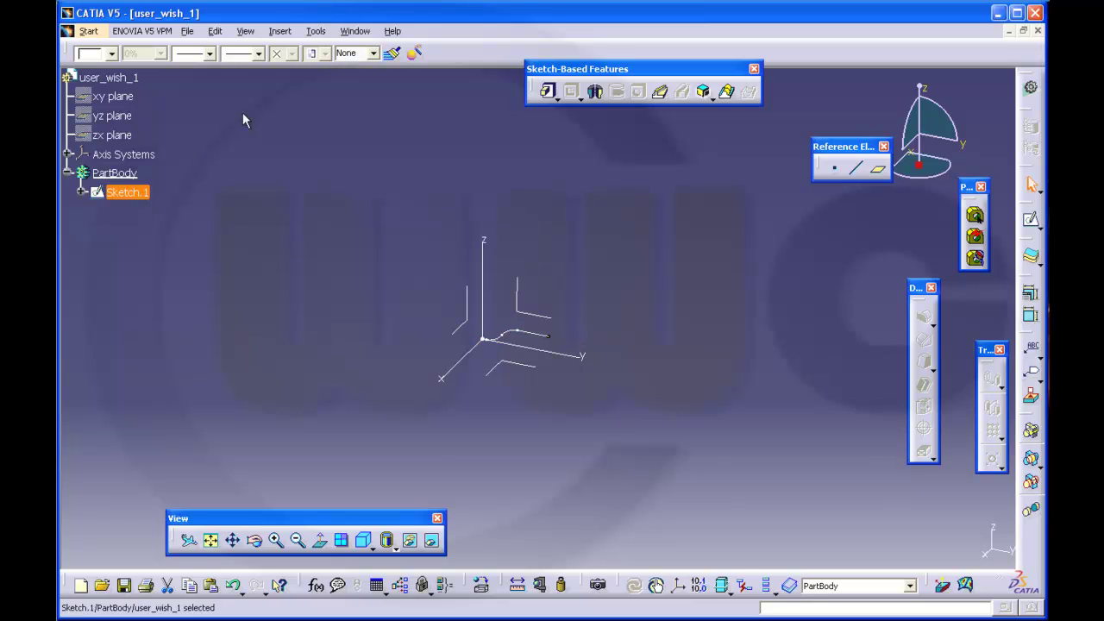
click(282, 32)
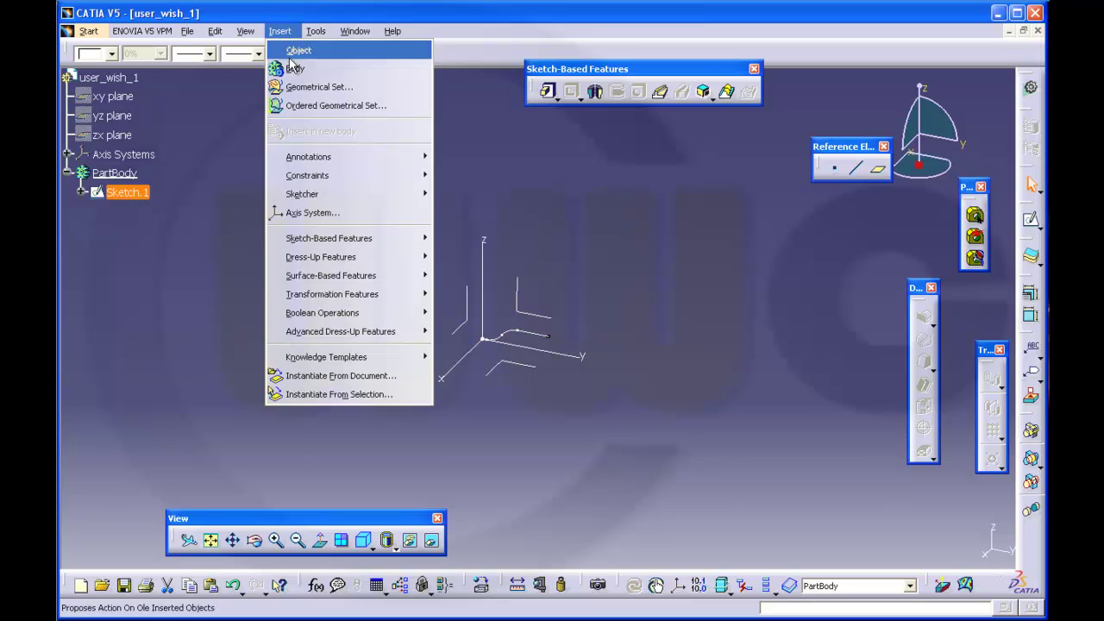
click(290, 87)
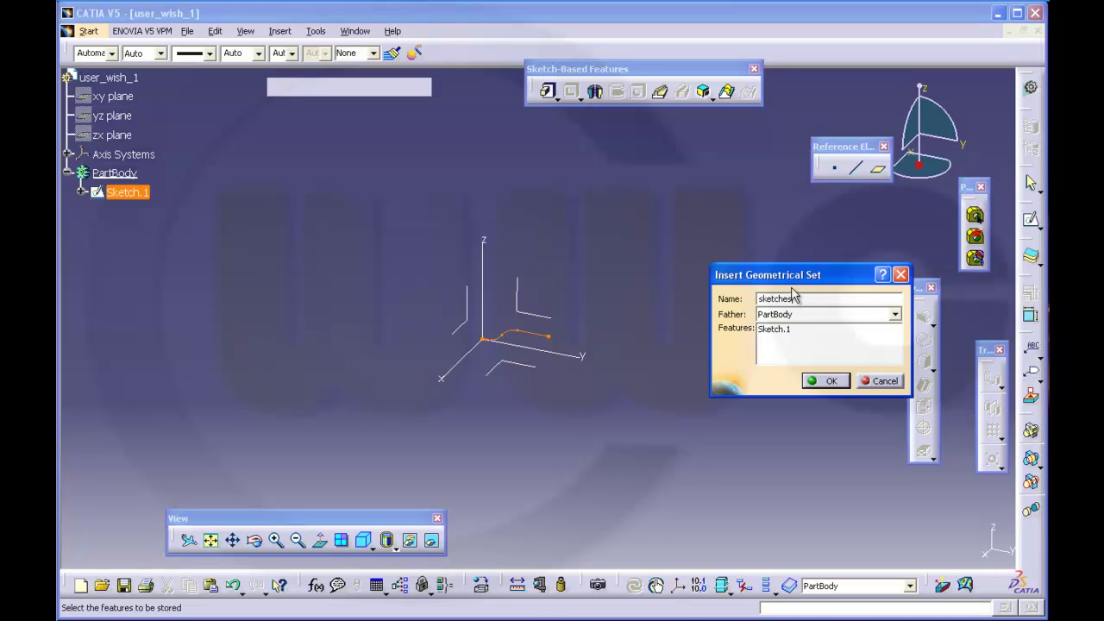
key(Return)
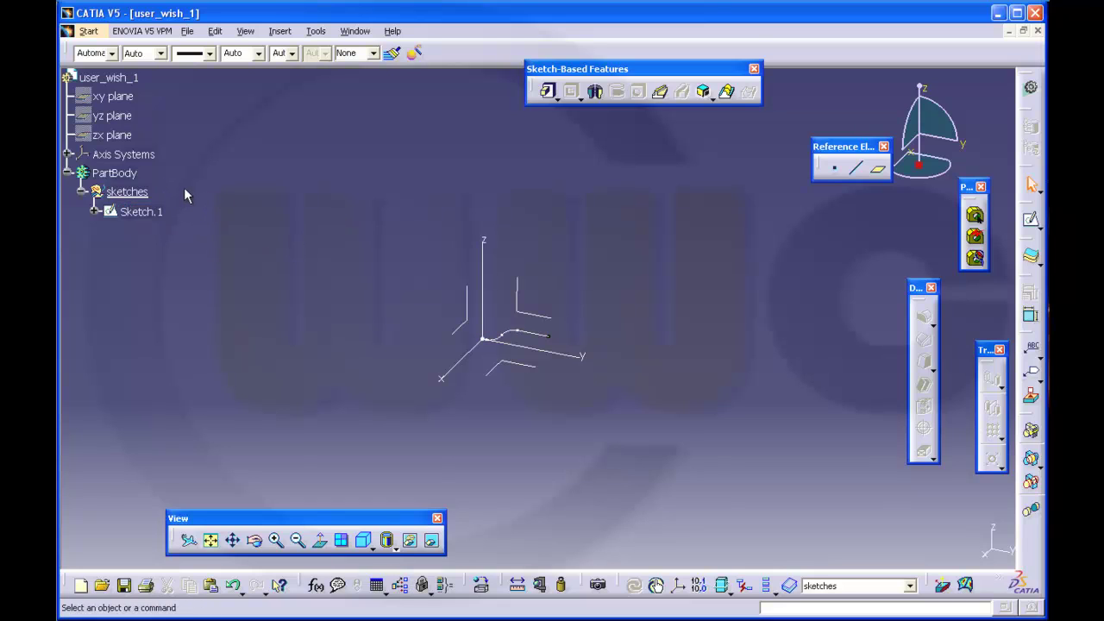
- Move the sketches geometrical set out of PartBody with Change Geometrical Set, choosing user_wish_1 as the destination
click(130, 191)
right_click(127, 191)
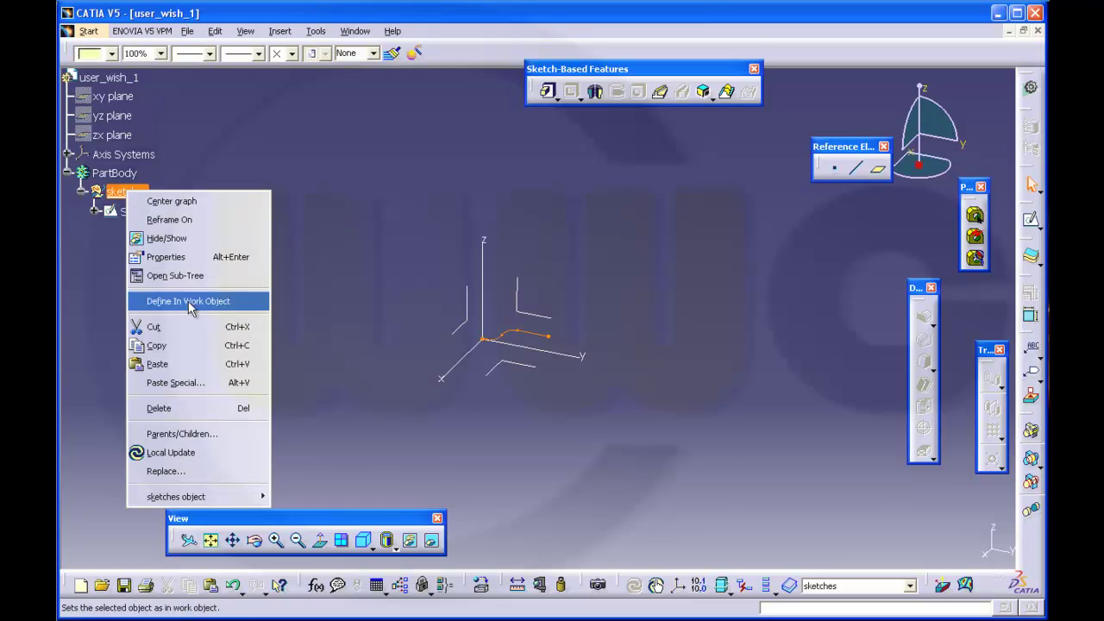
mouse_move(206, 503)
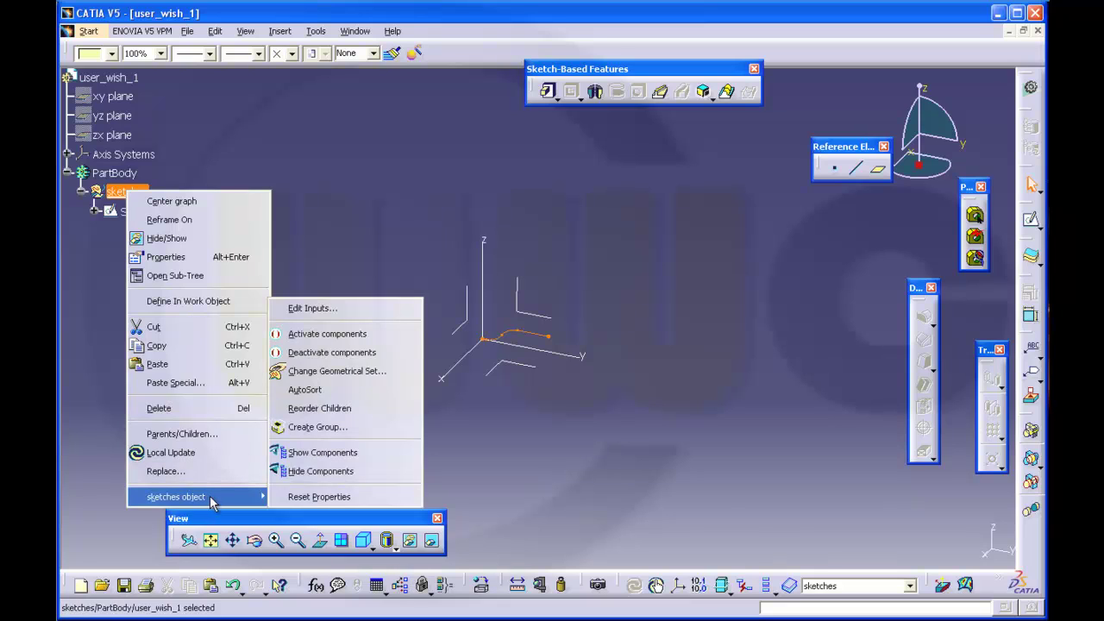
click(318, 371)
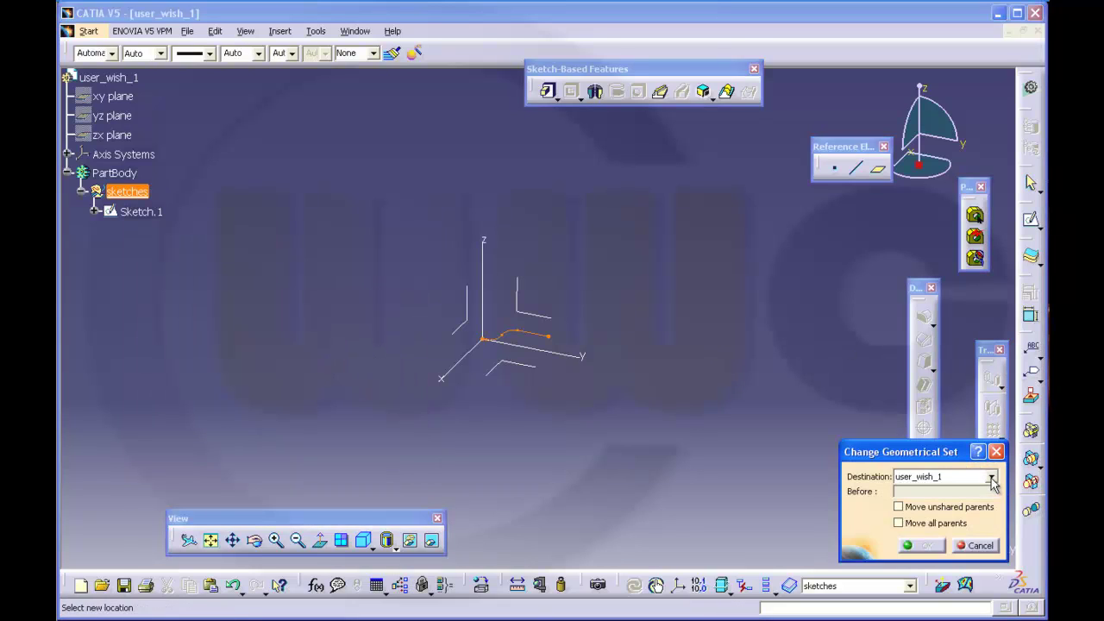
click(992, 477)
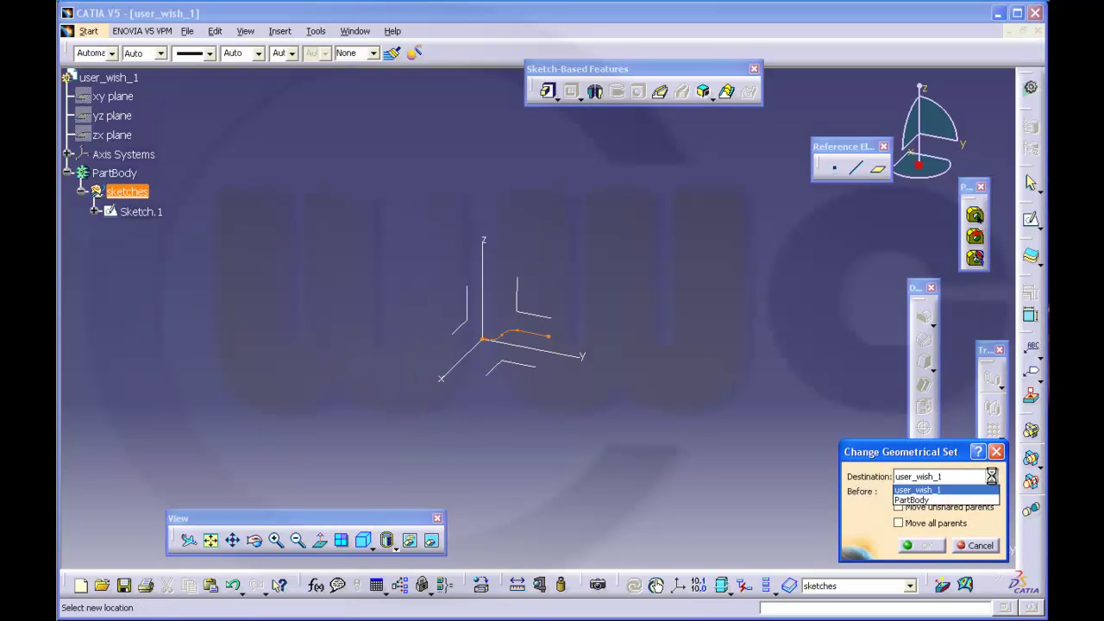
click(926, 489)
click(924, 546)
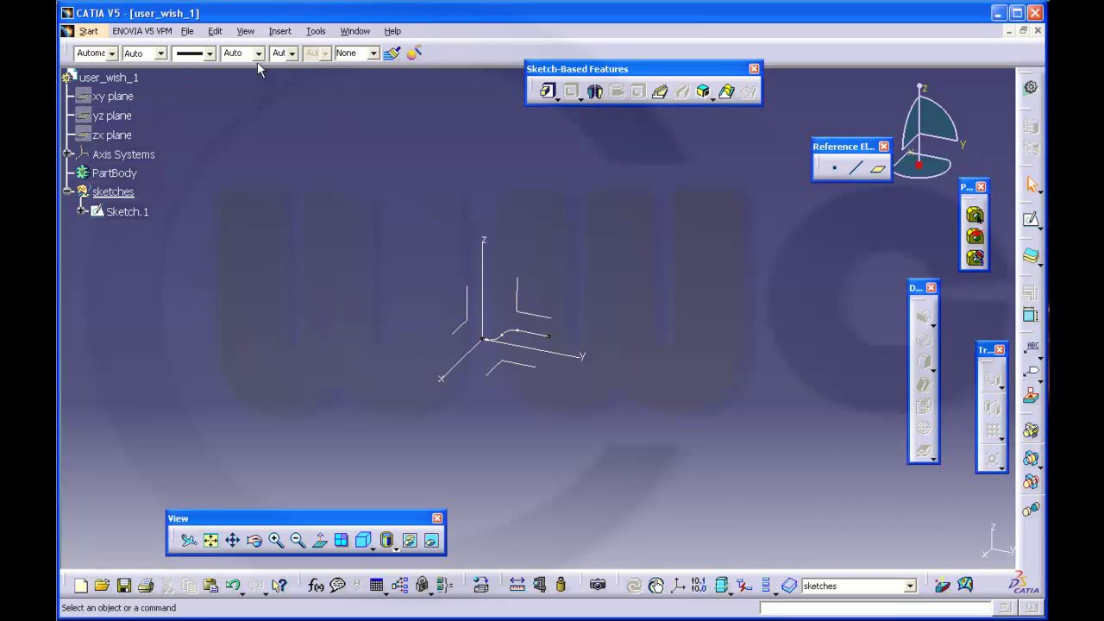
- Copy Sketch.1 and paste the duplicate into the sketches geometrical set
right_click(120, 215)
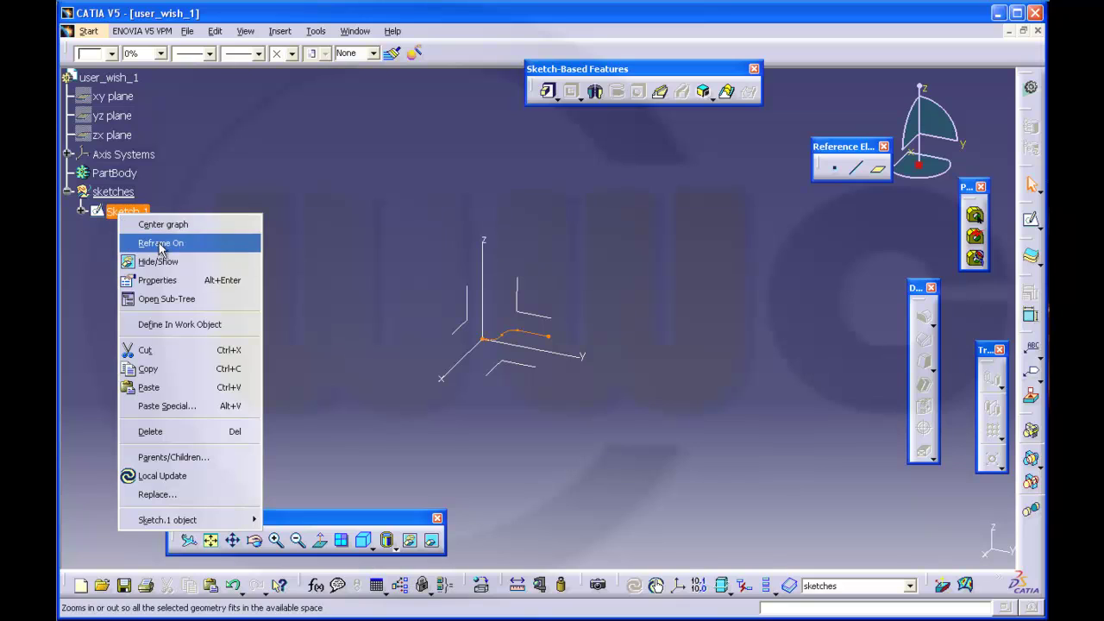
click(147, 368)
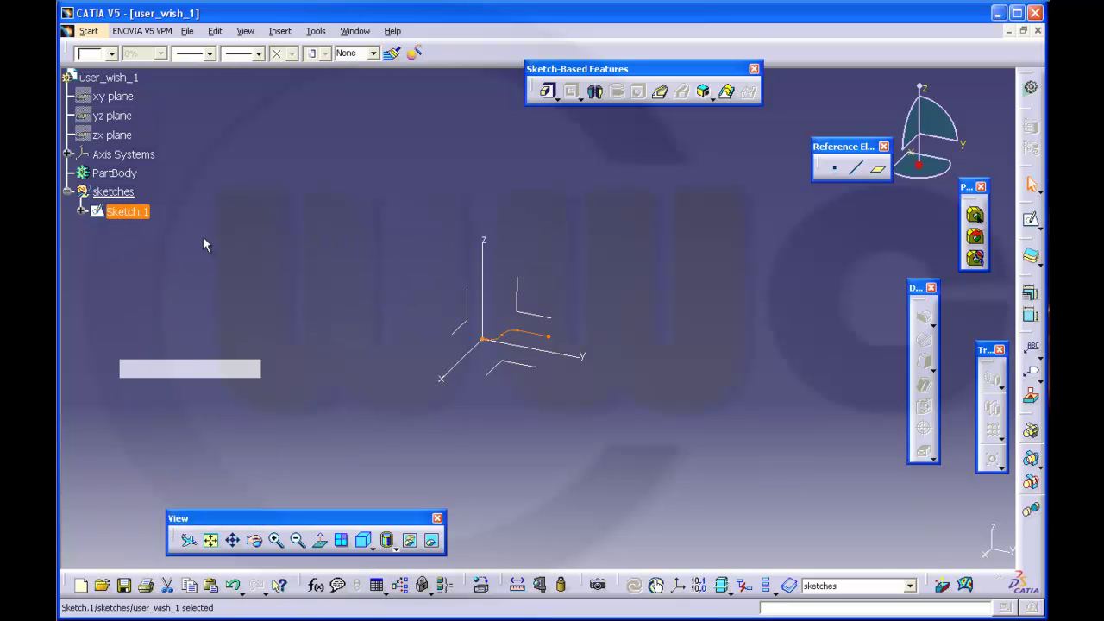
right_click(119, 191)
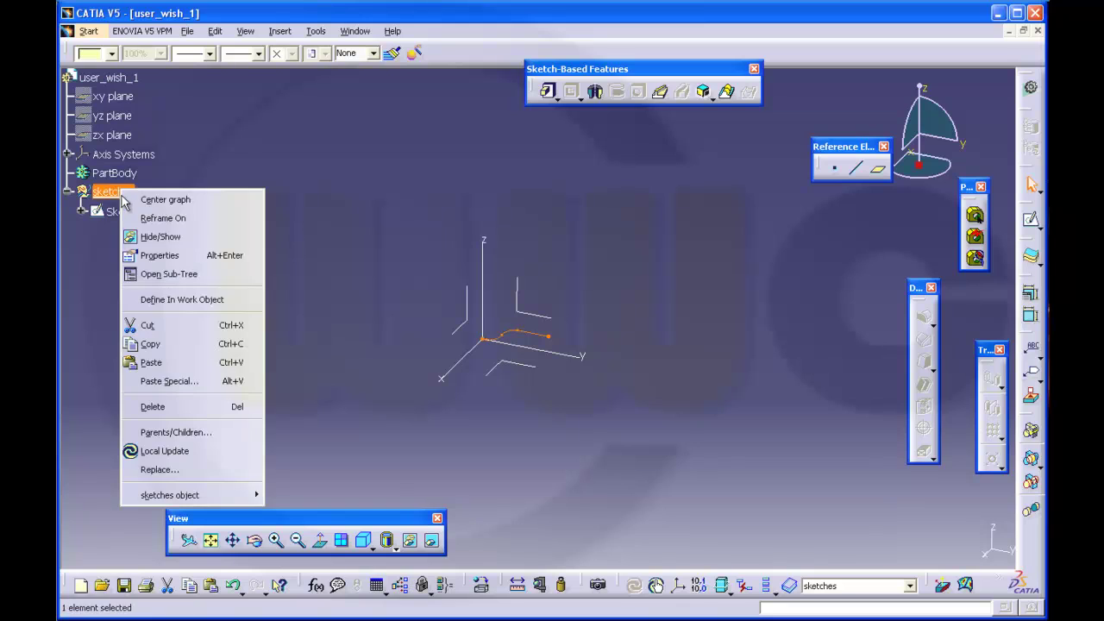
click(147, 364)
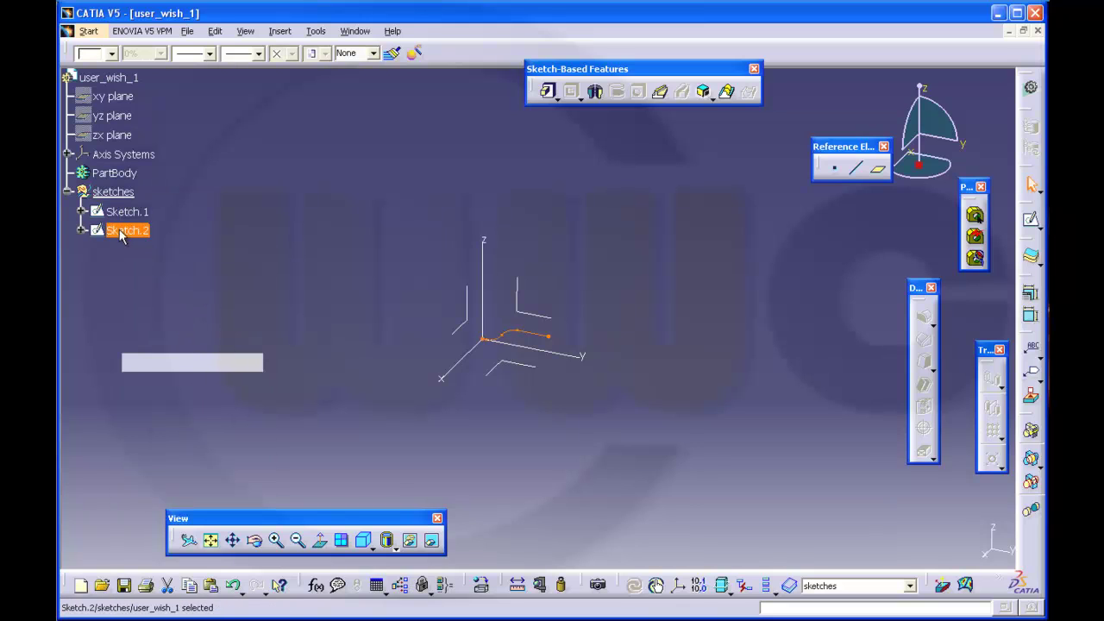
- Change the support of Sketch.2 to the Positioned type, referencing the xy plane of the absolute axis system
right_click(123, 229)
mouse_move(182, 537)
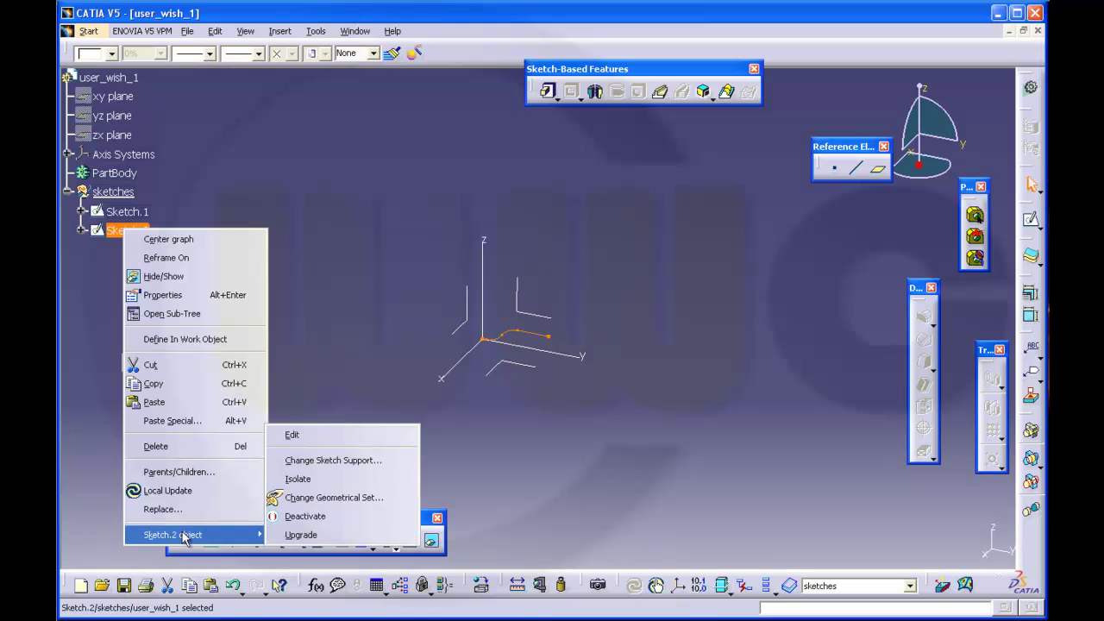
click(328, 461)
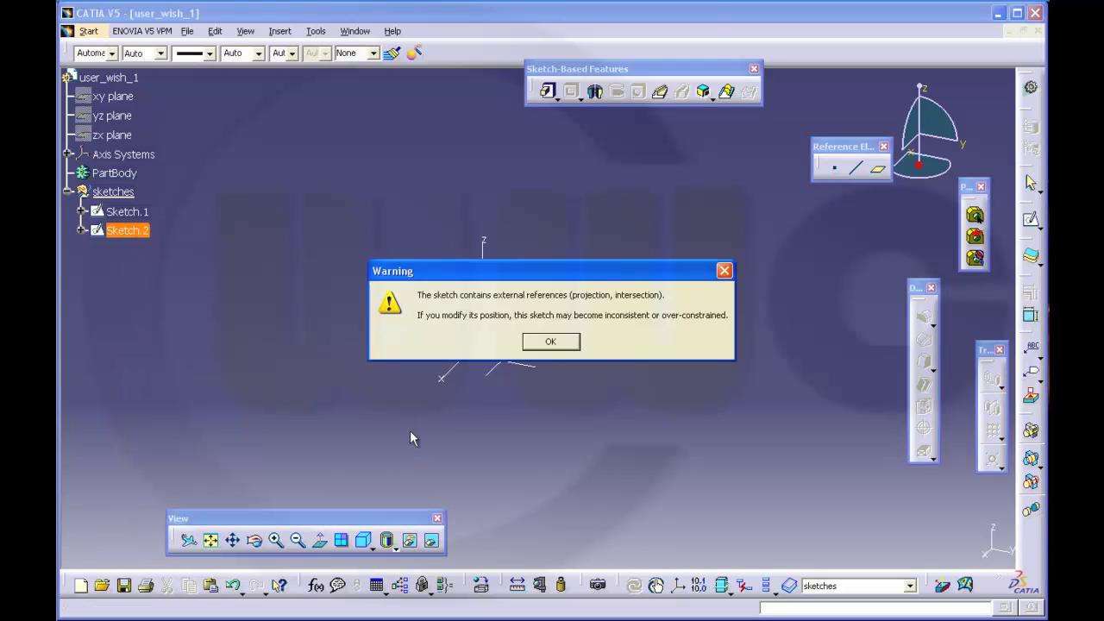
click(568, 343)
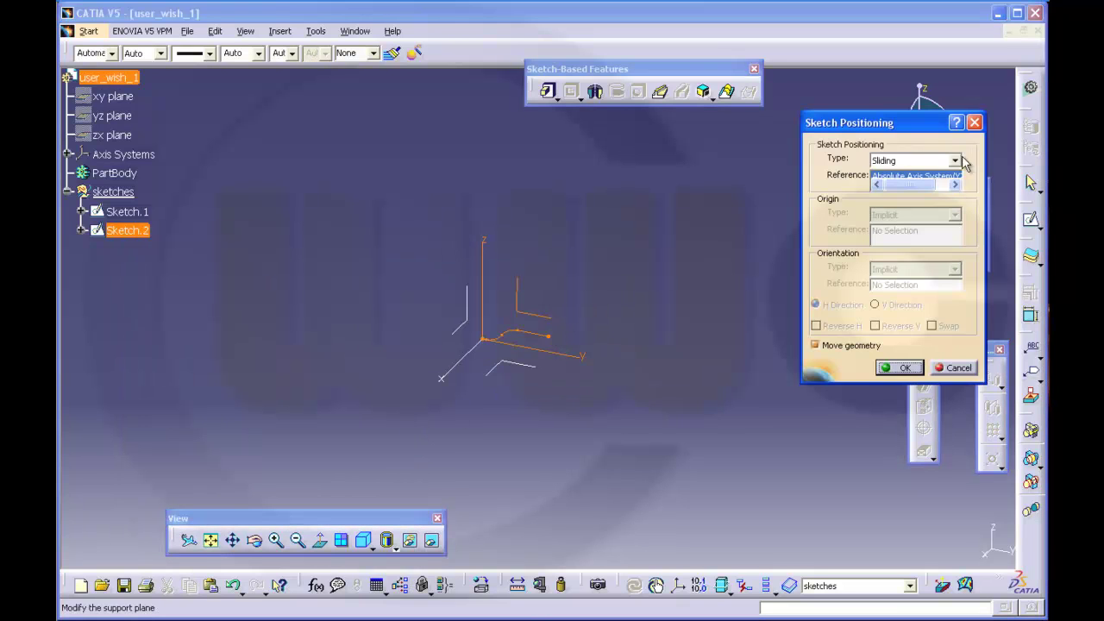
click(955, 161)
click(890, 175)
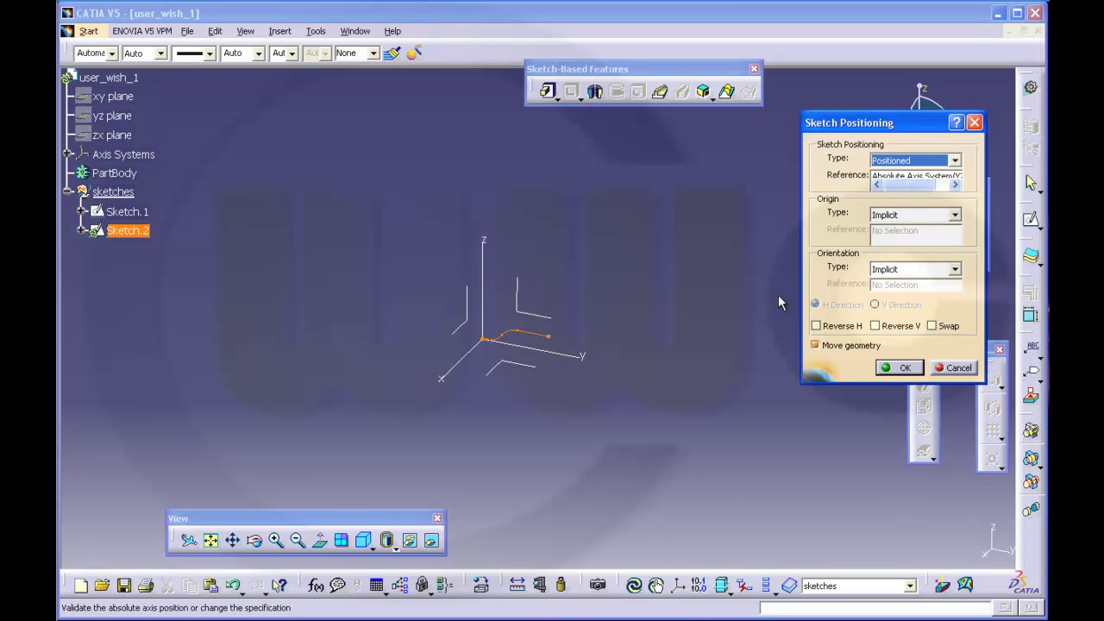
click(878, 178)
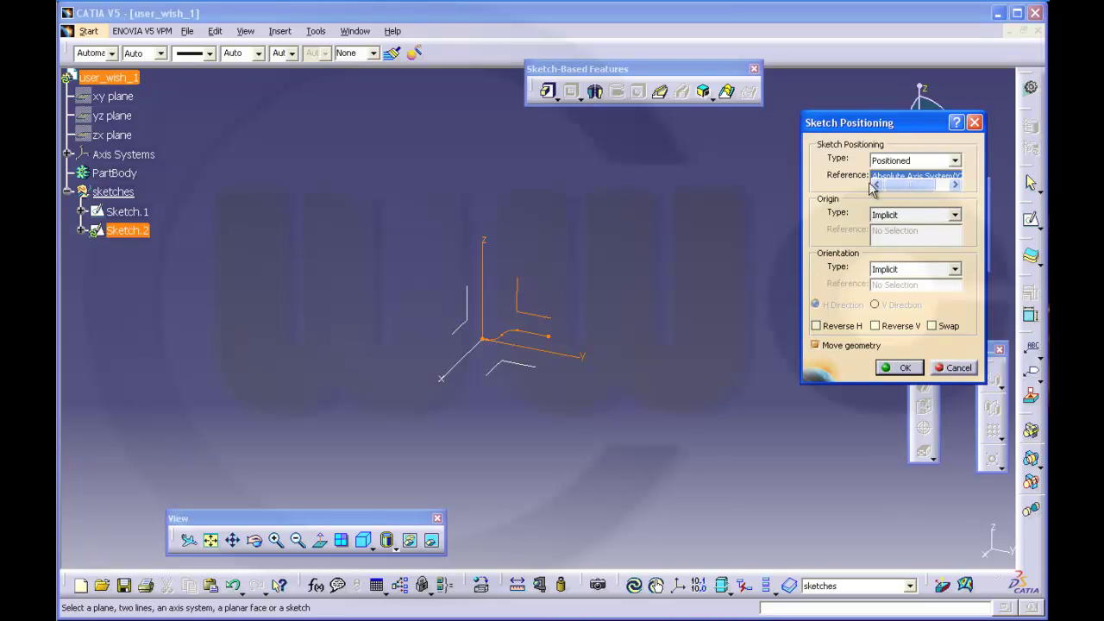
click(533, 372)
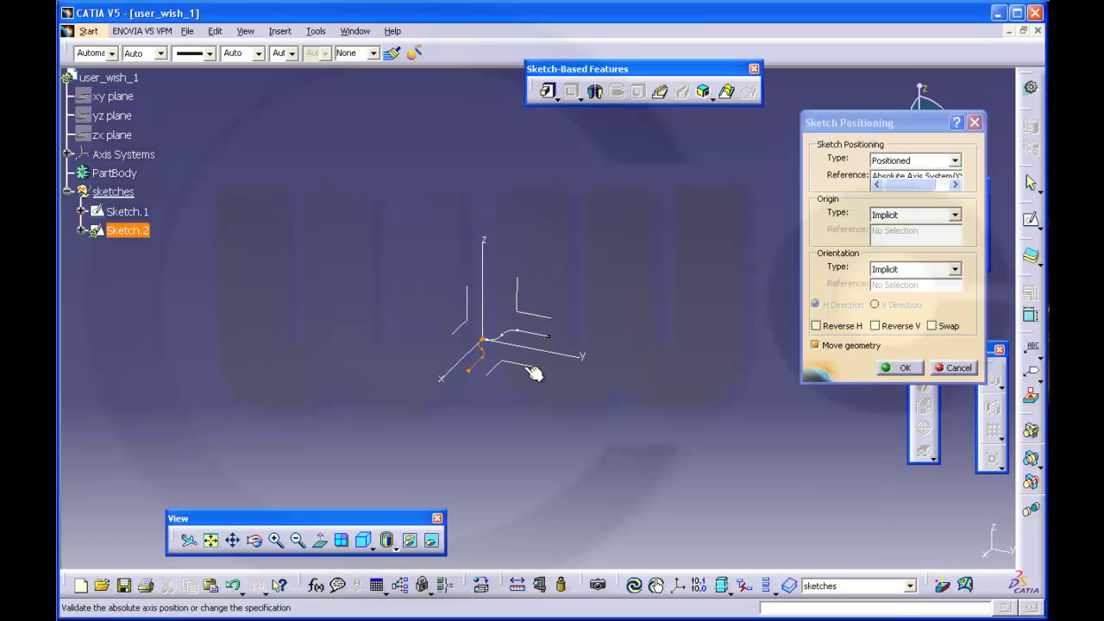
- Orient Sketch.2 along the y axis by enabling Swap and Reverse V with Reverse H off, and apply the positioning
click(931, 327)
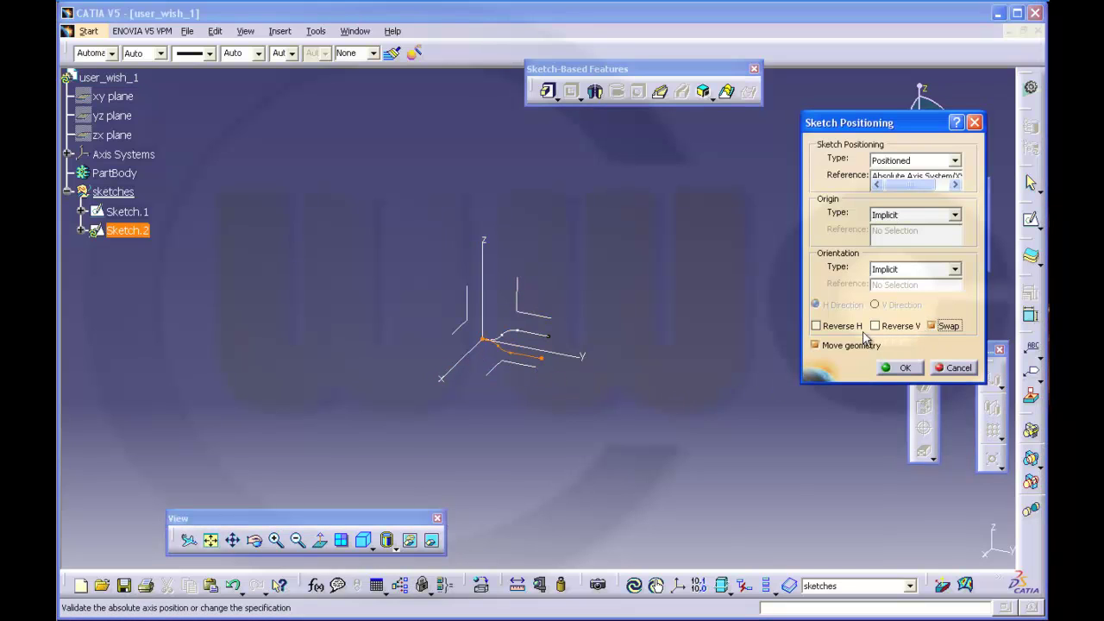
click(816, 326)
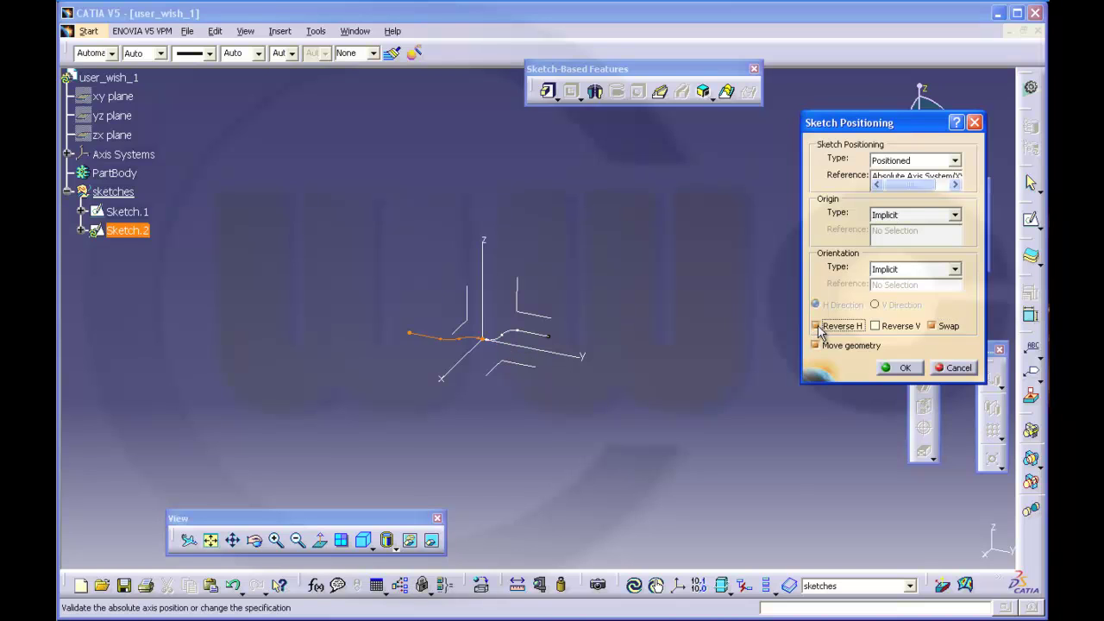
click(816, 326)
click(876, 326)
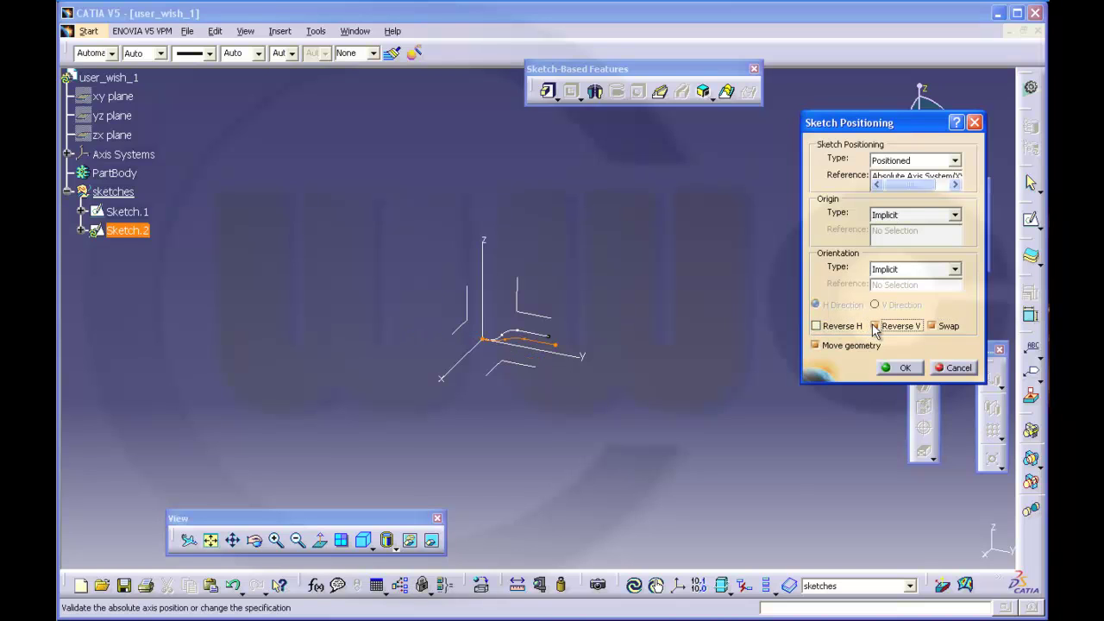
click(897, 368)
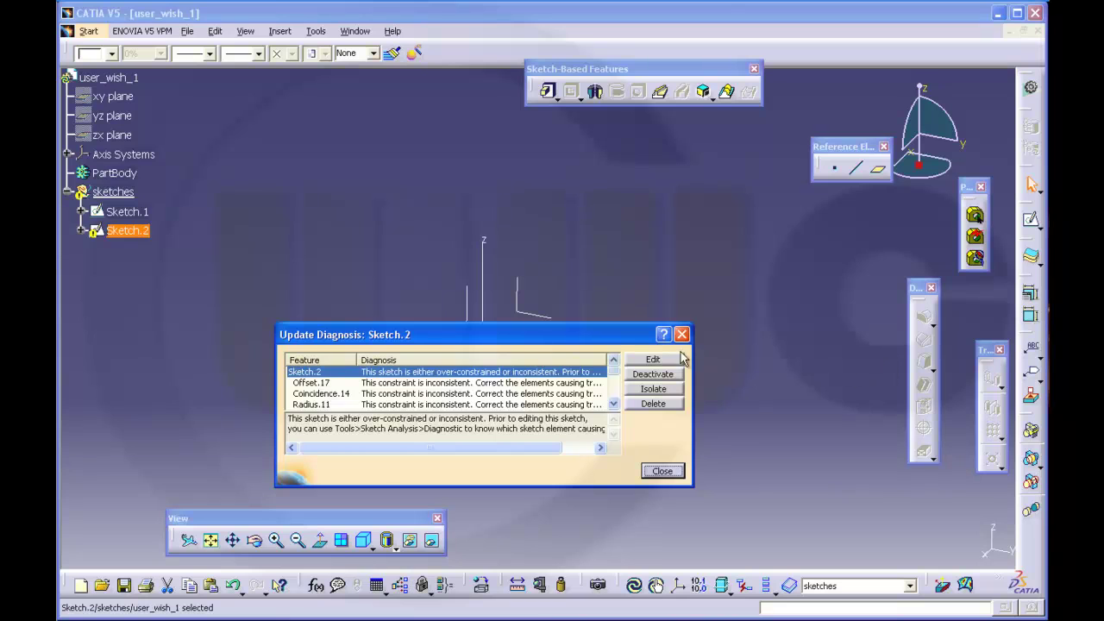
- Dismiss the update diagnosis, open Sketch.2 for editing and delete its inconsistent Offset.17 dimension
drag(586, 345, 921, 184)
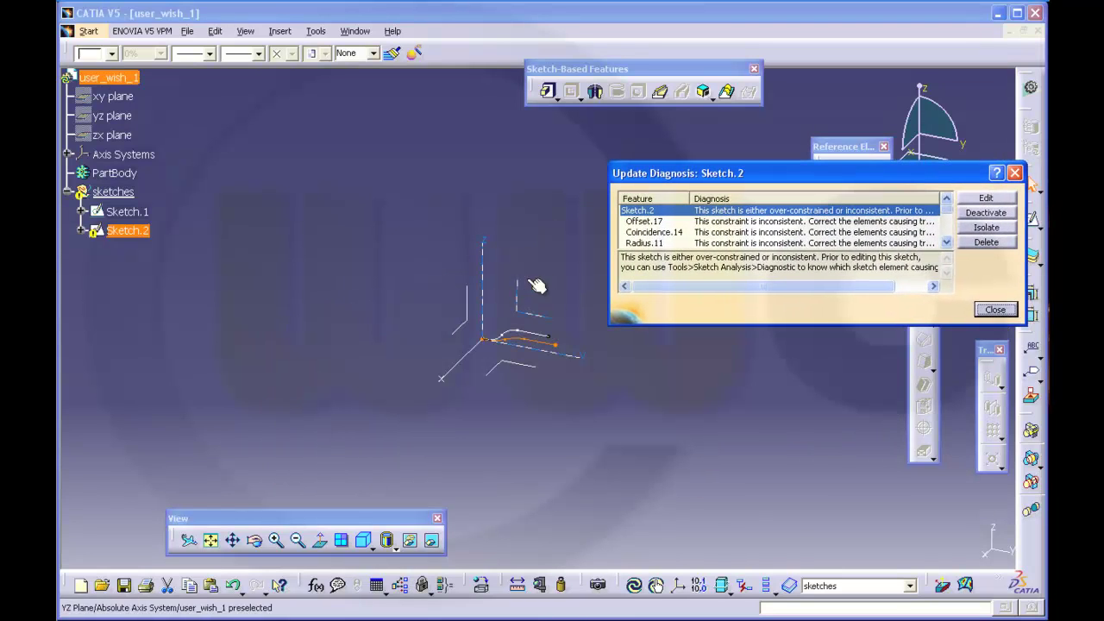
click(995, 309)
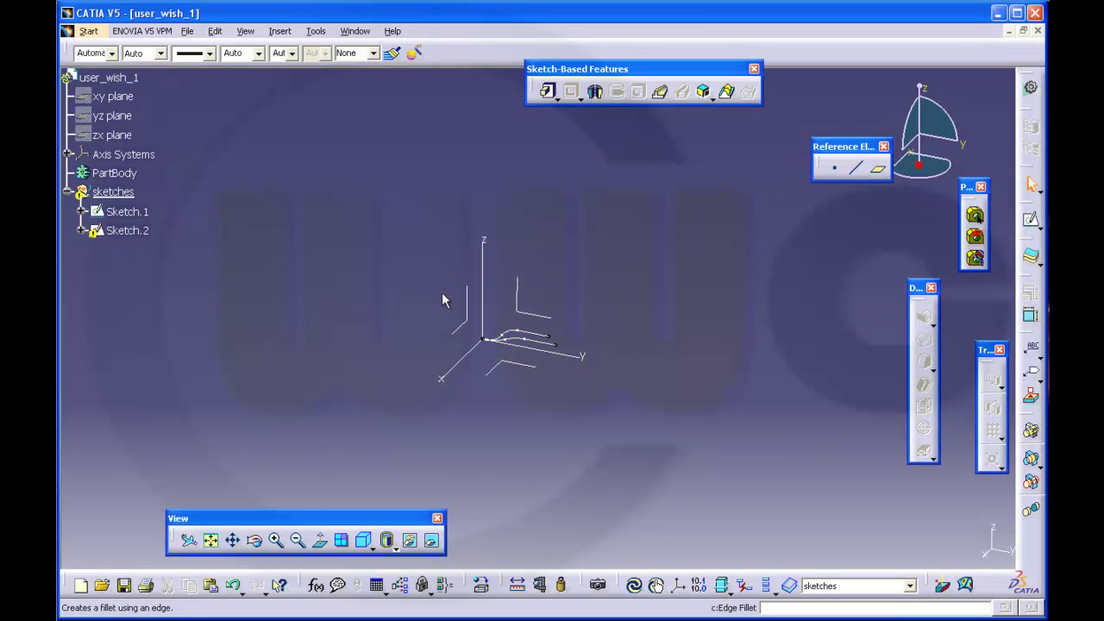
double_click(125, 230)
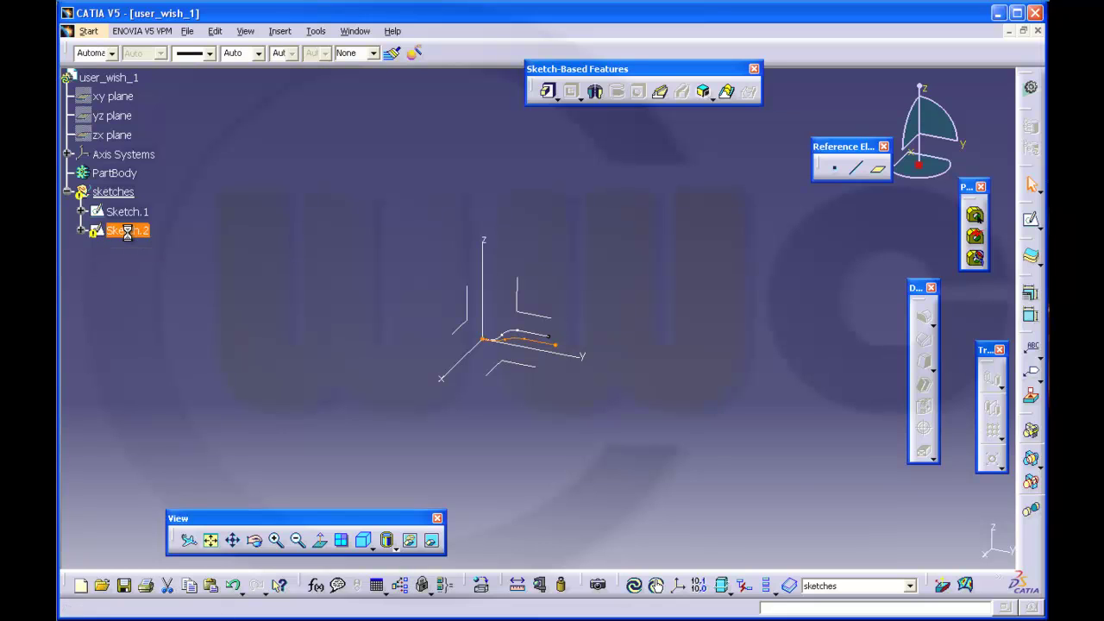
mouse_move(660, 305)
middle_down()
mouse_move(656, 285)
mouse_move(646, 296)
mouse_move(670, 202)
mouse_move(693, 184)
mouse_move(738, 199)
middle_up()
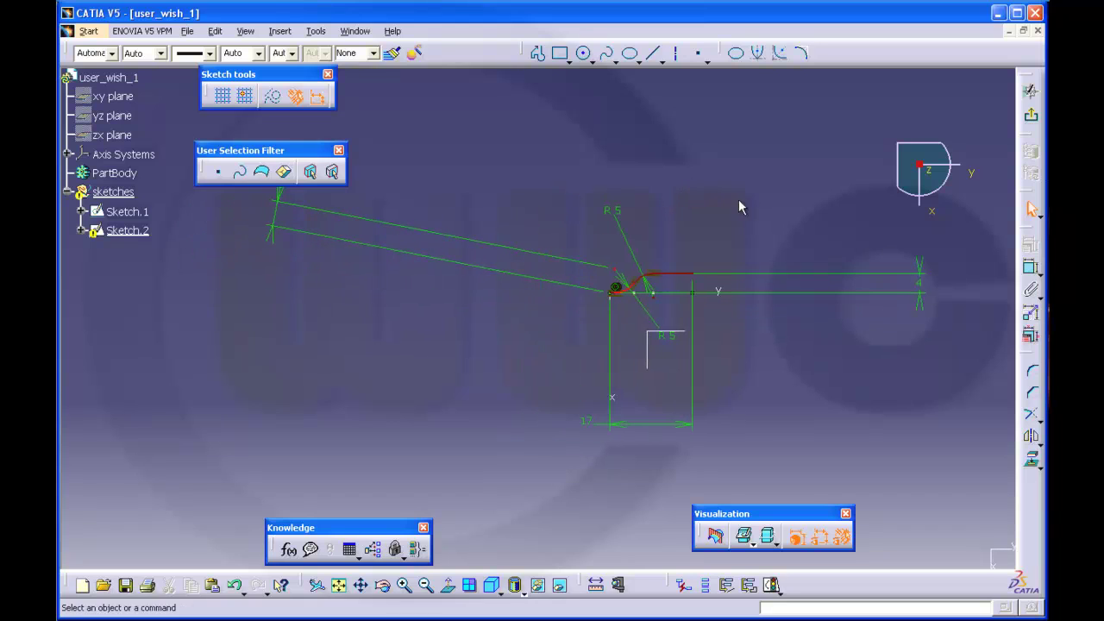
click(341, 216)
key(Delete)
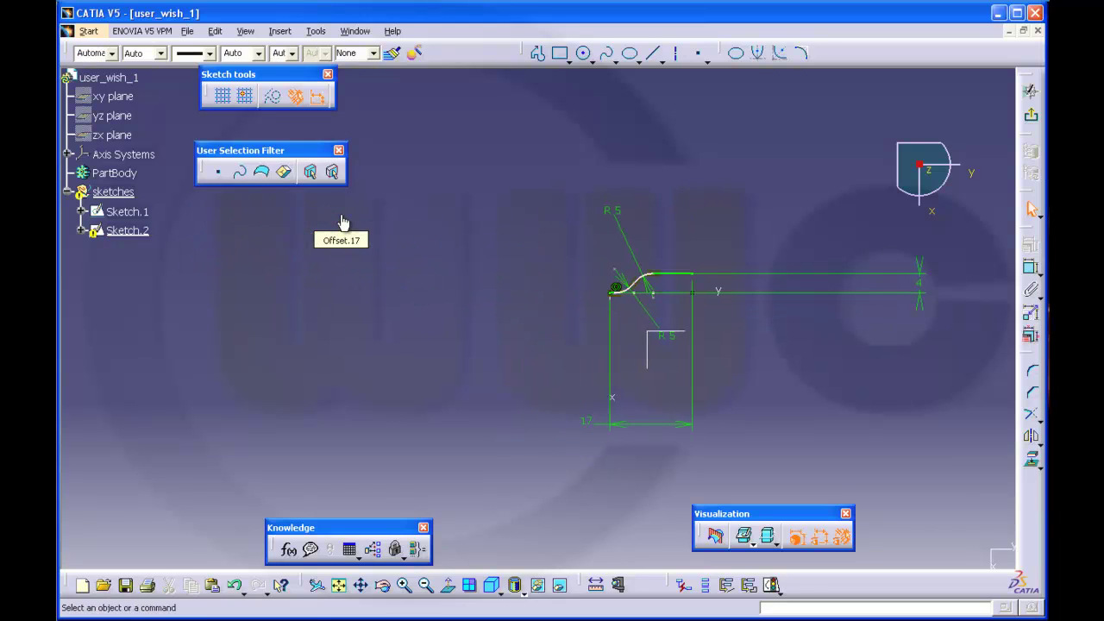
- Dimension the horizontal distance between the first arc's centre point and the sketch's x axis, placing the dimension above the profile
mouse_move(747, 349)
middle_down()
mouse_move(779, 377)
mouse_move(773, 303)
mouse_move(612, 417)
middle_up()
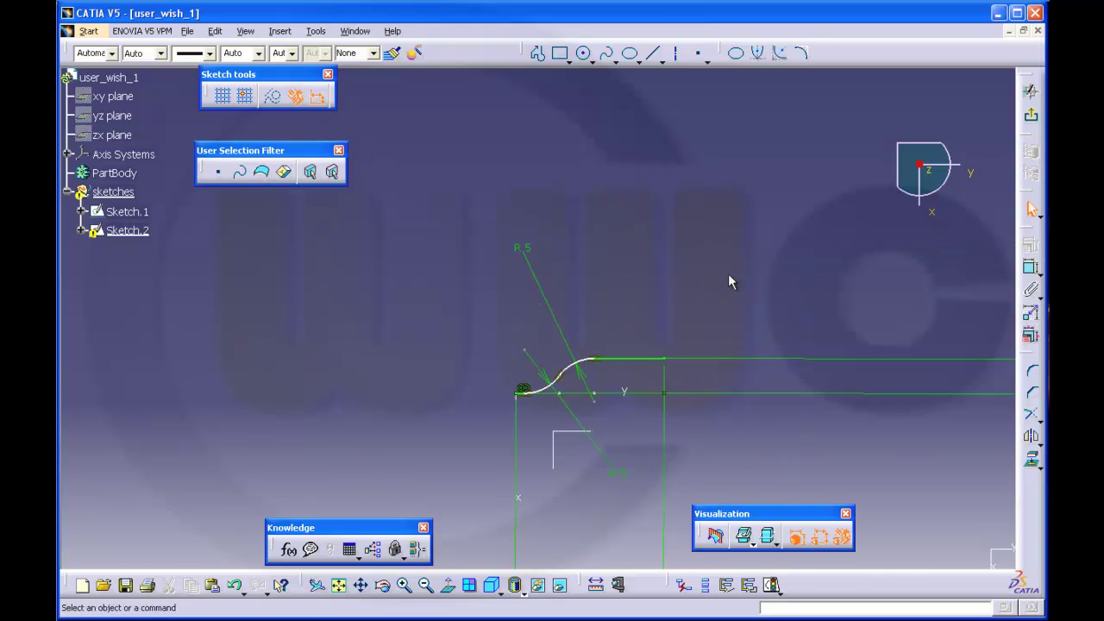
click(1030, 267)
click(528, 351)
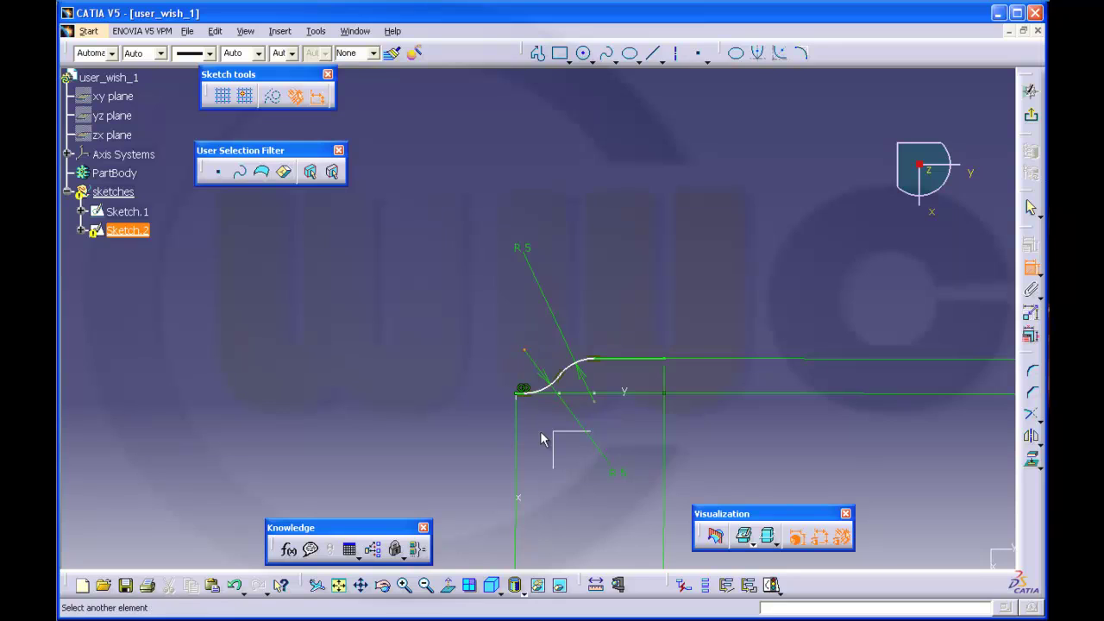
click(530, 504)
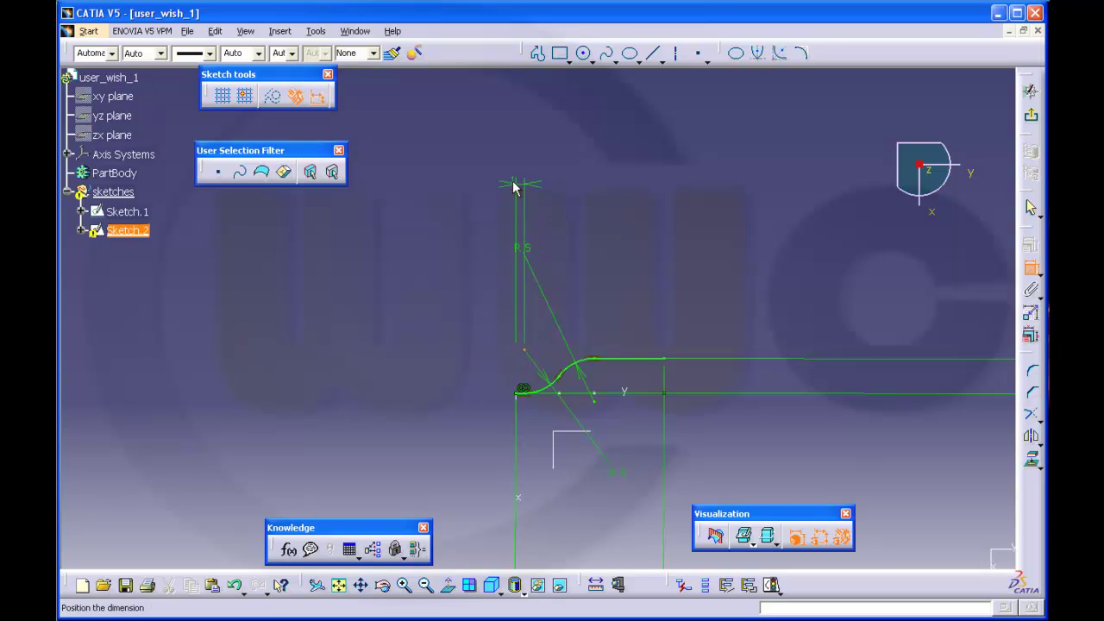
click(517, 180)
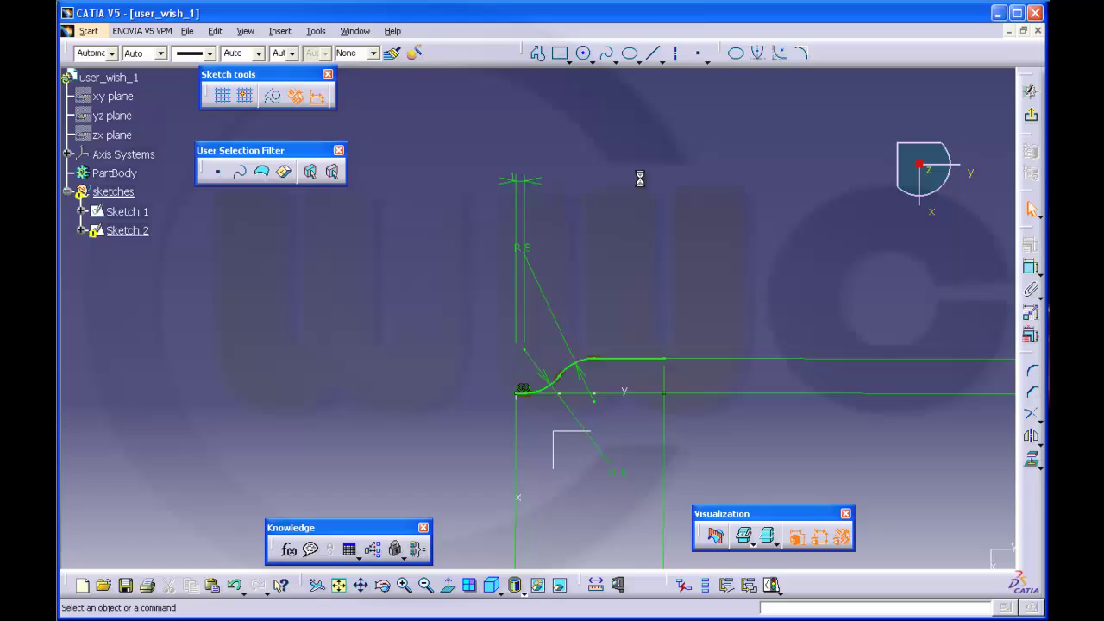
- Using Edit Multi-Constraint, set the arc centre's offset to 8.6 mm and the profile's step height to 2 mm, and exit Sketch.2
click(1030, 336)
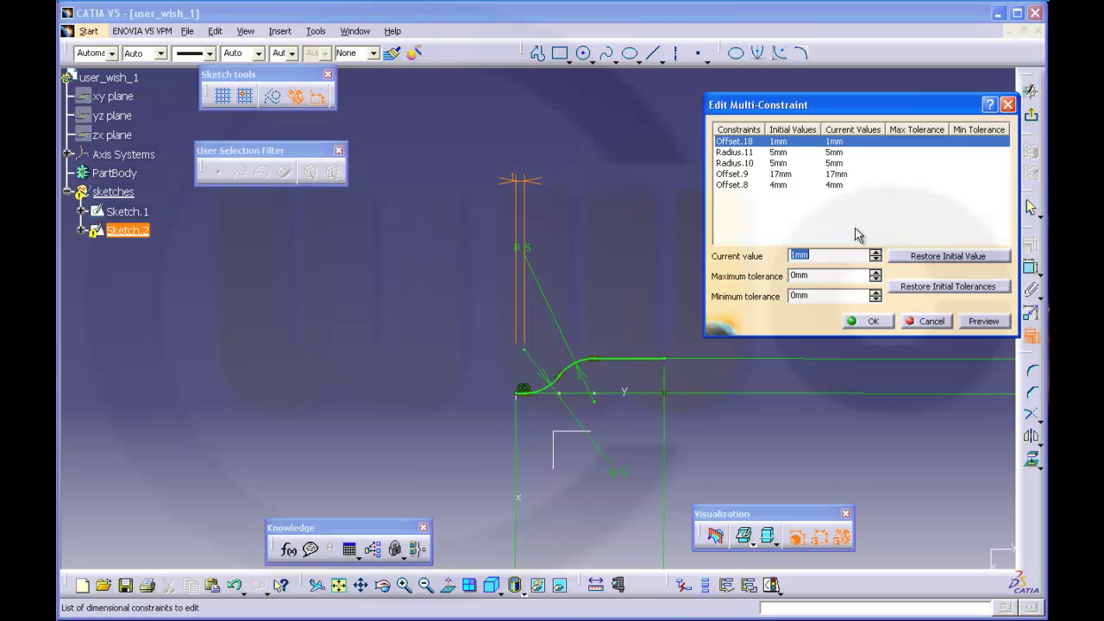
text(8.6)
click(735, 175)
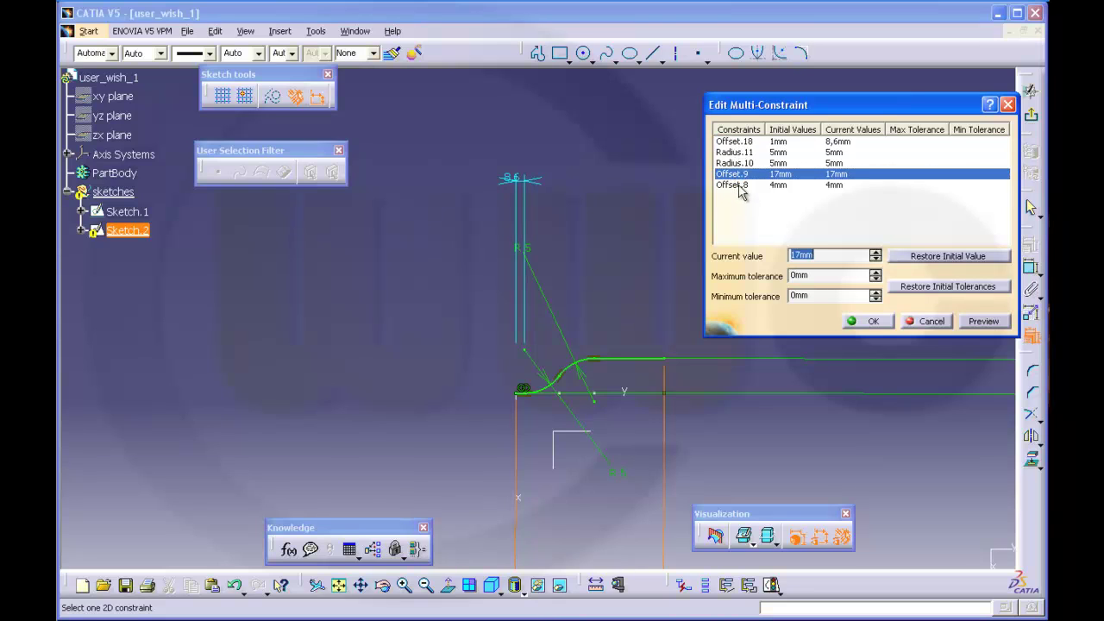
click(738, 184)
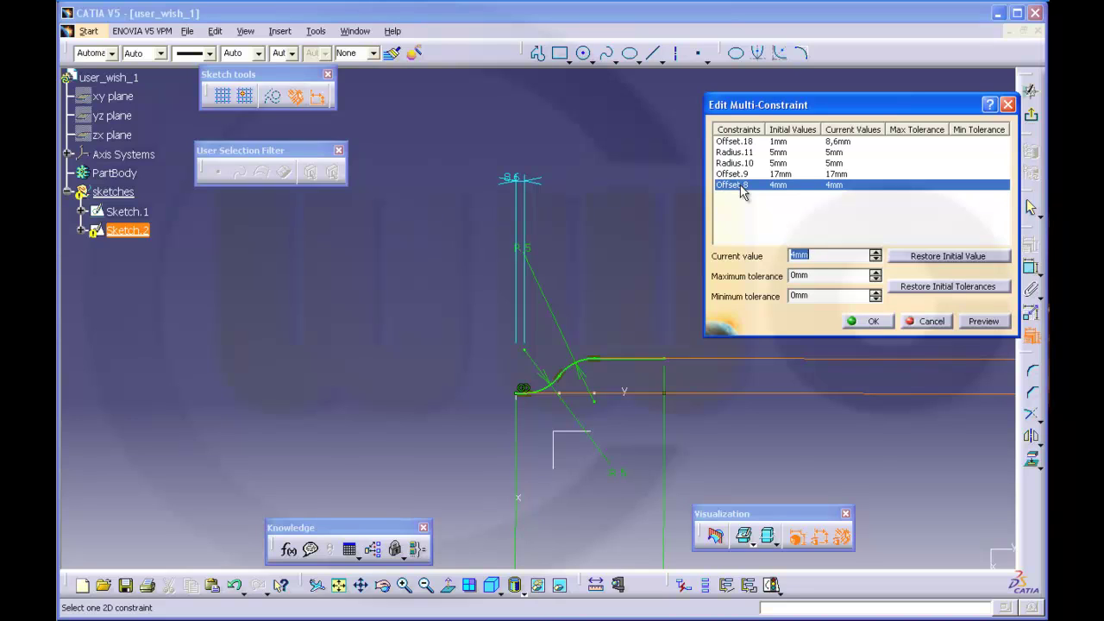
text(2)
key(Return)
click(873, 321)
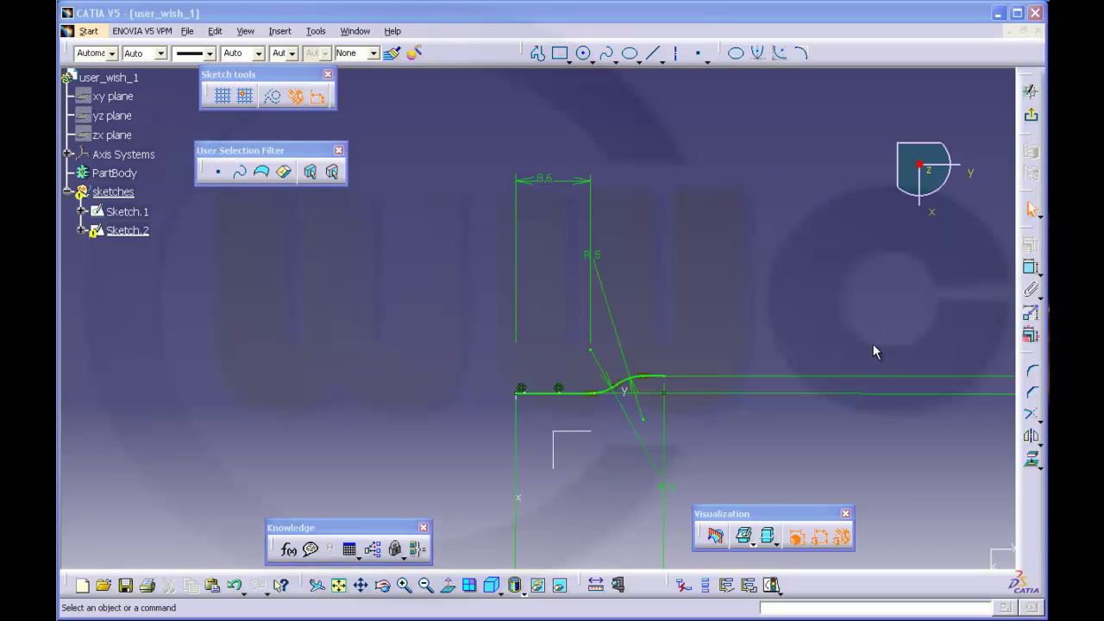
middle_drag(780, 338, 760, 301)
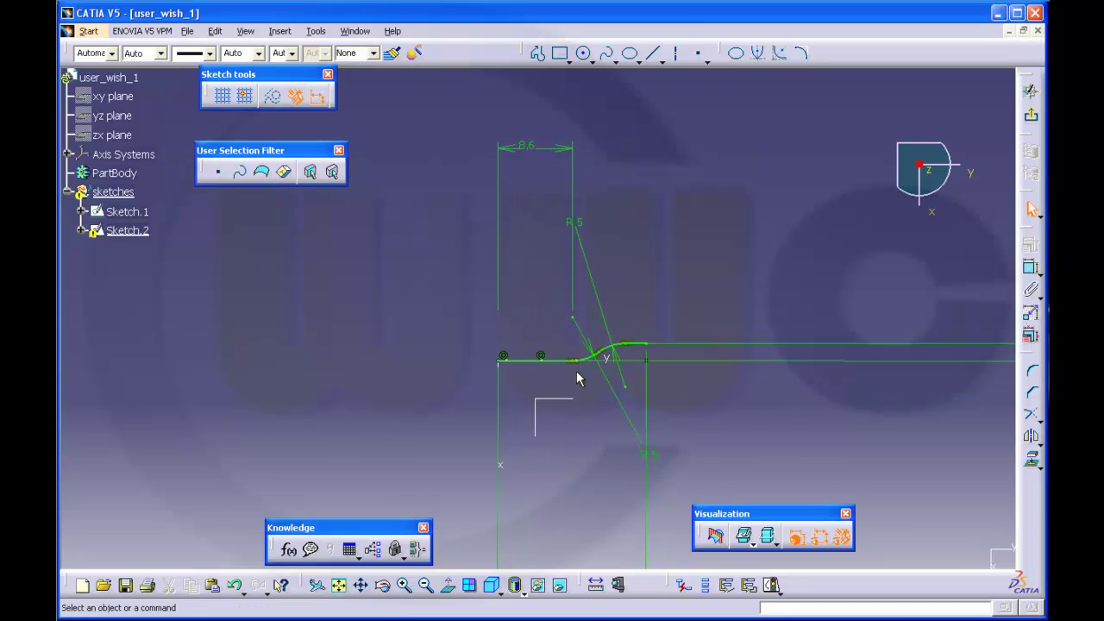
middle_drag(712, 390, 705, 322)
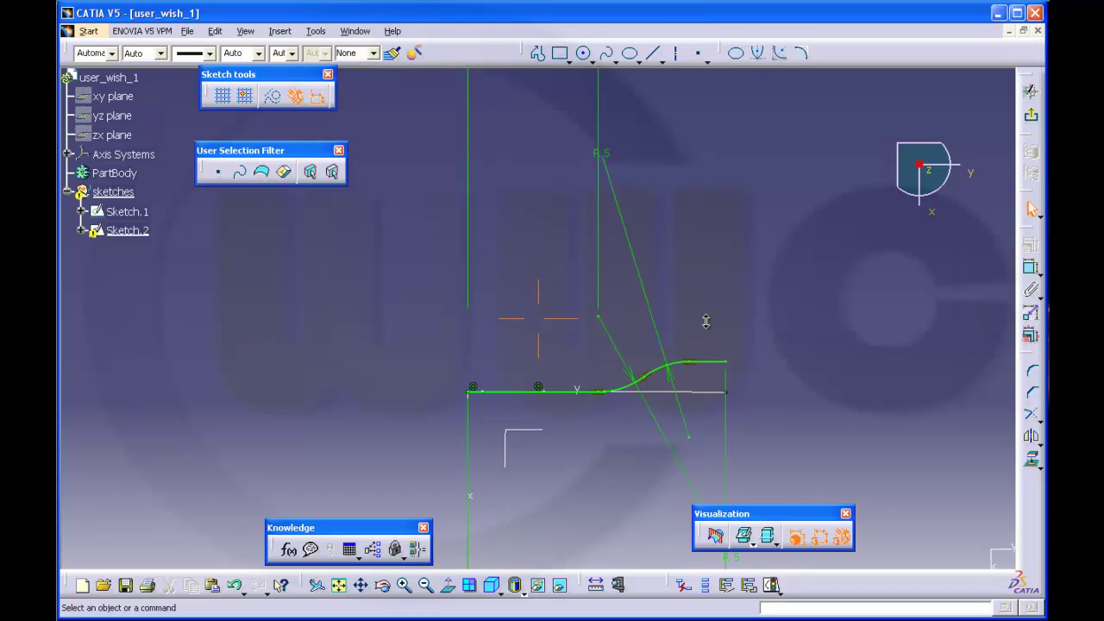
mouse_move(774, 339)
middle_down()
mouse_move(794, 342)
mouse_move(785, 298)
middle_up()
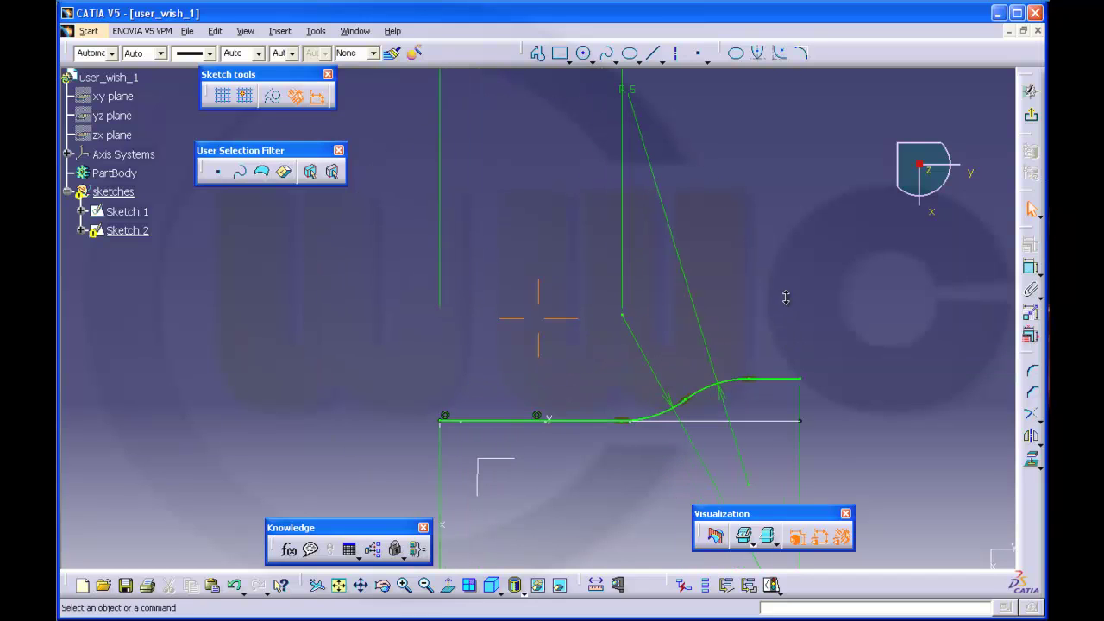
click(1031, 119)
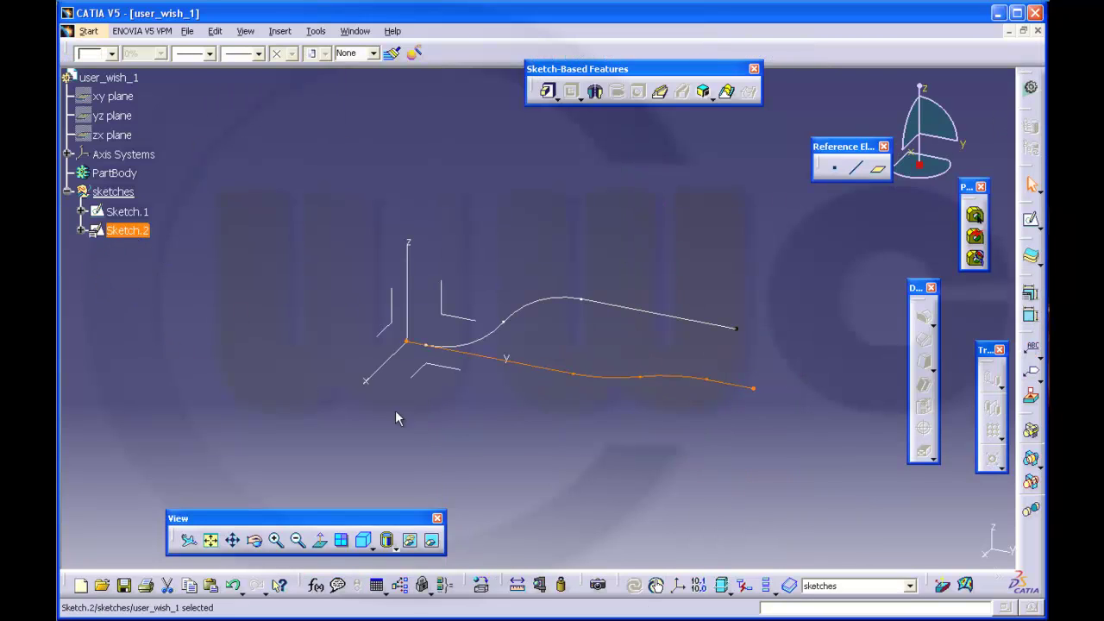
- Insert two new bodies into the part and define Body.2 as the in-work object
mouse_move(515, 377)
middle_down()
mouse_move(515, 439)
mouse_move(515, 426)
middle_up()
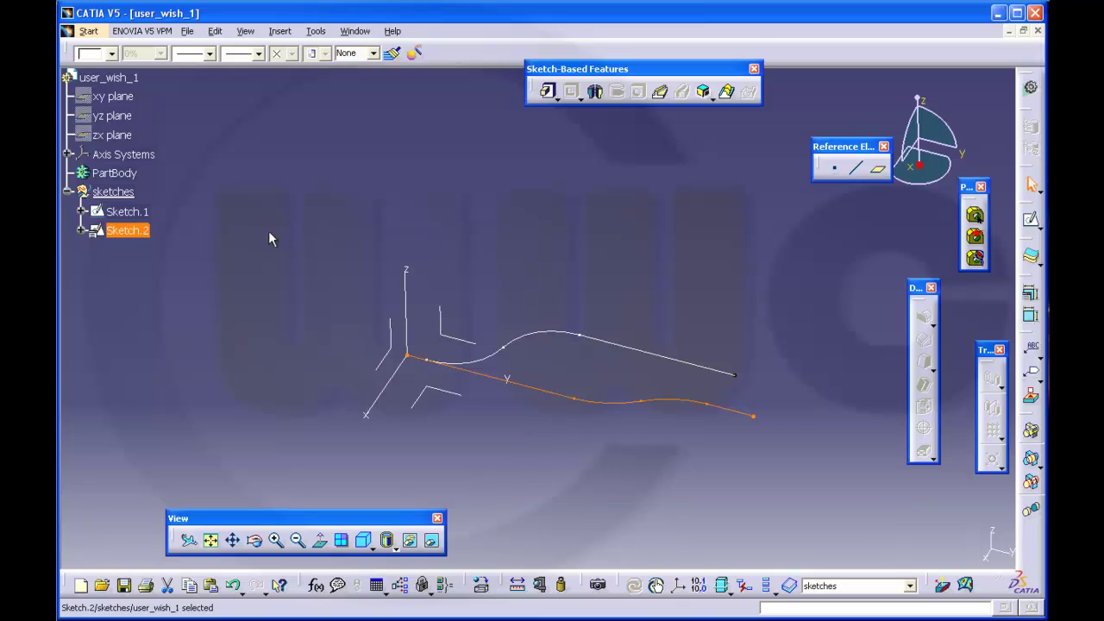
click(279, 31)
click(295, 69)
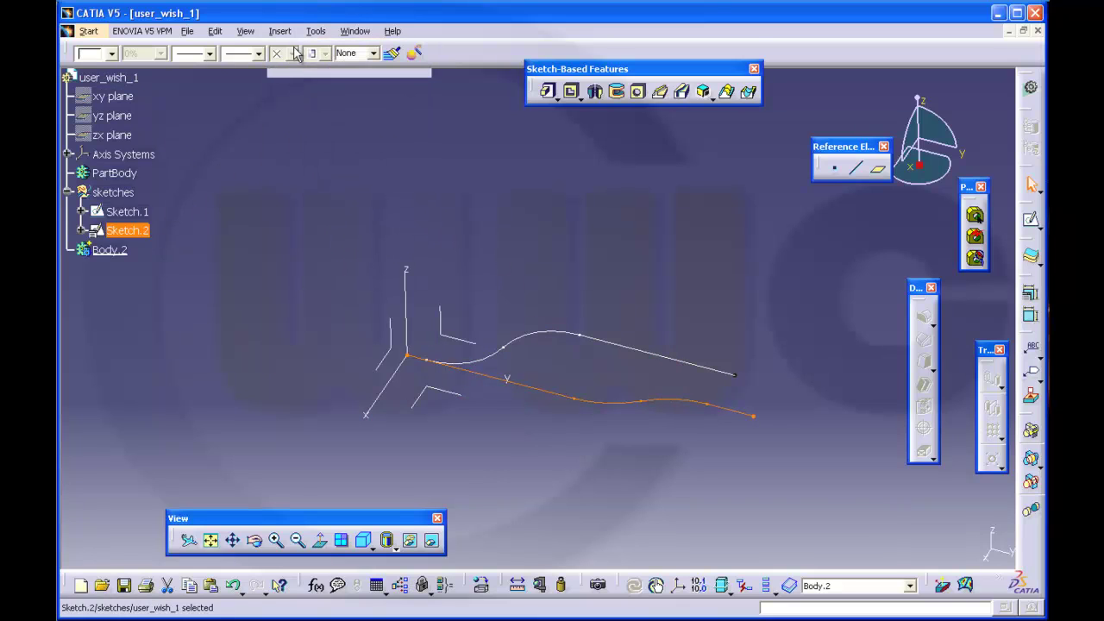
click(279, 31)
click(293, 68)
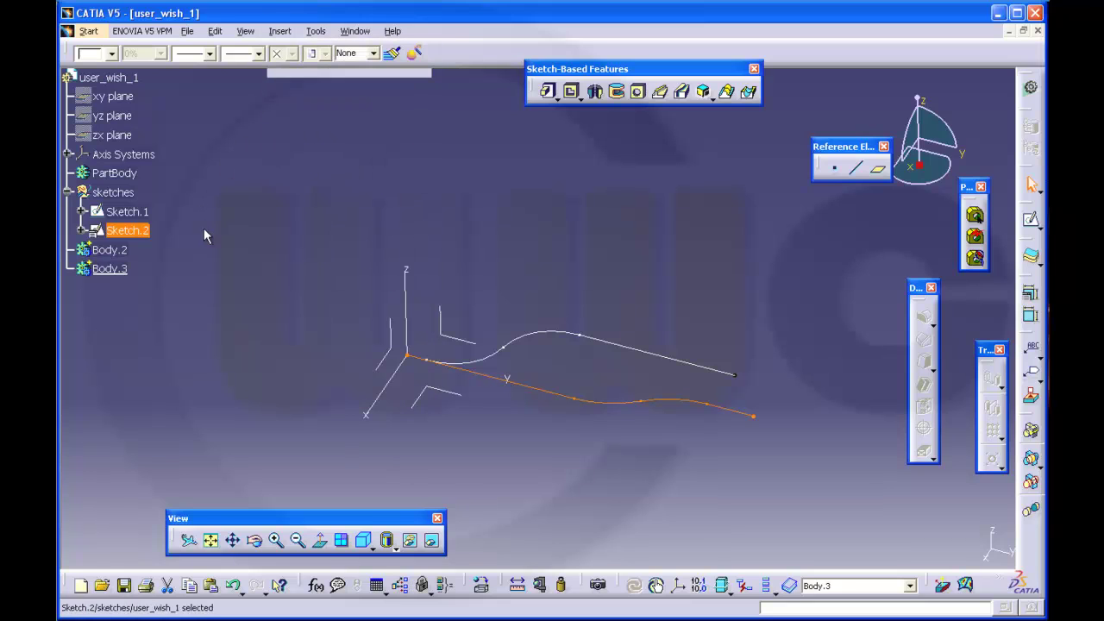
click(125, 250)
right_click(128, 252)
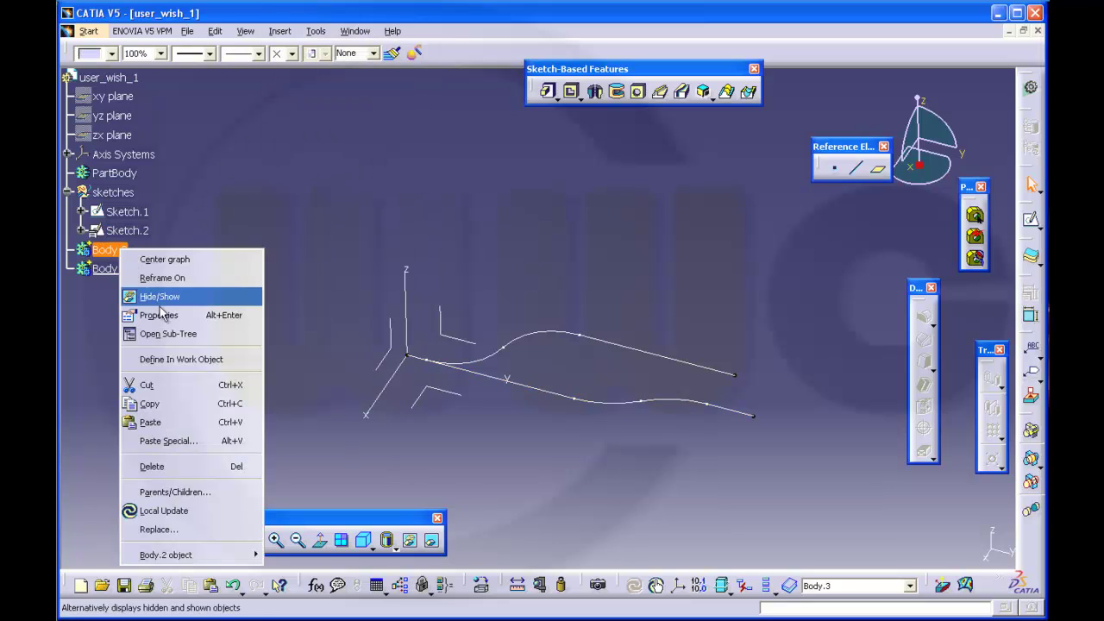
click(176, 361)
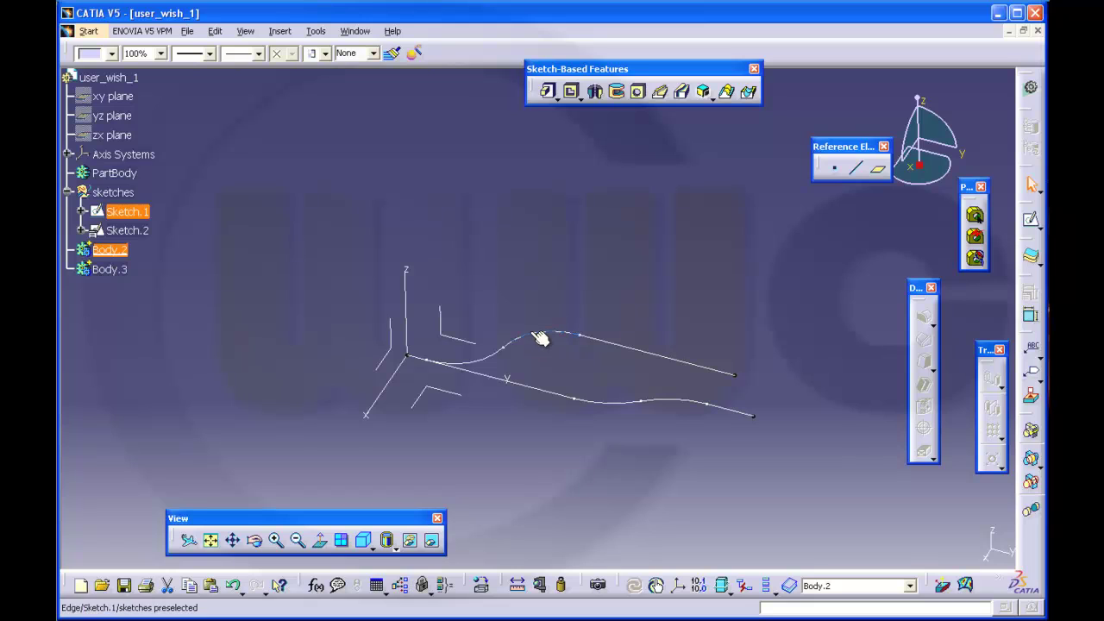
- Start a Pad from the open profile Sketch.1, accepting its use, with the Thick option enabled and the extrusion direction reversed
click(549, 90)
click(128, 211)
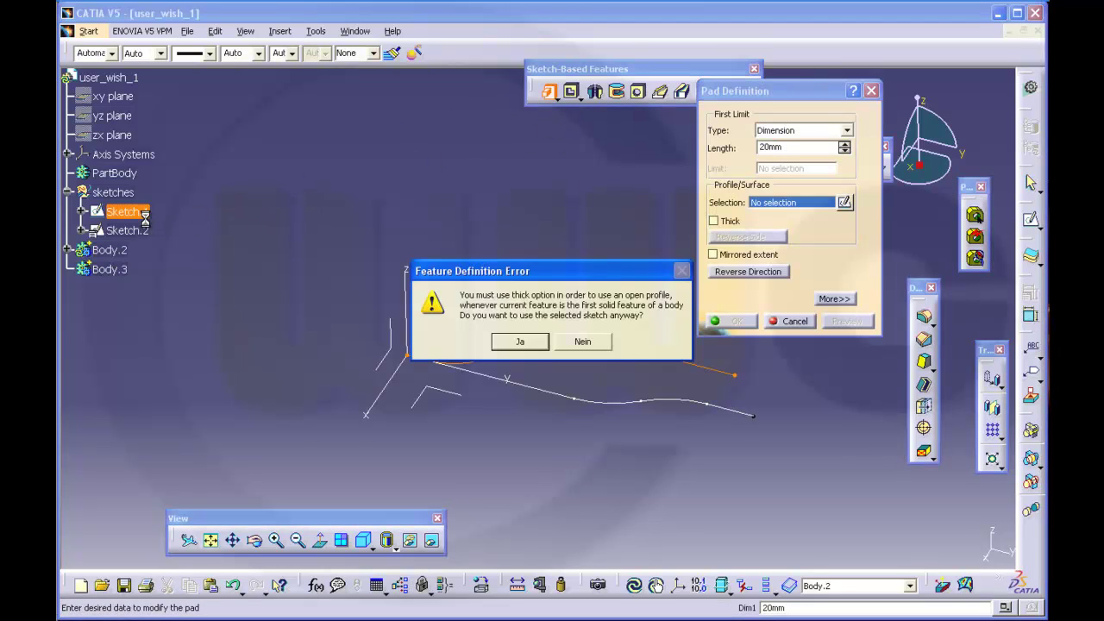
click(518, 342)
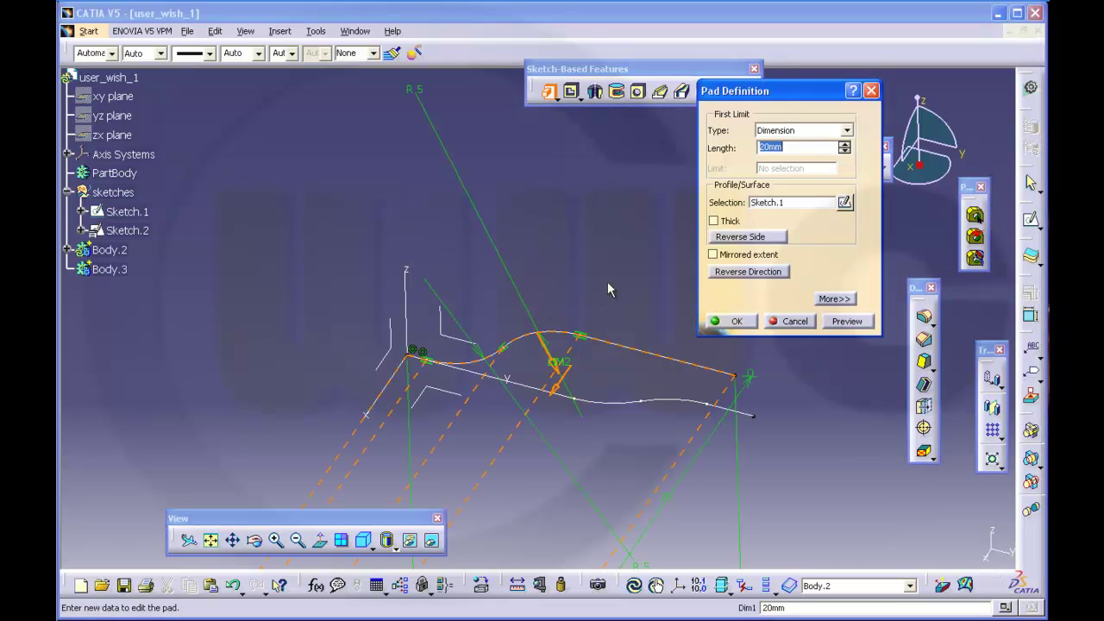
click(712, 222)
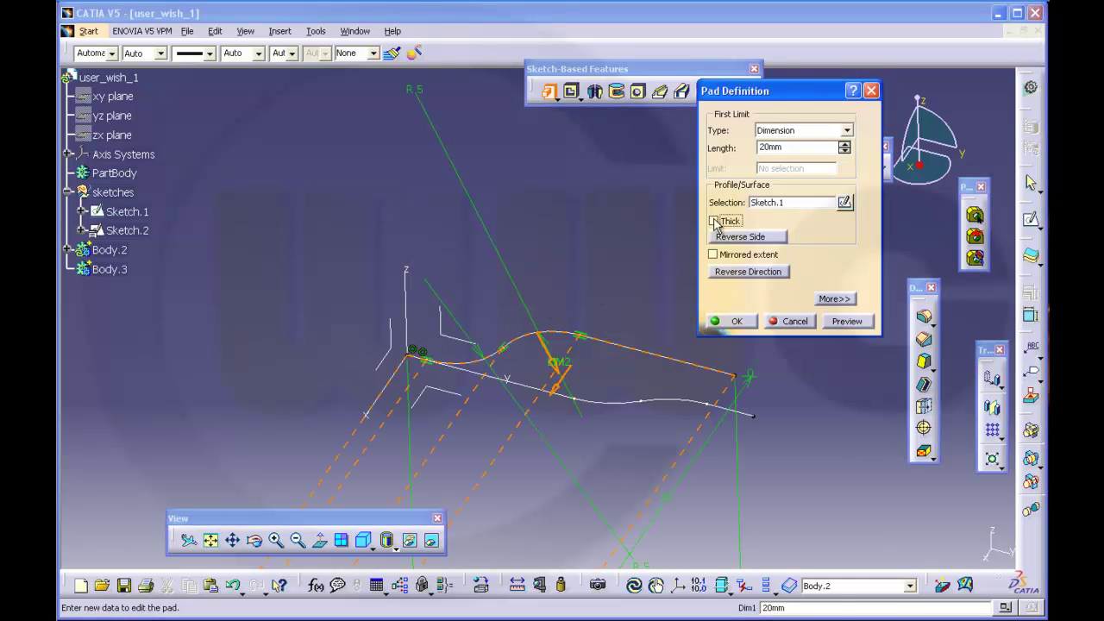
click(729, 272)
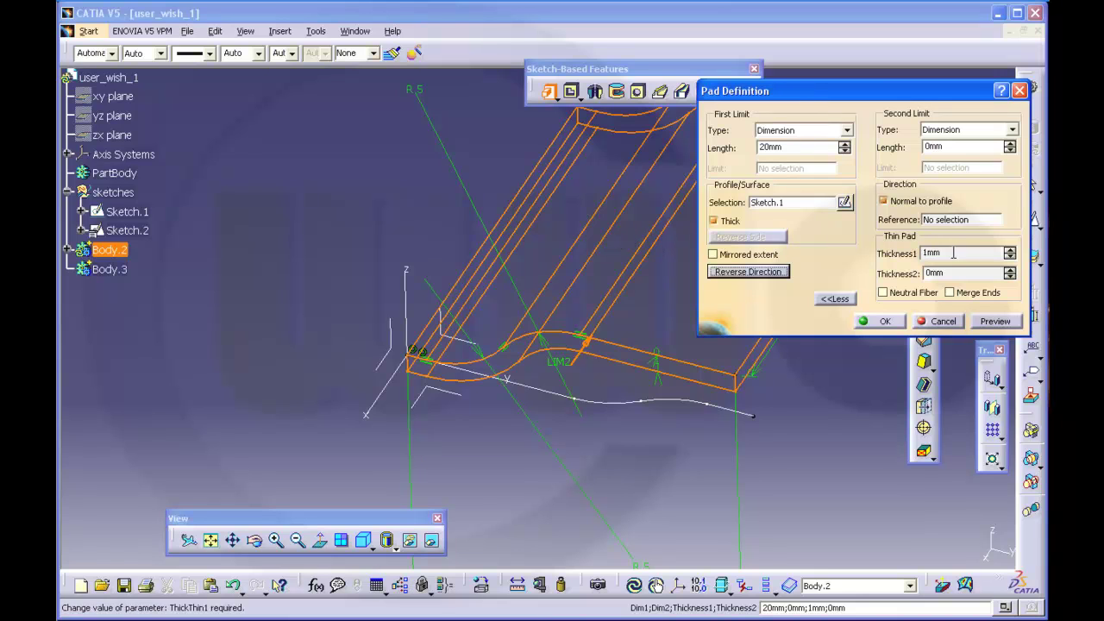
- Set the thin pad's Thickness1 to 0 mm and Thickness2 to 3 mm
middle_drag(624, 308, 623, 207)
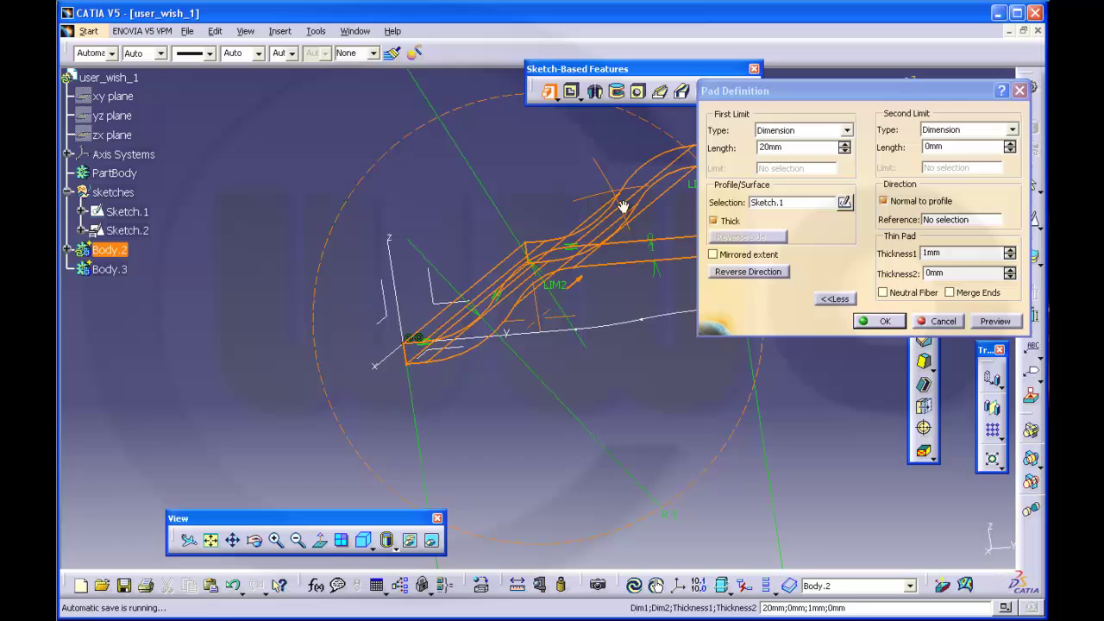
double_click(944, 251)
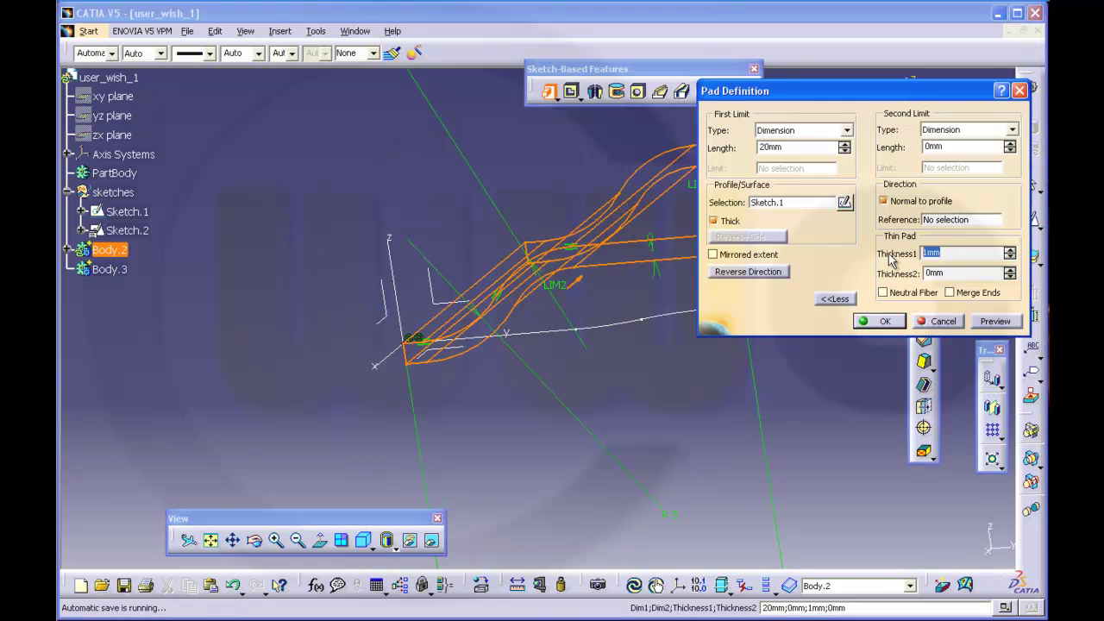
click(948, 273)
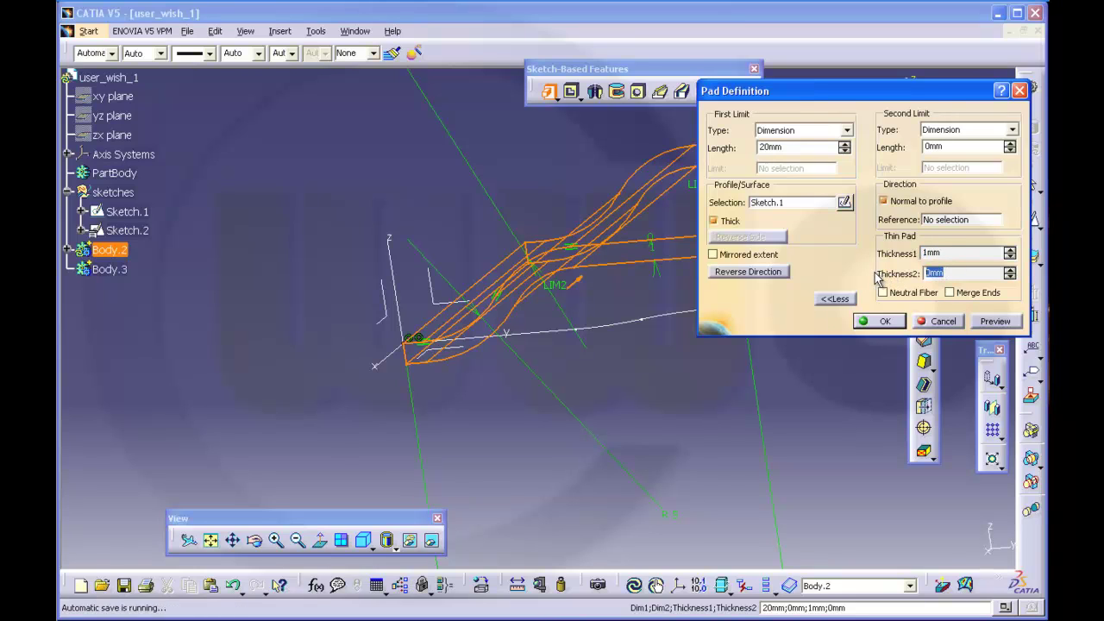
text(3)
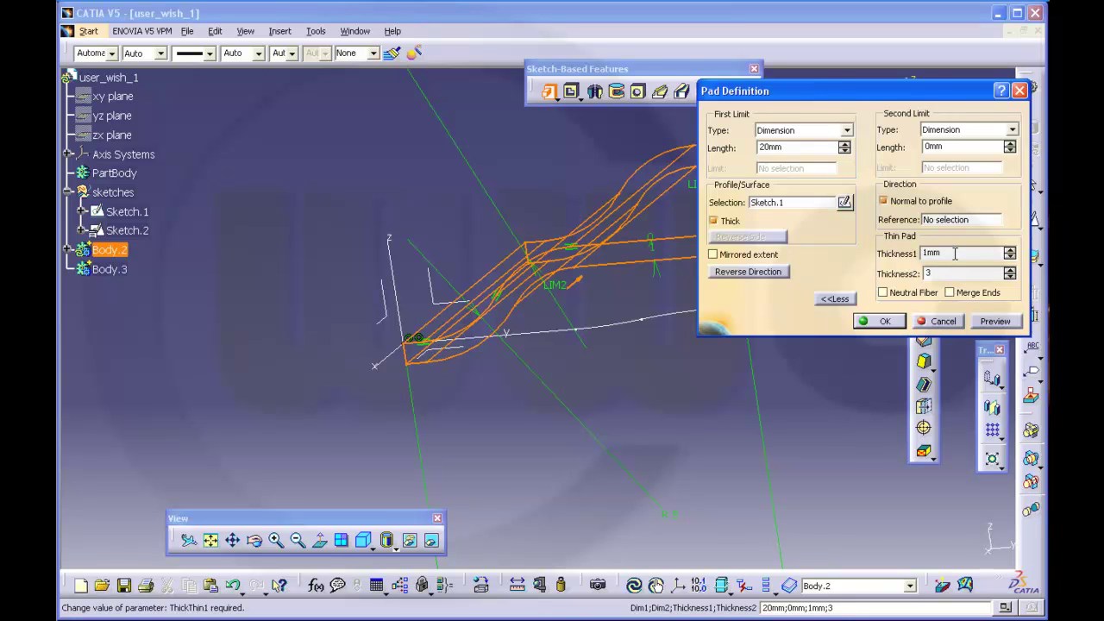
click(955, 252)
text(0)
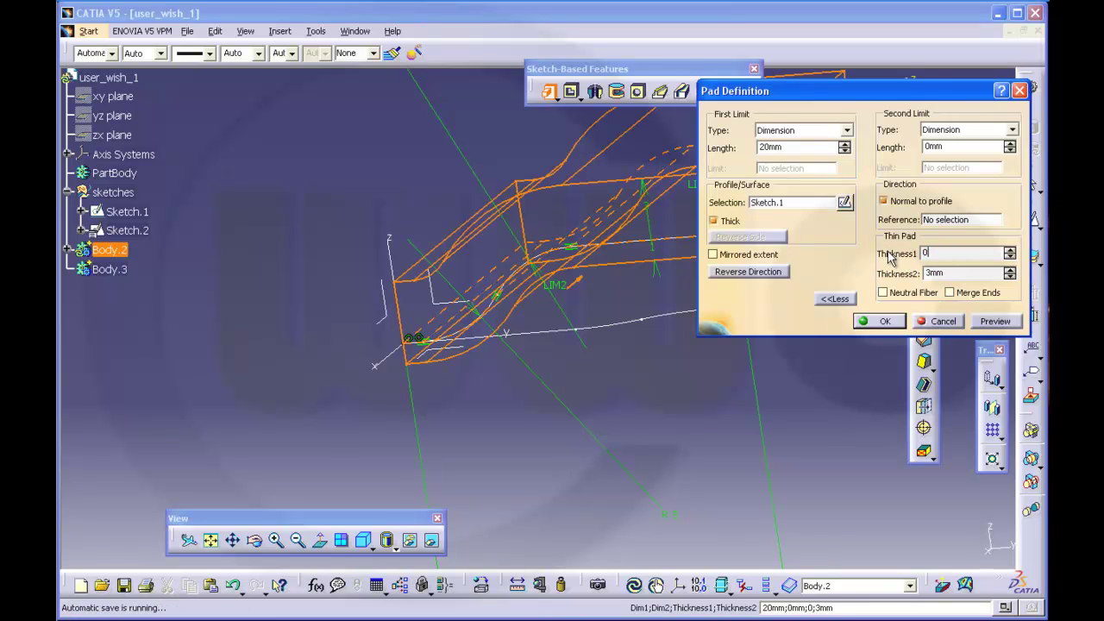
key(Tab)
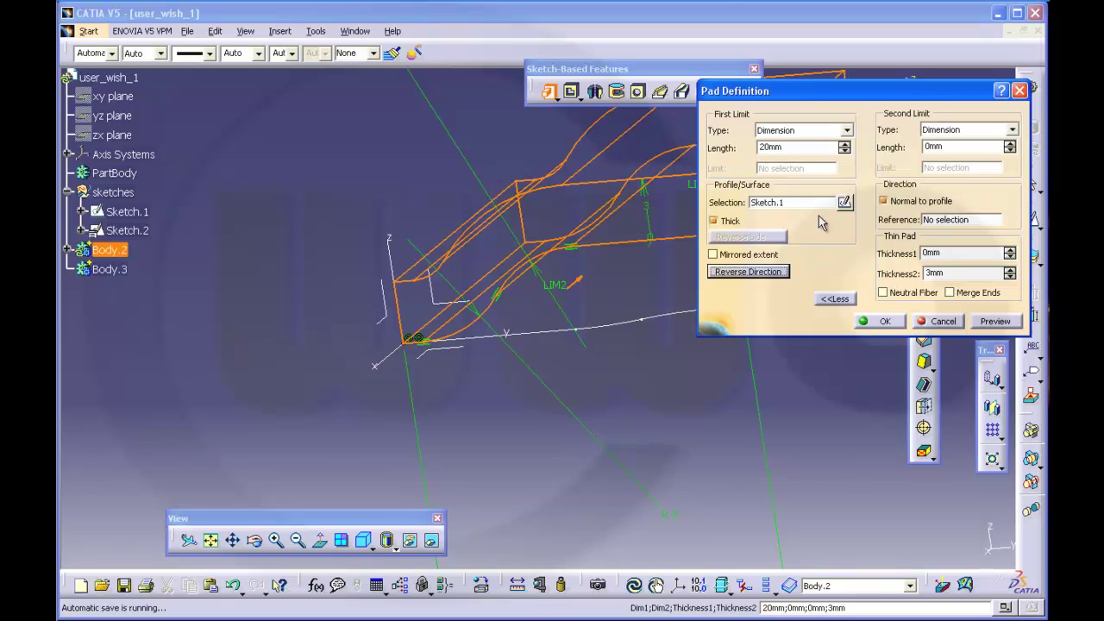
- Set the pad's first limit length to 10 mm and complete the thick pad of Sketch.1
double_click(789, 147)
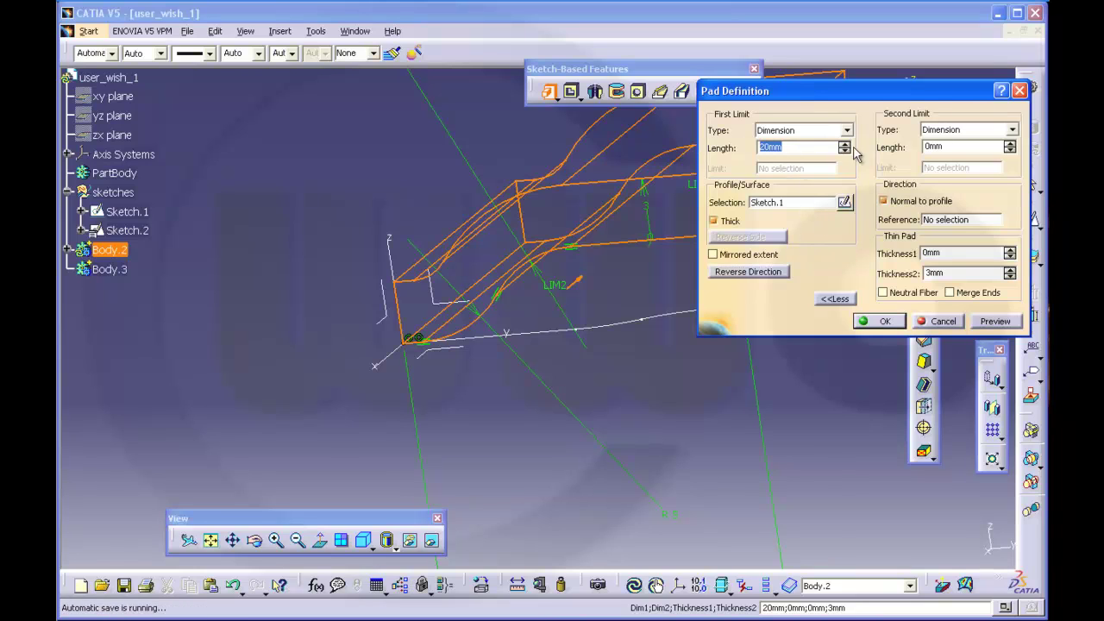
text(5)
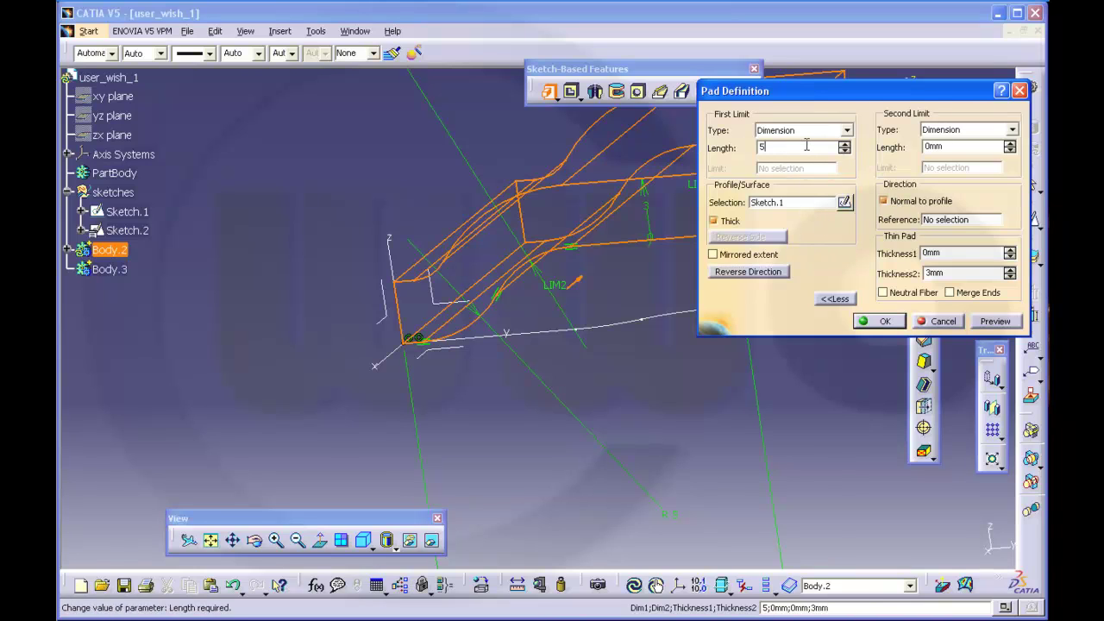
drag(805, 145, 726, 151)
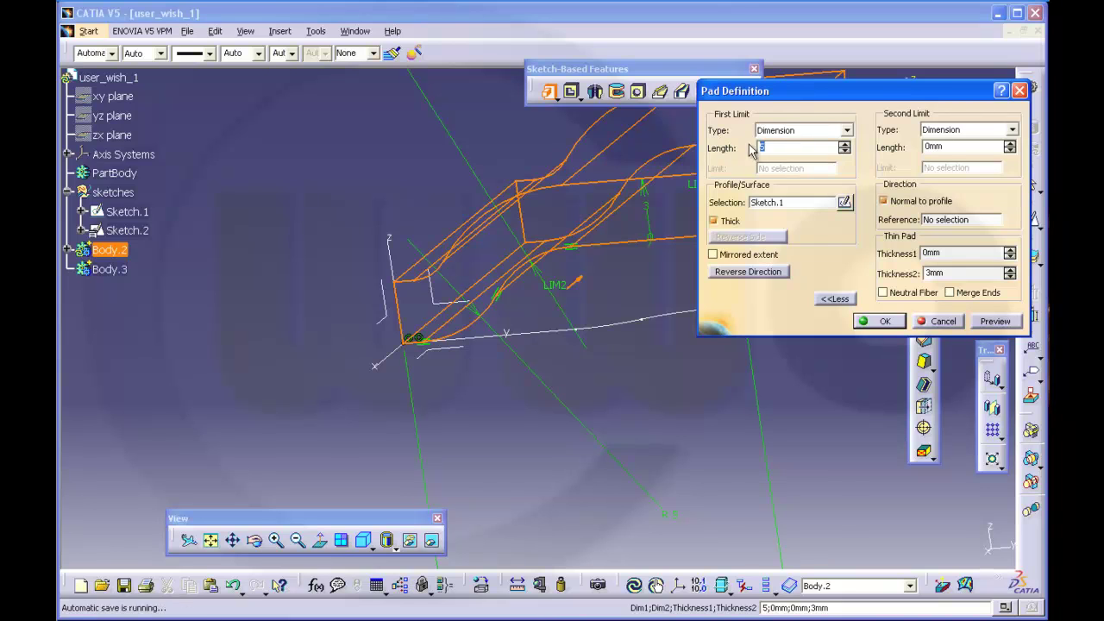
text(10)
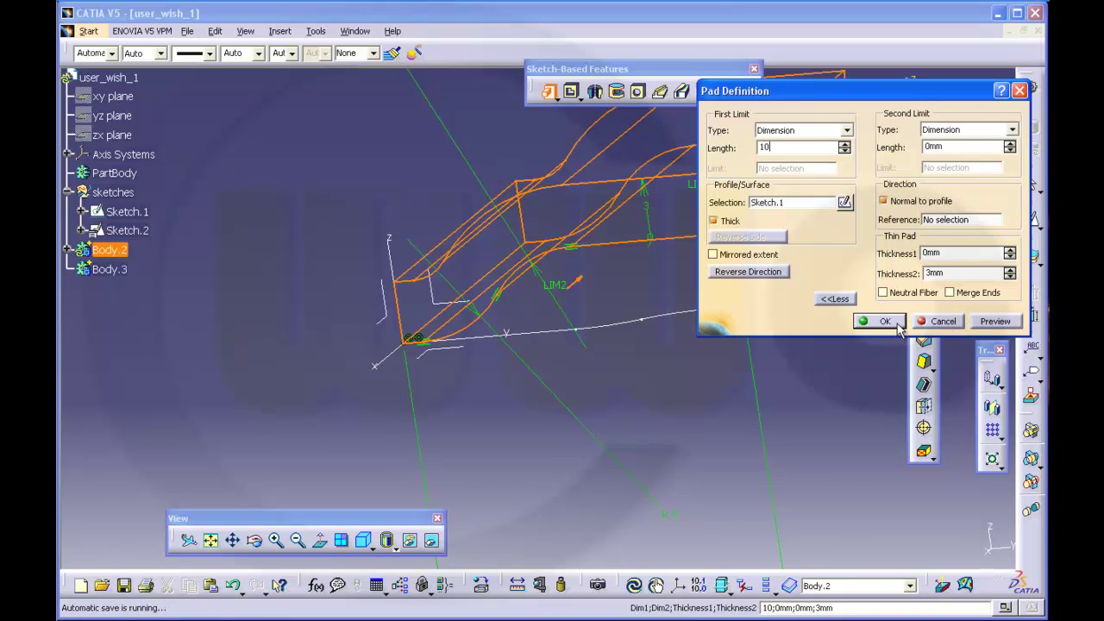
click(882, 321)
- Define Body.3 as the in-work object
middle_drag(789, 320, 590, 415)
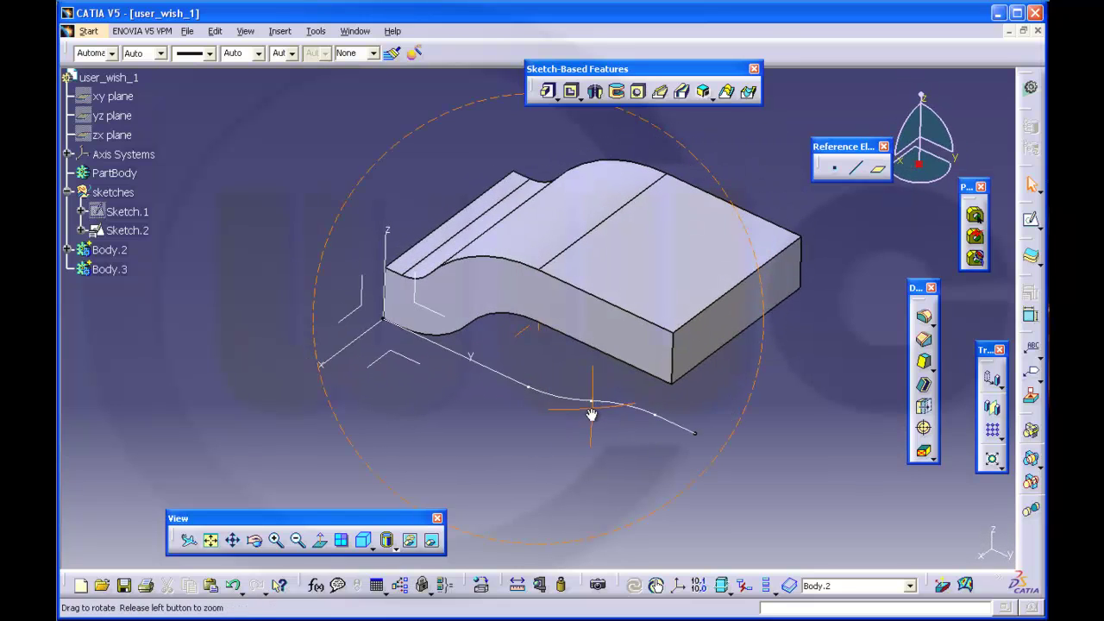
click(105, 270)
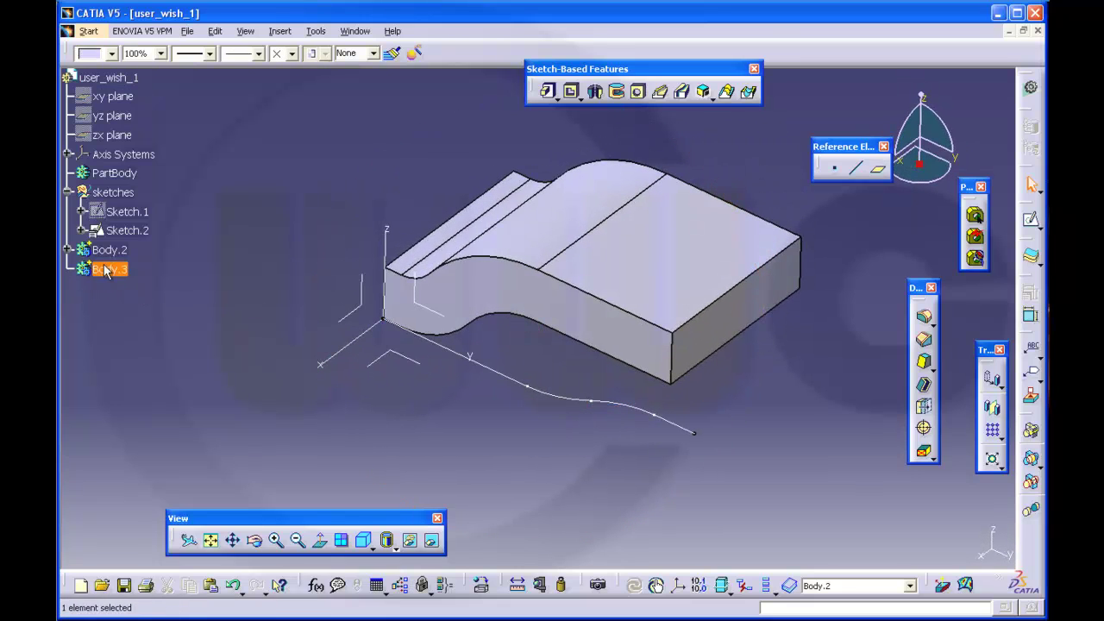
right_click(106, 270)
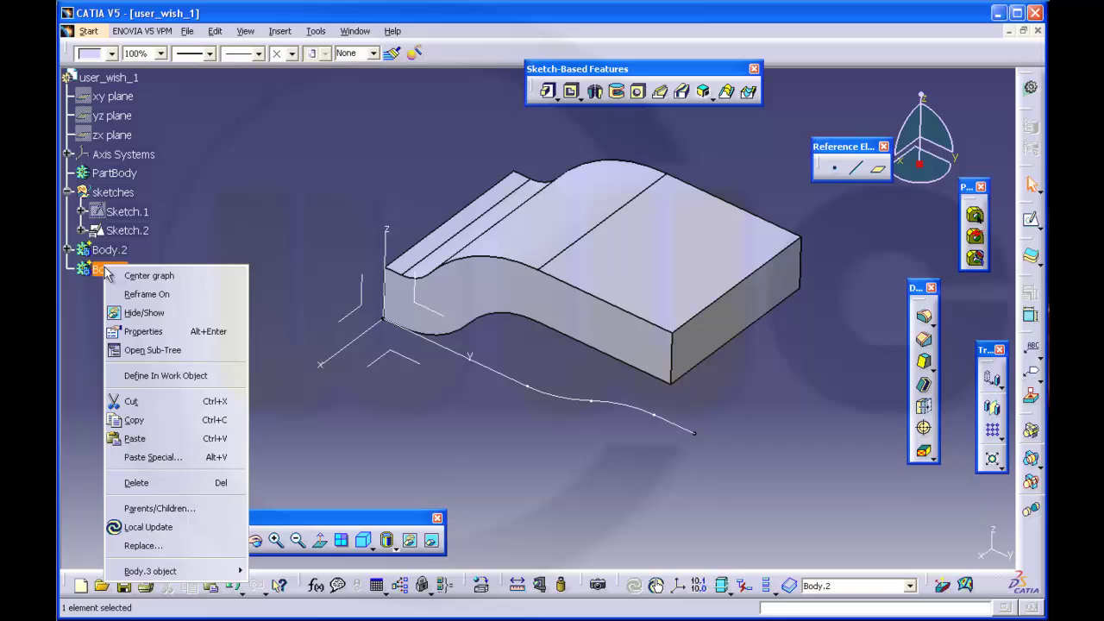
click(142, 375)
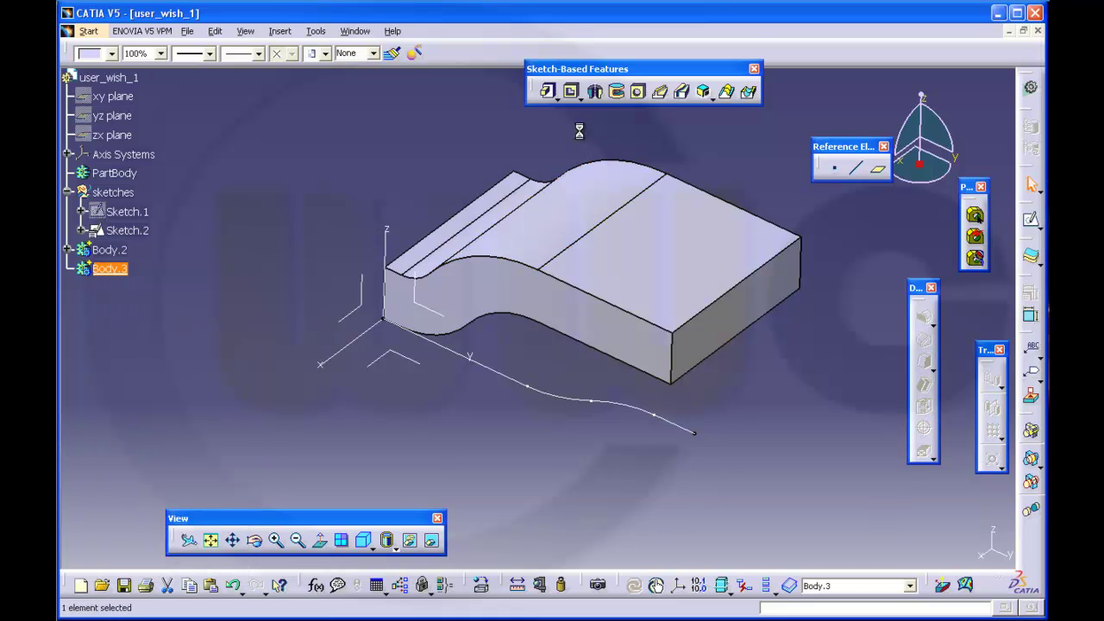
- Pad the open profile Sketch.2 by 10 mm, accepting its use, with the Thick option enabled, Thickness1 0 mm and Thickness2 2 mm
click(547, 91)
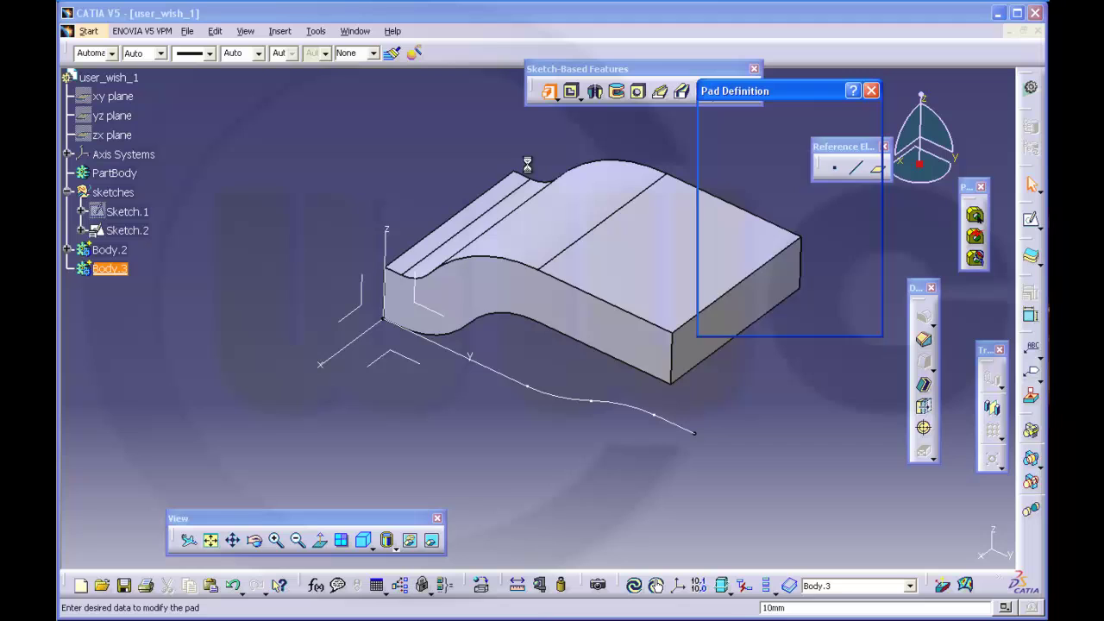
click(510, 381)
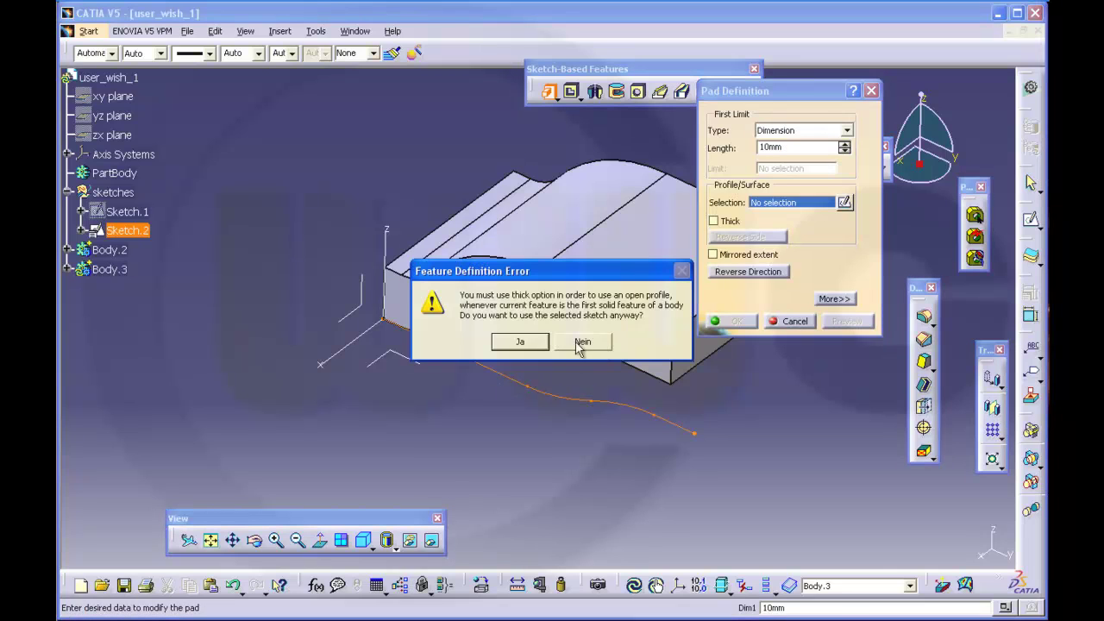
click(518, 342)
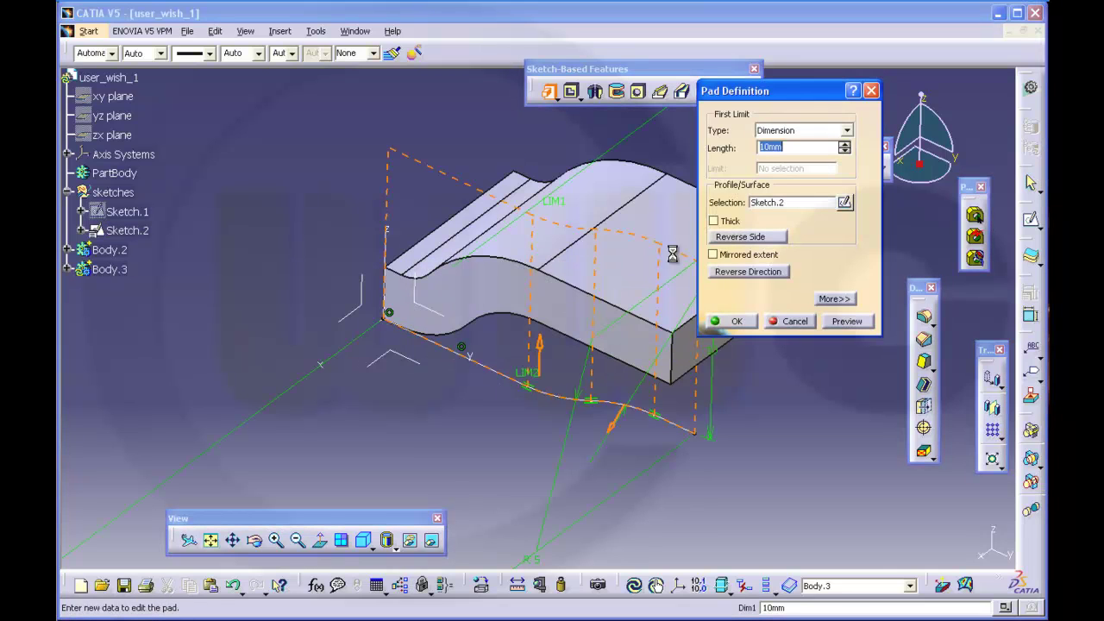
click(713, 222)
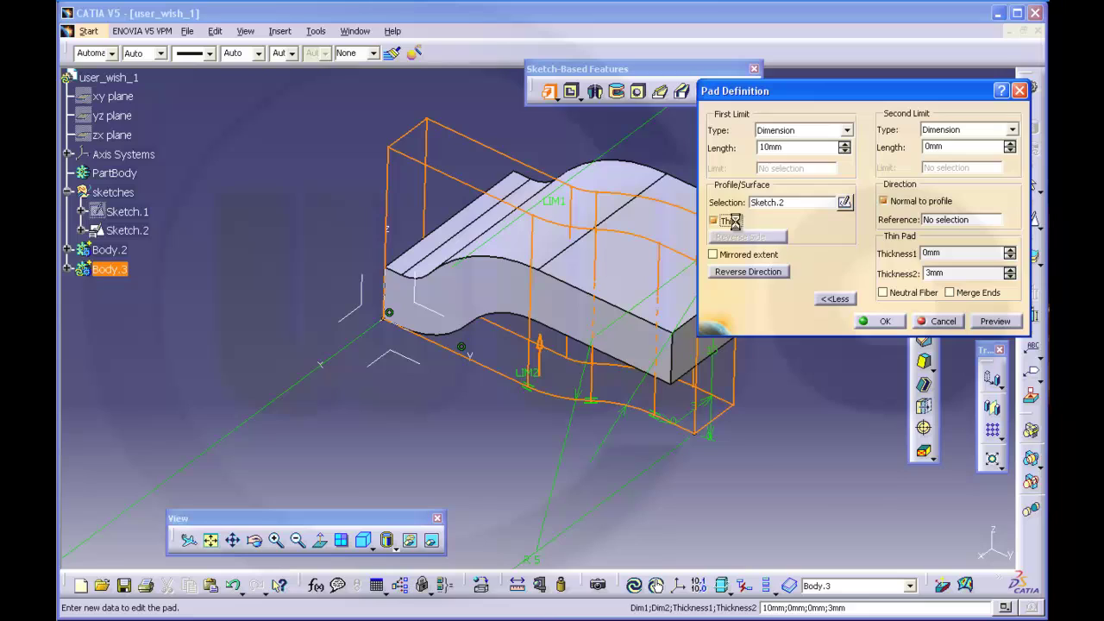
double_click(955, 274)
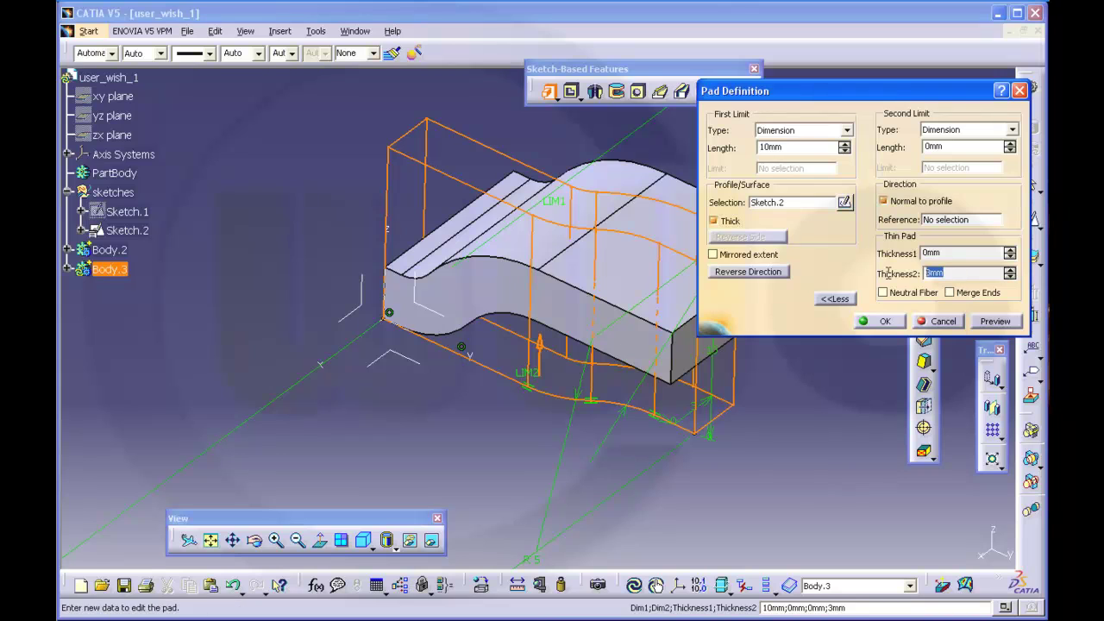
text(2)
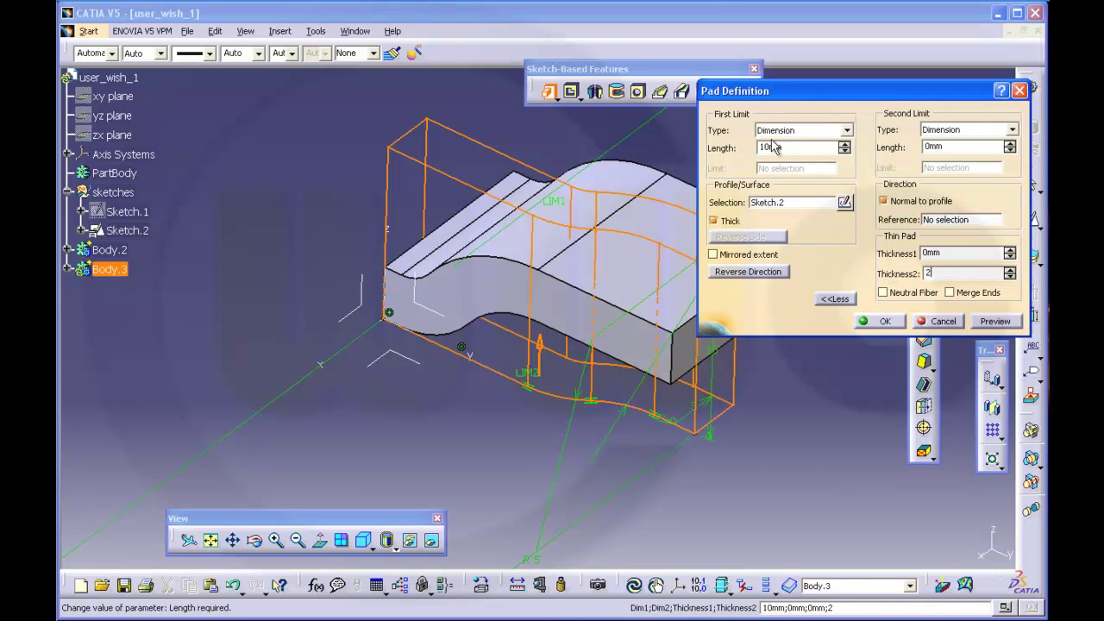
click(880, 322)
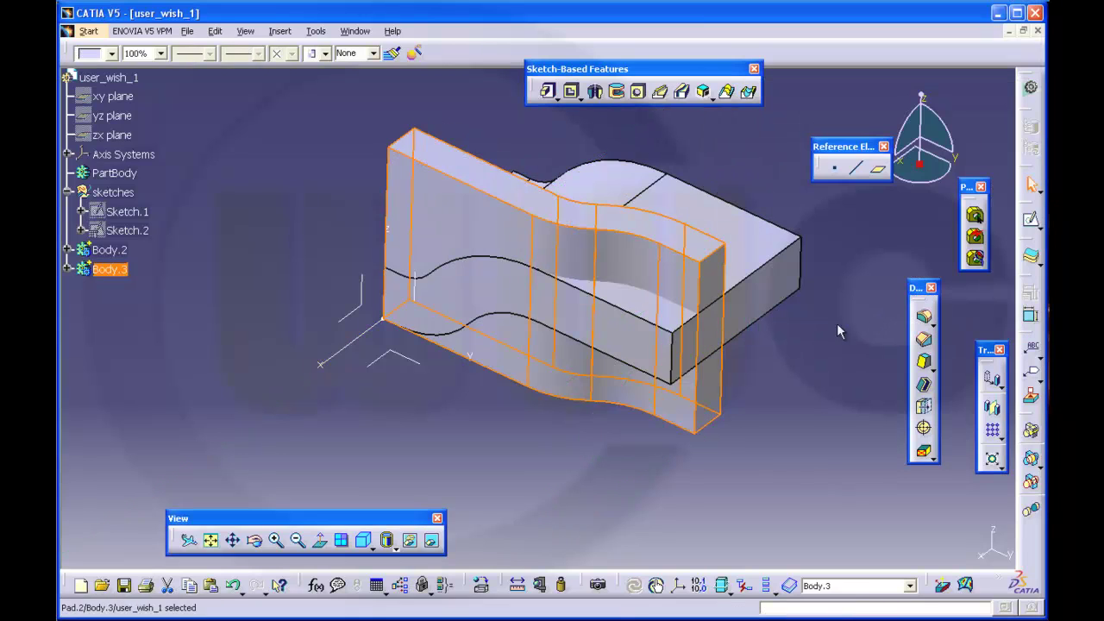
- Intersect Body.2 with Body.3
middle_drag(750, 348, 644, 358)
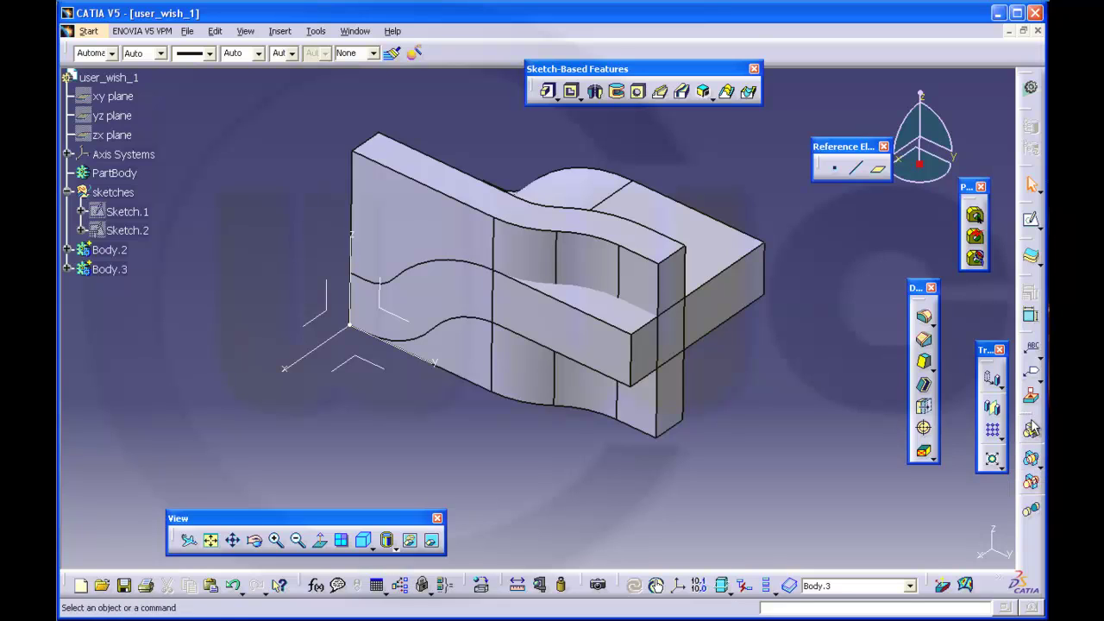
click(1032, 464)
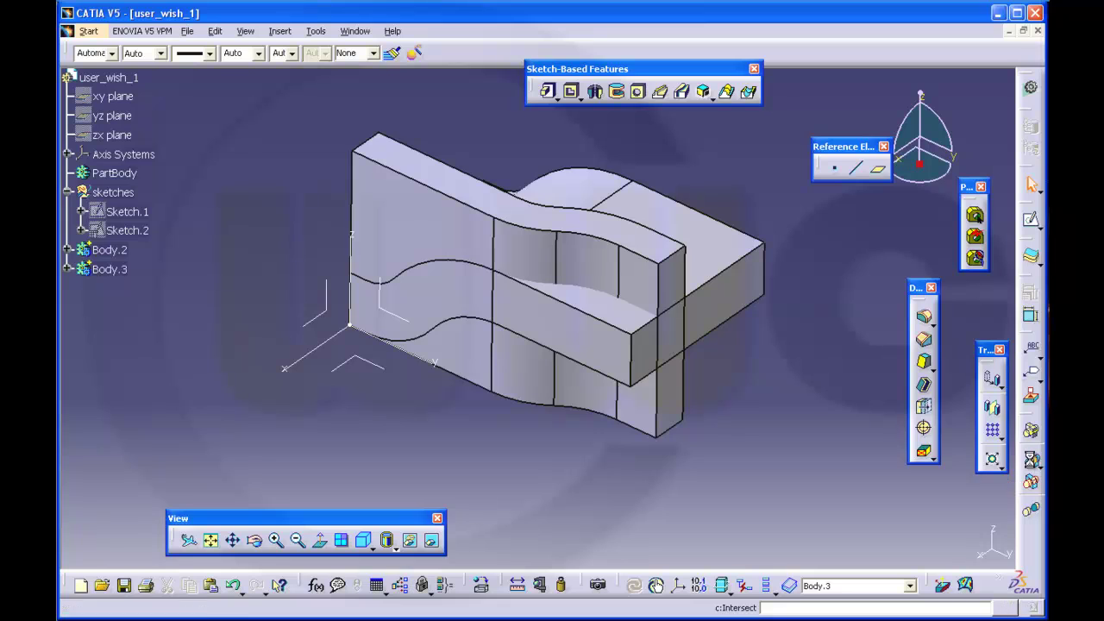
click(118, 252)
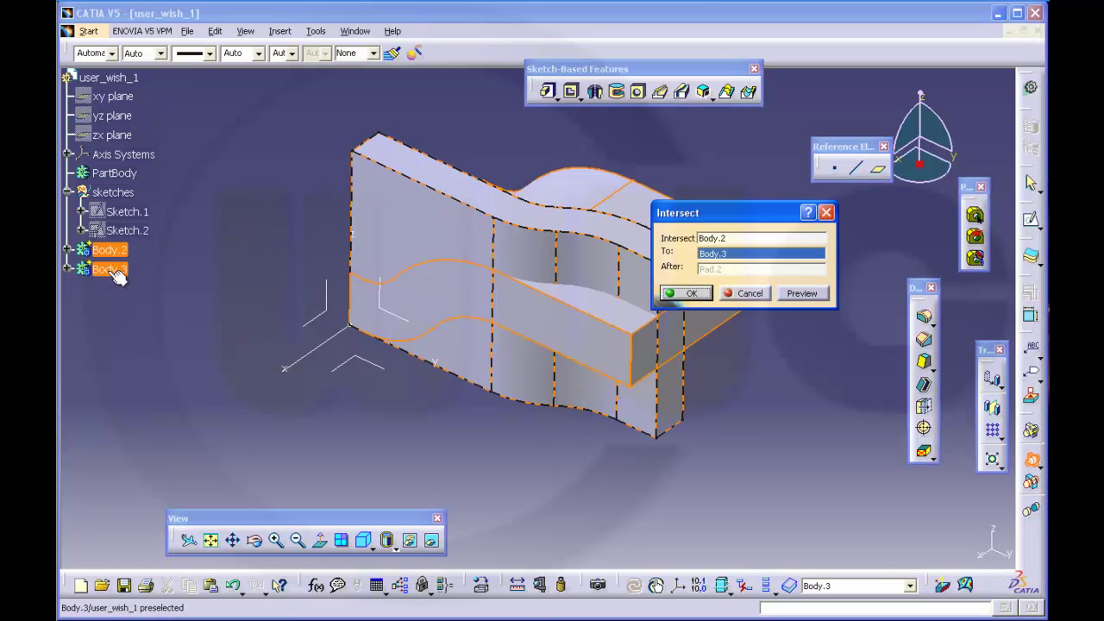
click(690, 294)
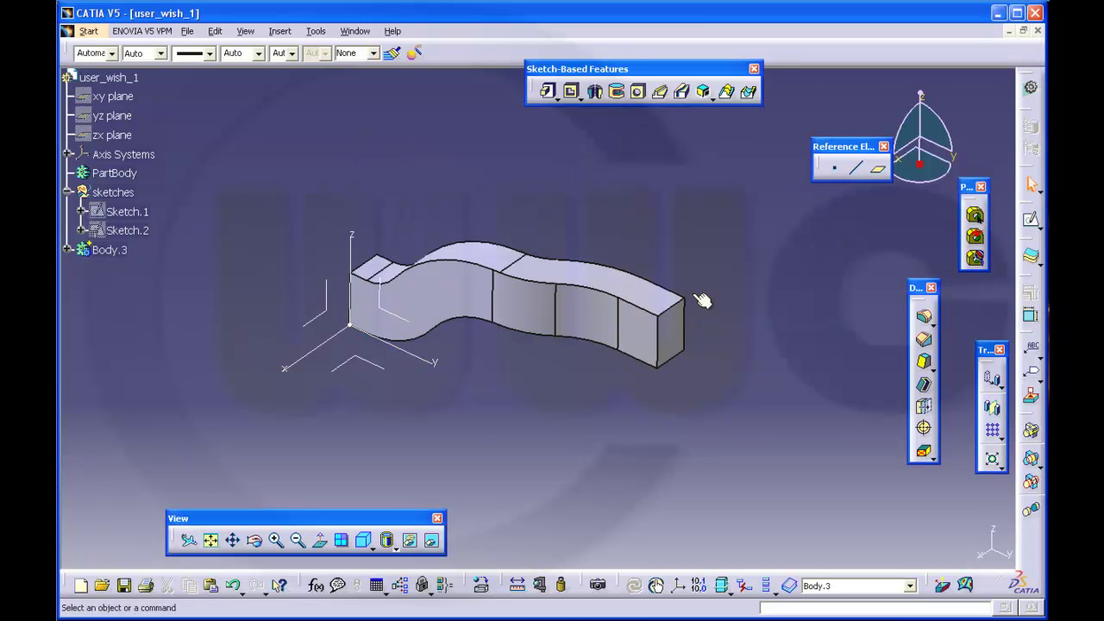
- Start a Shell on the intersected solid, choosing both end faces and the front S-shaped side as faces to remove
middle_drag(542, 374, 483, 335)
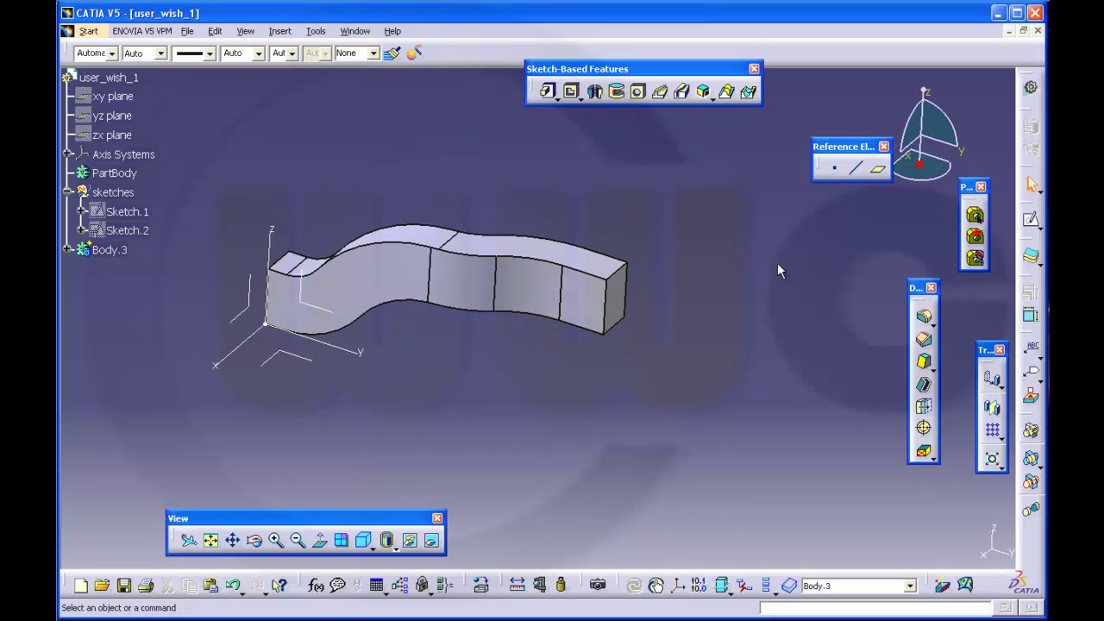
click(925, 386)
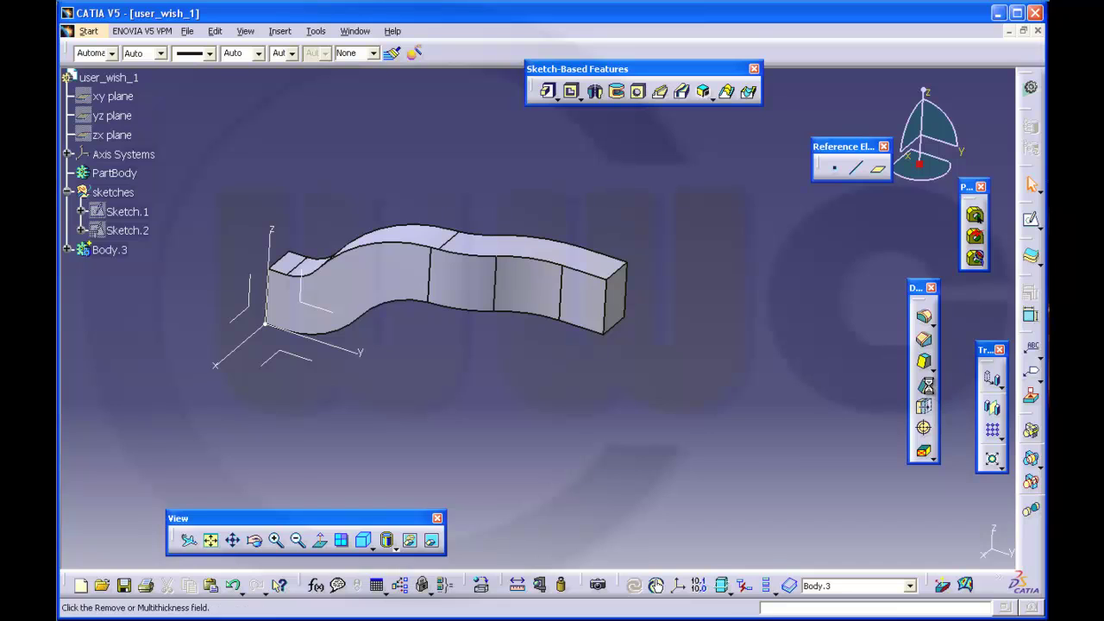
click(629, 316)
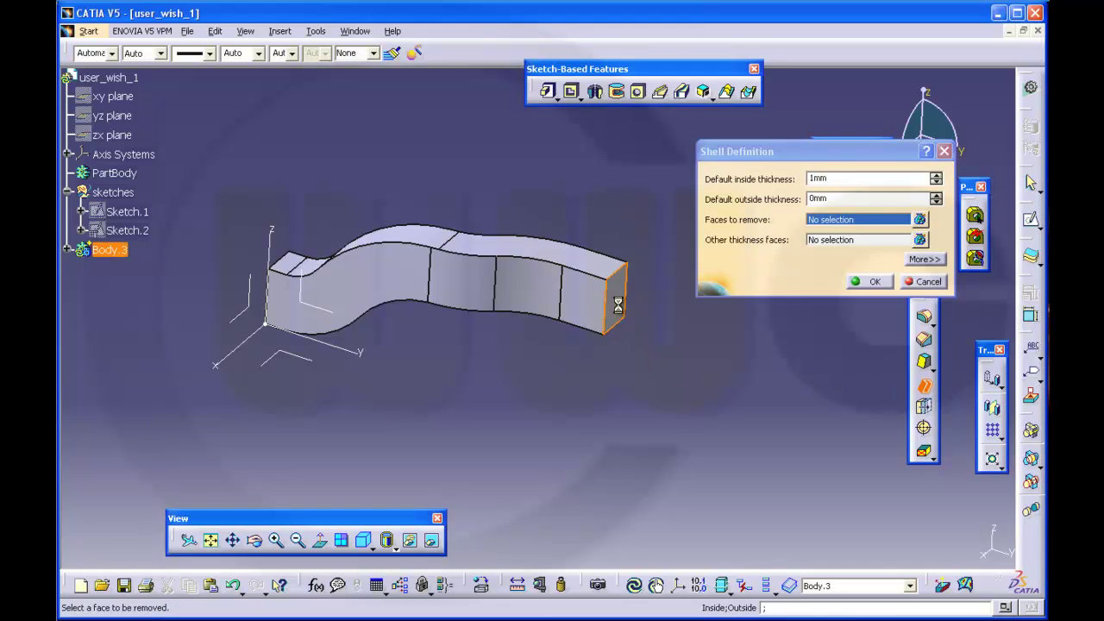
click(465, 288)
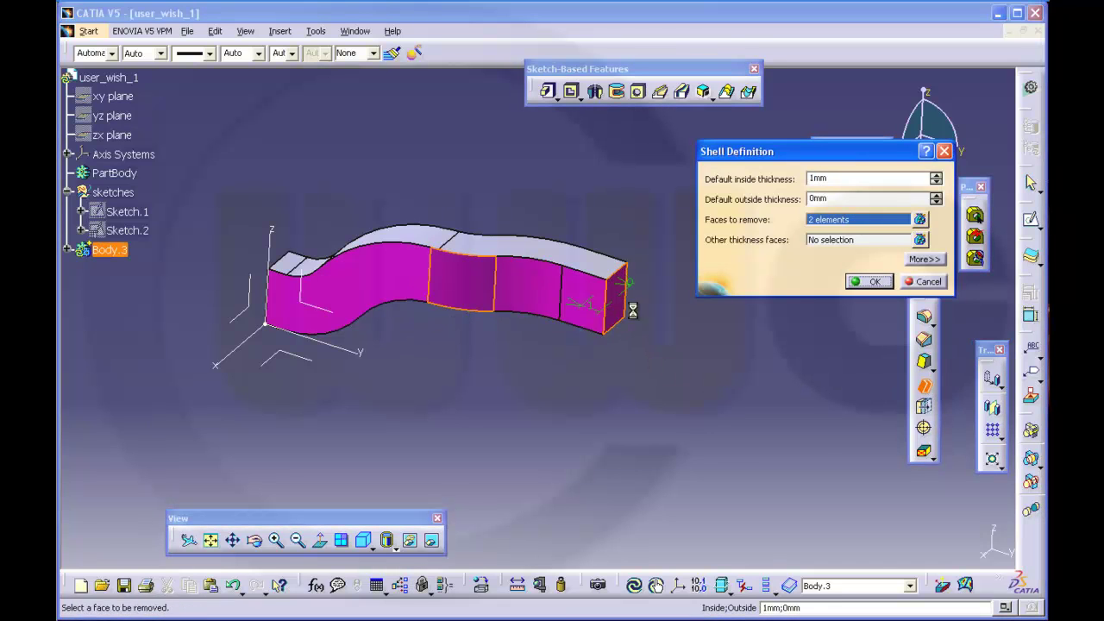
middle_drag(630, 311, 577, 331)
click(440, 384)
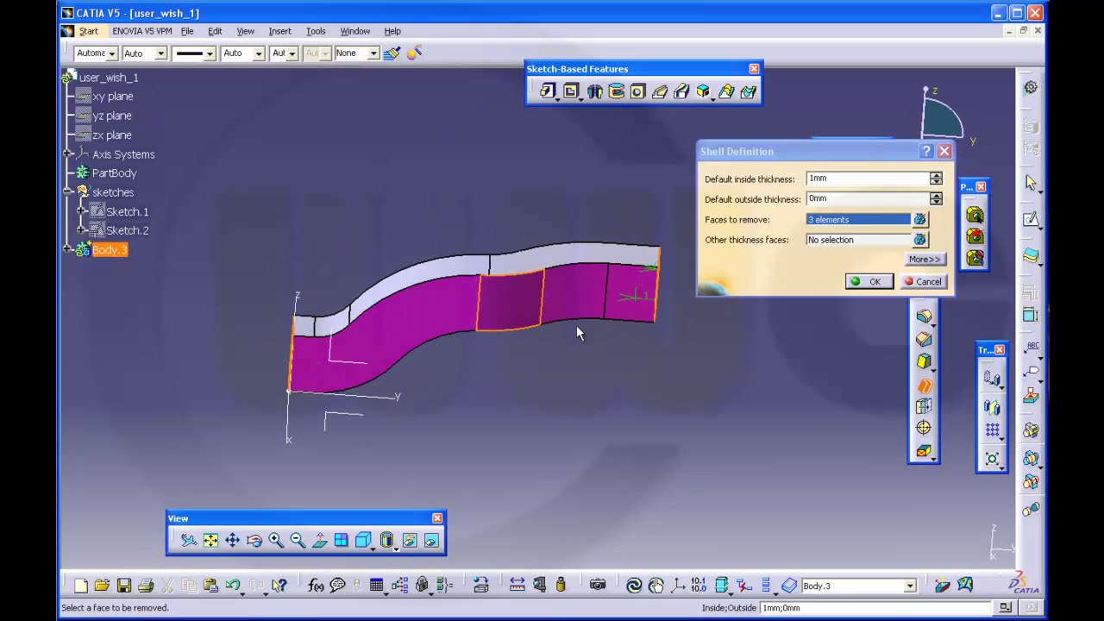
- Set the shell's default inside thickness to 0.25 mm and complete the shell
click(828, 177)
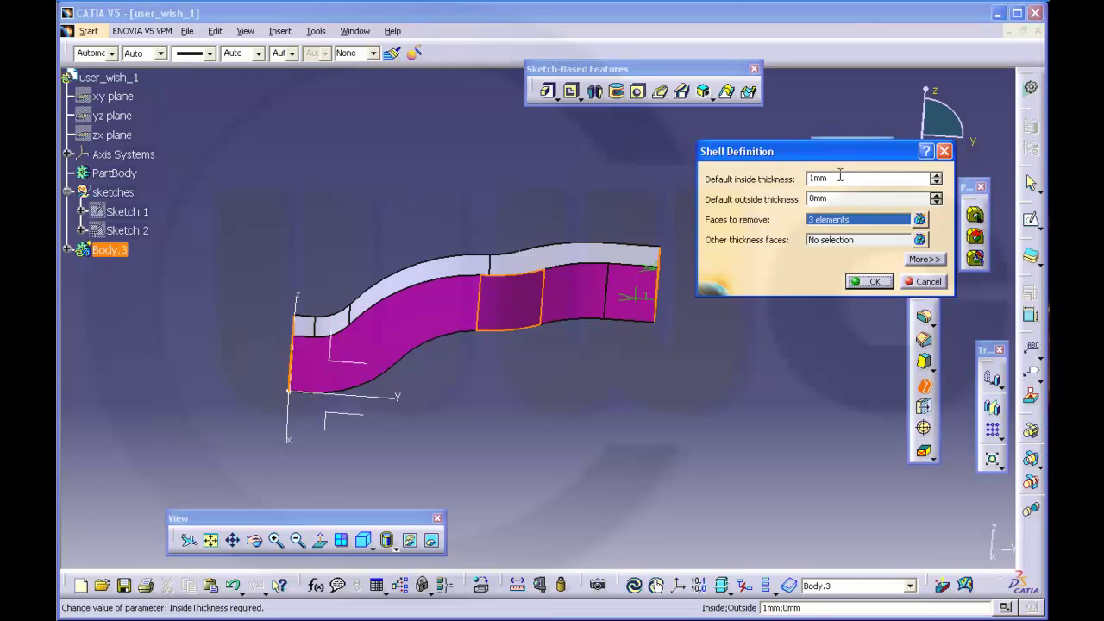
drag(840, 175, 750, 175)
text(0.25)
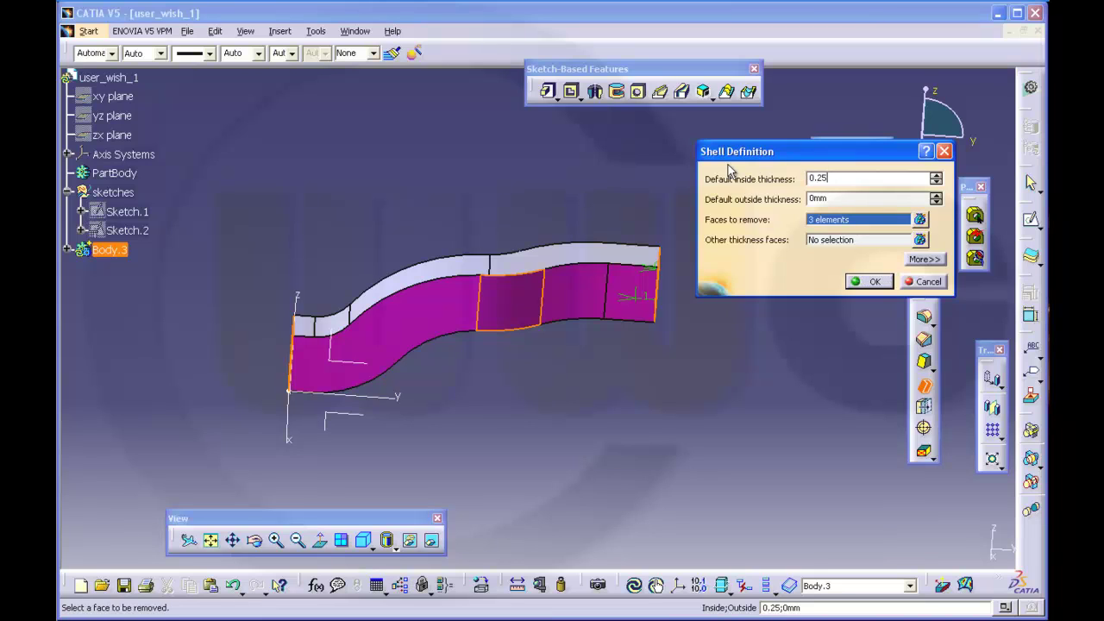
click(871, 282)
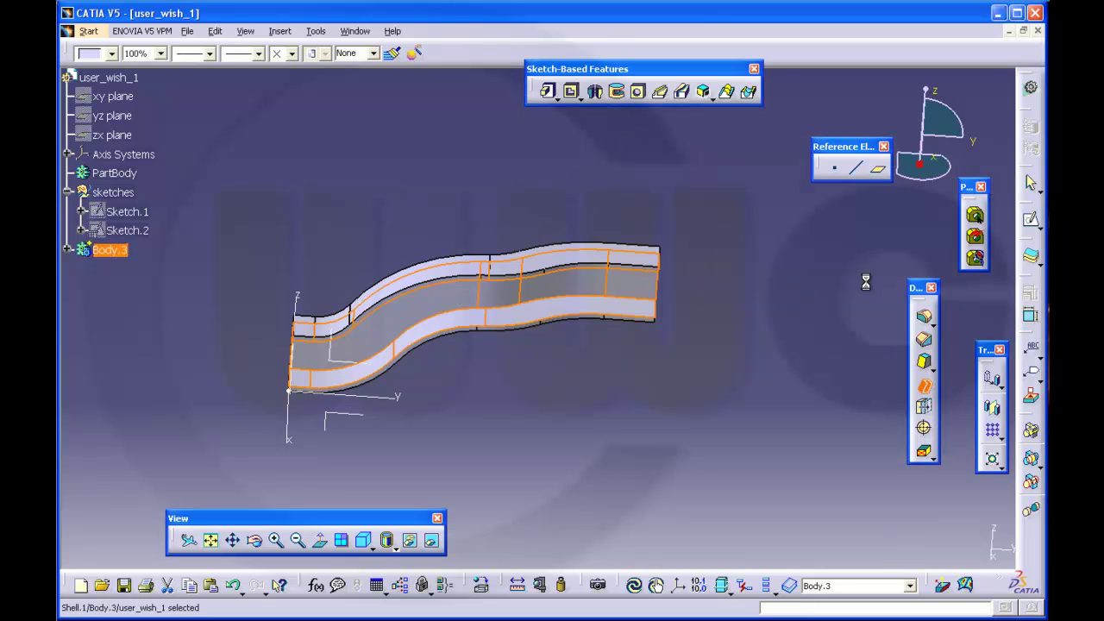
- Fillet the two long outer edges of the shelled channel's closed side with a radius of 0.375 mm
middle_drag(690, 295, 673, 256)
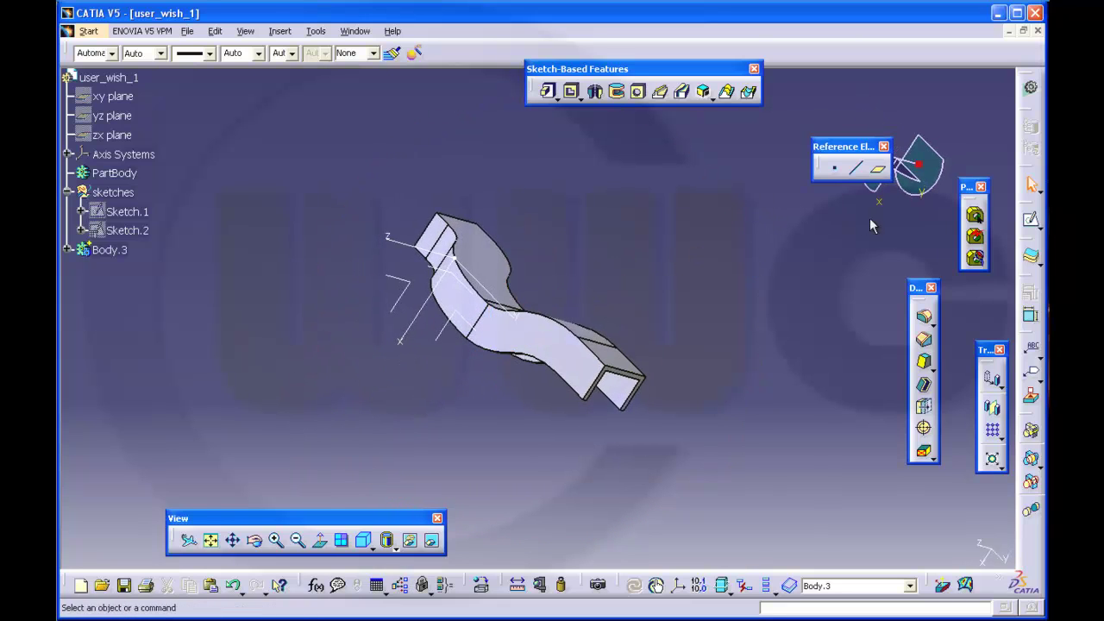
click(923, 316)
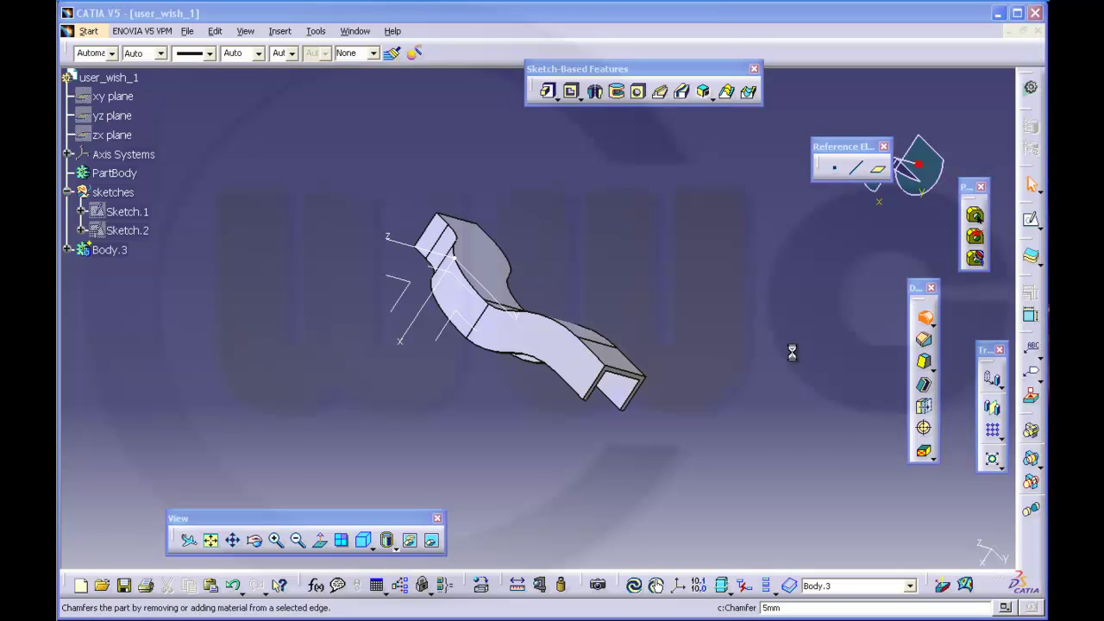
click(633, 364)
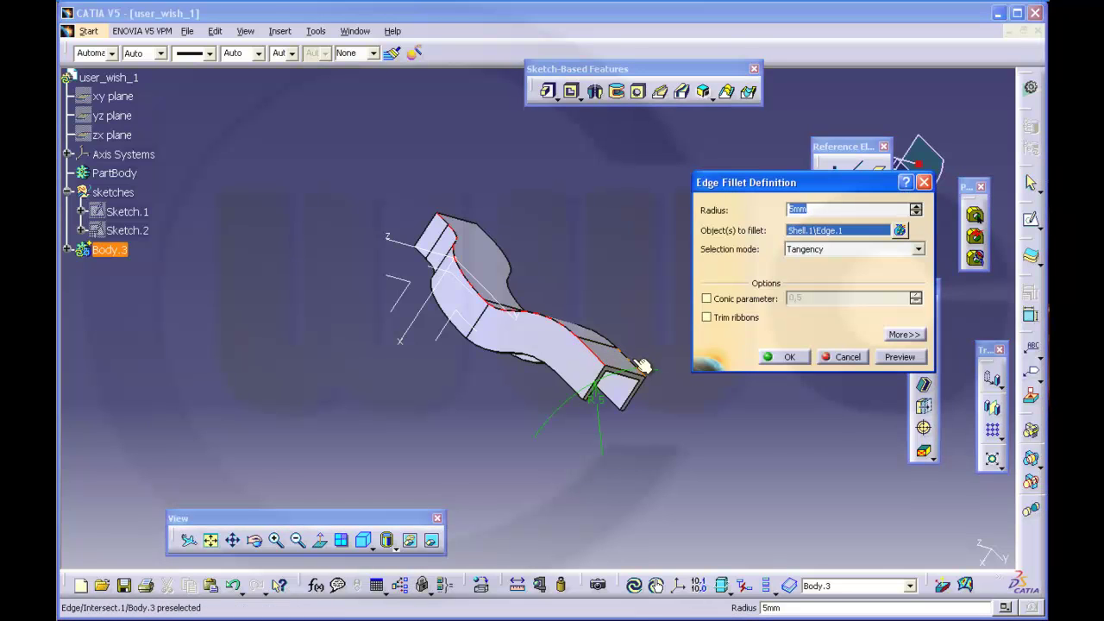
click(642, 365)
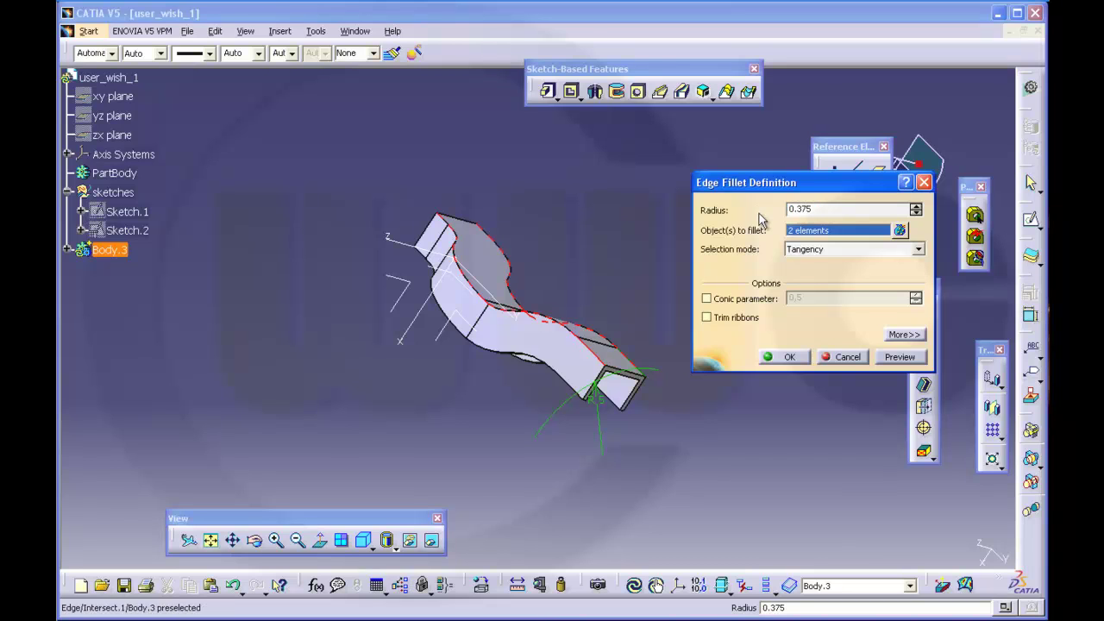
key(Return)
middle_drag(697, 362, 420, 325)
click(772, 300)
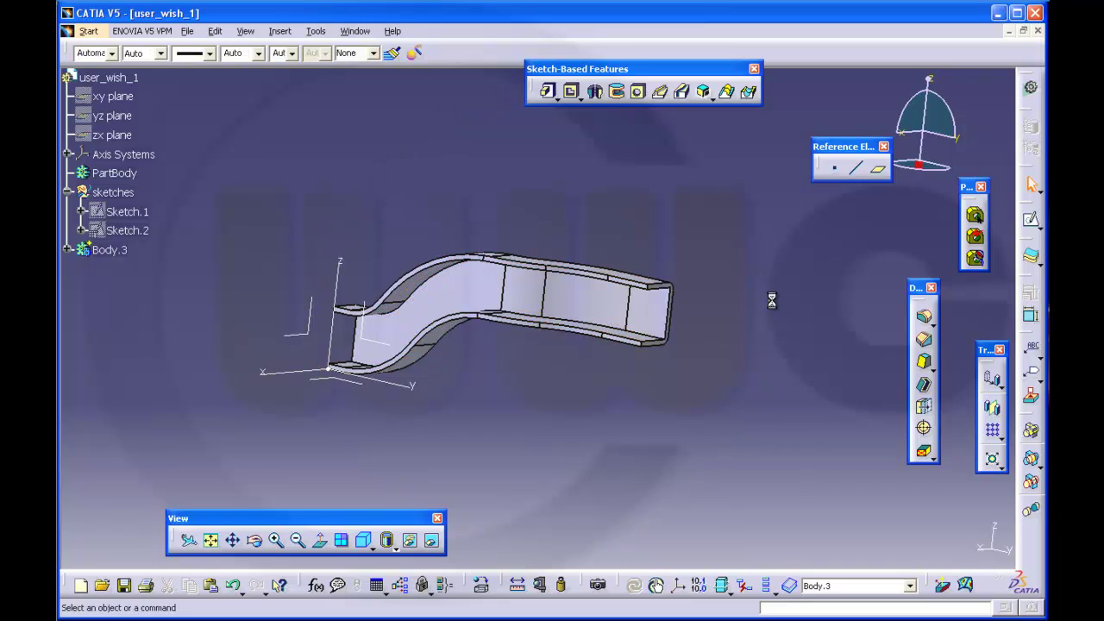
- Start an edge fillet on the two long inner edges of the channel, removing the mistakenly picked flange face from the selection
click(925, 319)
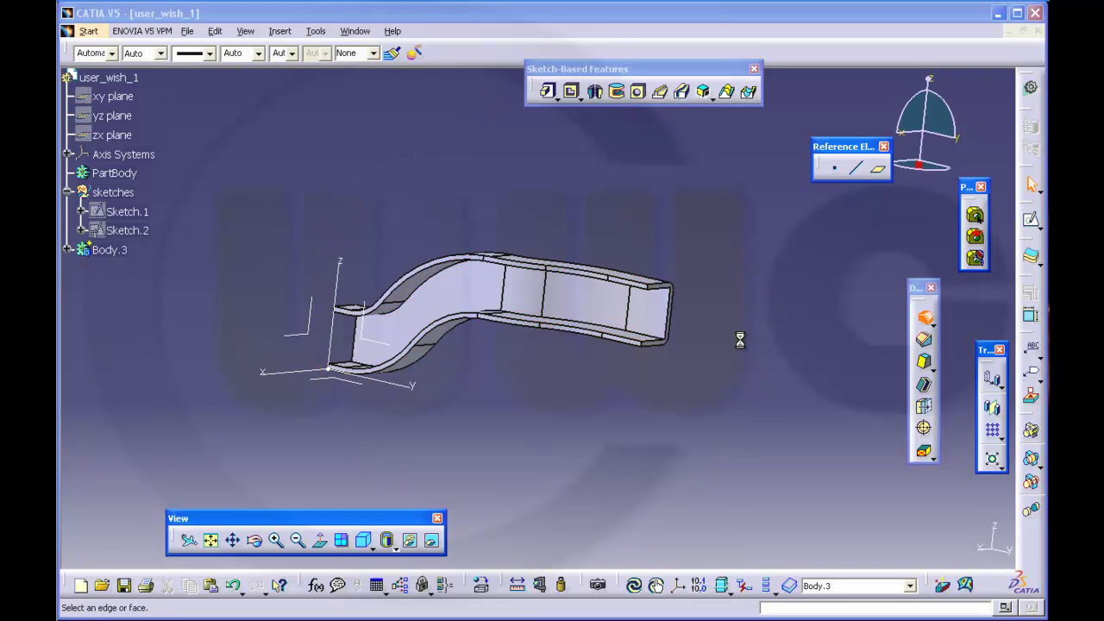
click(628, 342)
middle_drag(628, 341, 572, 290)
click(595, 277)
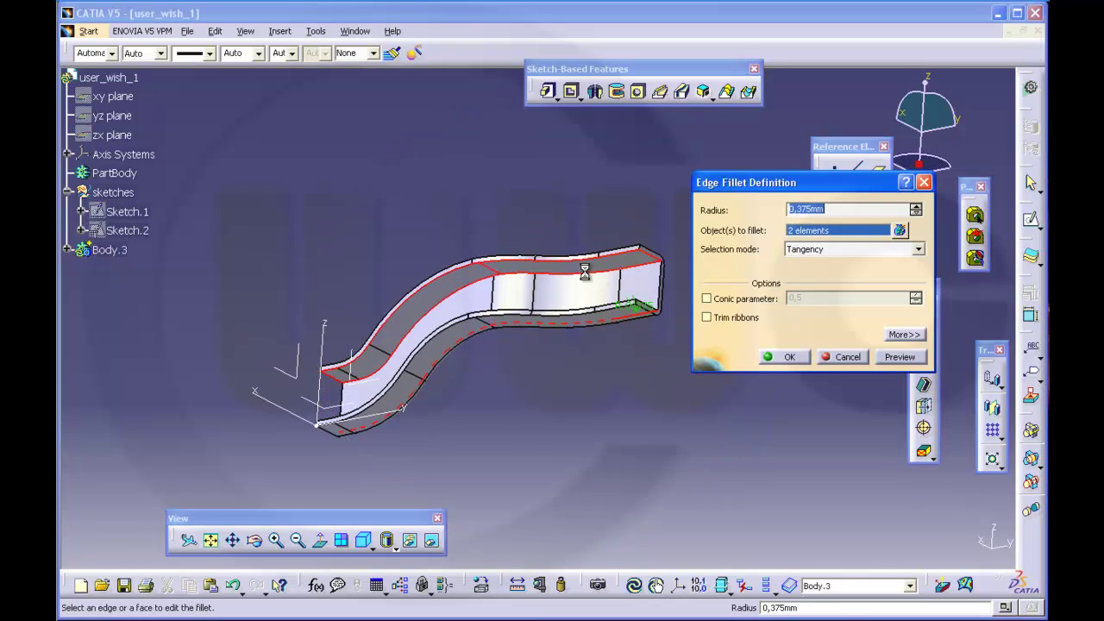
click(897, 231)
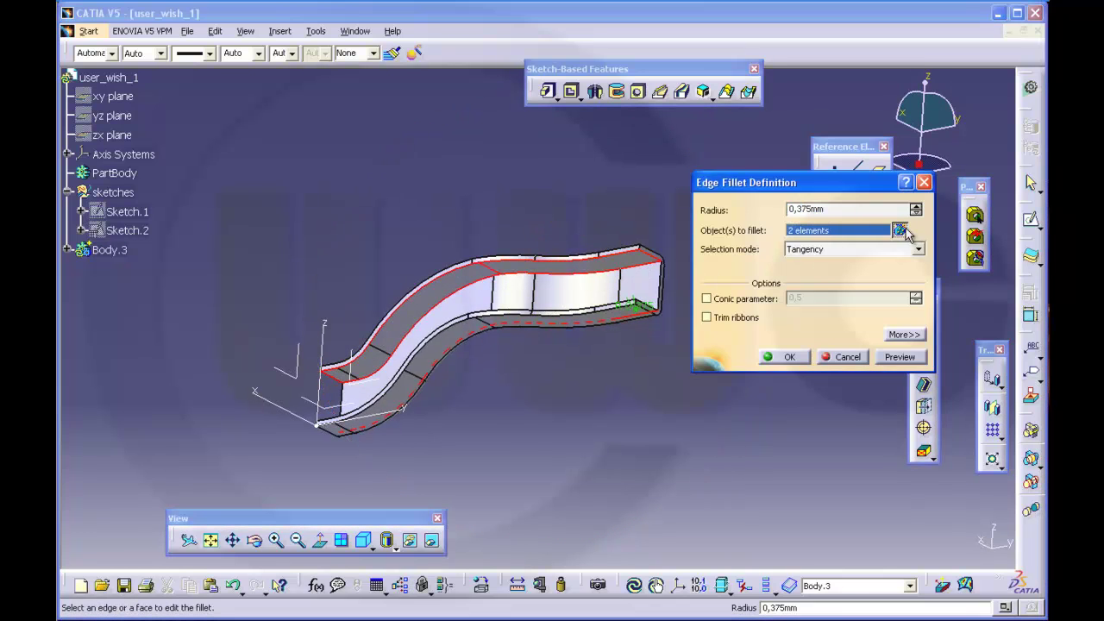
click(640, 431)
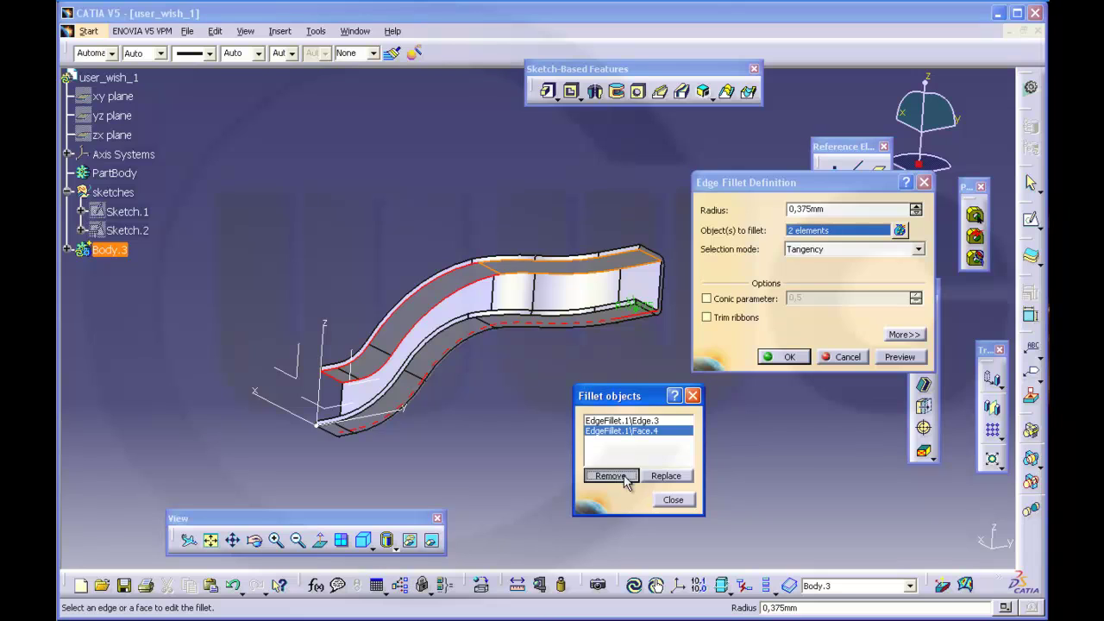
click(611, 476)
click(799, 228)
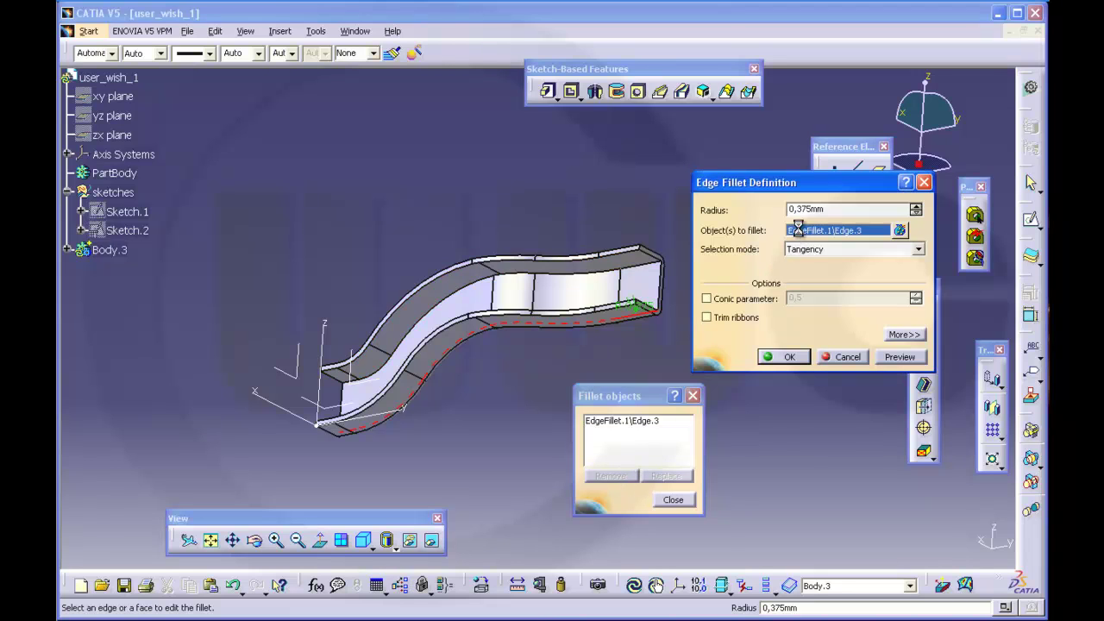
click(614, 276)
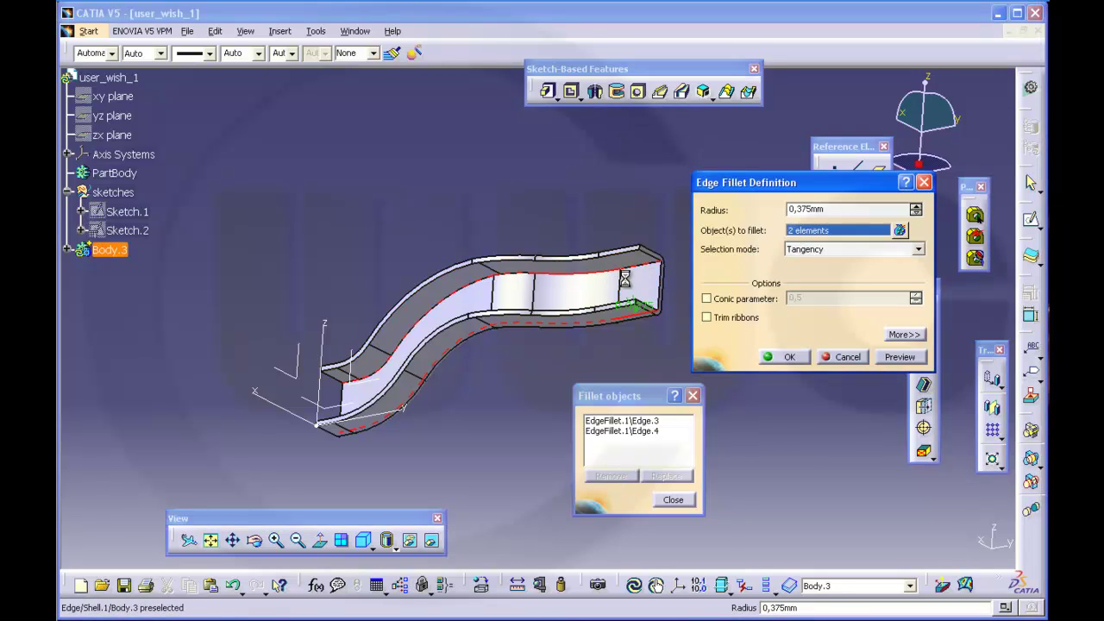
- Set the inner edge fillet radius to 0.125 mm and complete the fillet
click(820, 209)
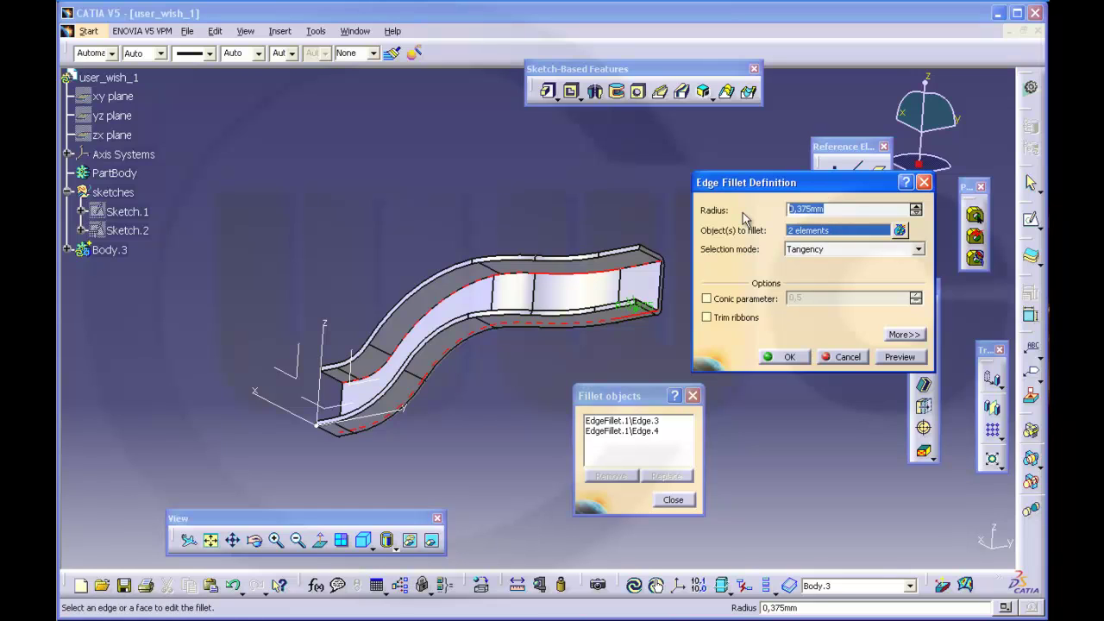
text(0)
text(.125)
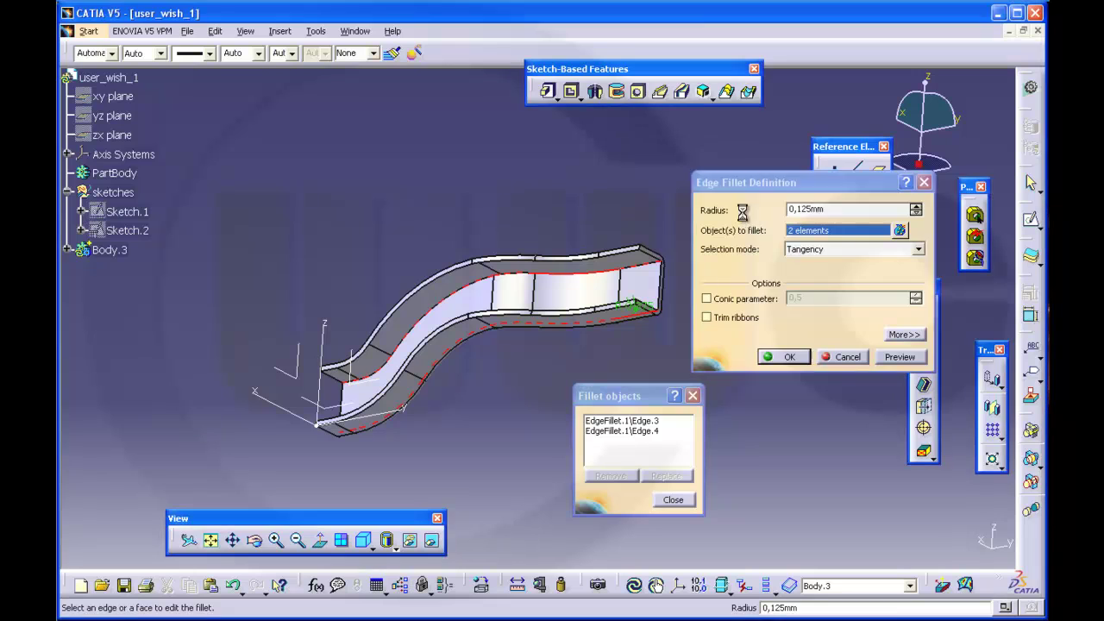
key(Return)
- Delete Body.3 and Body.2 from the part, keeping the sketches
middle_drag(590, 377, 637, 355)
click(613, 357)
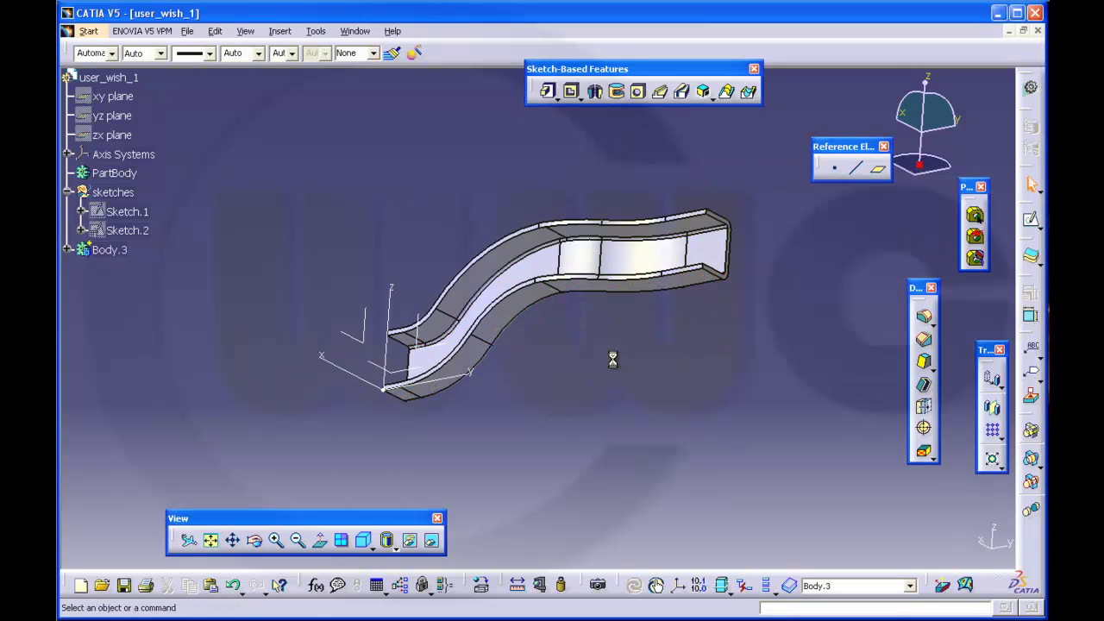
middle_drag(582, 328, 510, 444)
middle_drag(601, 261, 627, 226)
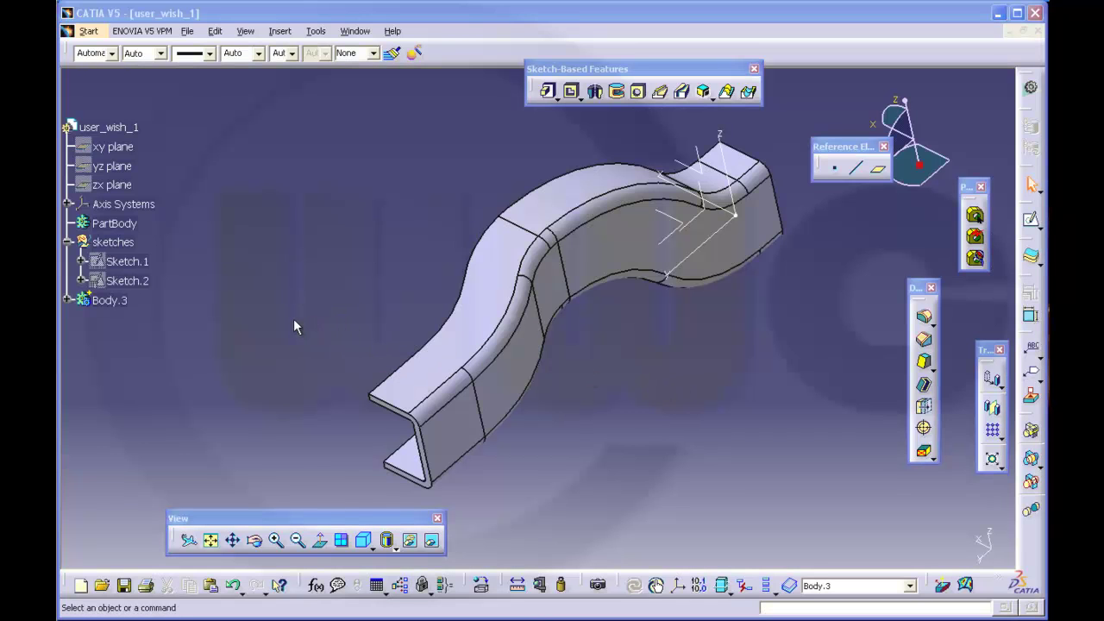
click(102, 304)
right_click(99, 304)
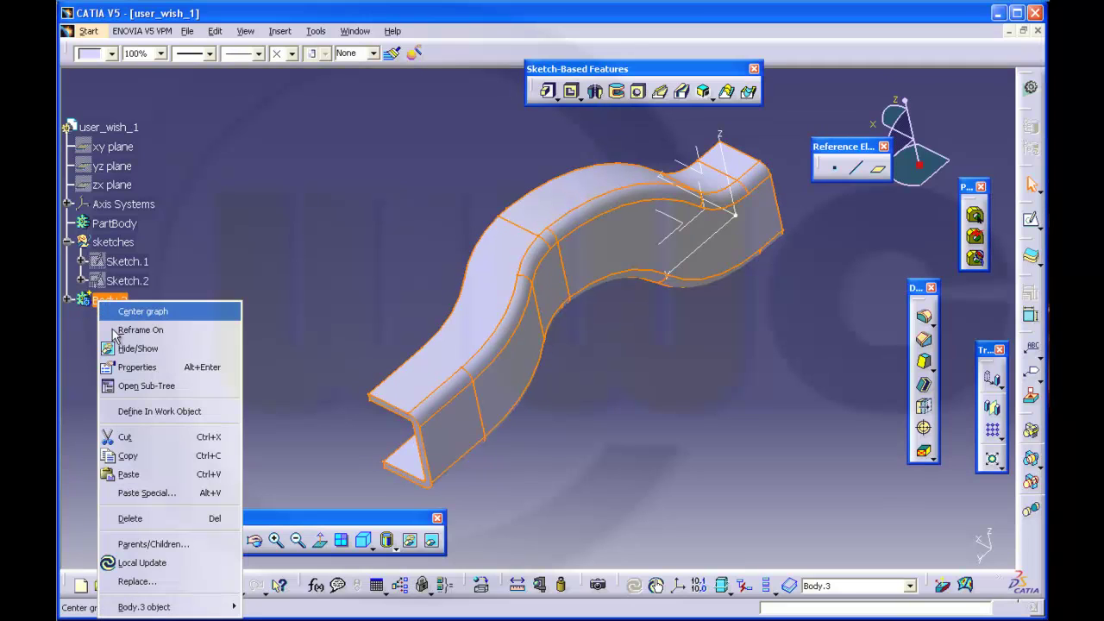
click(130, 519)
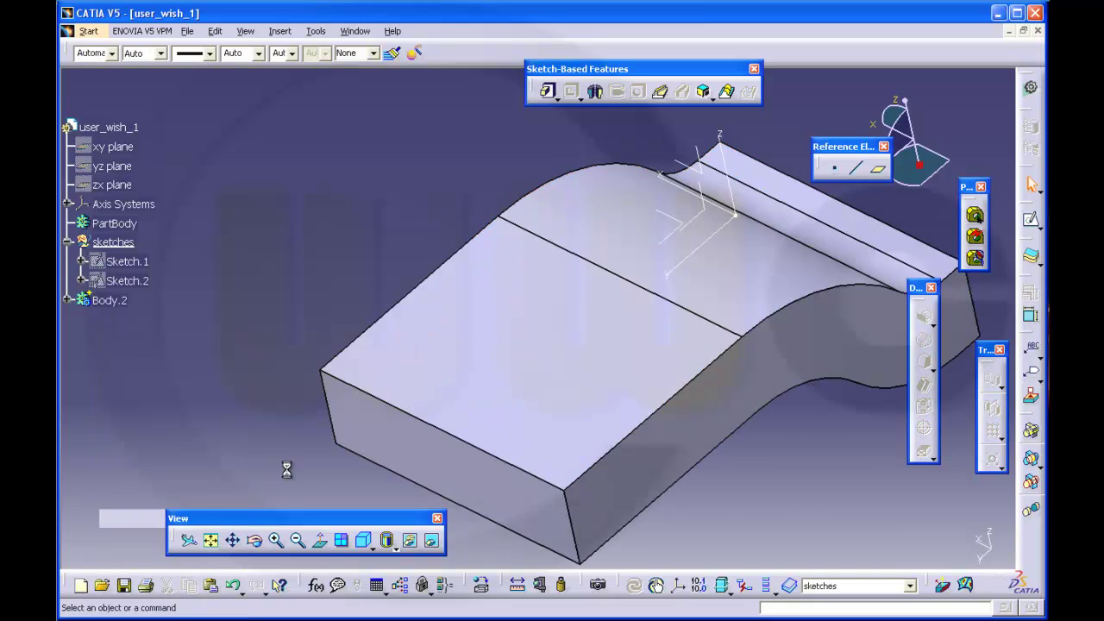
right_click(92, 301)
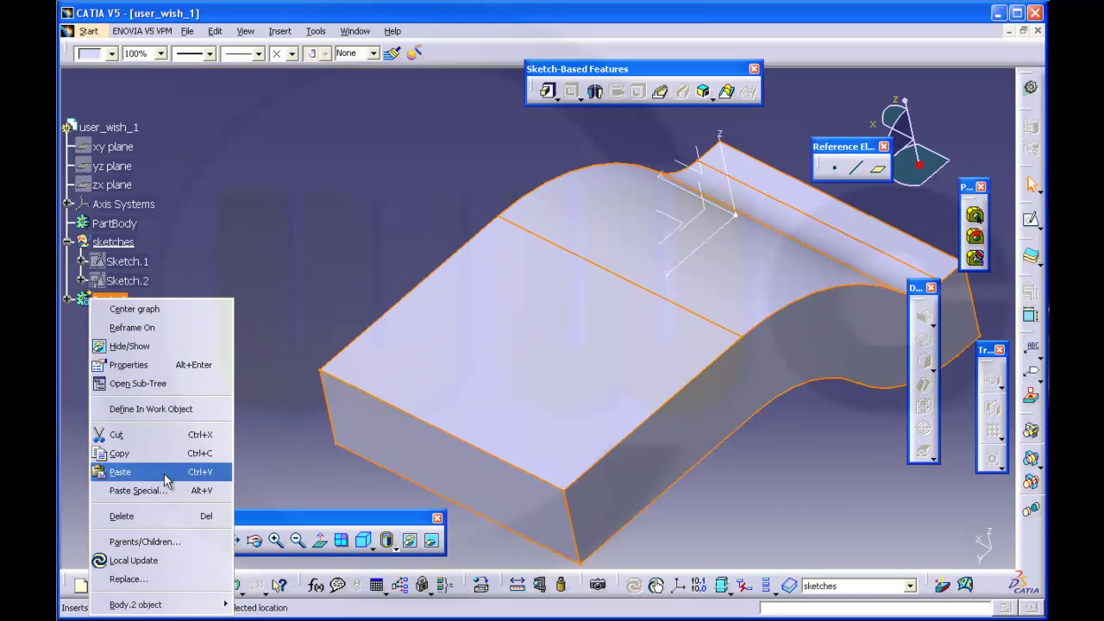
click(164, 518)
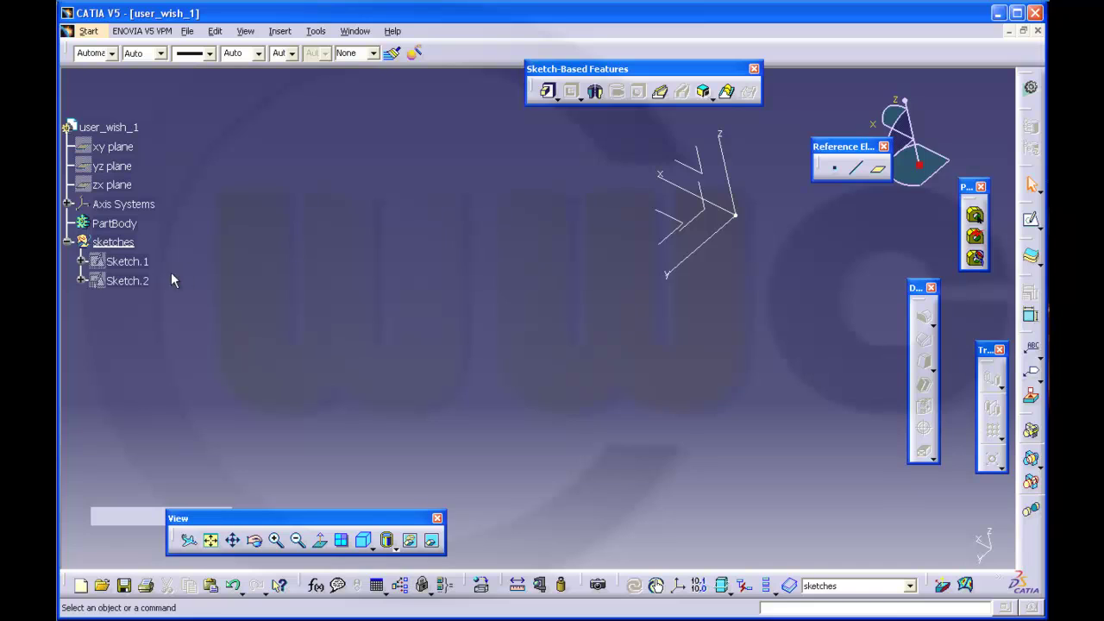
- Show the hidden Sketch.1 and Sketch.2
click(126, 261)
ctrl+click(134, 282)
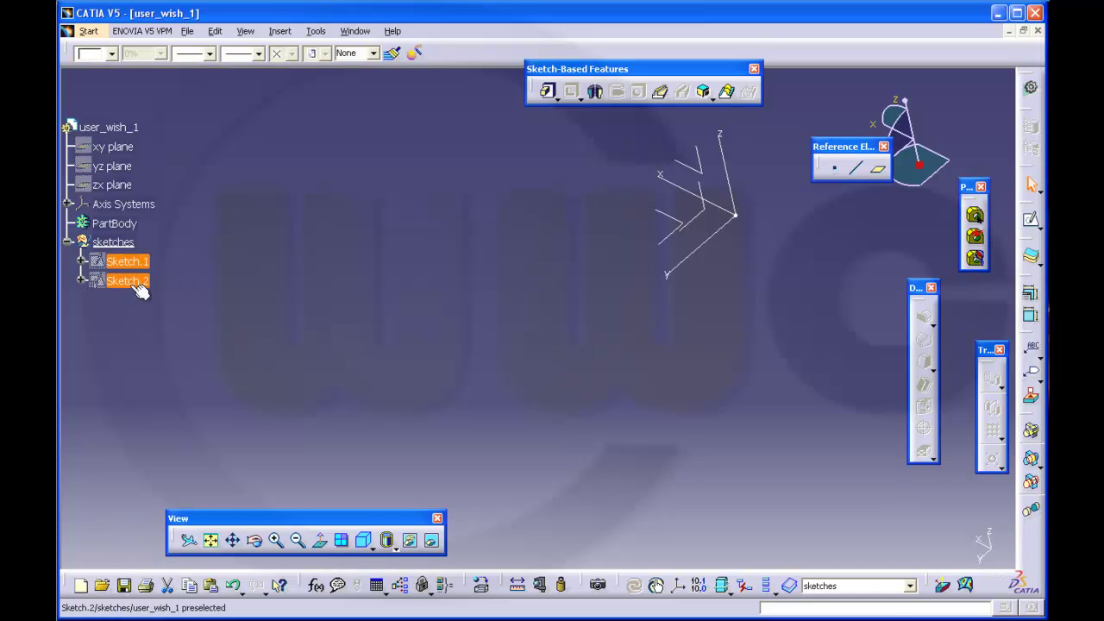
right_click(131, 284)
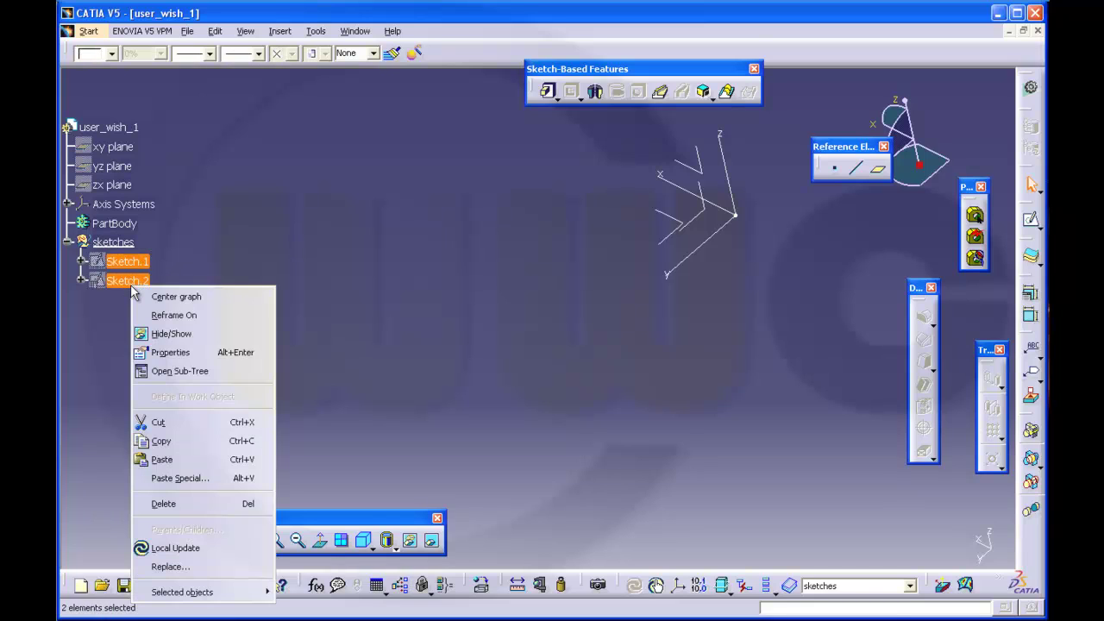
click(170, 336)
mouse_move(399, 267)
middle_down()
mouse_move(362, 273)
mouse_move(379, 280)
middle_up()
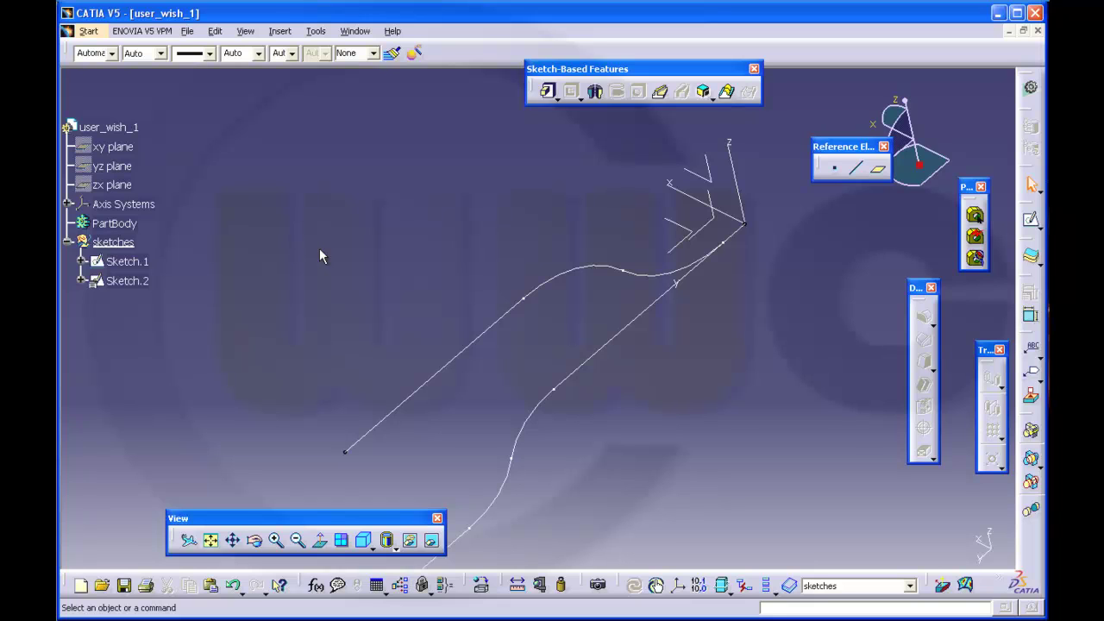
middle_drag(345, 259, 397, 215)
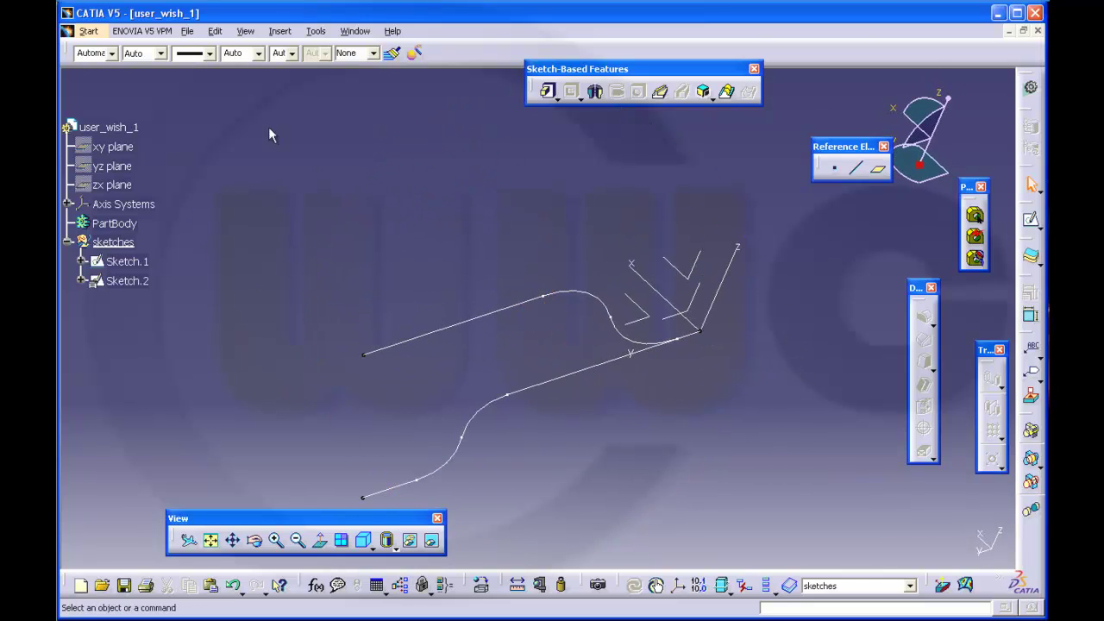
- Switch to Generative Shape Design and combine Sketch.1 and Sketch.2 into one 3D curve with the Normal combine type
click(90, 31)
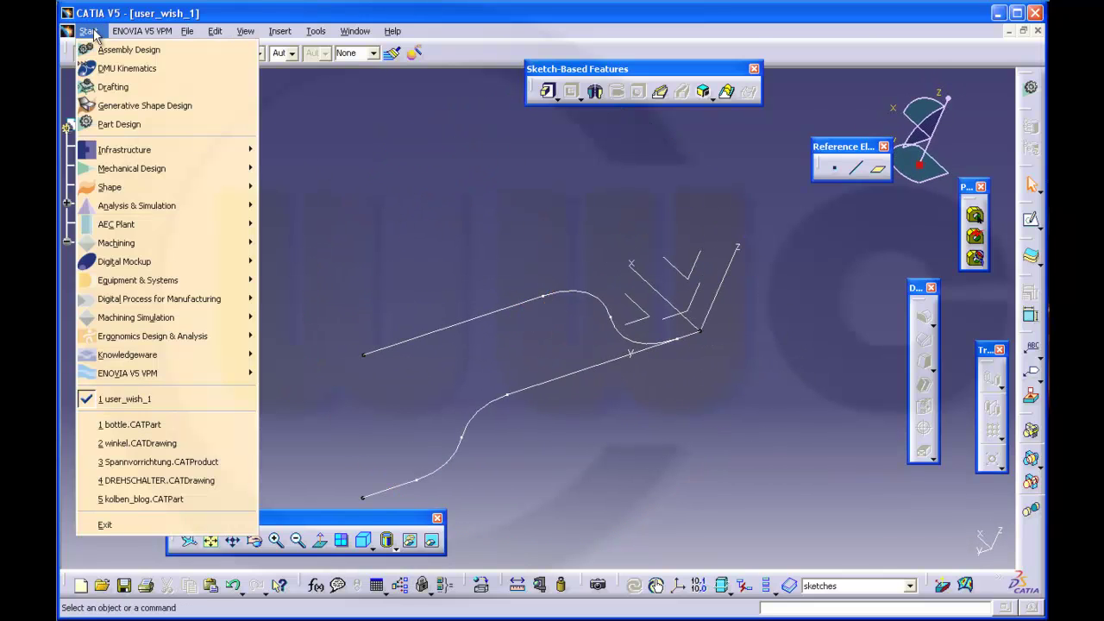
click(116, 105)
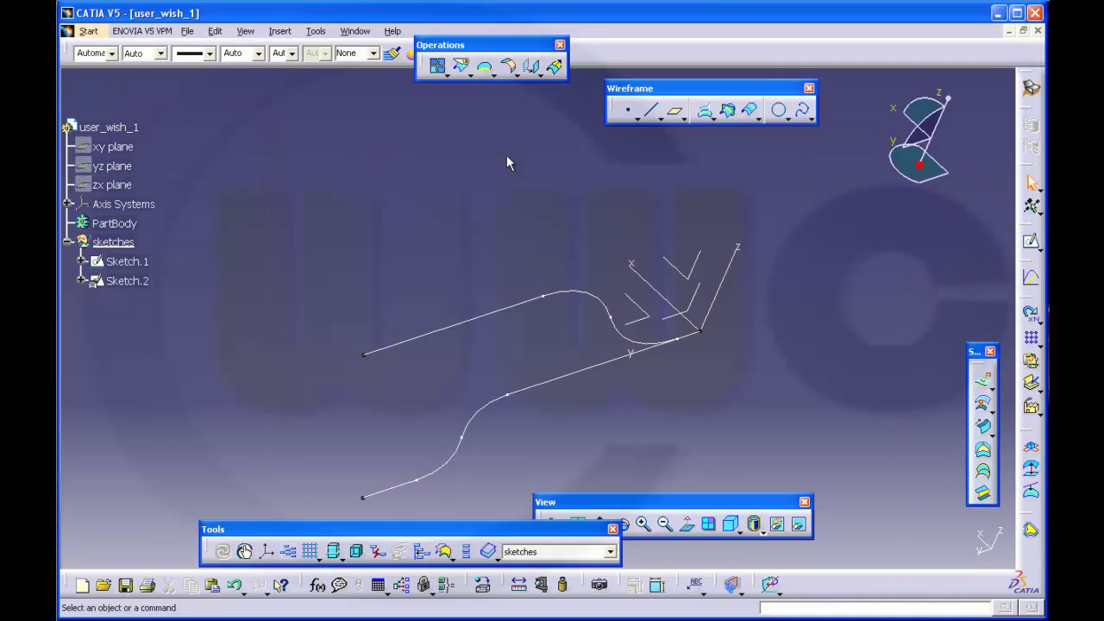
click(713, 119)
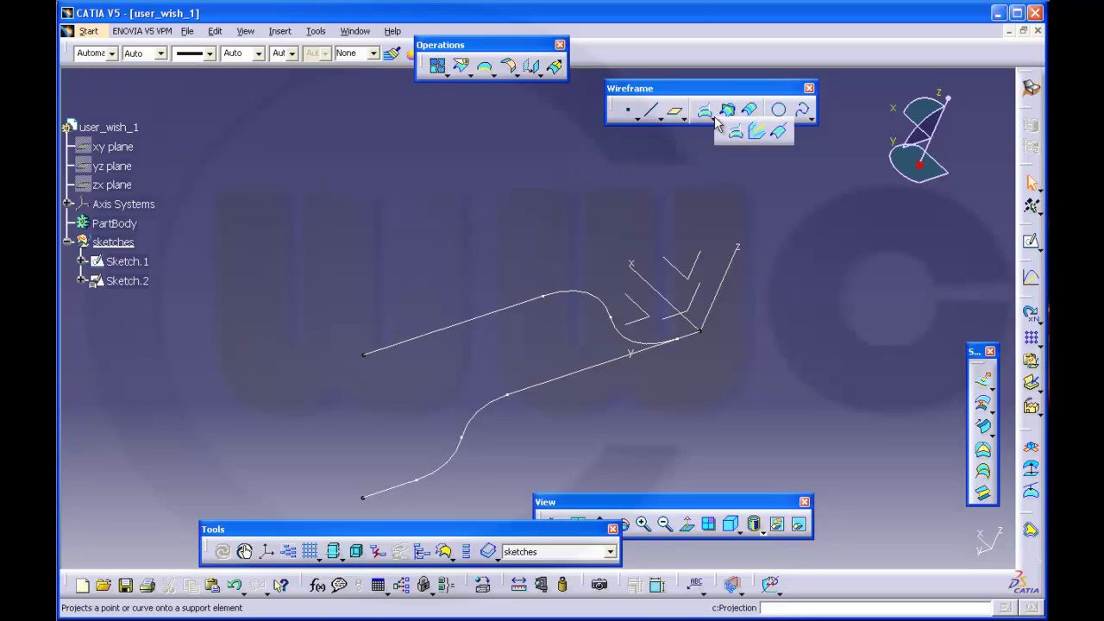
click(759, 134)
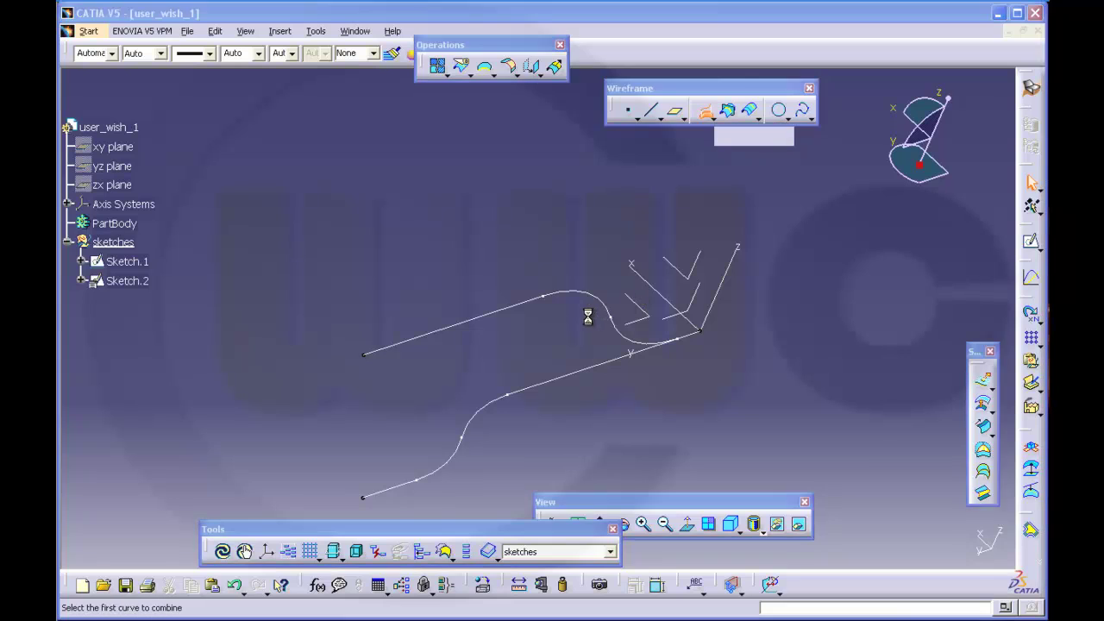
click(129, 261)
click(148, 281)
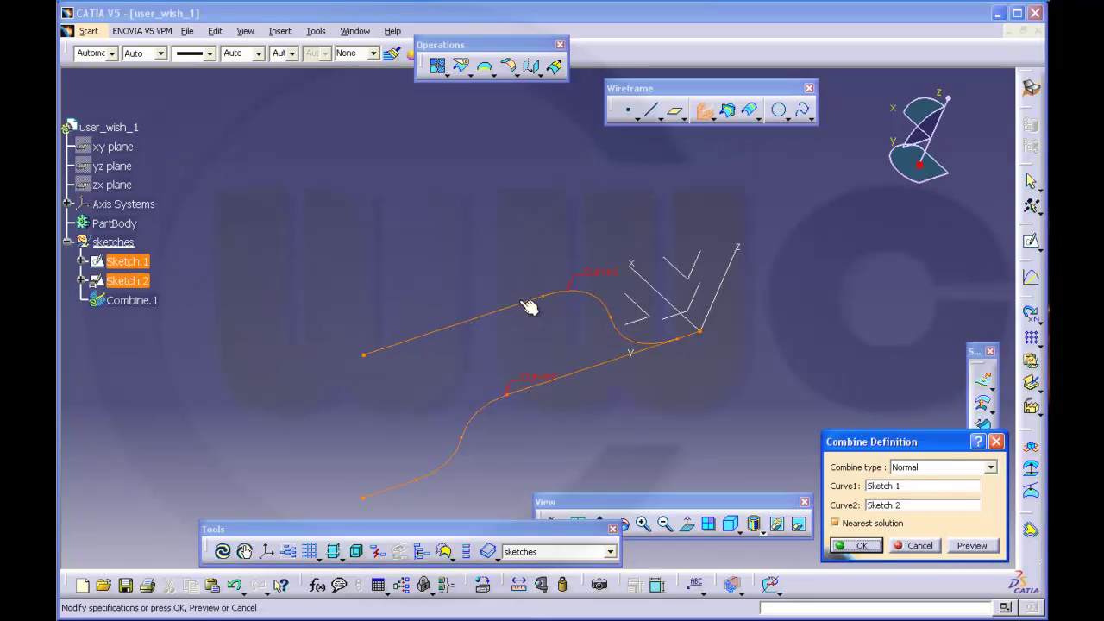
click(863, 547)
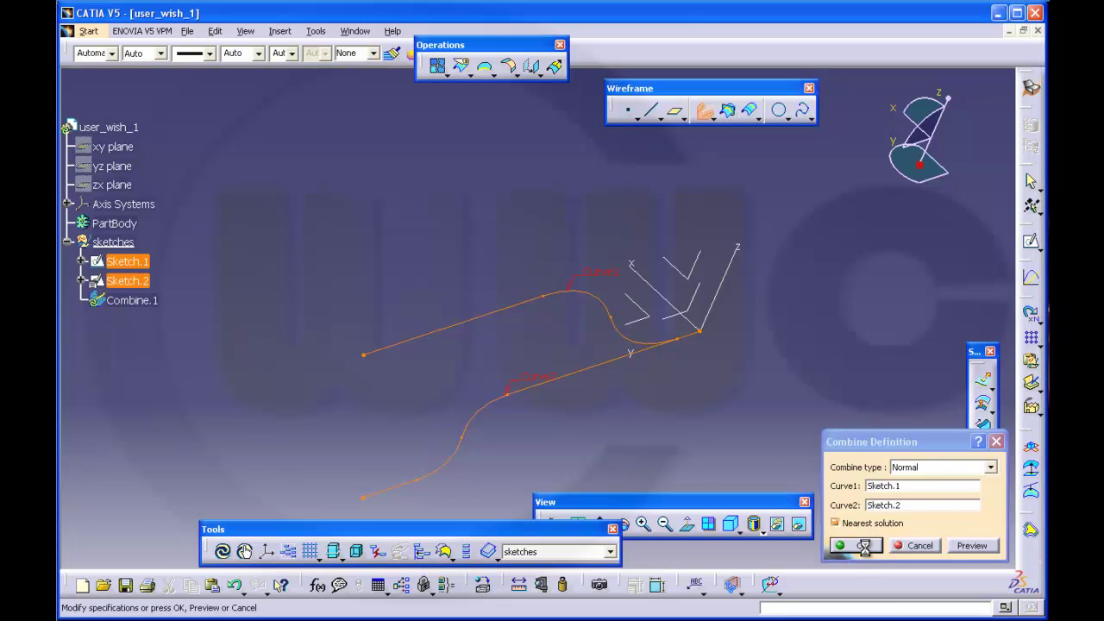
- Hide Sketch.1 and Sketch.2, leaving the combined curve shown
click(128, 261)
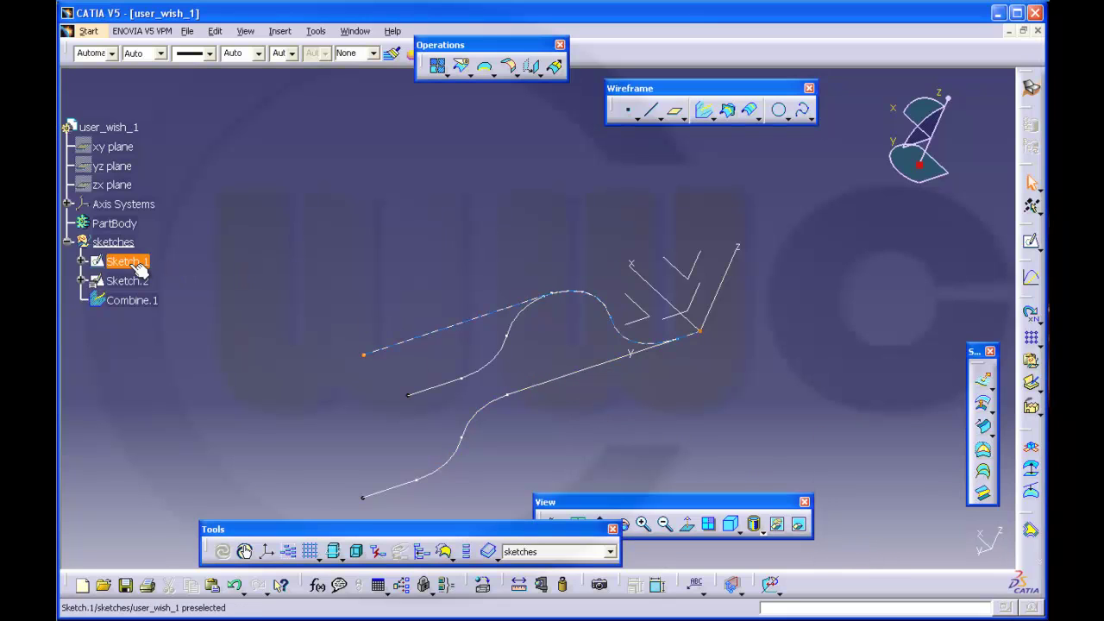
ctrl+click(130, 280)
right_click(138, 287)
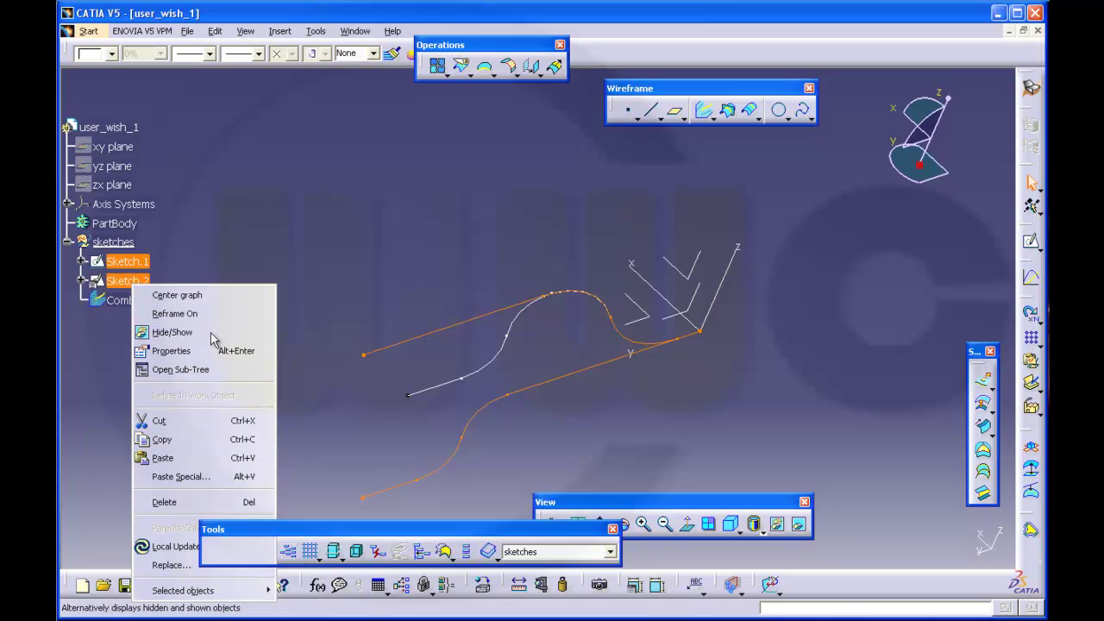
click(164, 333)
- Create a positioned sketch on the absolute axis system's ZX plane, with the axes swapped and the H direction reversed
middle_drag(579, 416, 583, 323)
middle_drag(591, 399, 647, 314)
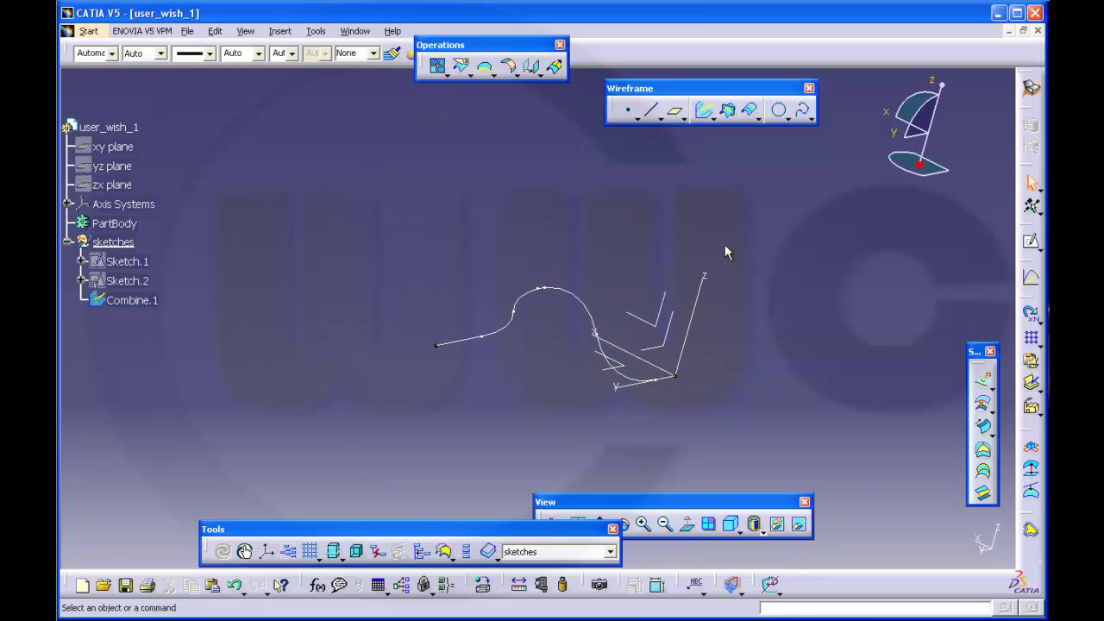
click(1040, 252)
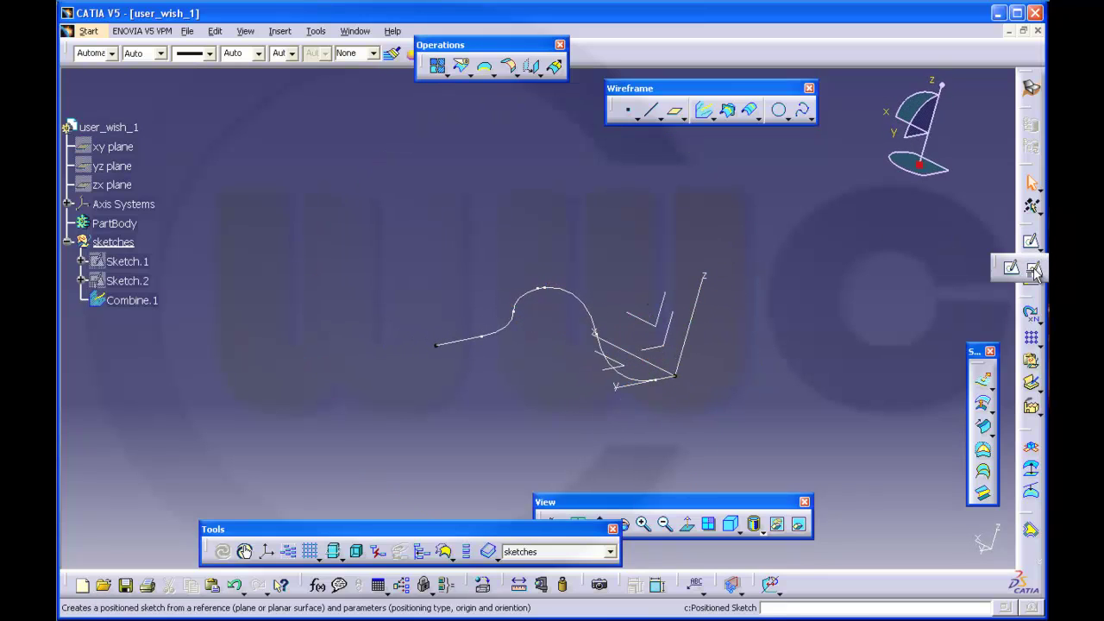
click(1035, 272)
click(647, 316)
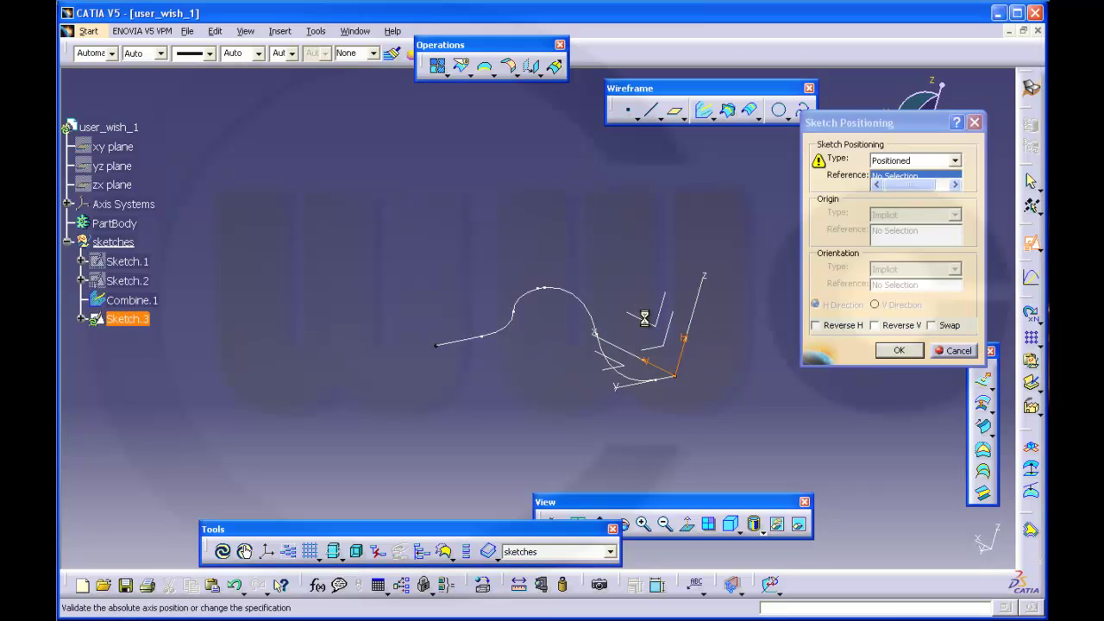
click(933, 326)
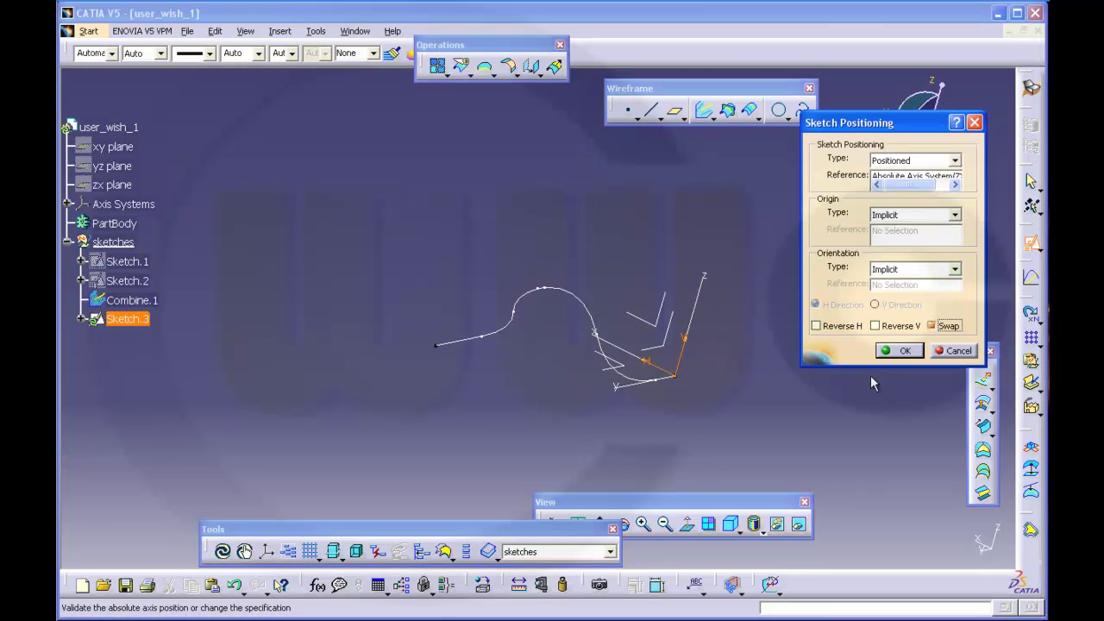
click(824, 326)
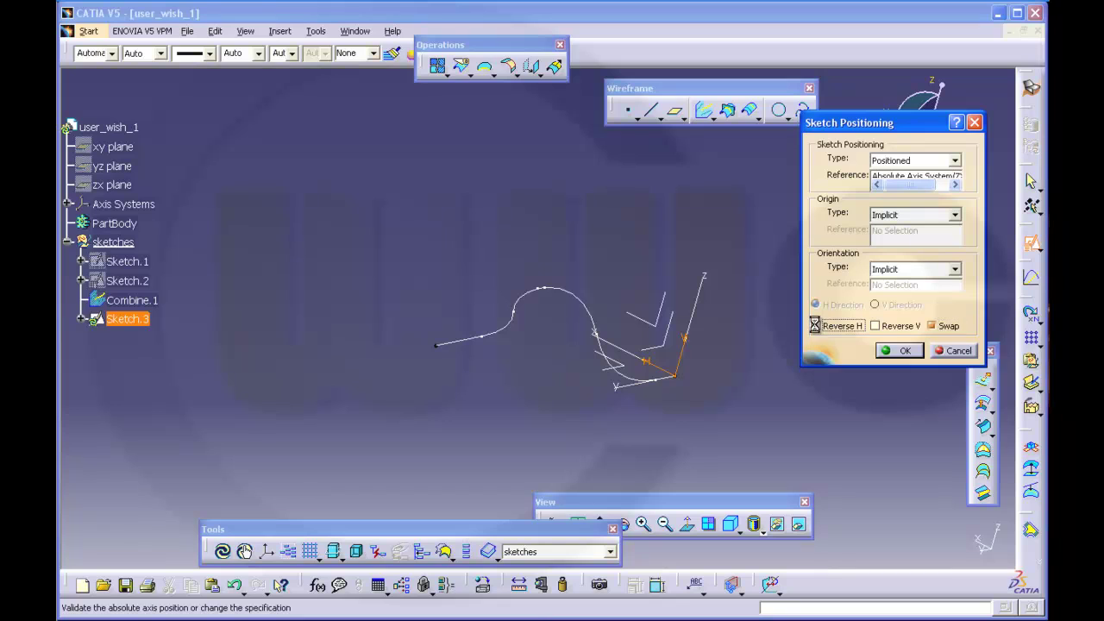
click(897, 350)
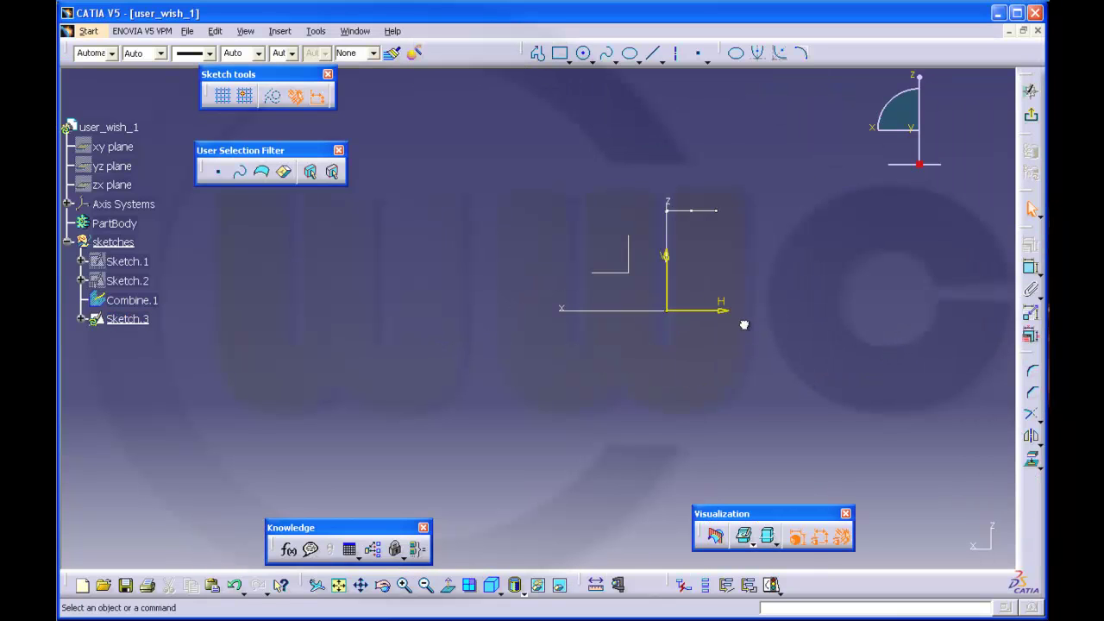
- Hide the origin, HDirection and VDirection of Sketch.3's absolute axis
mouse_move(742, 320)
mouse_down()
mouse_move(665, 253)
mouse_move(707, 317)
mouse_move(743, 318)
mouse_up()
click(82, 320)
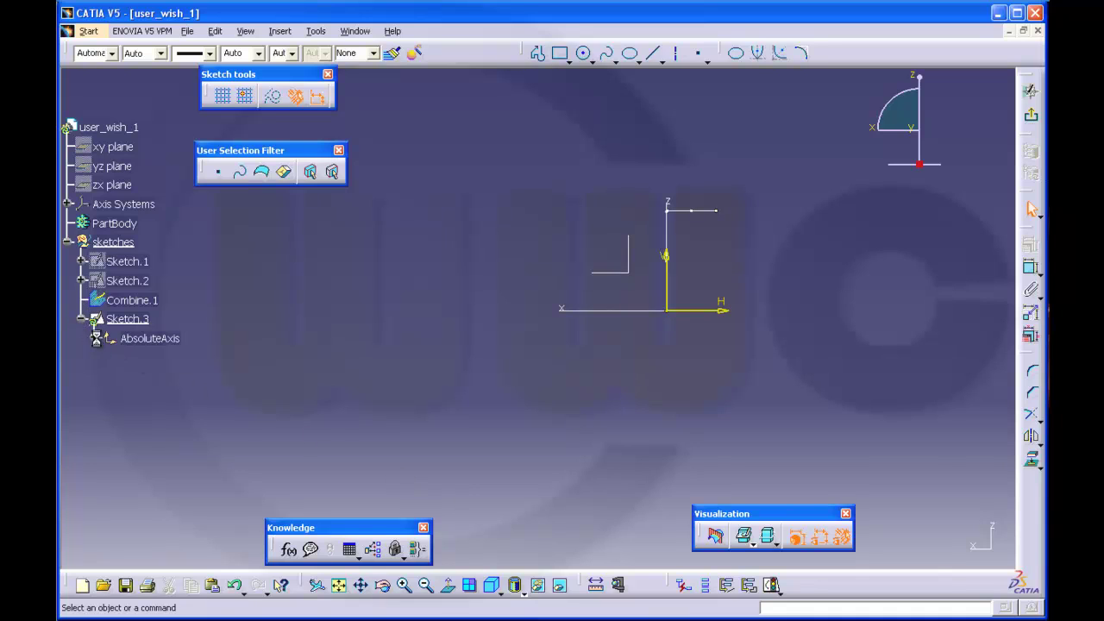
click(96, 338)
click(146, 358)
shift+click(153, 397)
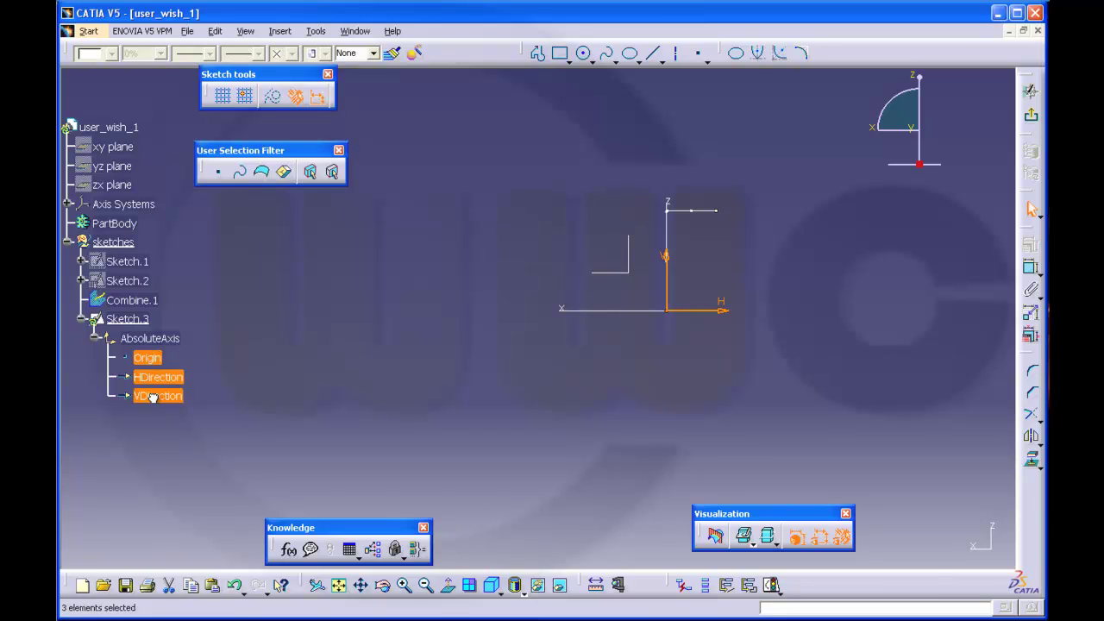
right_click(153, 397)
click(198, 196)
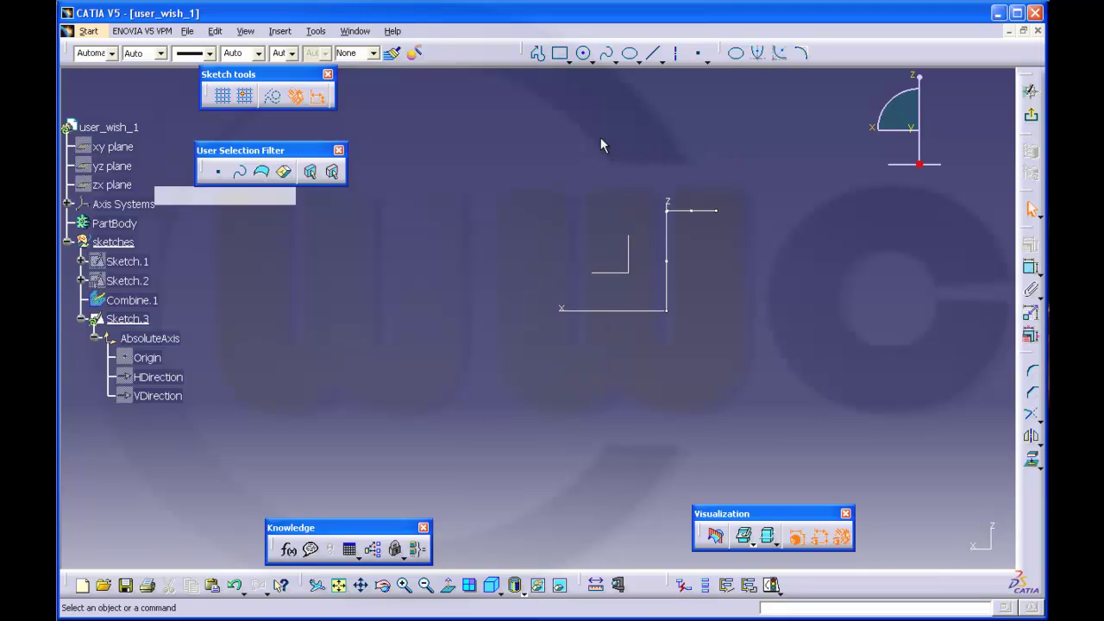
- Sketch a rectangle about 2.5 mm wide and 1.8 mm high, clear of both sketch axes
click(560, 52)
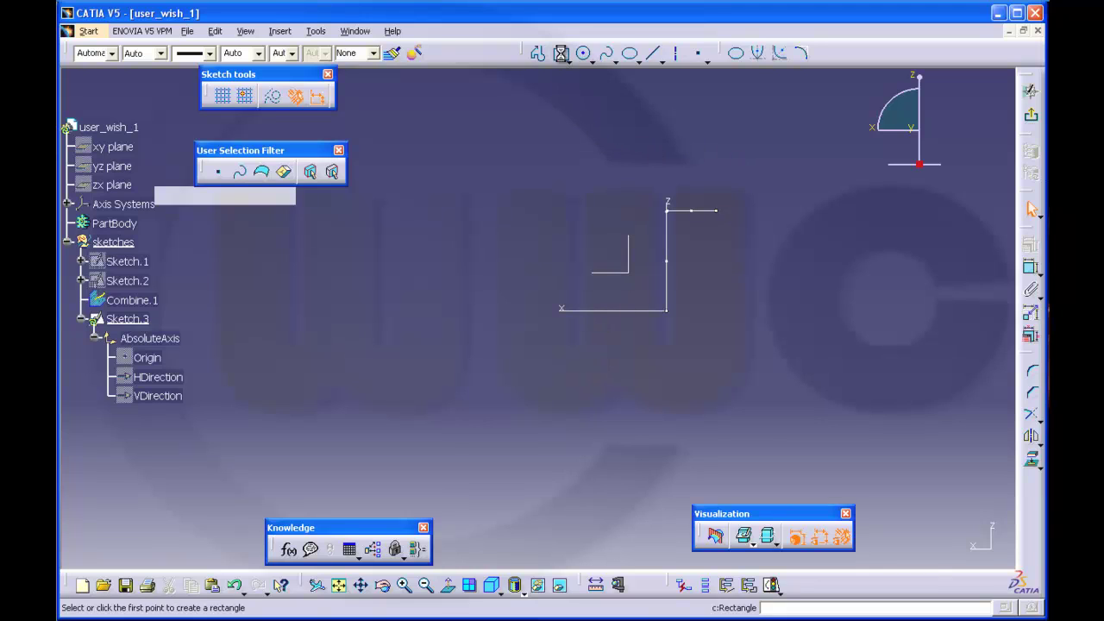
click(709, 293)
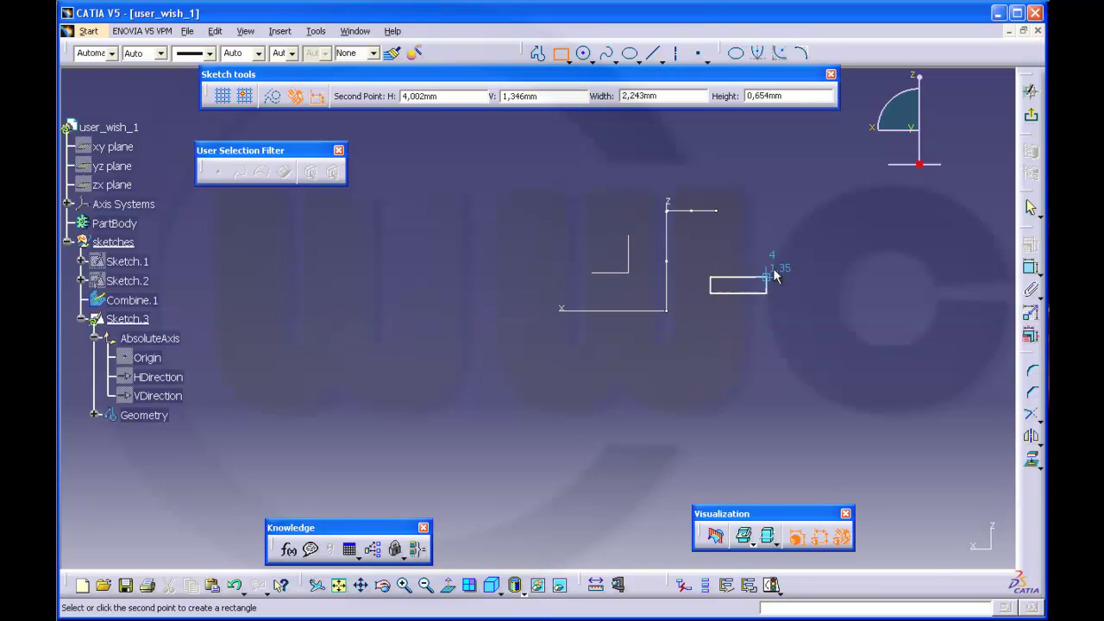
click(773, 249)
click(813, 290)
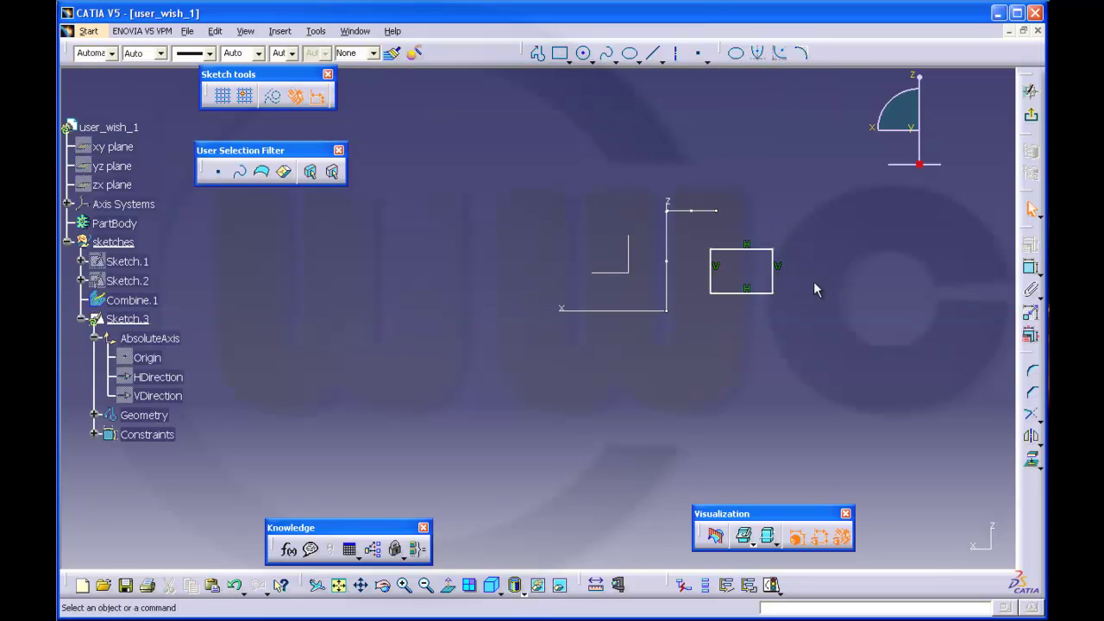
- Delete all four parallelism constraints from the rectangle in Sketch.3
click(95, 435)
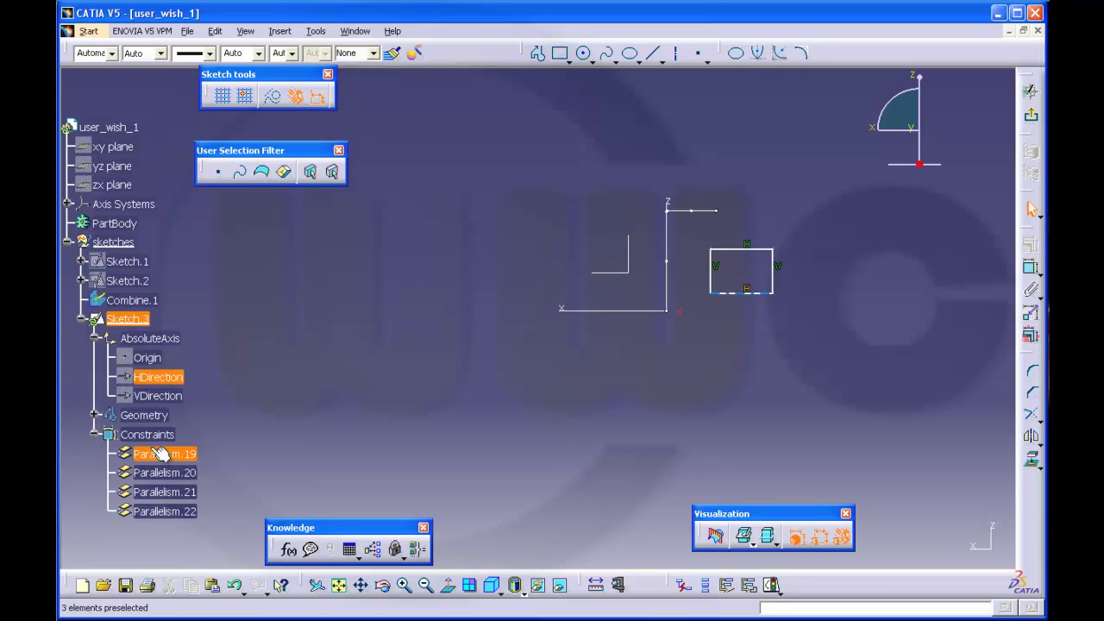
right_click(182, 512)
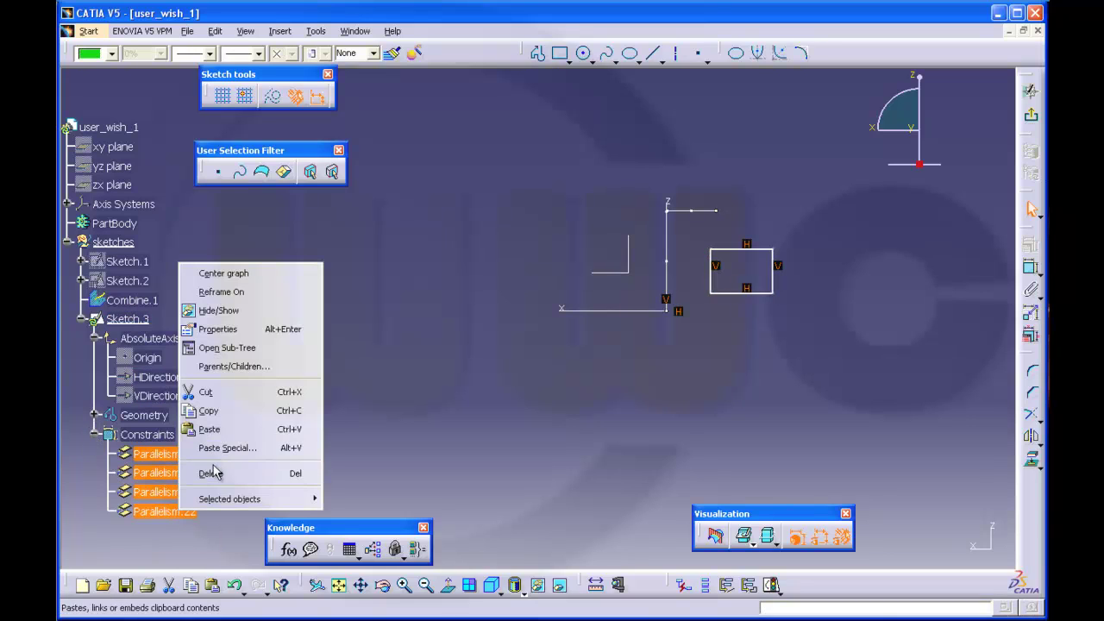
click(211, 475)
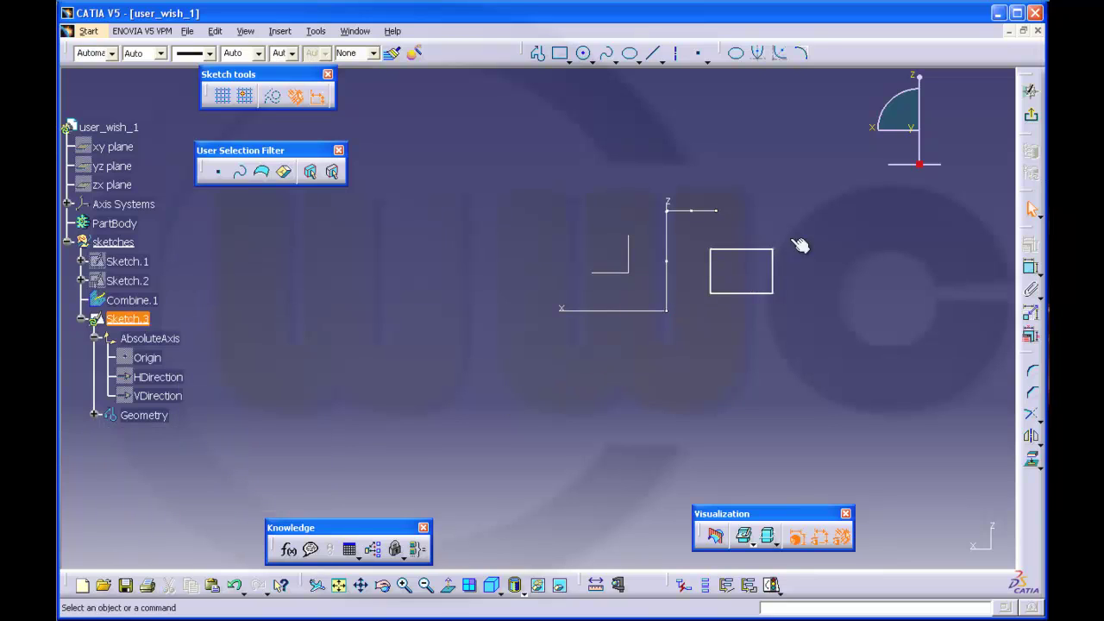
- Dimension the rectangle's width between its vertical sides and its height between its horizontal sides
click(1030, 267)
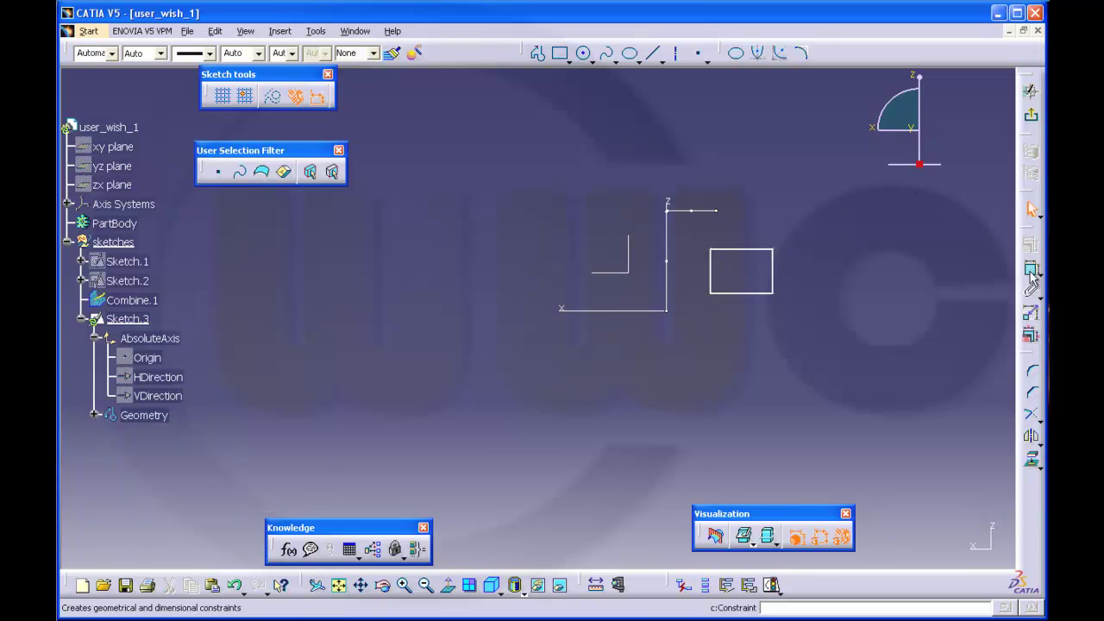
click(711, 285)
click(776, 271)
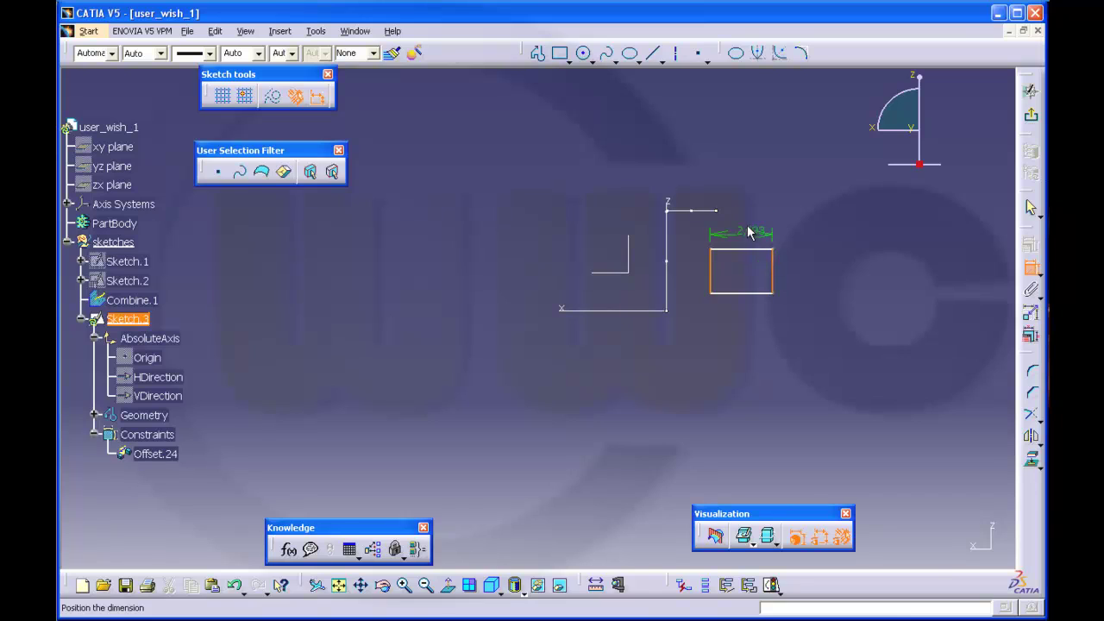
click(750, 231)
click(737, 294)
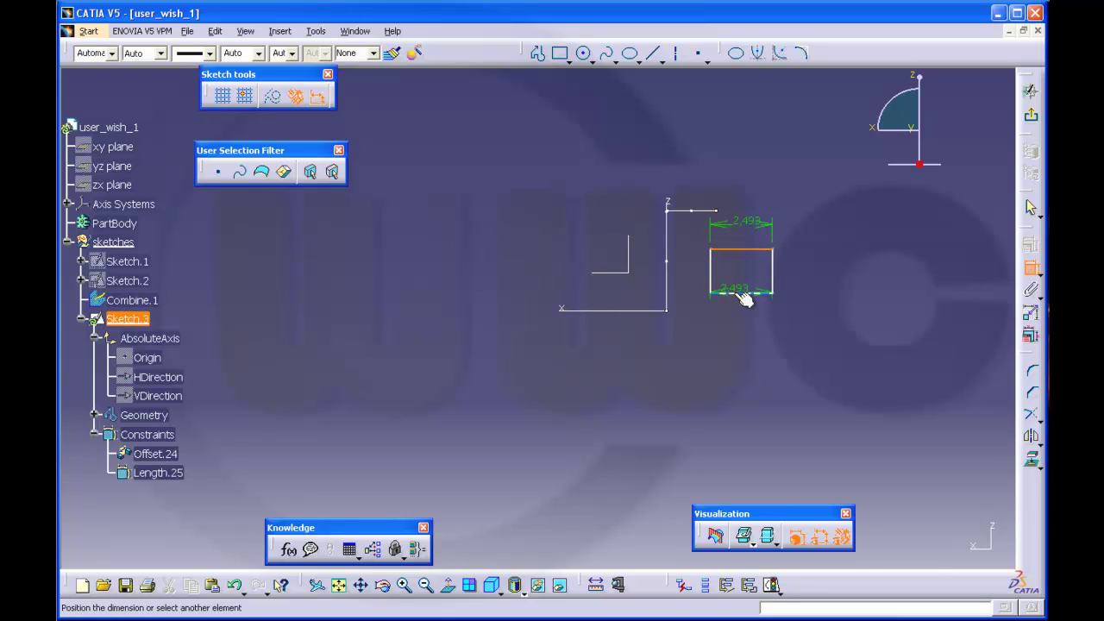
click(759, 282)
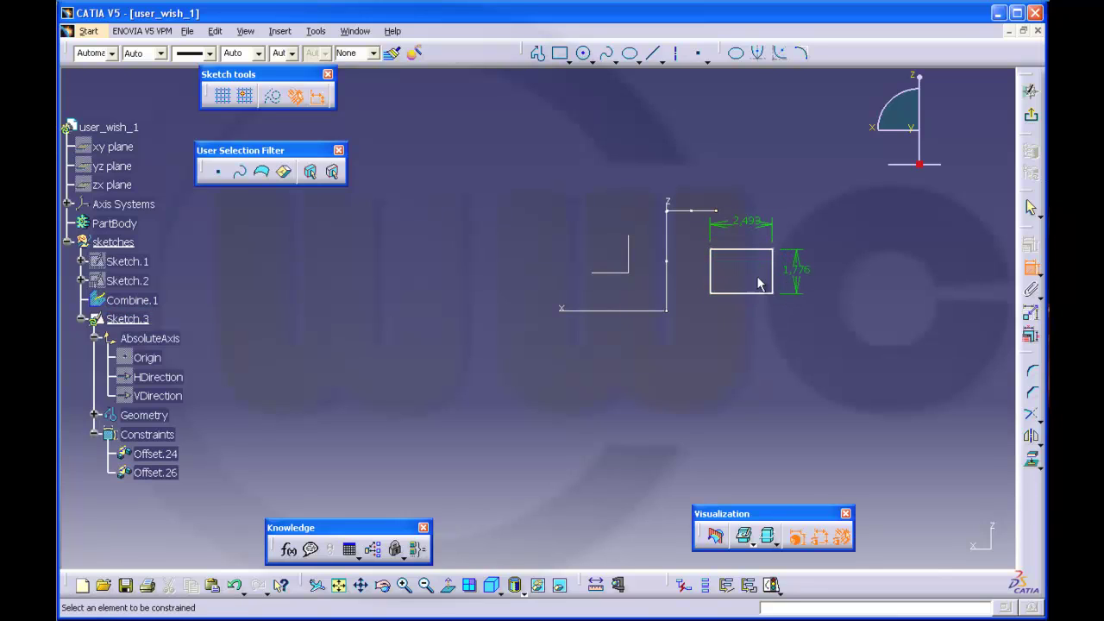
- Make the rectangle's side nearest the Z axis coincident with that axis, and its lower edge coincident with the X axis
click(711, 269)
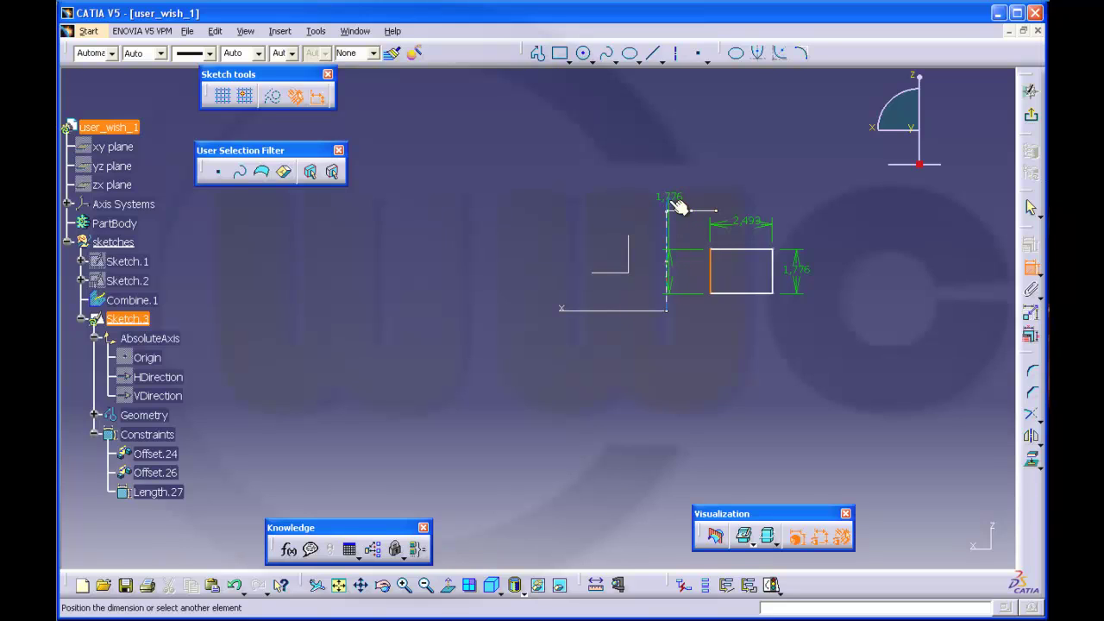
right_click(681, 142)
click(703, 270)
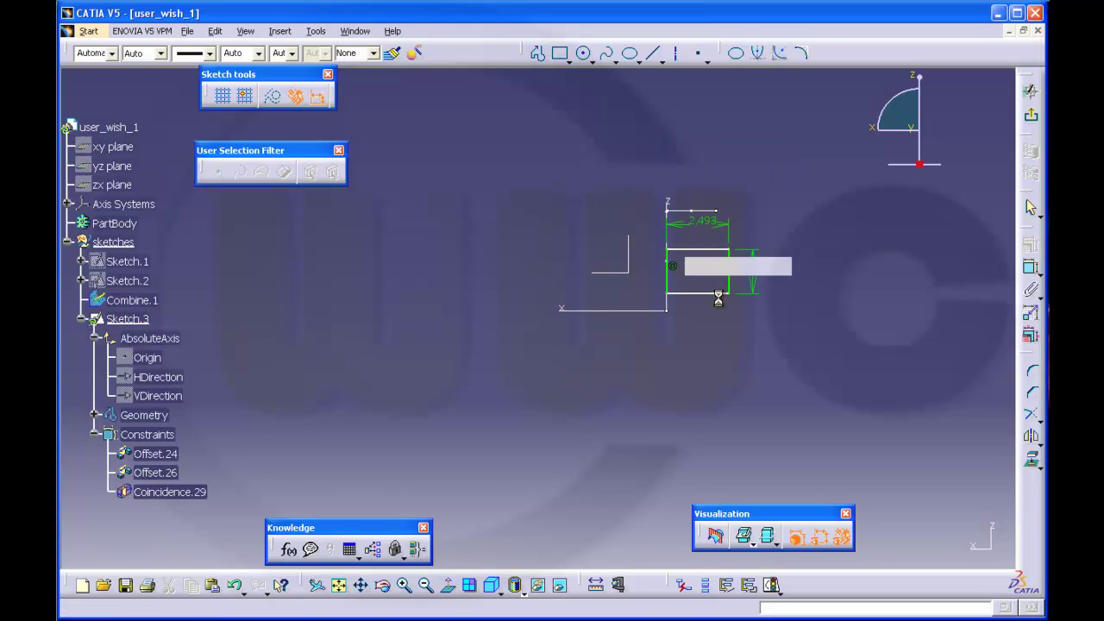
click(708, 295)
click(572, 309)
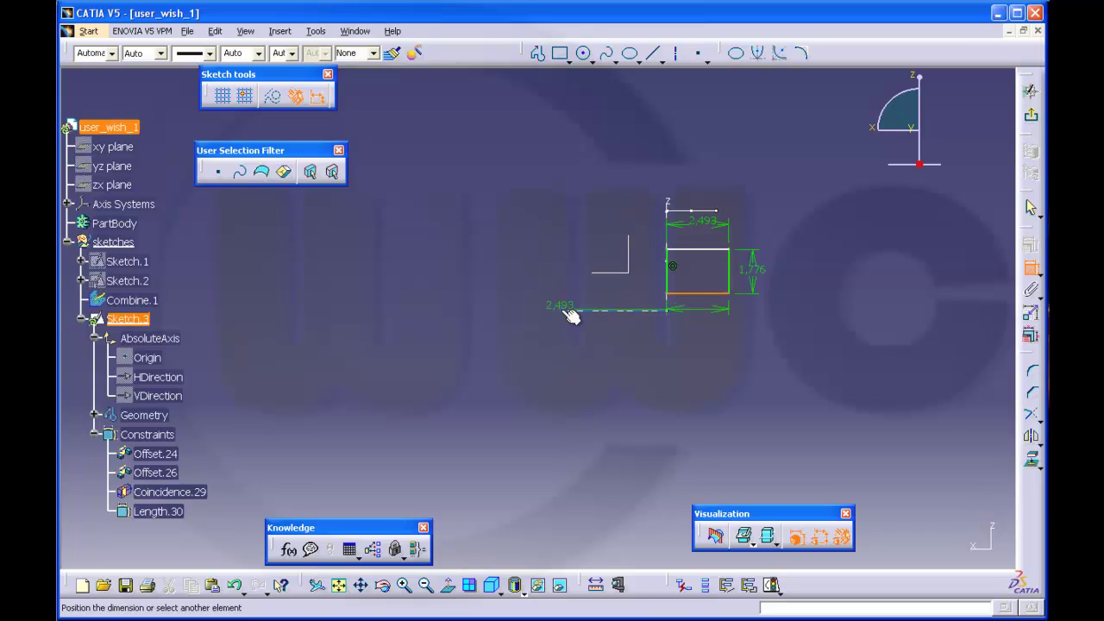
right_click(531, 270)
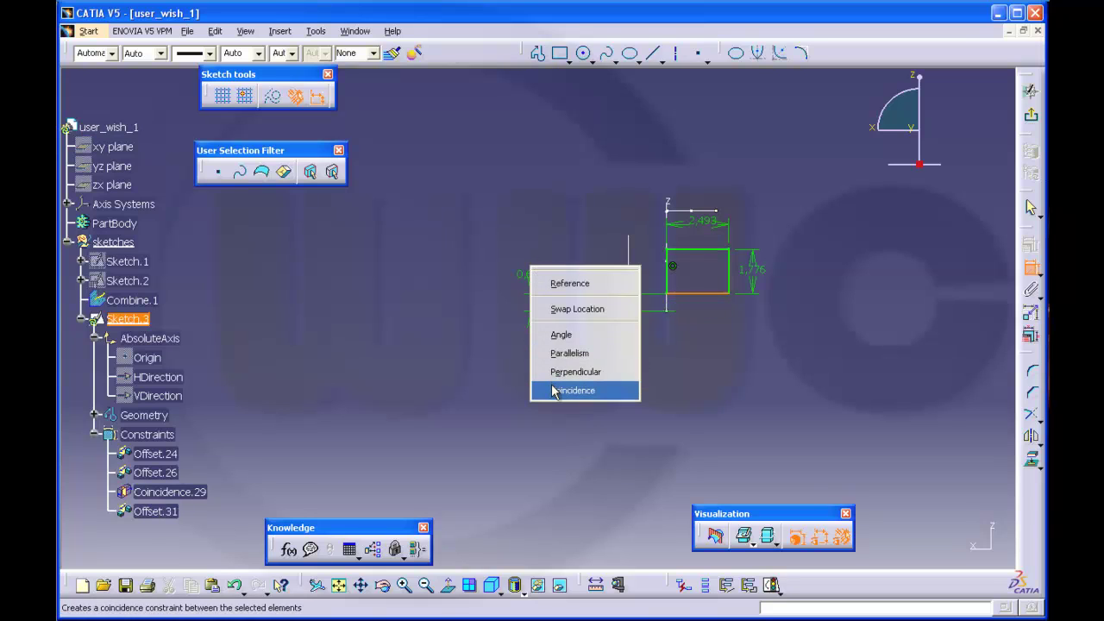
click(571, 390)
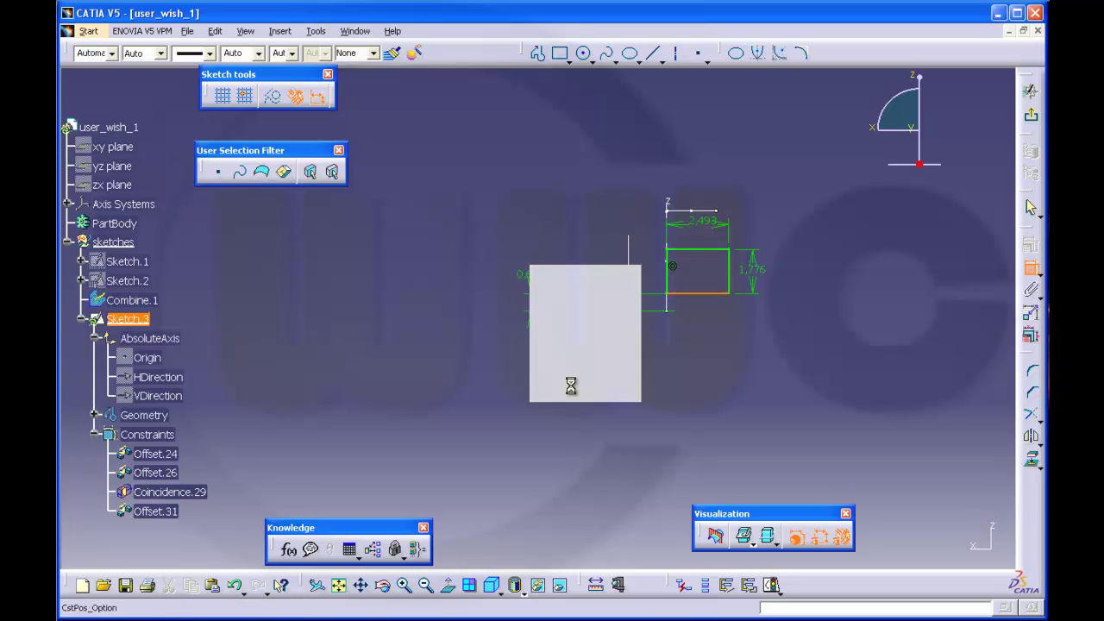
- Set the rectangle's height to 3 mm and its width to 2 mm
double_click(755, 291)
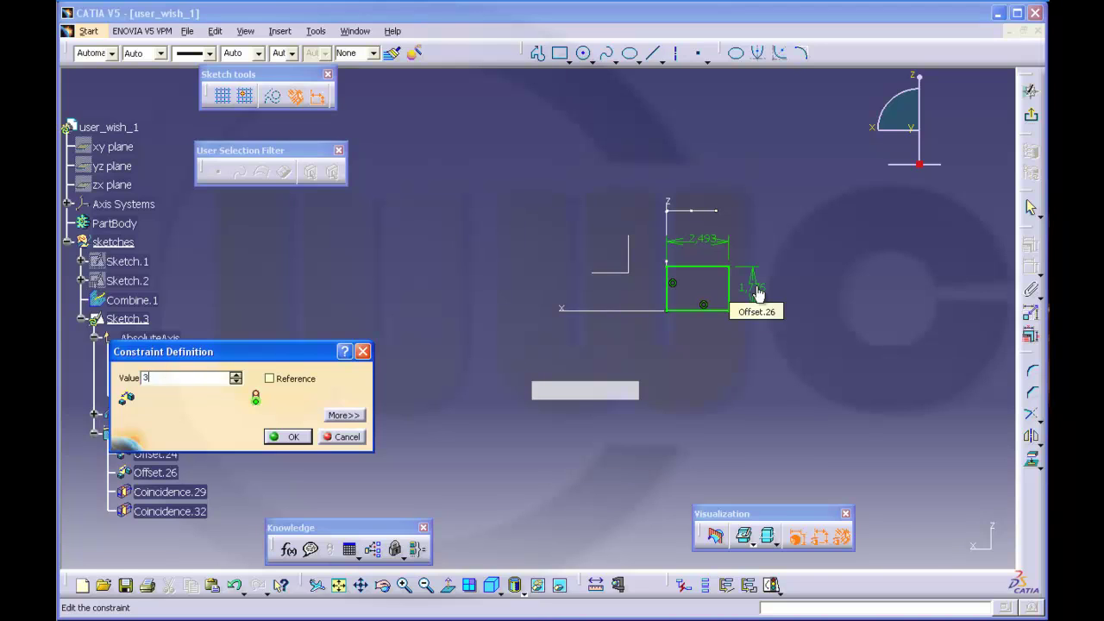
key(Return)
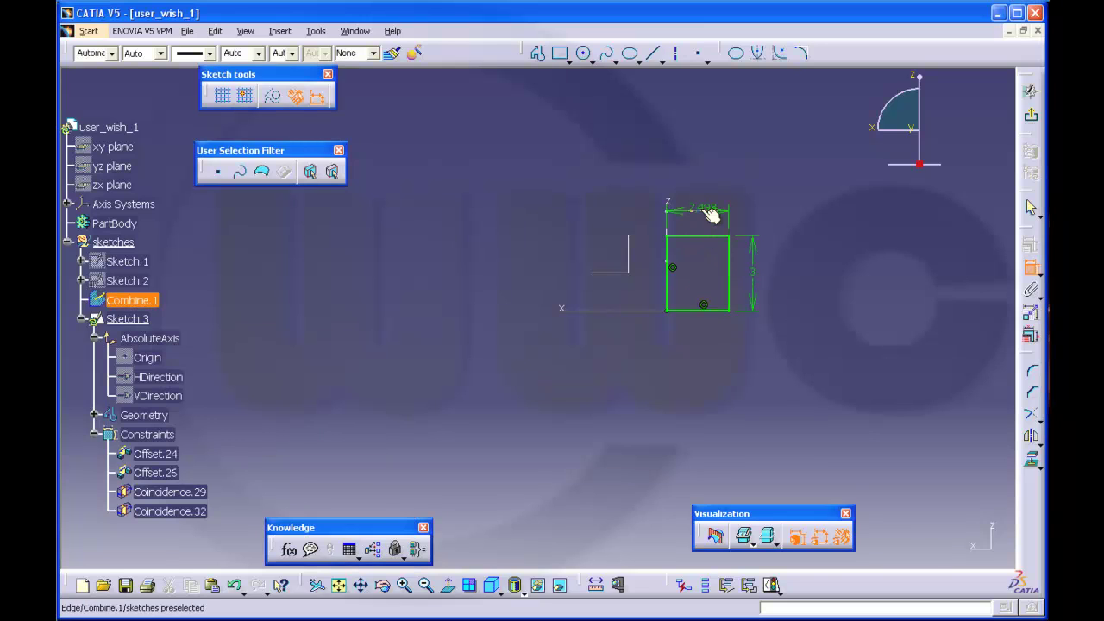
double_click(704, 211)
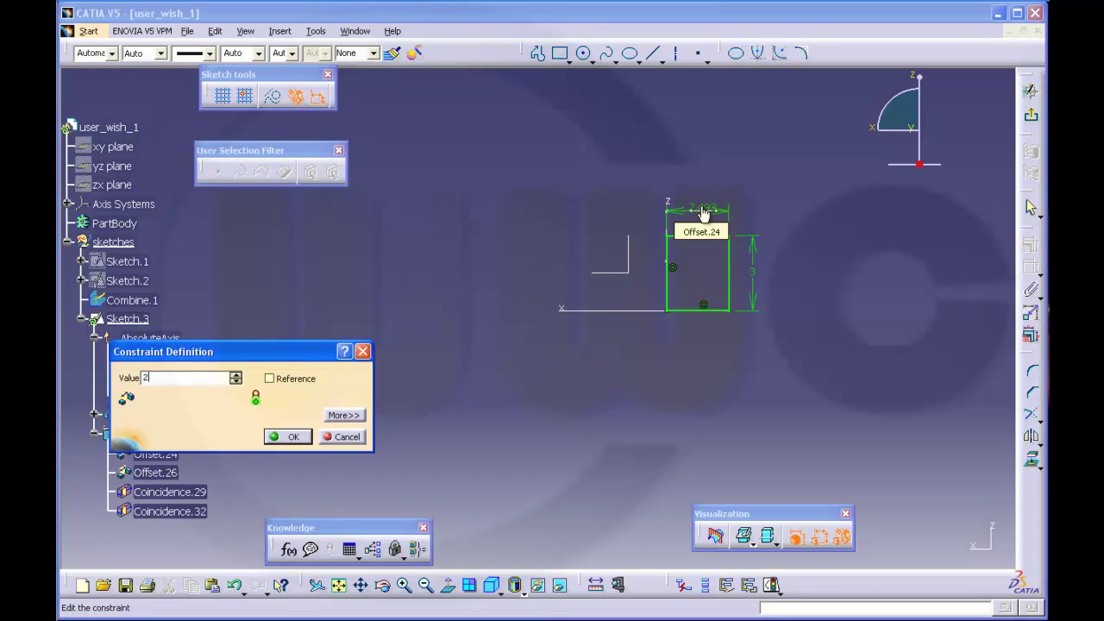
key(Return)
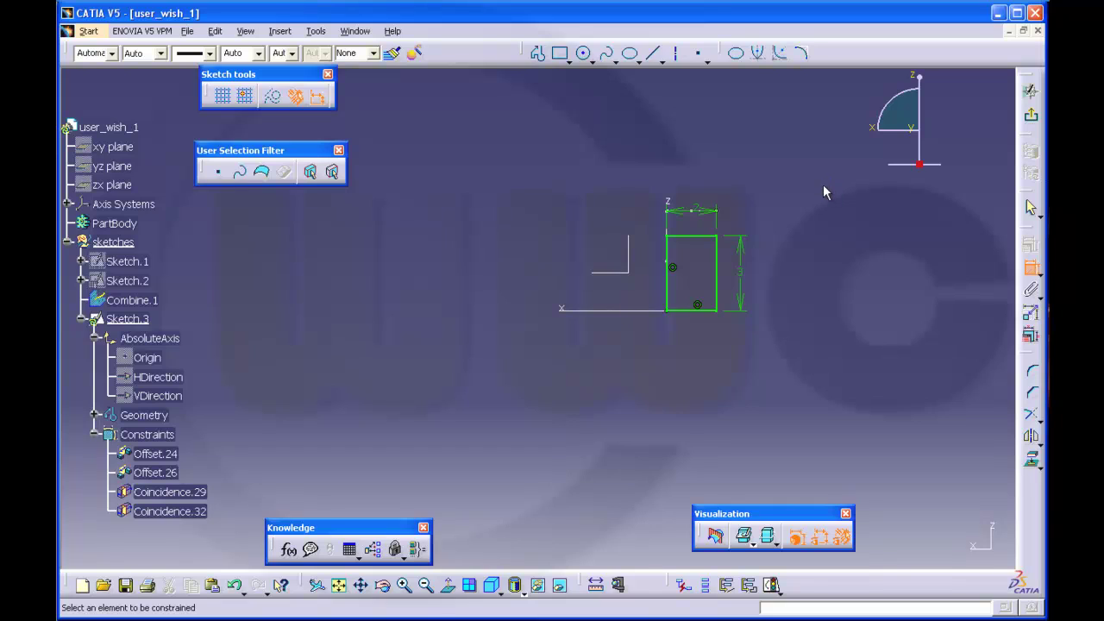
click(1031, 270)
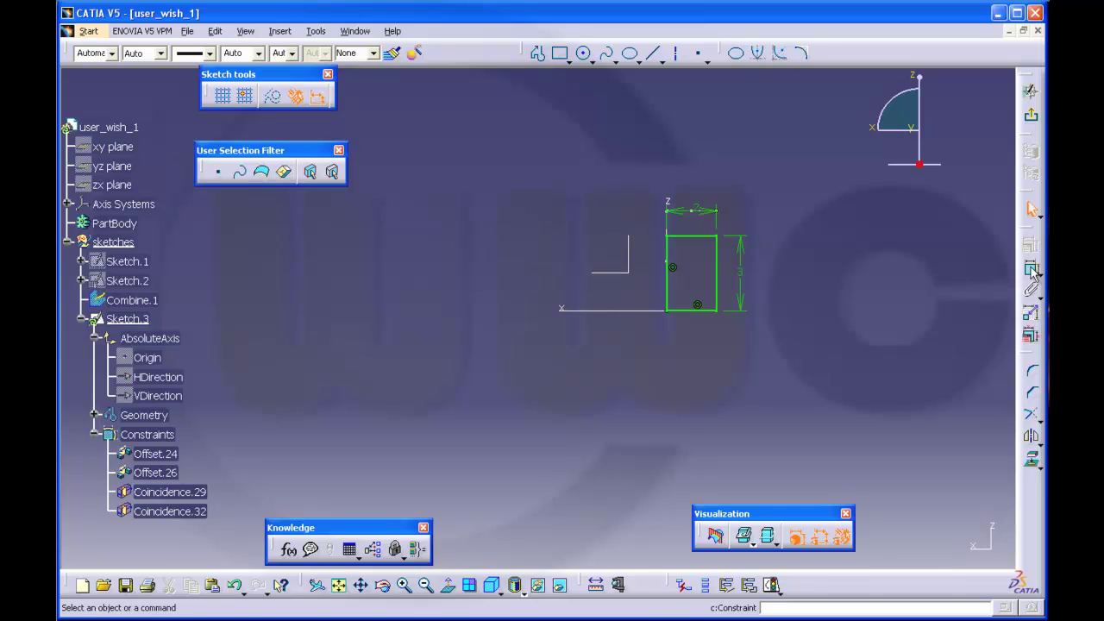
- Exit Sketch.3 and switch to the Part Design workbench
click(1033, 118)
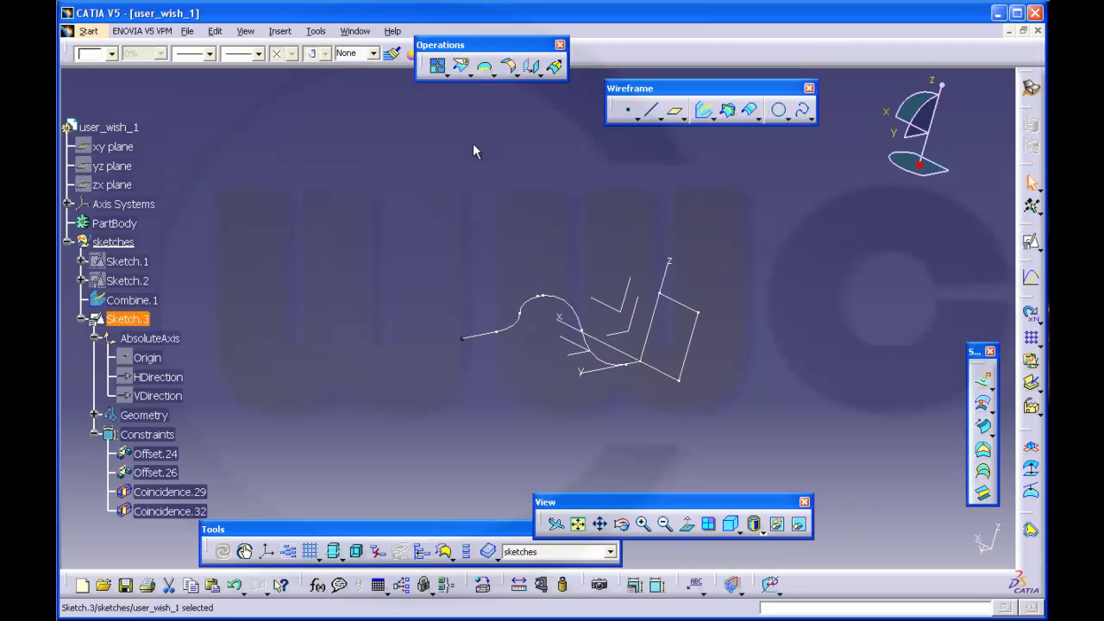
click(86, 31)
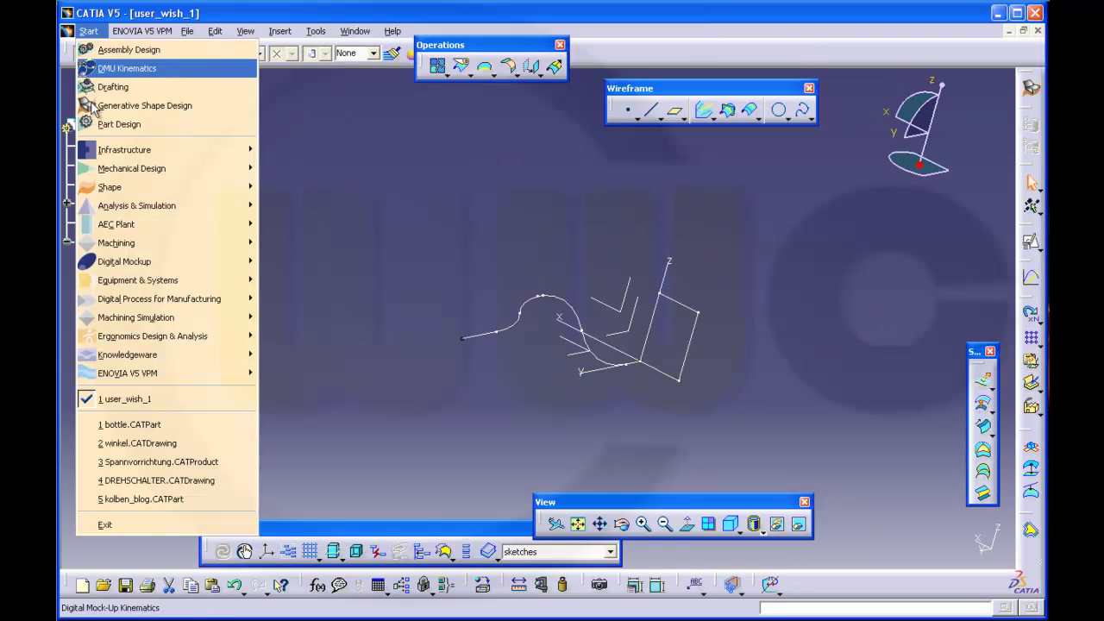
click(155, 125)
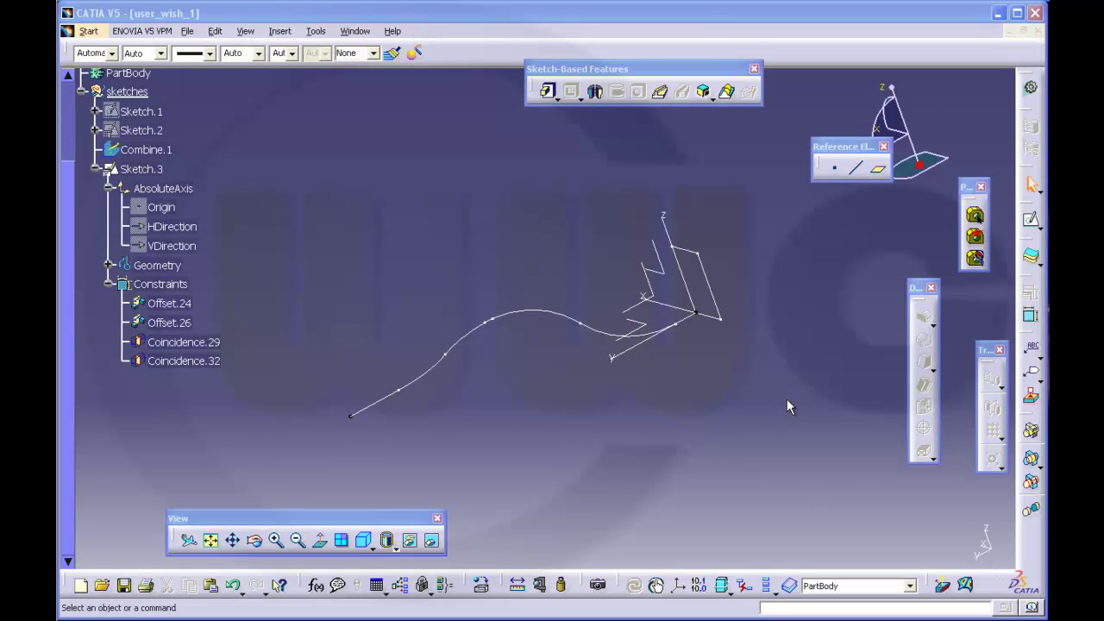
middle_drag(786, 401, 787, 402)
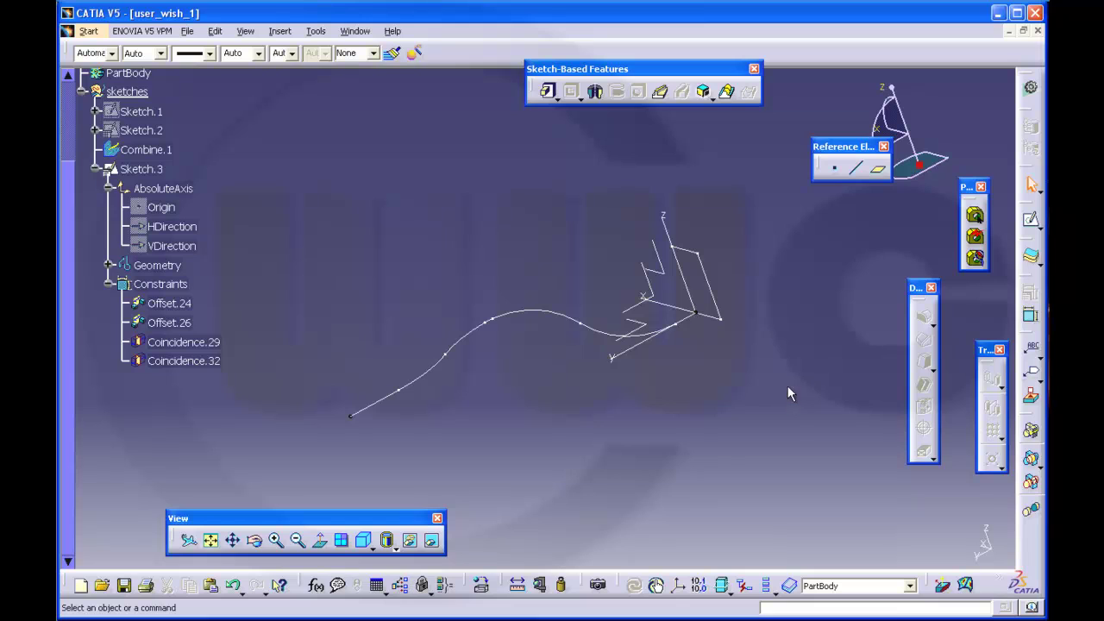
- Create a rib in the PartBody with Sketch.3 as profile, Combine.1 as center curve and Keep angle as profile control
click(661, 92)
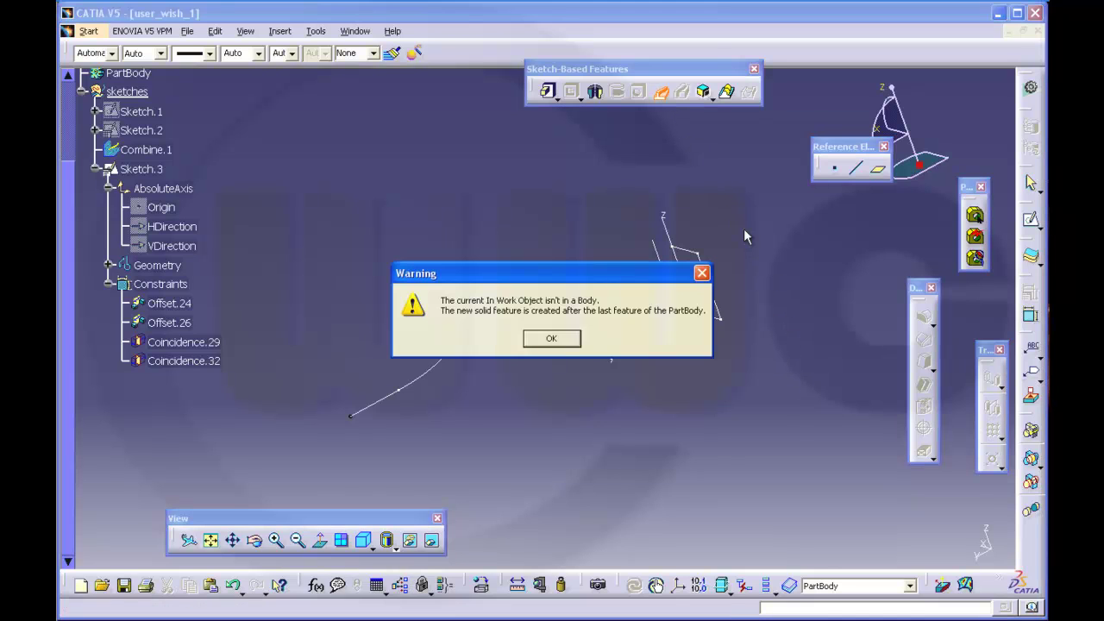
click(552, 340)
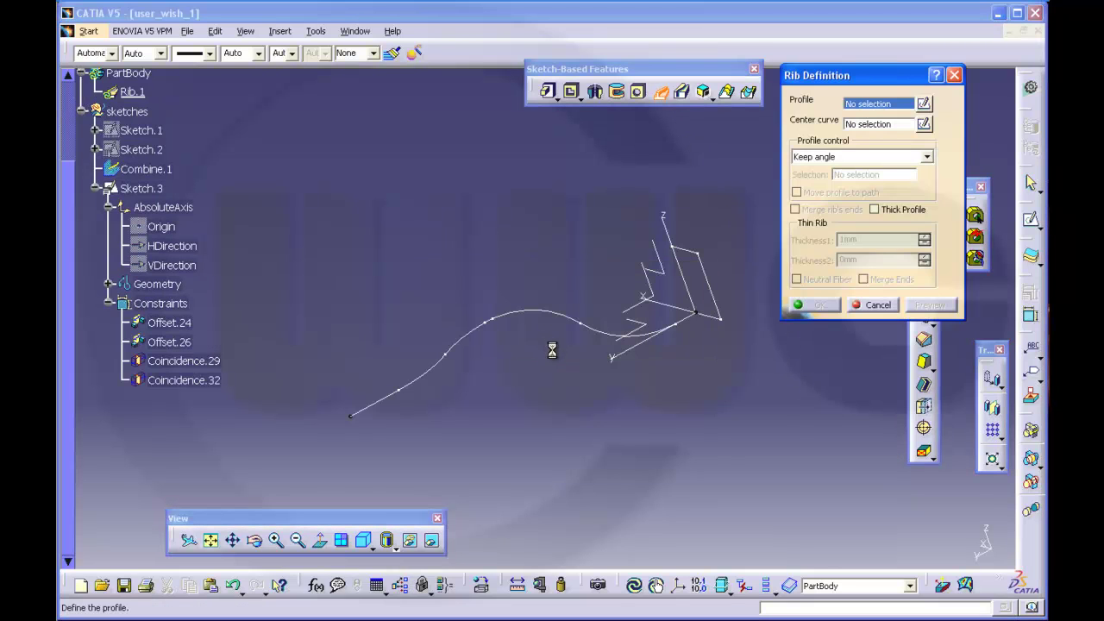
click(703, 266)
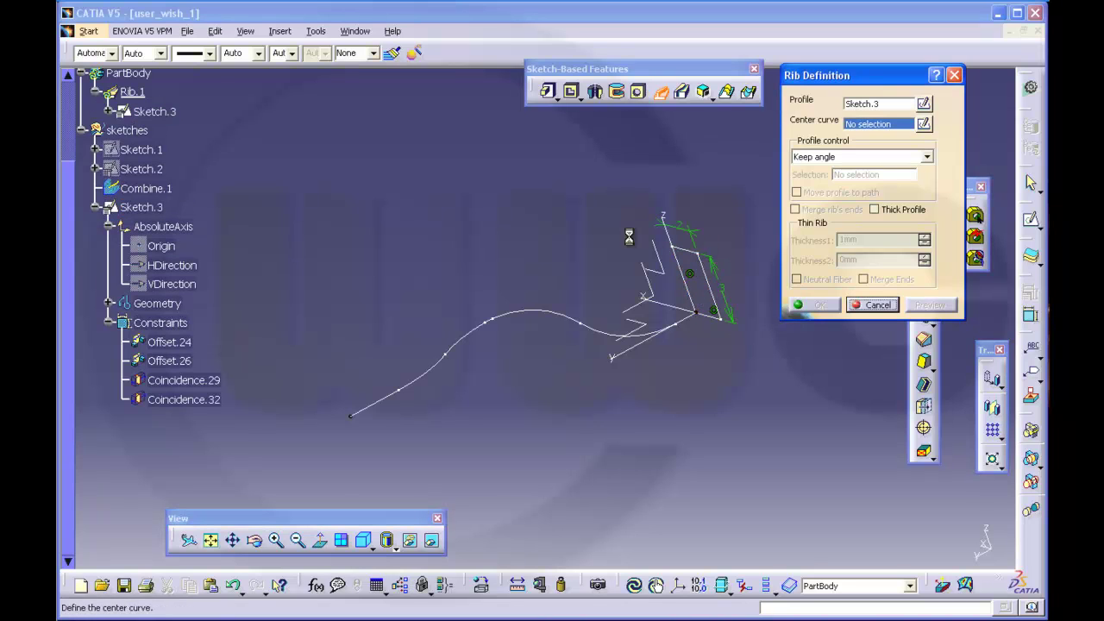
click(489, 332)
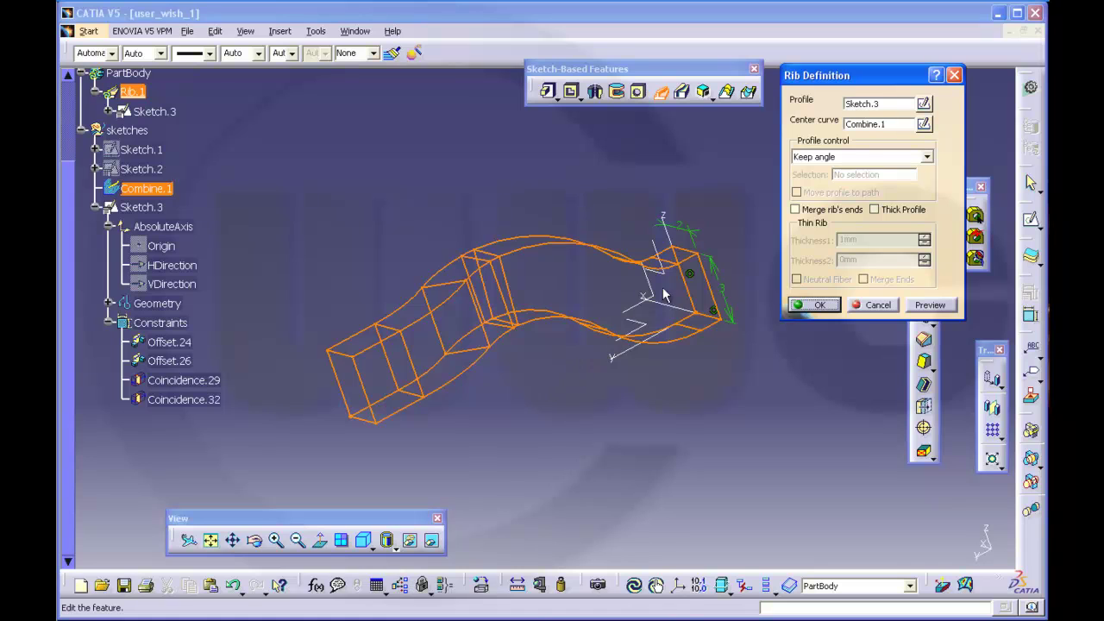
middle_drag(694, 213, 713, 375)
click(819, 306)
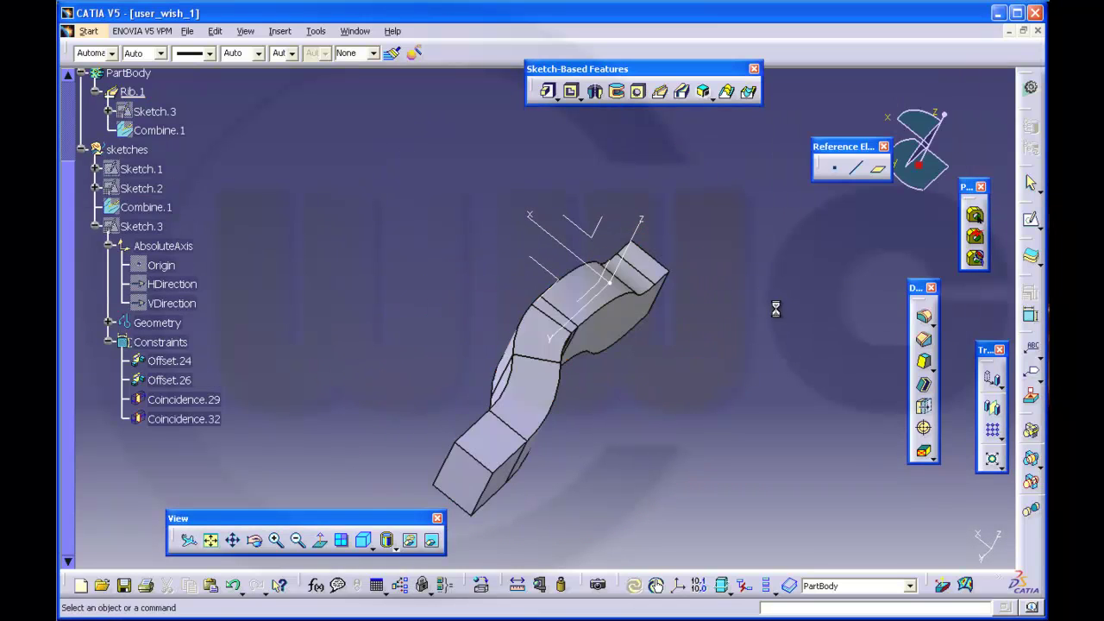
- Shell the rib with a 0.25 mm inside thickness, removing the long side face and both end faces
middle_drag(776, 308, 476, 268)
scroll(474, 266, down, 1)
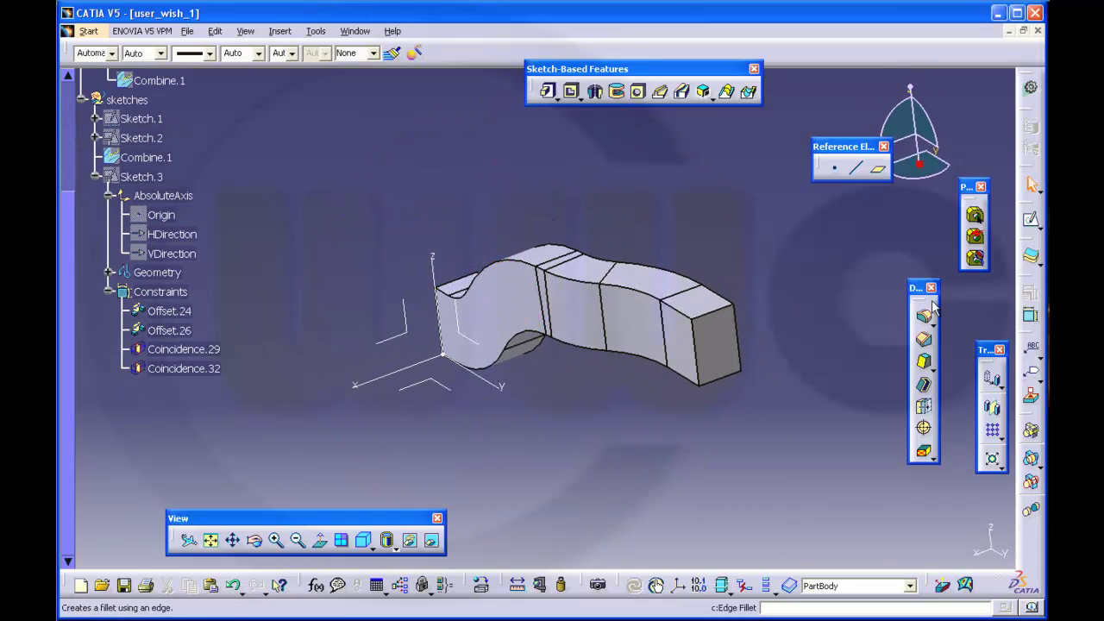
click(924, 385)
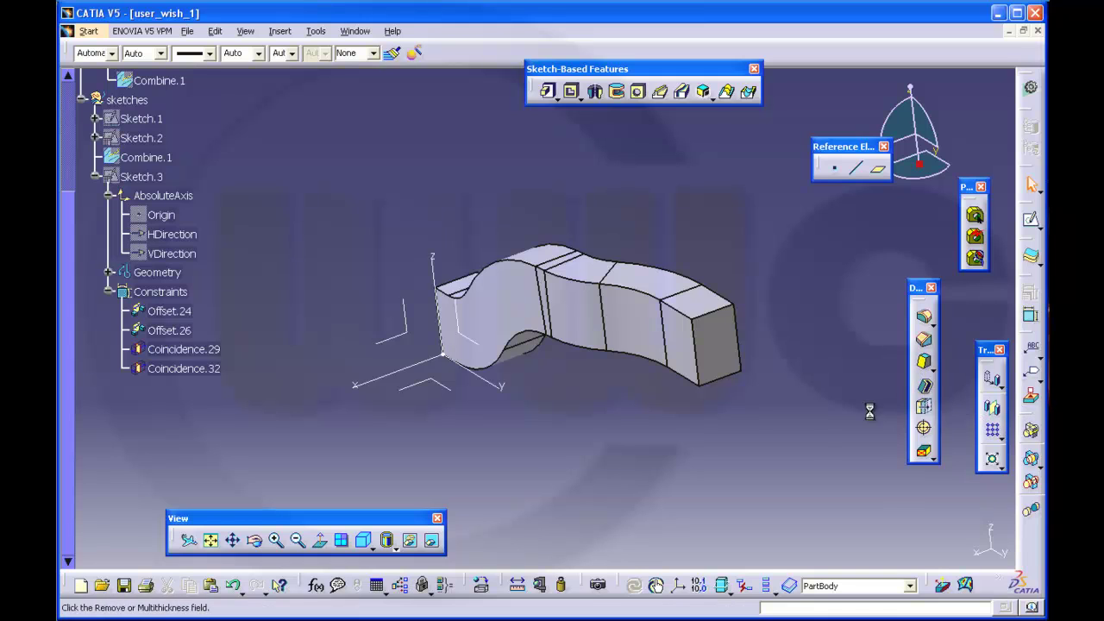
middle_drag(786, 412, 721, 400)
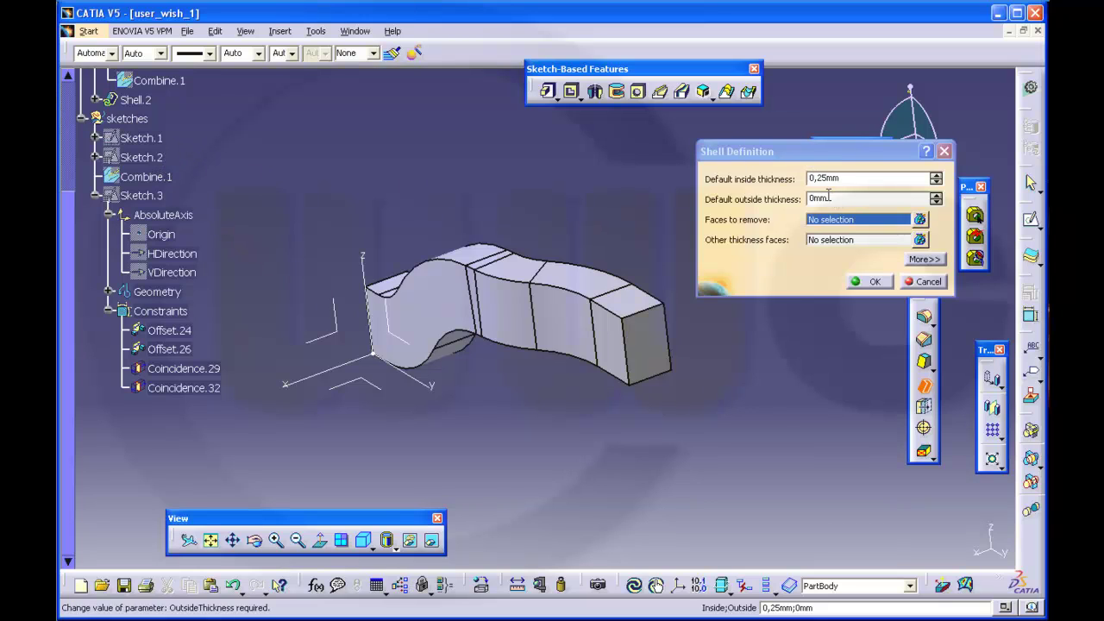
click(587, 321)
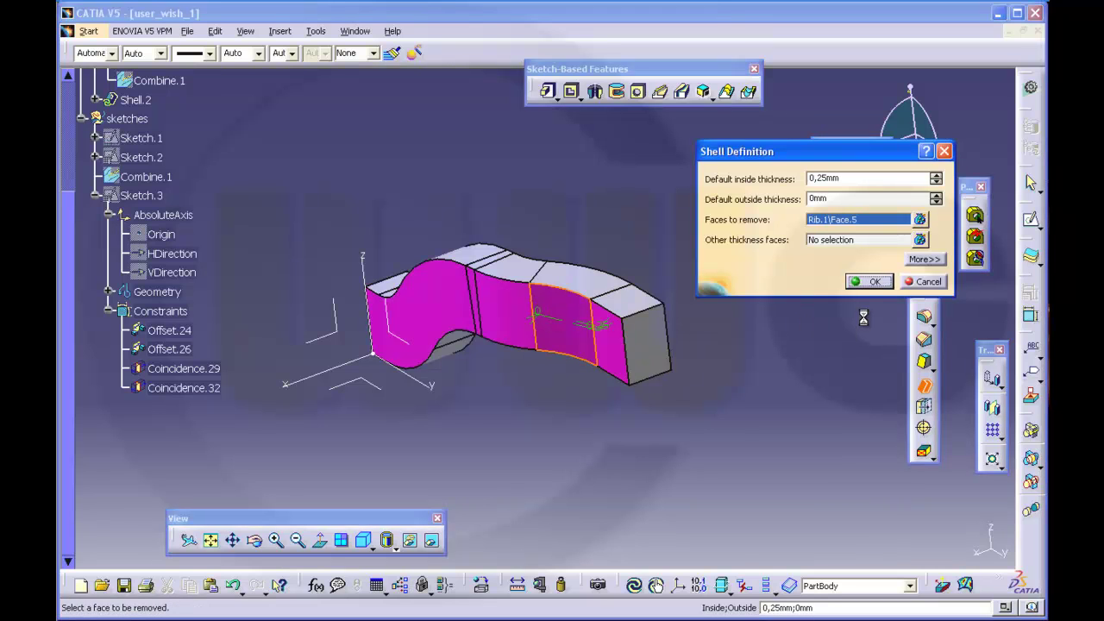
click(657, 349)
middle_drag(656, 349, 446, 239)
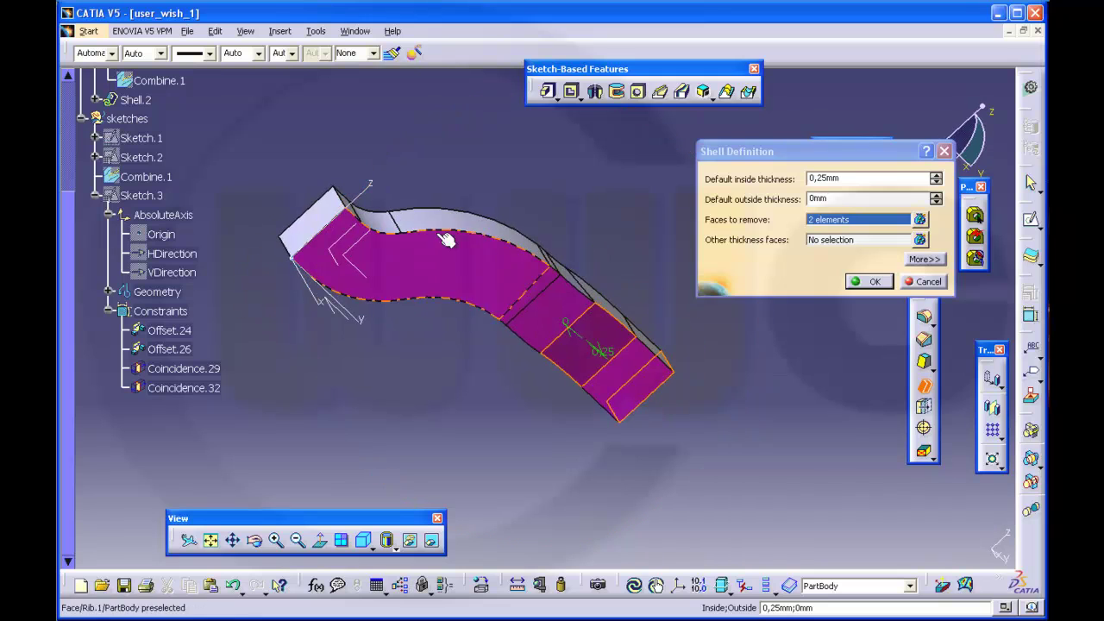
click(328, 215)
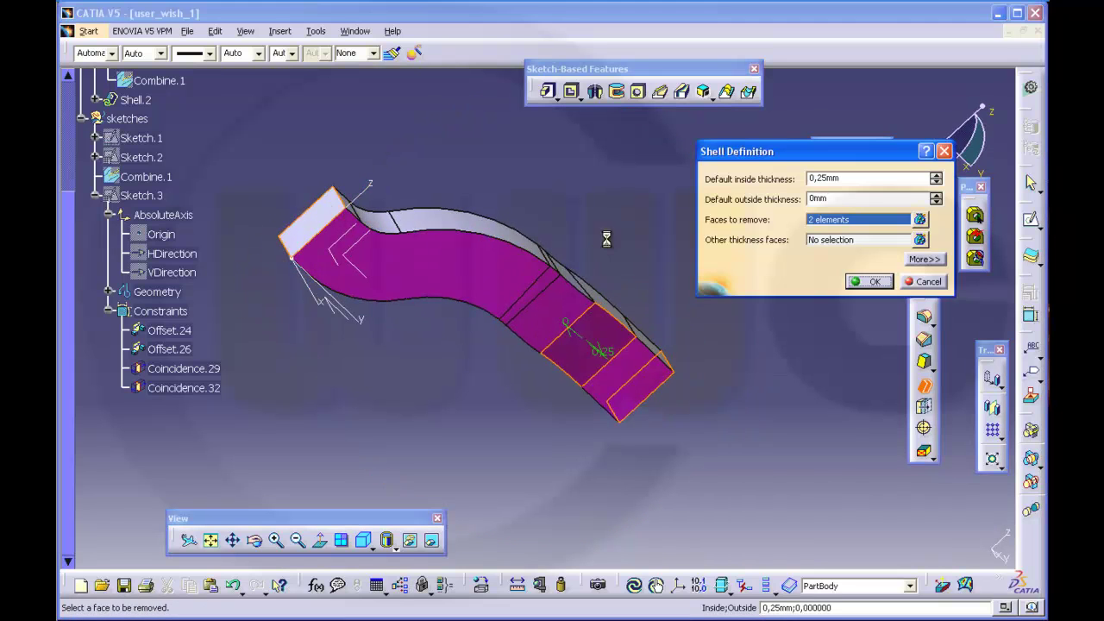
click(871, 283)
- Fillet the channel's two long inner edges between web and flanges with a 0.125 mm radius and Tangency selection
middle_drag(724, 252, 750, 237)
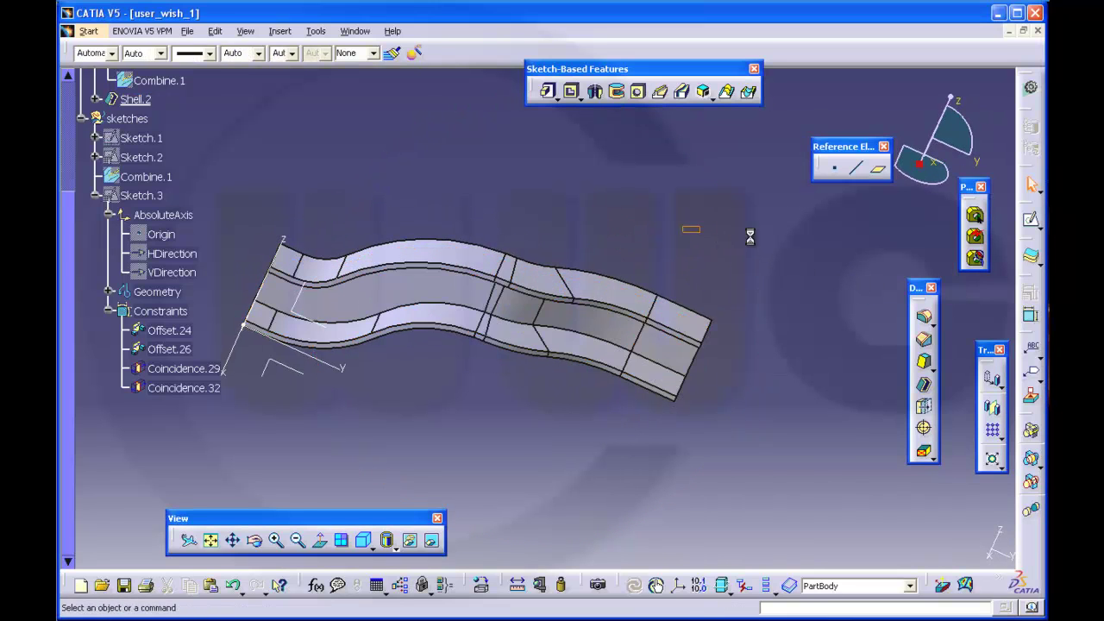
click(925, 324)
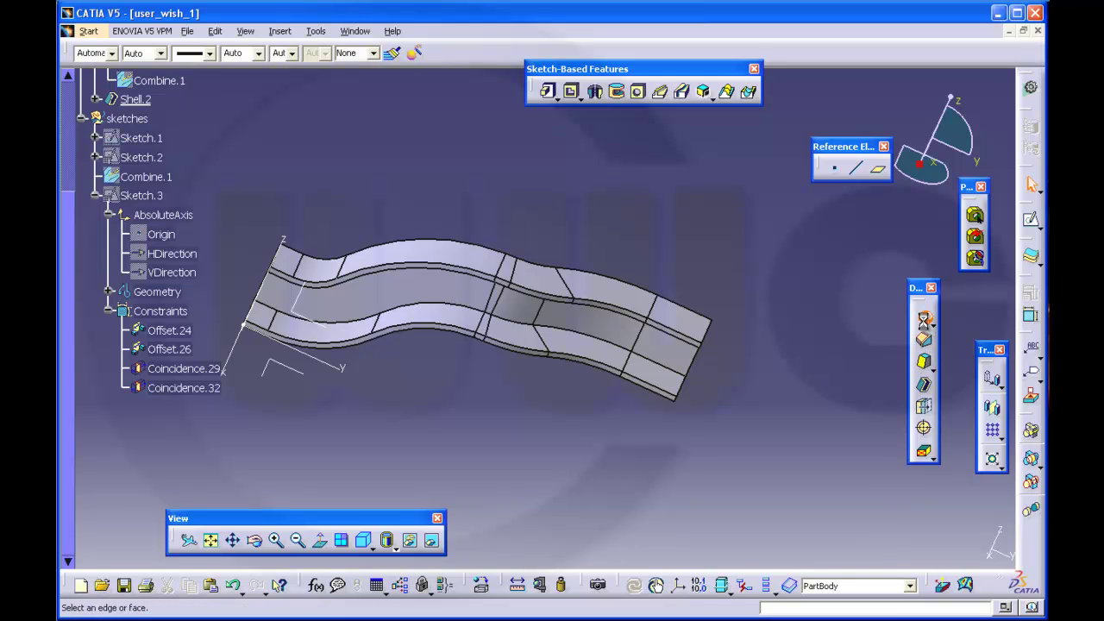
click(660, 369)
middle_drag(682, 424, 623, 291)
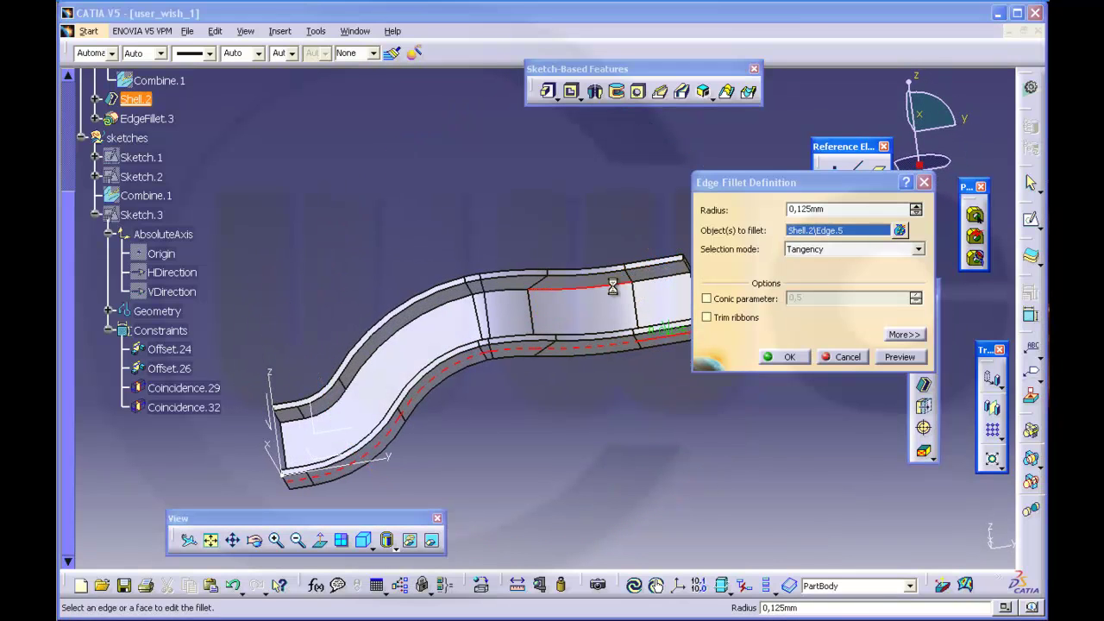
click(619, 288)
click(801, 359)
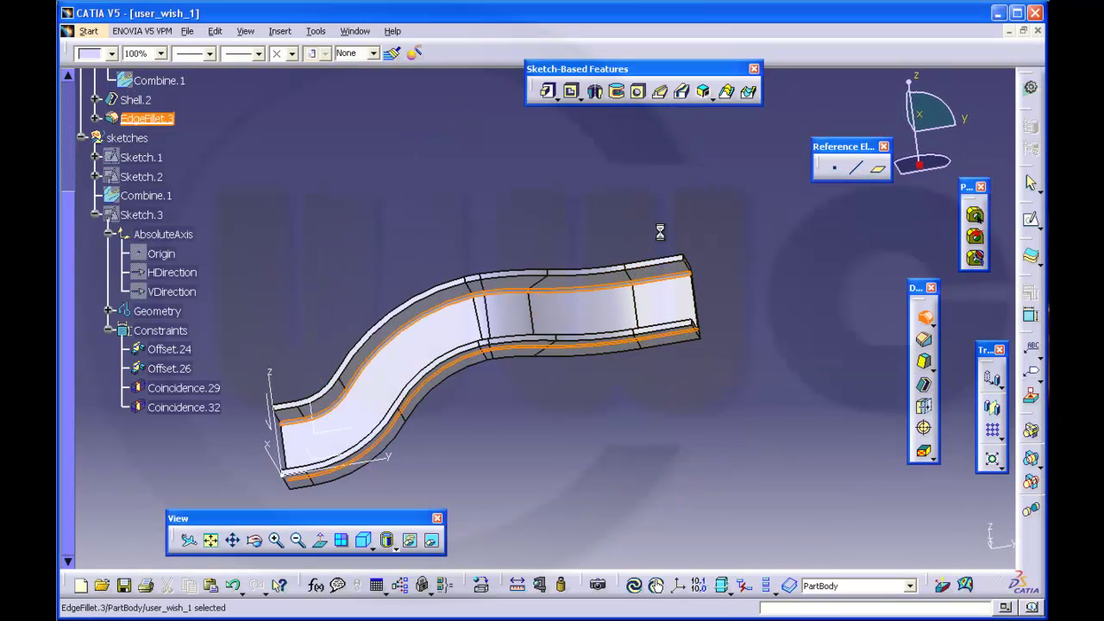
- Fillet the channel's two long outer edges along the web with a 0.375 mm radius and Tangency selection
middle_drag(658, 229, 716, 321)
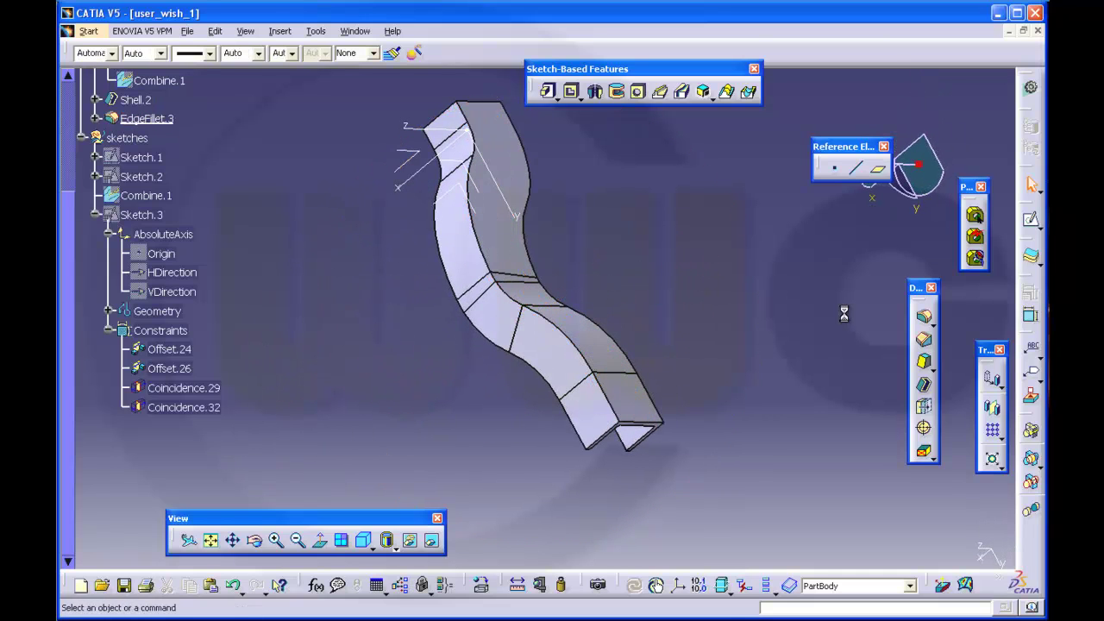
click(926, 320)
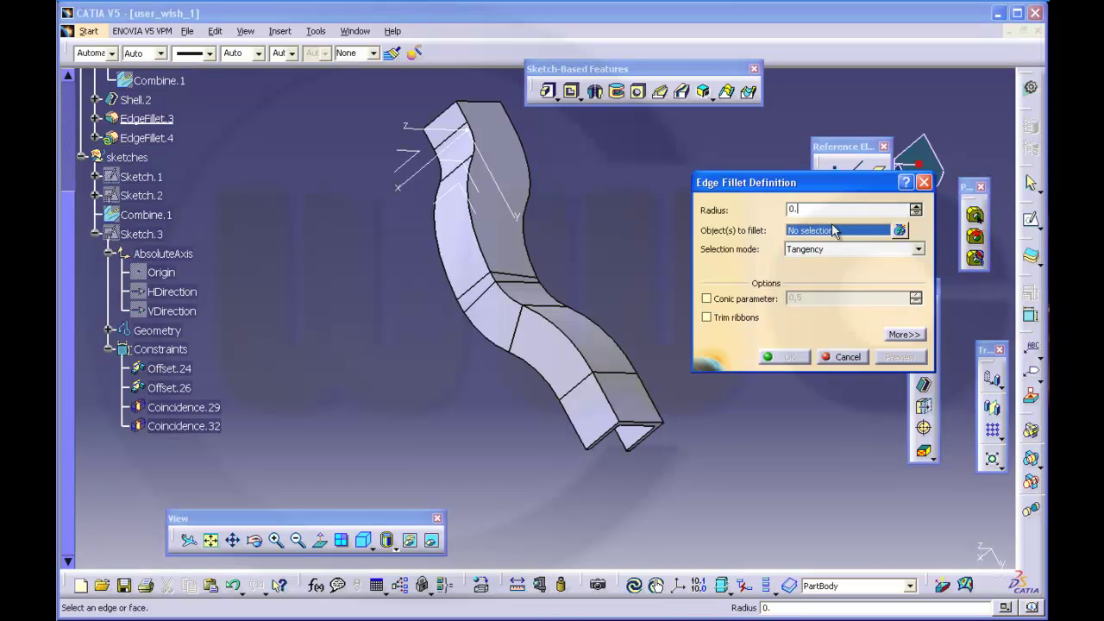
text(0.375)
key(Return)
click(480, 245)
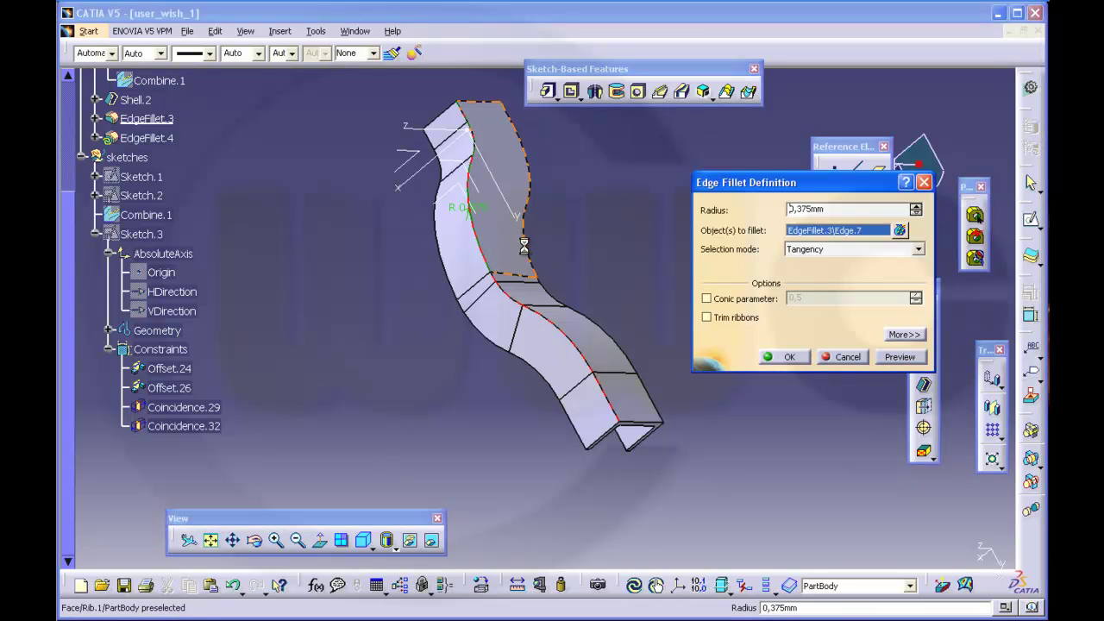
click(535, 249)
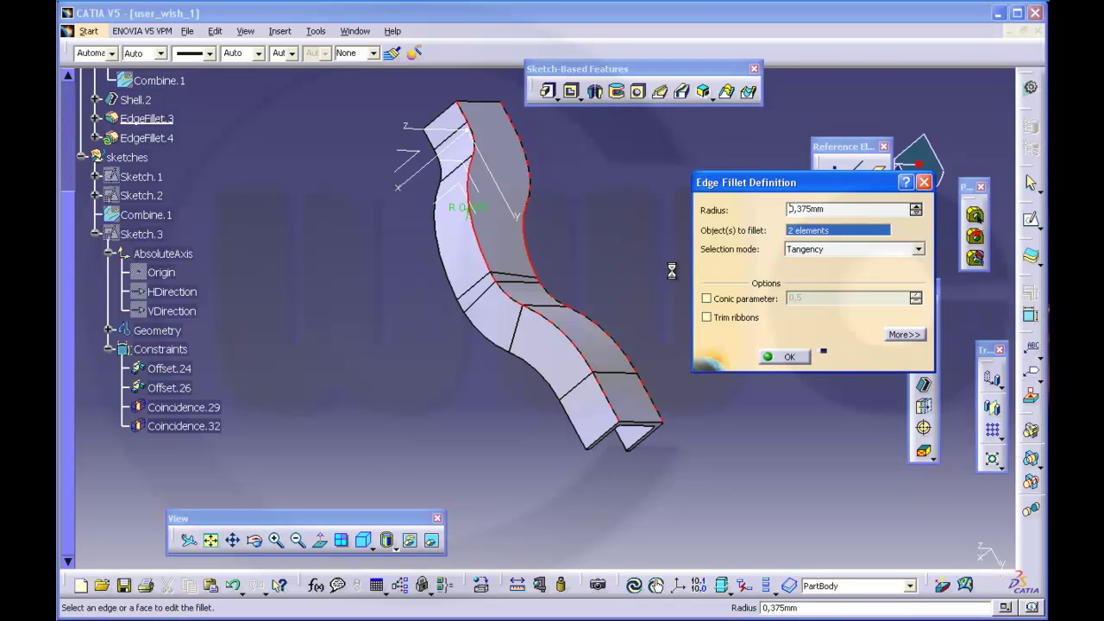
click(775, 357)
middle_drag(762, 343, 650, 218)
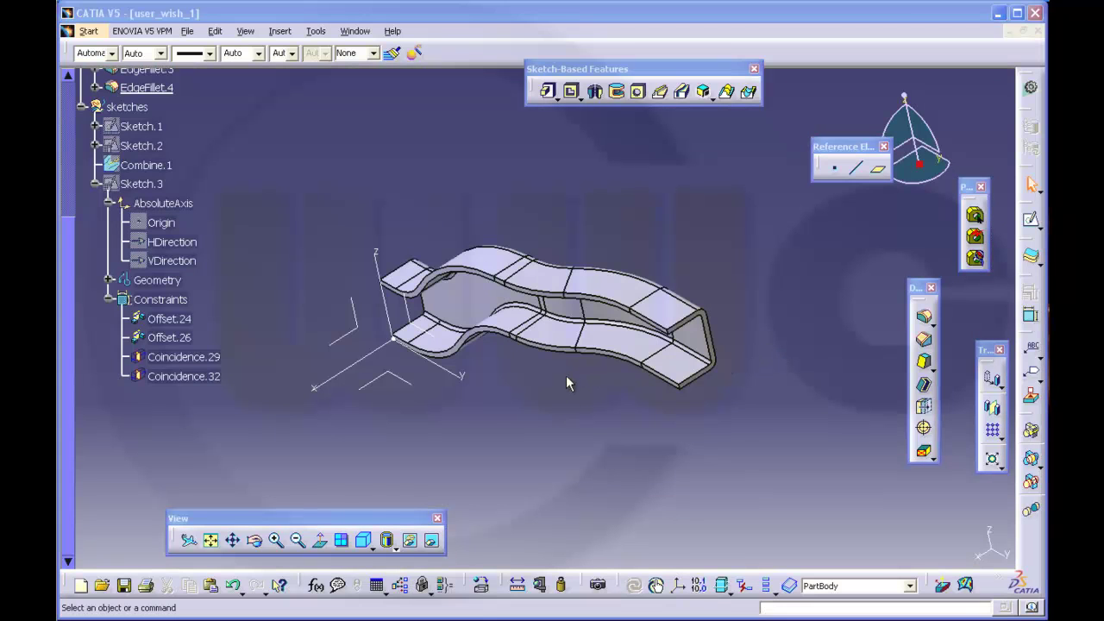
- Delete Shell.2, EdgeFillet.3 and EdgeFillet.4 from the PartBody
middle_drag(566, 375, 593, 442)
scroll(459, 271, up, 2)
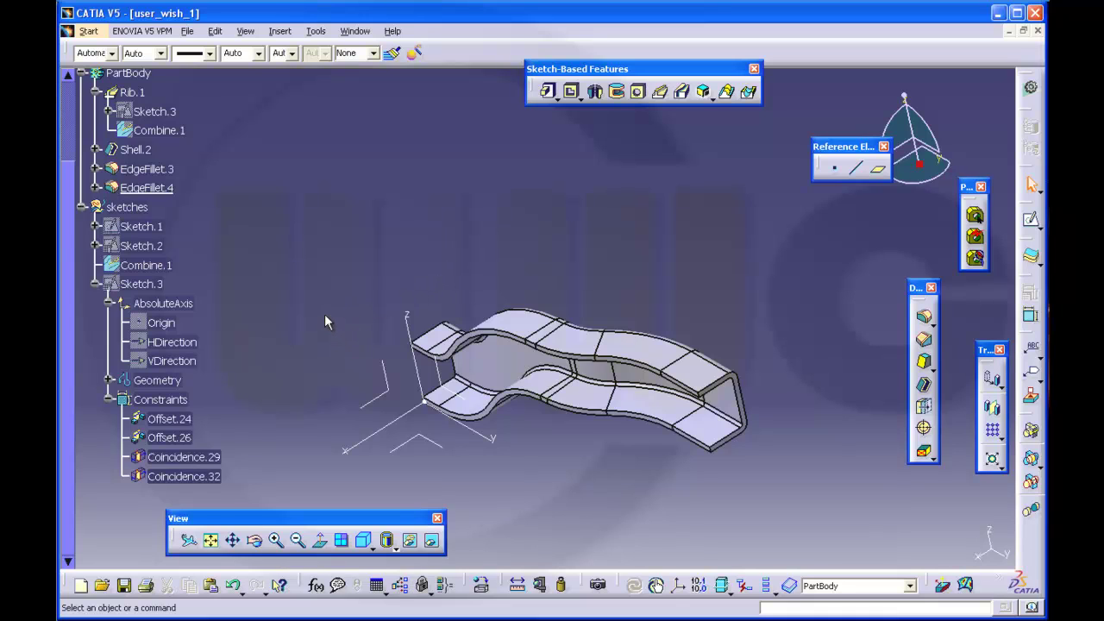
scroll(324, 314, up, 1)
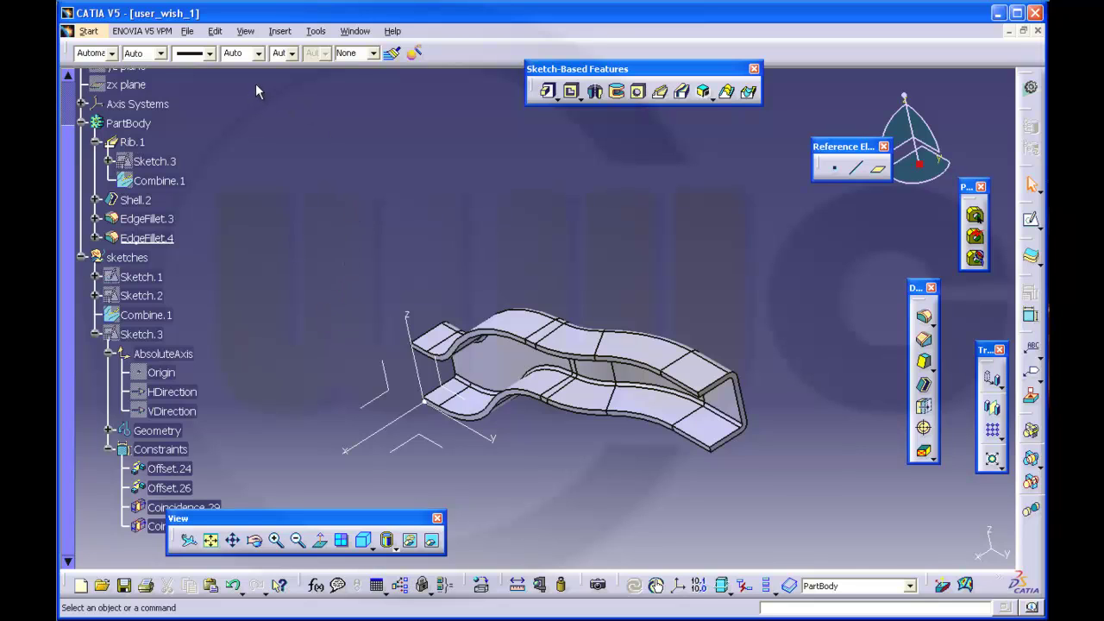
click(94, 335)
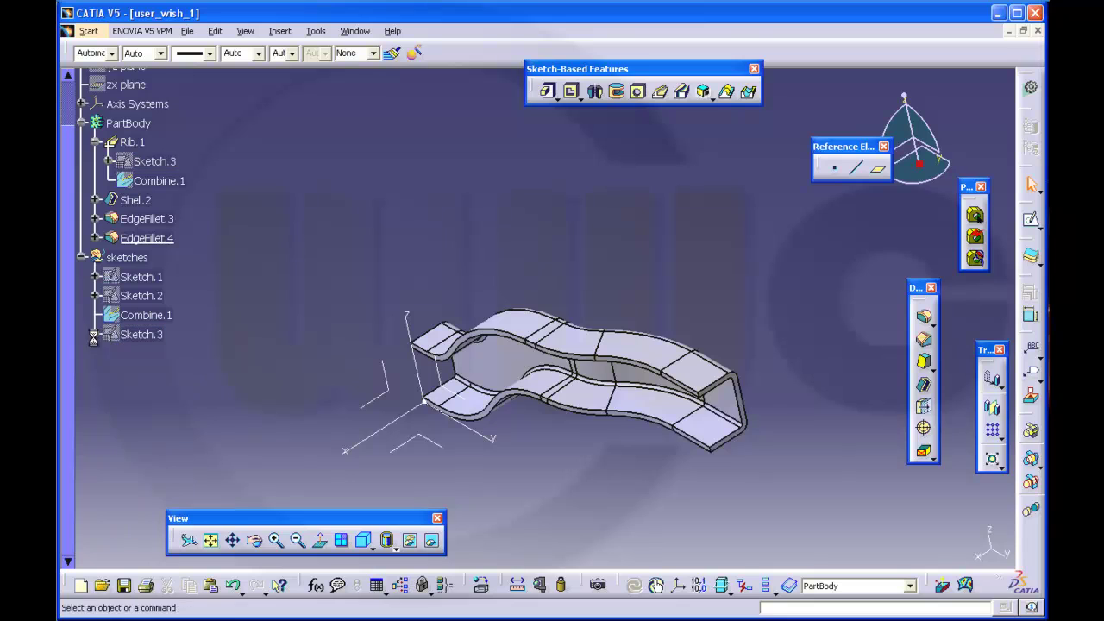
click(146, 238)
shift+click(144, 199)
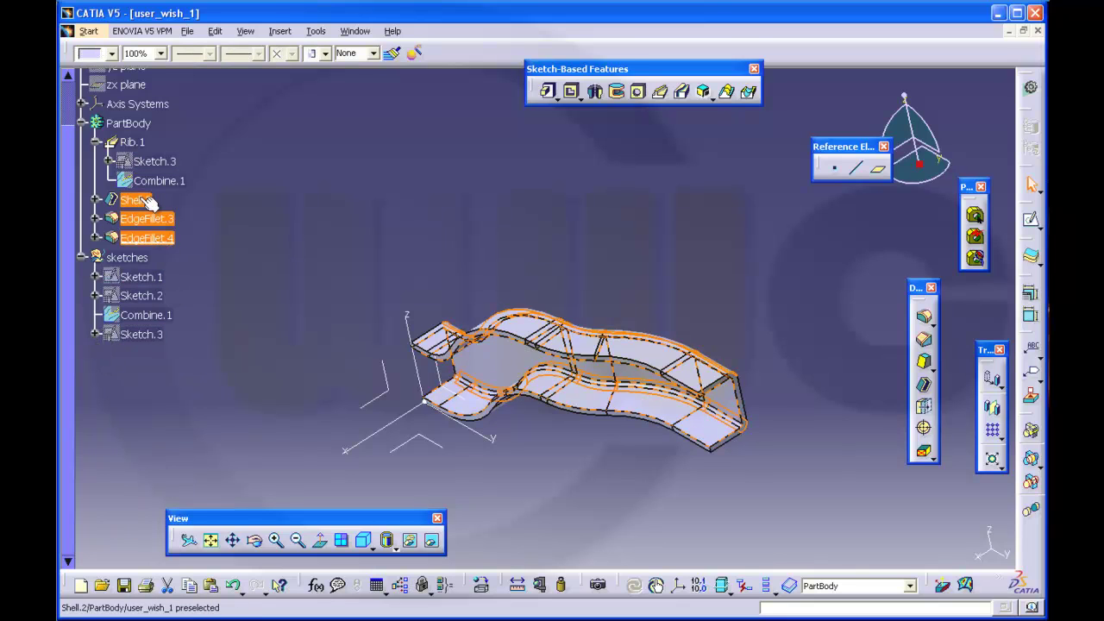
shift+click(142, 142)
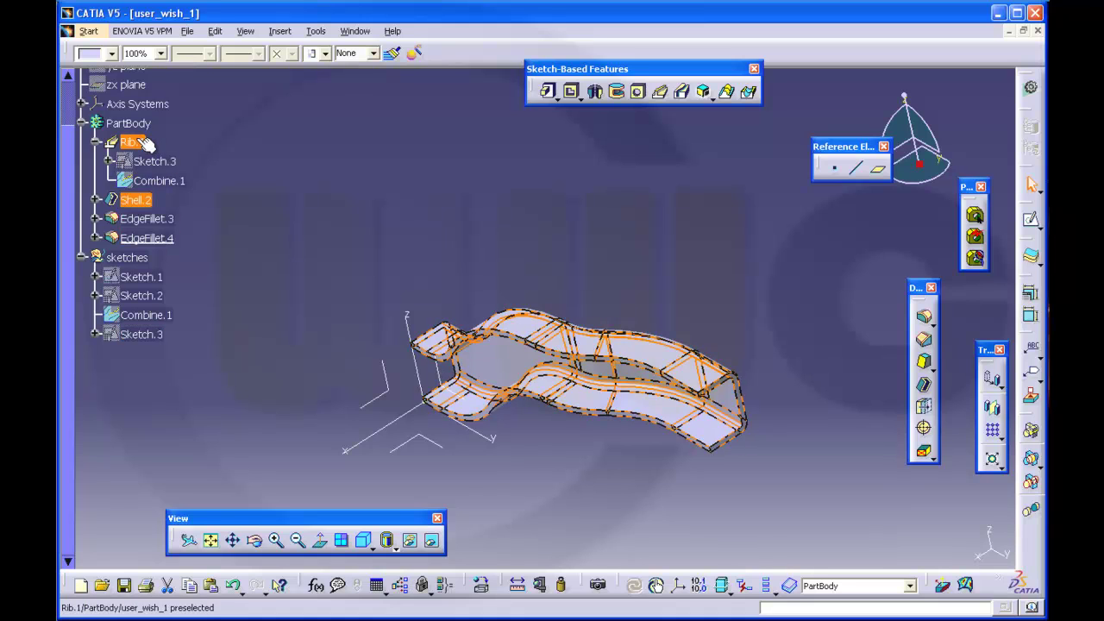
click(142, 200)
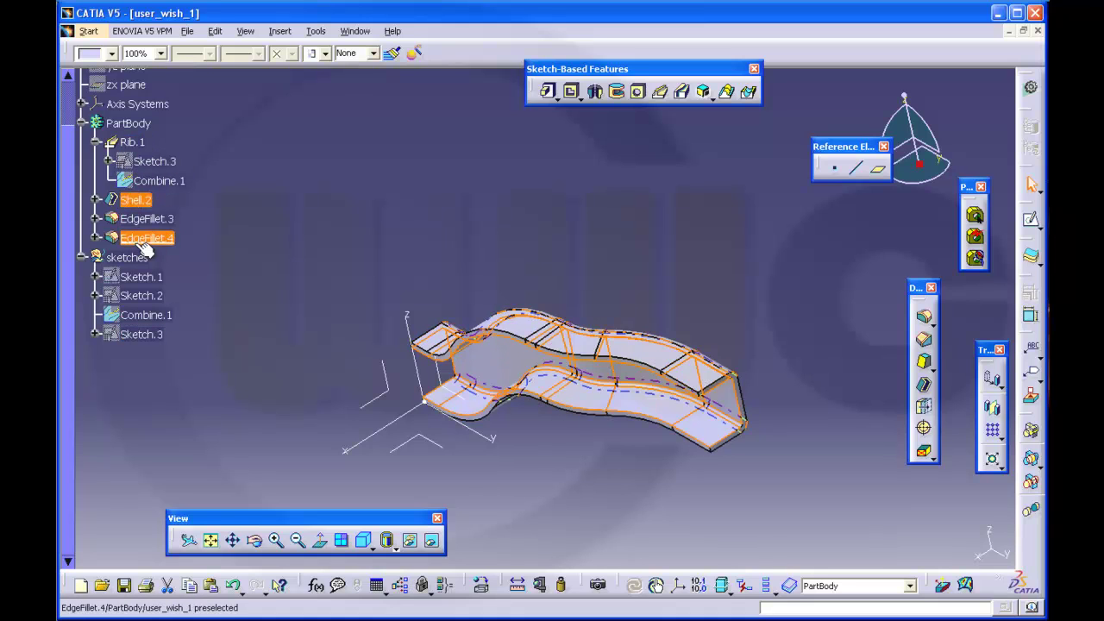
shift+click(145, 241)
right_click(144, 243)
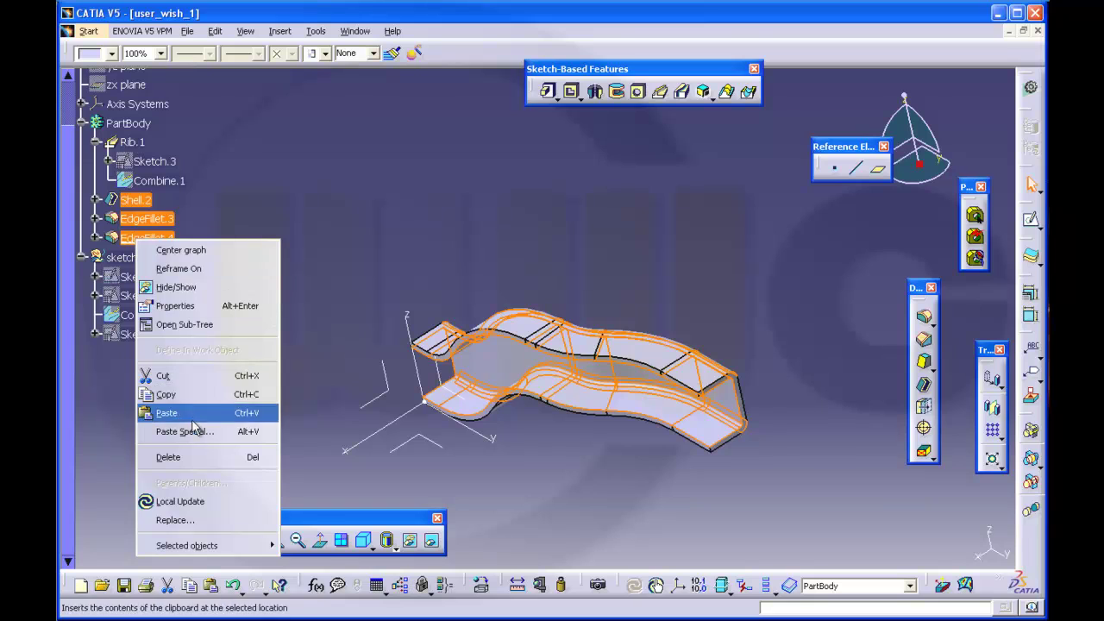
click(201, 453)
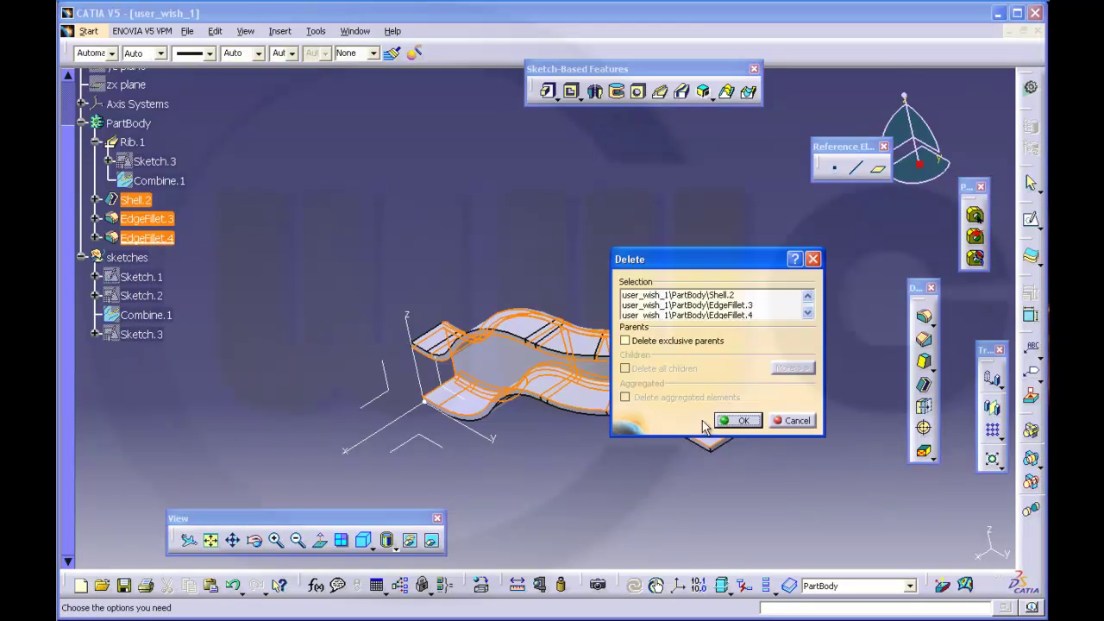
click(736, 421)
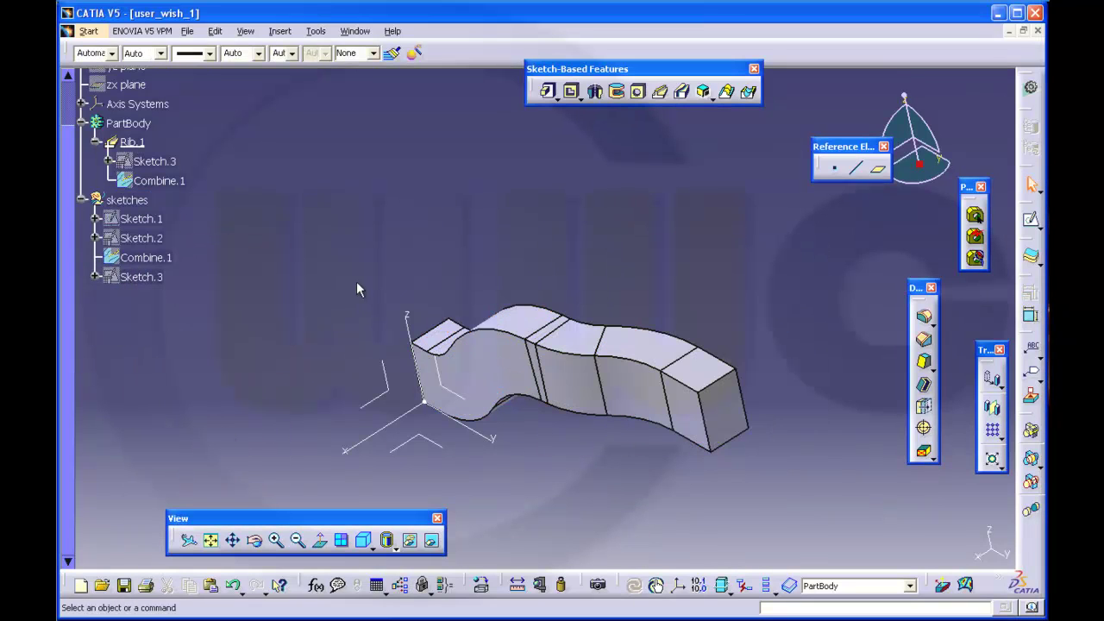
- Delete Rib.1 from the PartBody, and delete Combine.1 and Sketch.3 from the sketches set
right_click(131, 143)
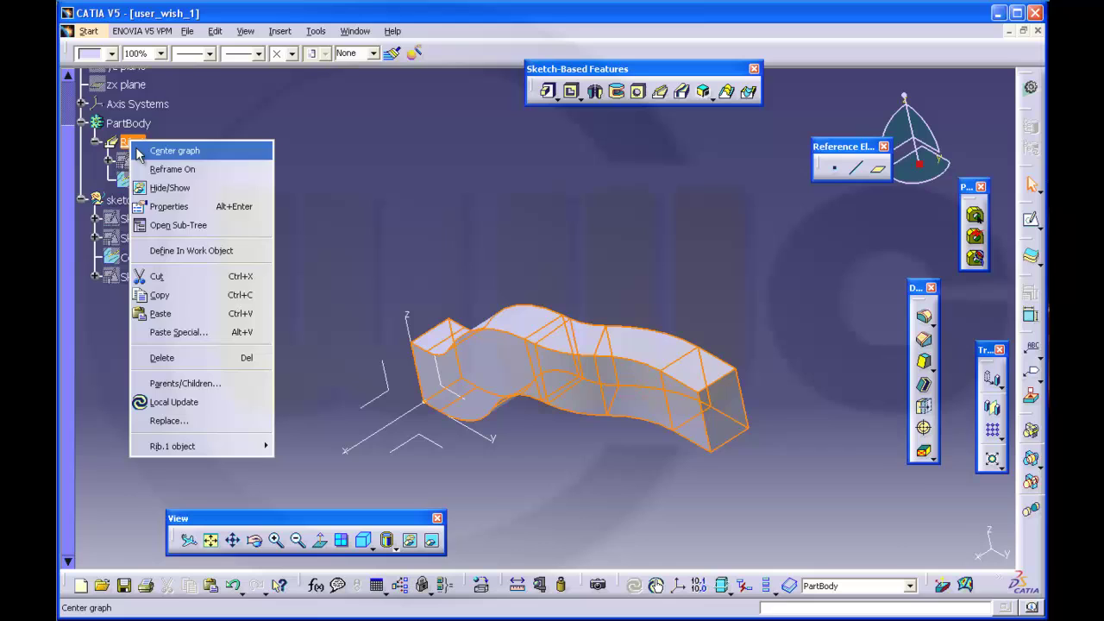
click(188, 358)
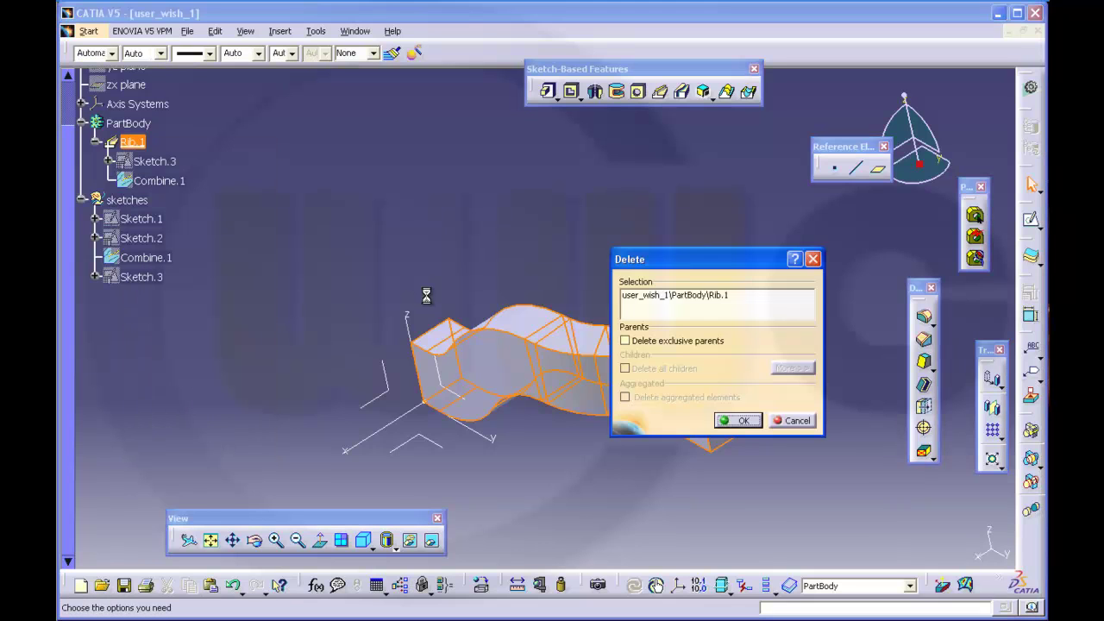
click(739, 422)
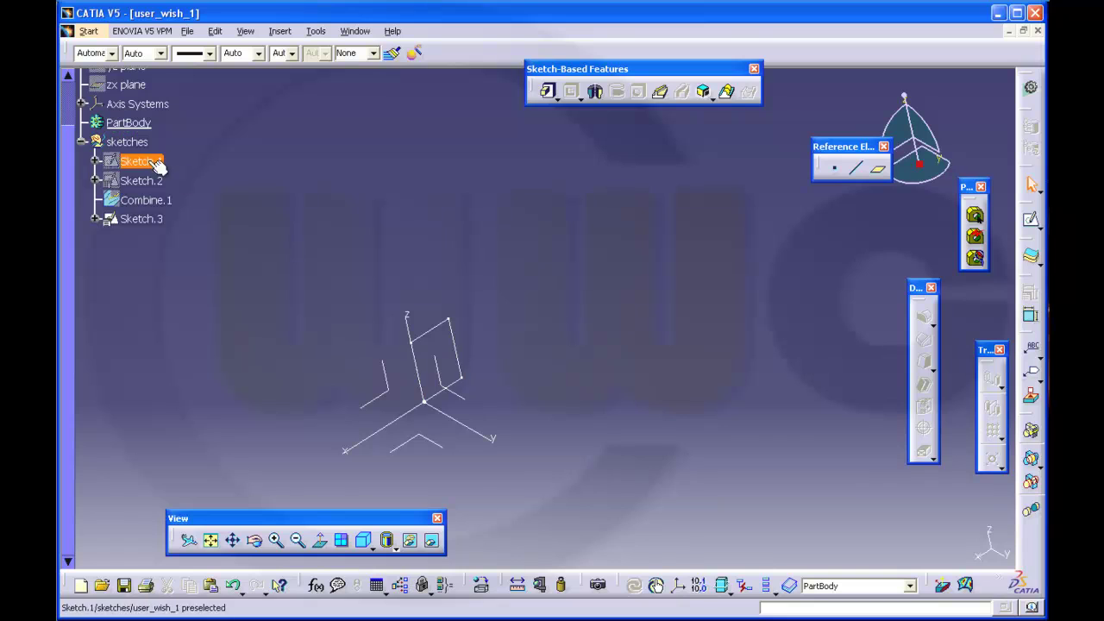
click(154, 202)
ctrl+click(156, 220)
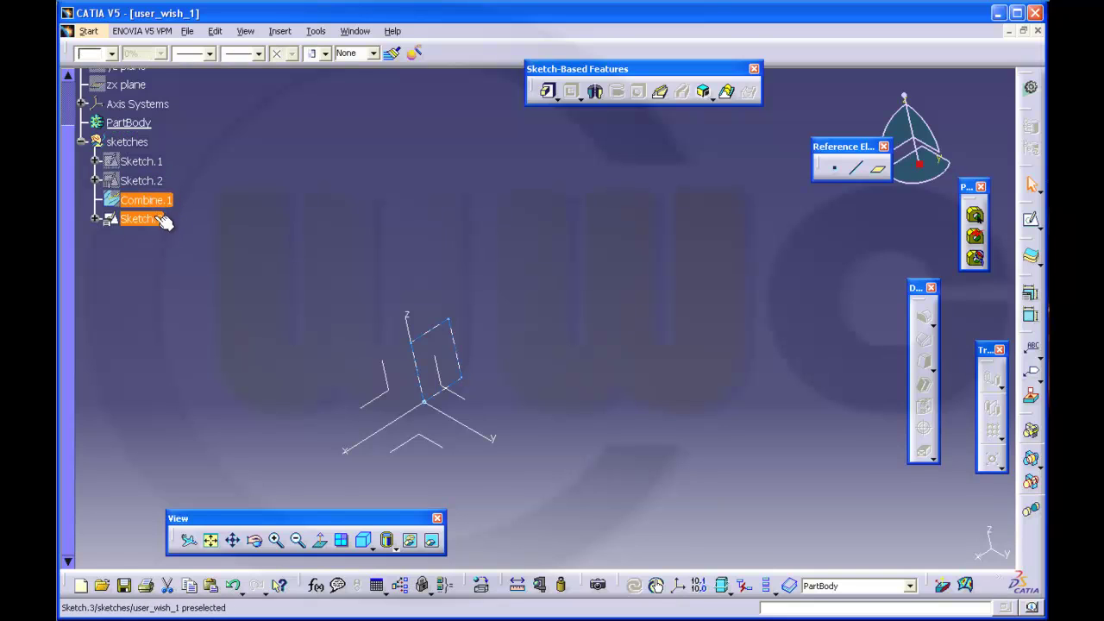
right_click(156, 223)
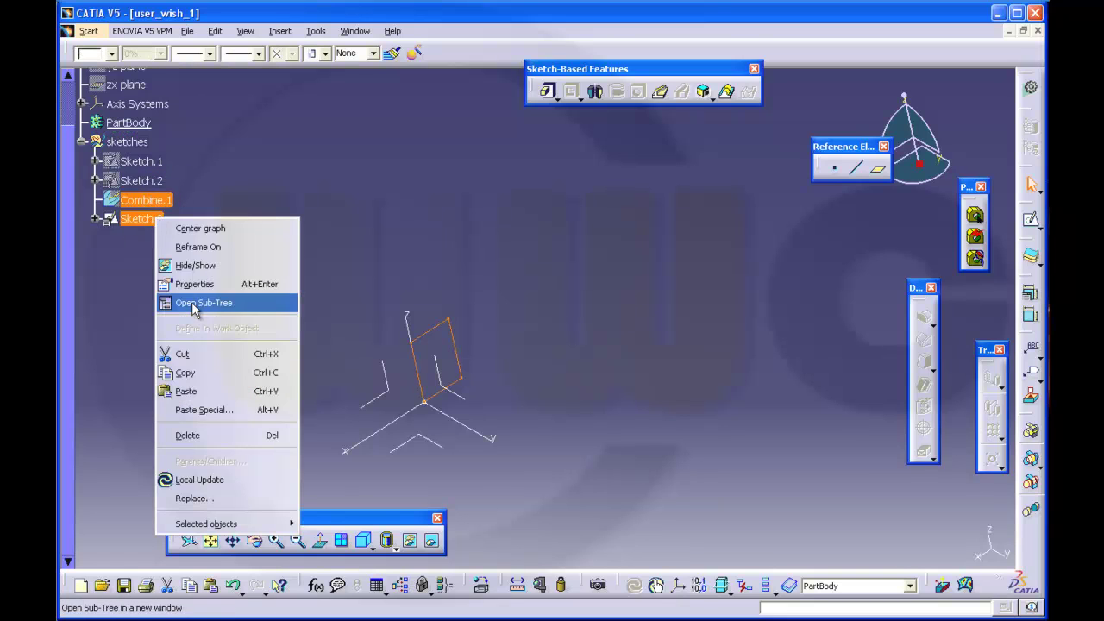
click(207, 435)
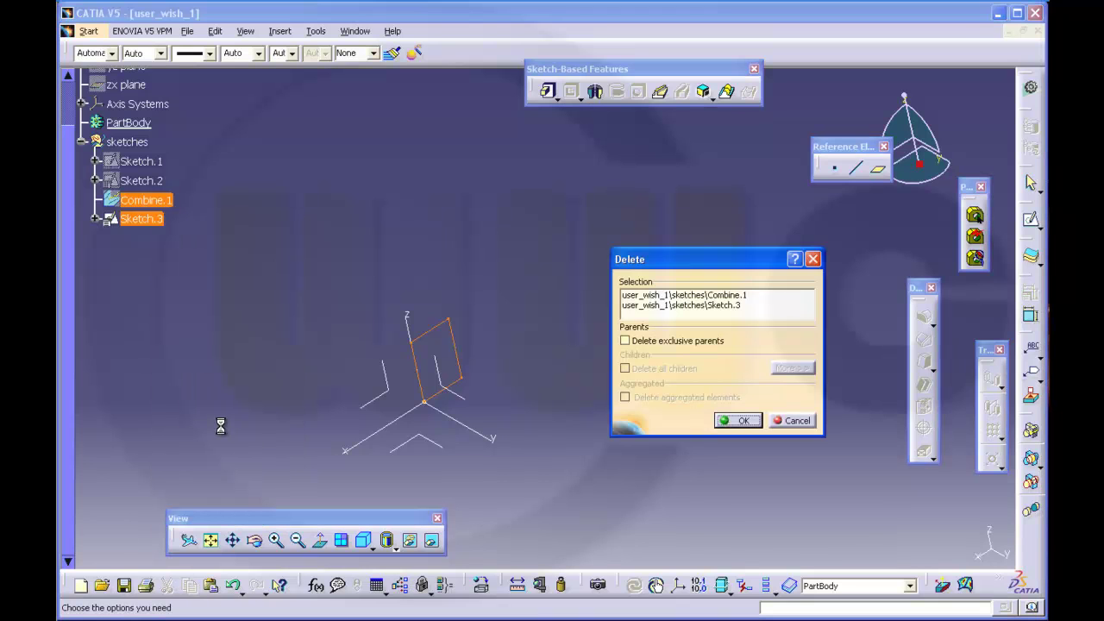
click(743, 422)
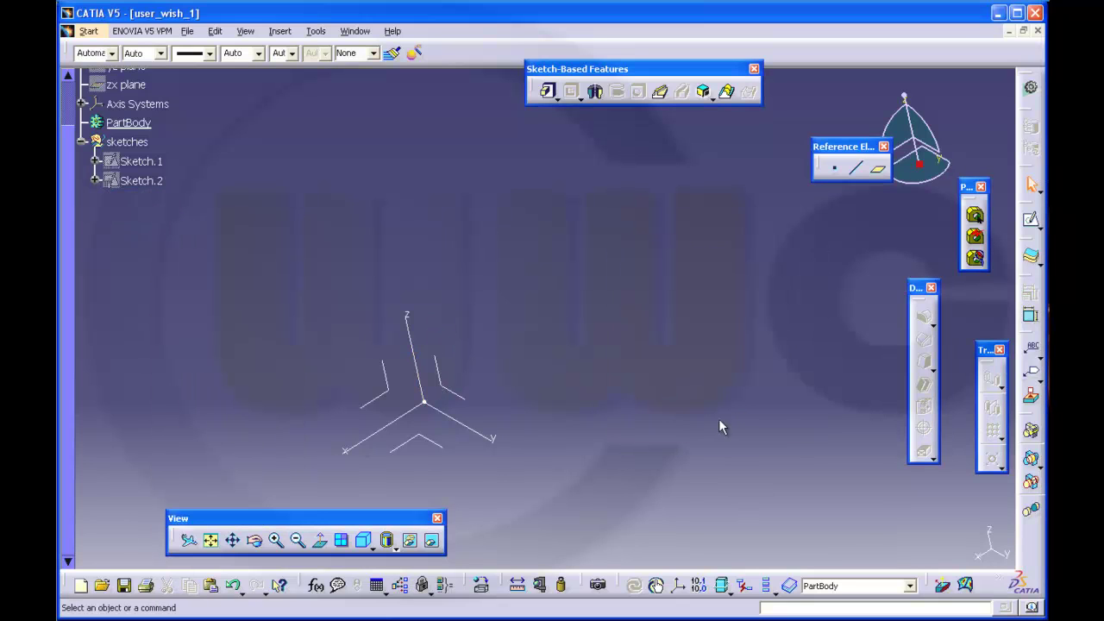
- Show the hidden Sketch.1 and Sketch.2 in the sketches set
click(140, 180)
click(141, 161)
ctrl+click(143, 181)
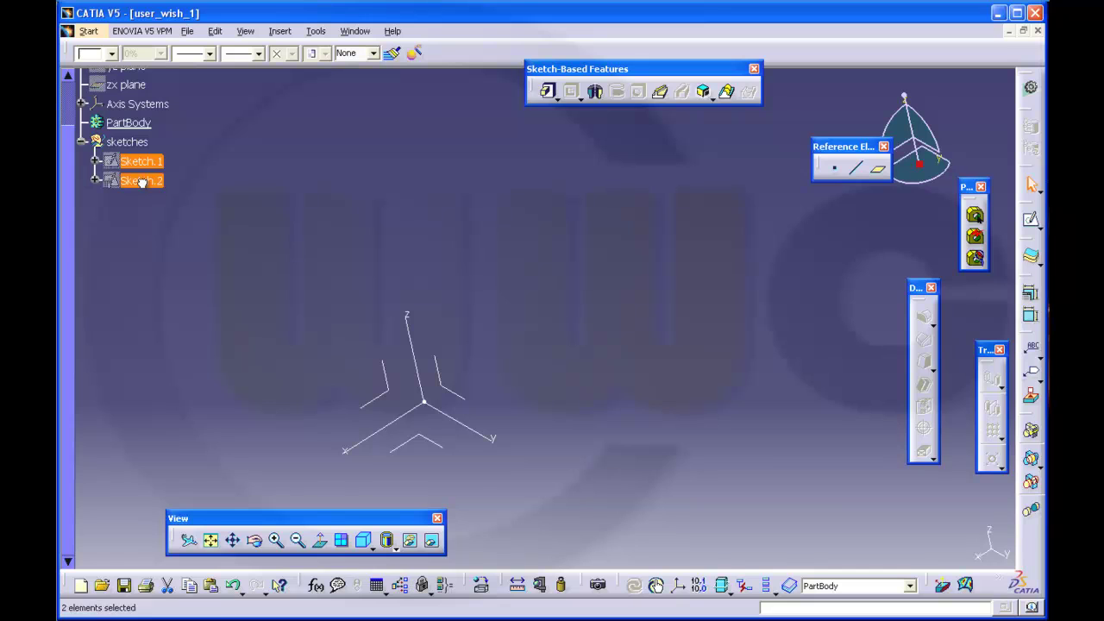
right_click(144, 190)
click(259, 229)
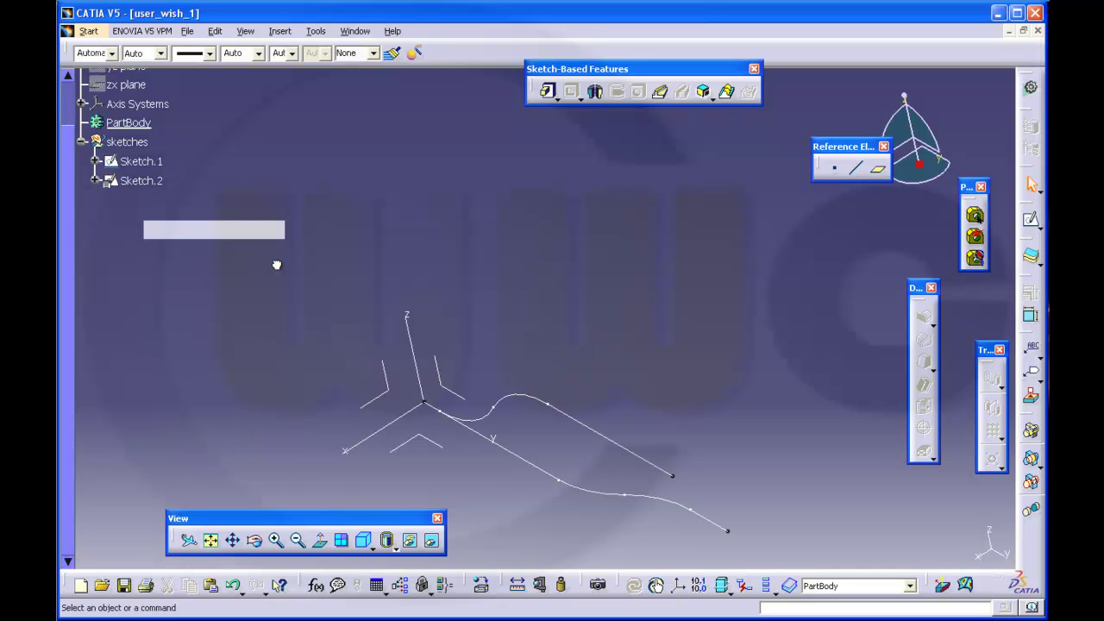
- Open Sketch.1 from the sketches set for editing
middle_drag(329, 296, 336, 262)
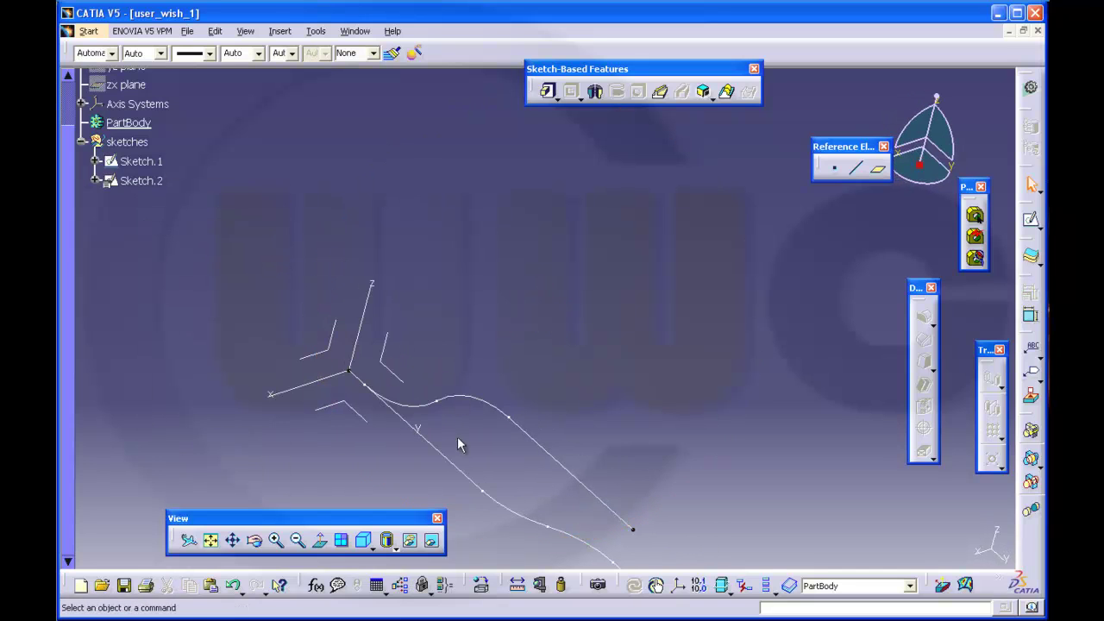
mouse_move(458, 442)
middle_down()
mouse_move(468, 419)
mouse_move(449, 405)
middle_up()
click(141, 162)
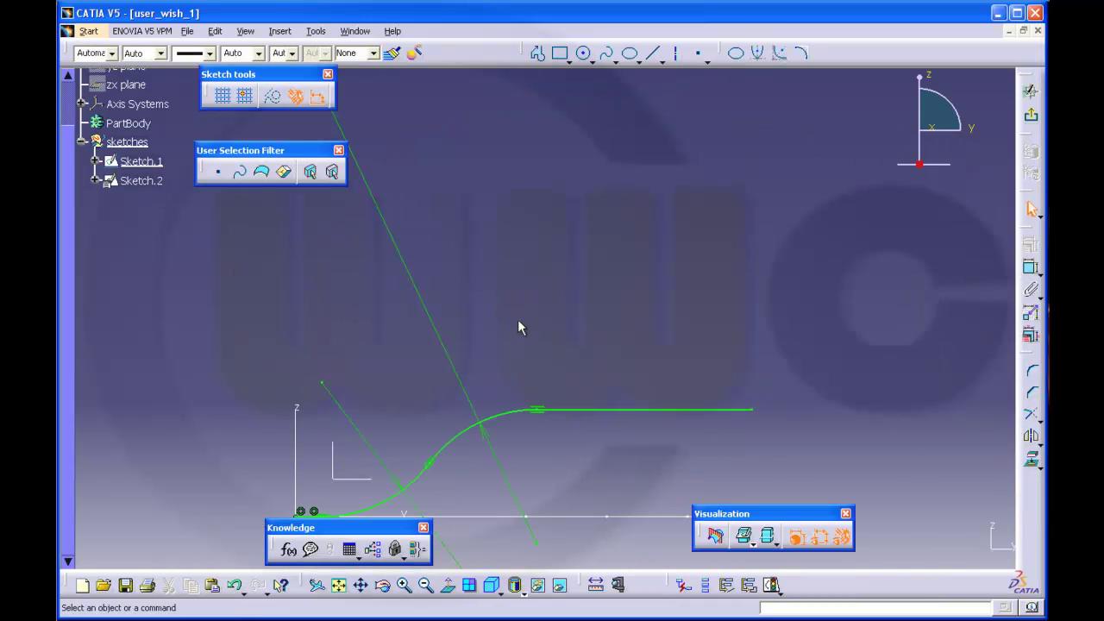
middle_drag(519, 328, 593, 240)
middle_drag(594, 249, 602, 260)
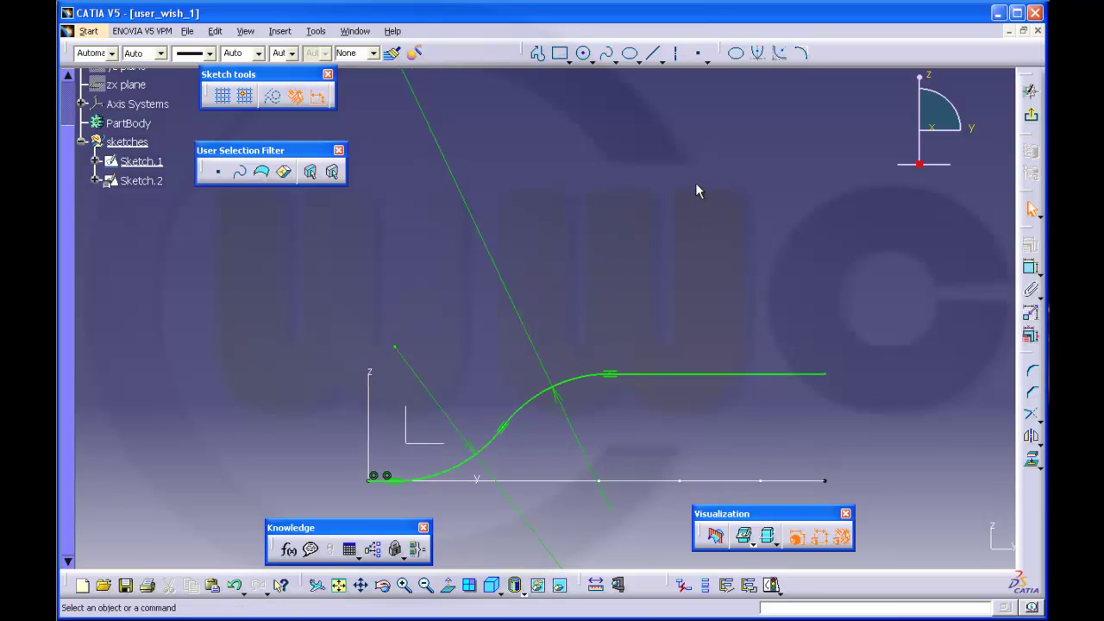
- Translate a single duplicate of the whole S-curve chain 3 mm vertically upward, starting from the origin endpoint
click(389, 479)
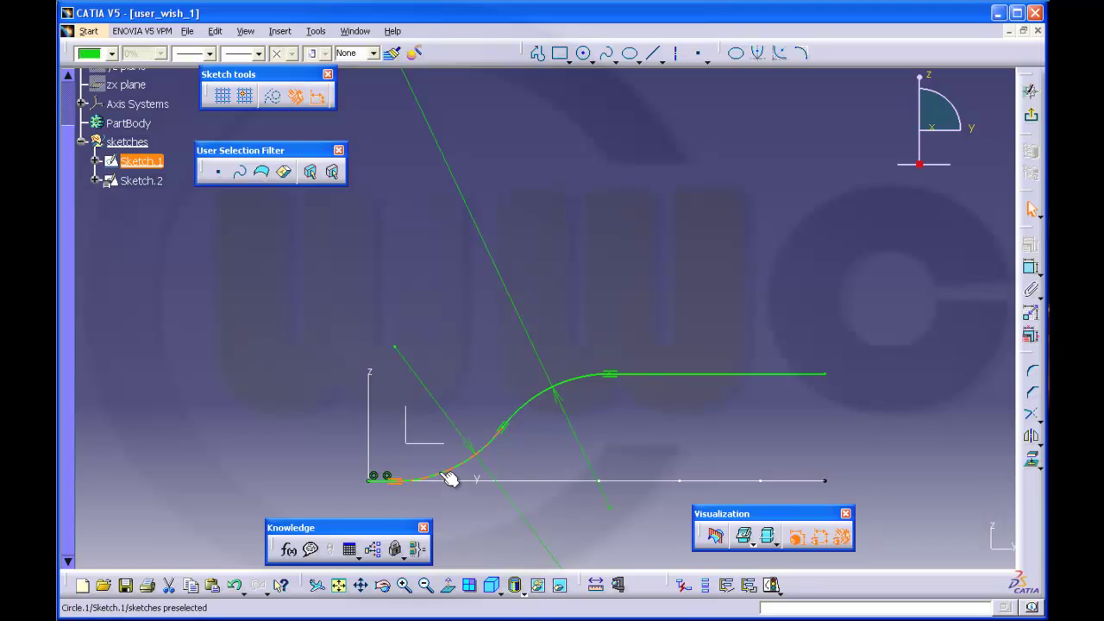
click(695, 376)
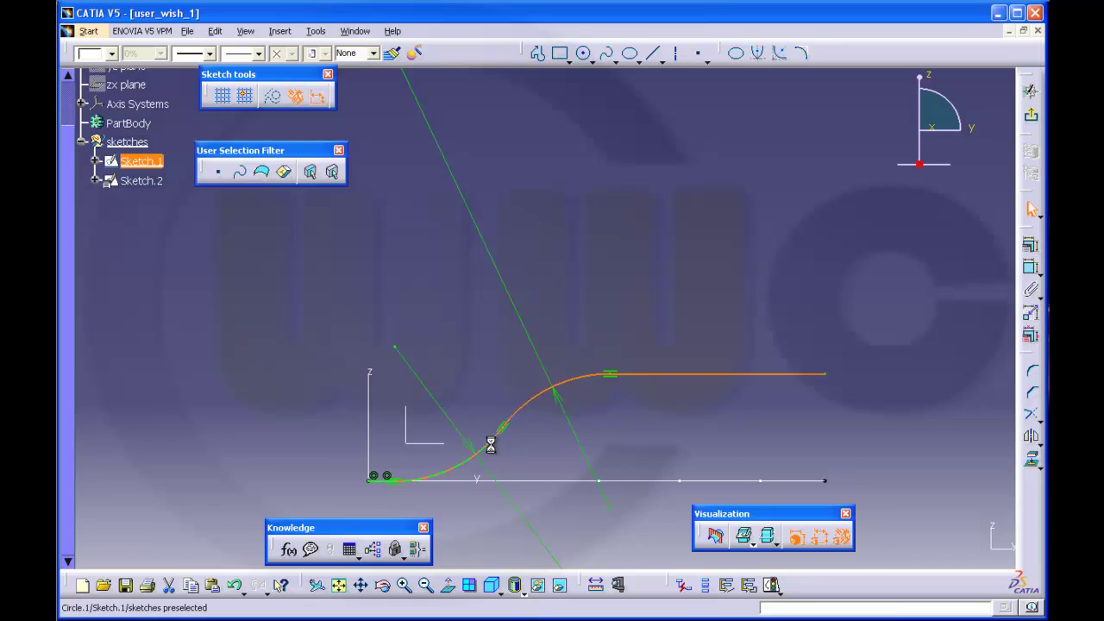
ctrl+click(390, 488)
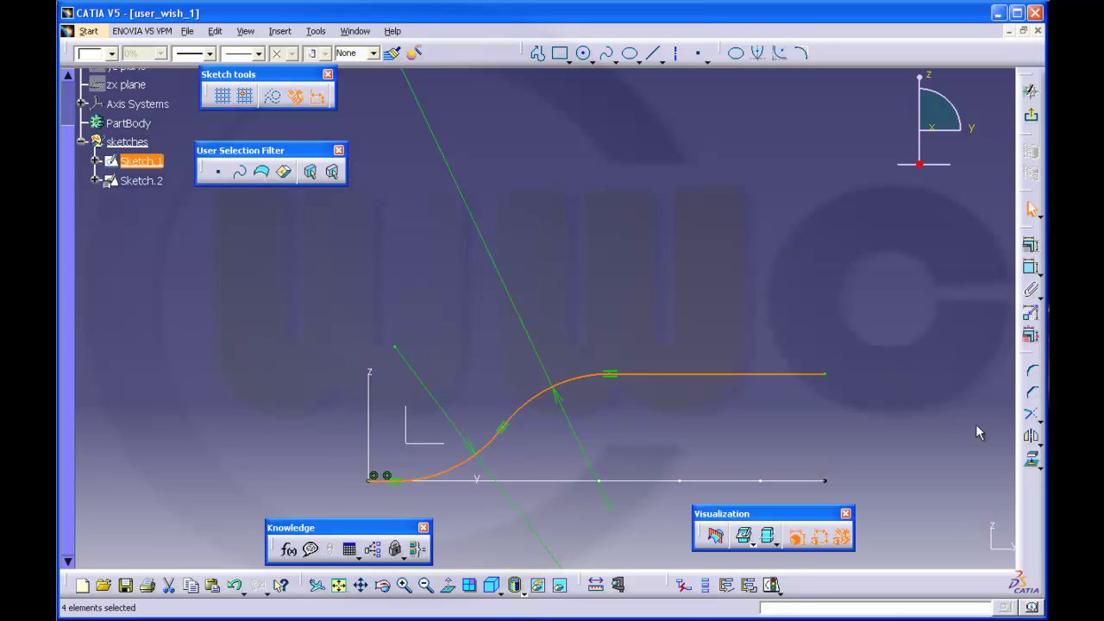
click(1041, 446)
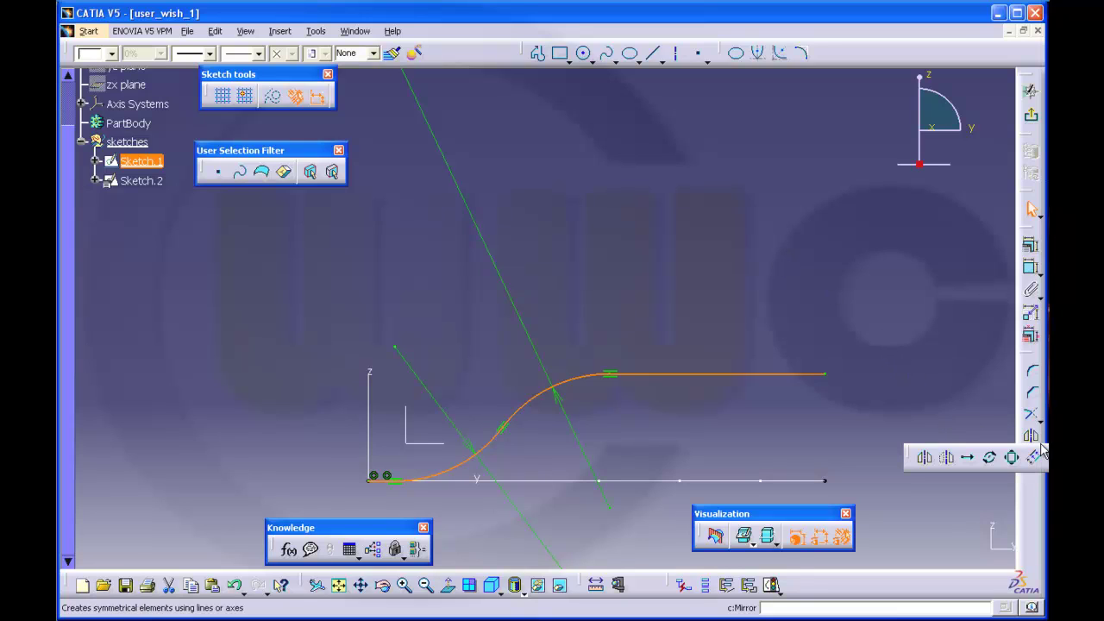
click(968, 459)
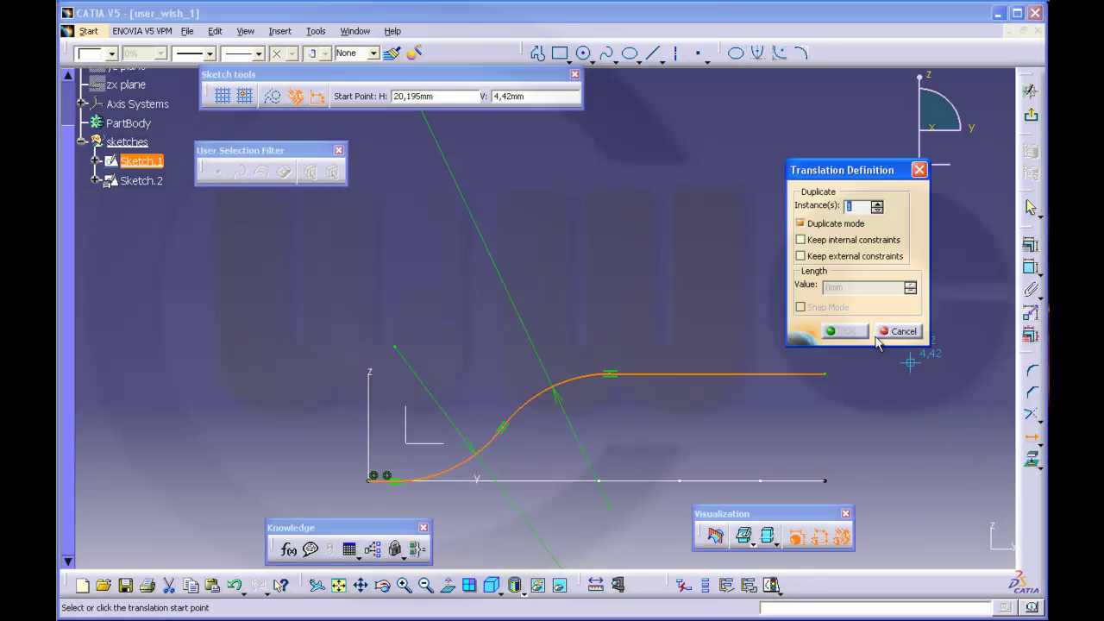
click(373, 478)
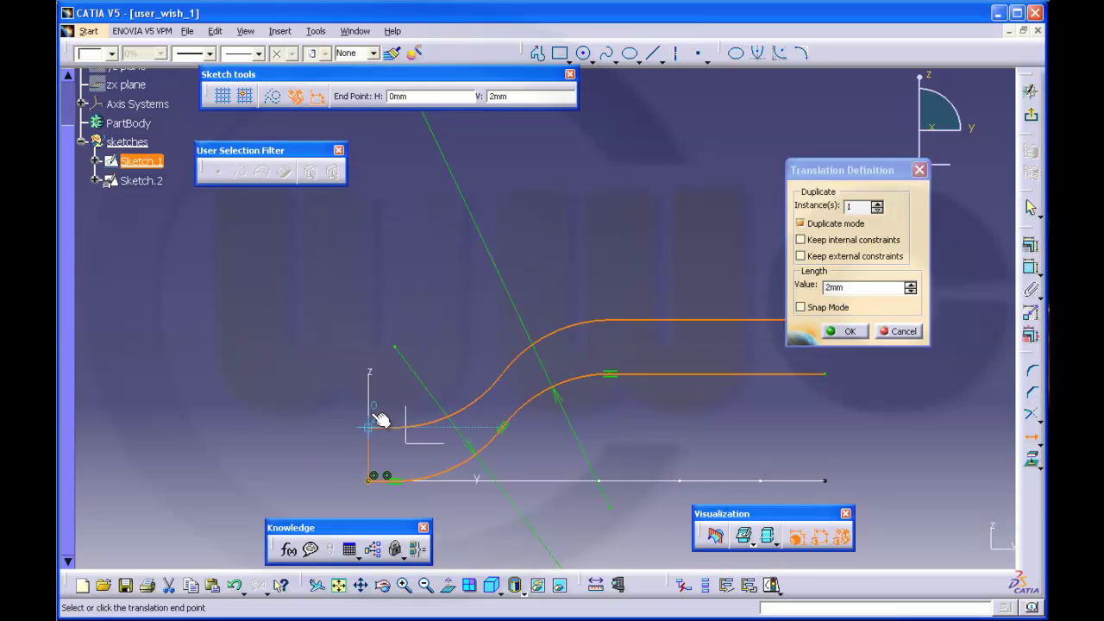
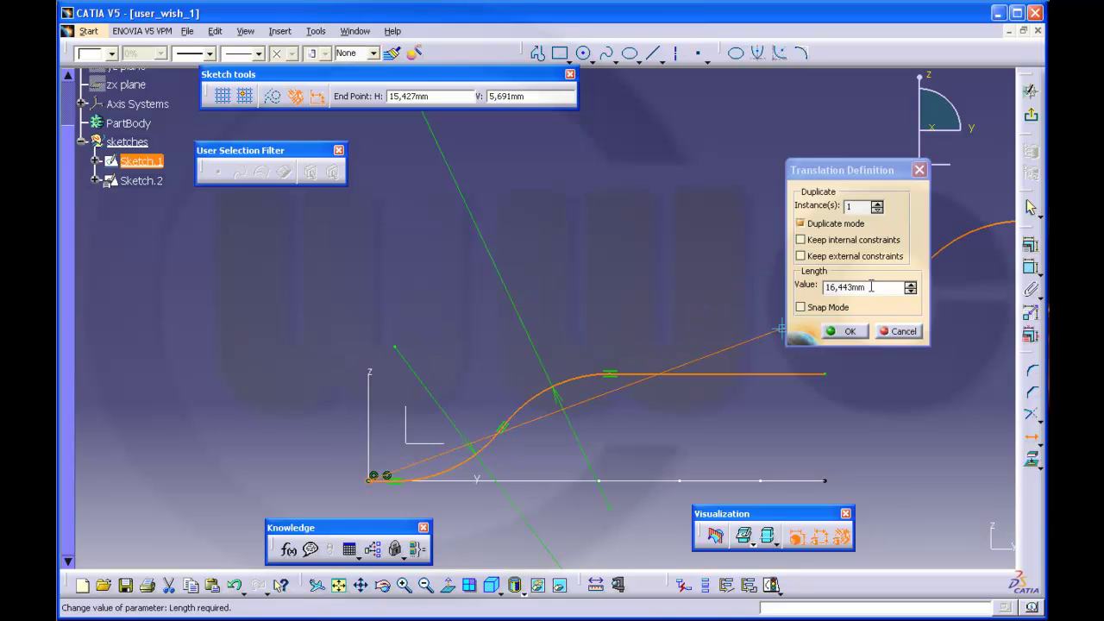
drag(871, 287, 817, 286)
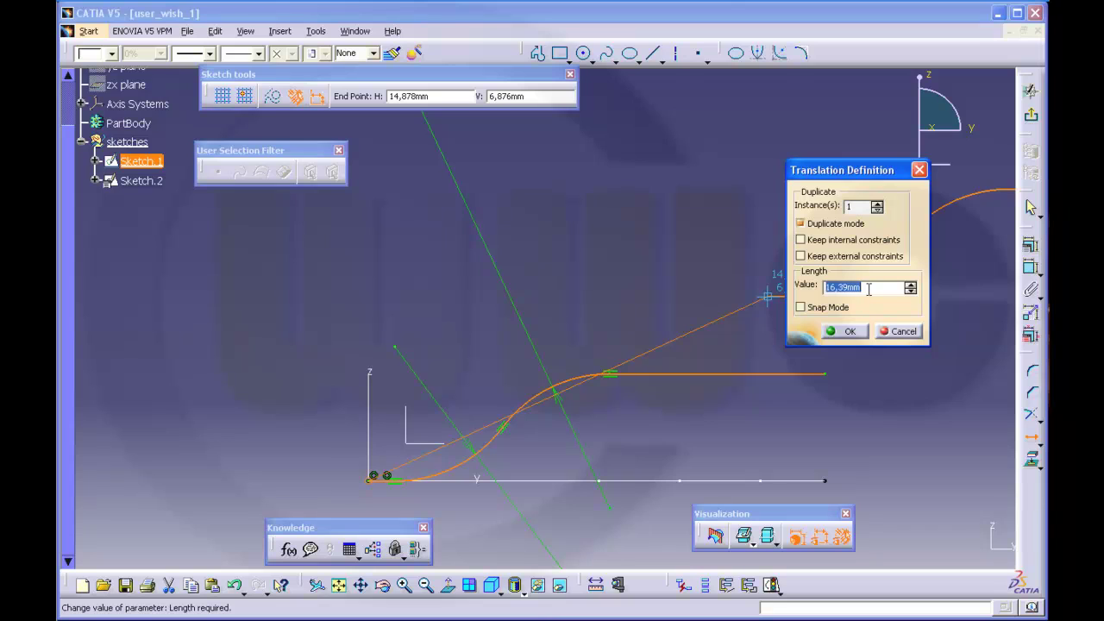
text(3)
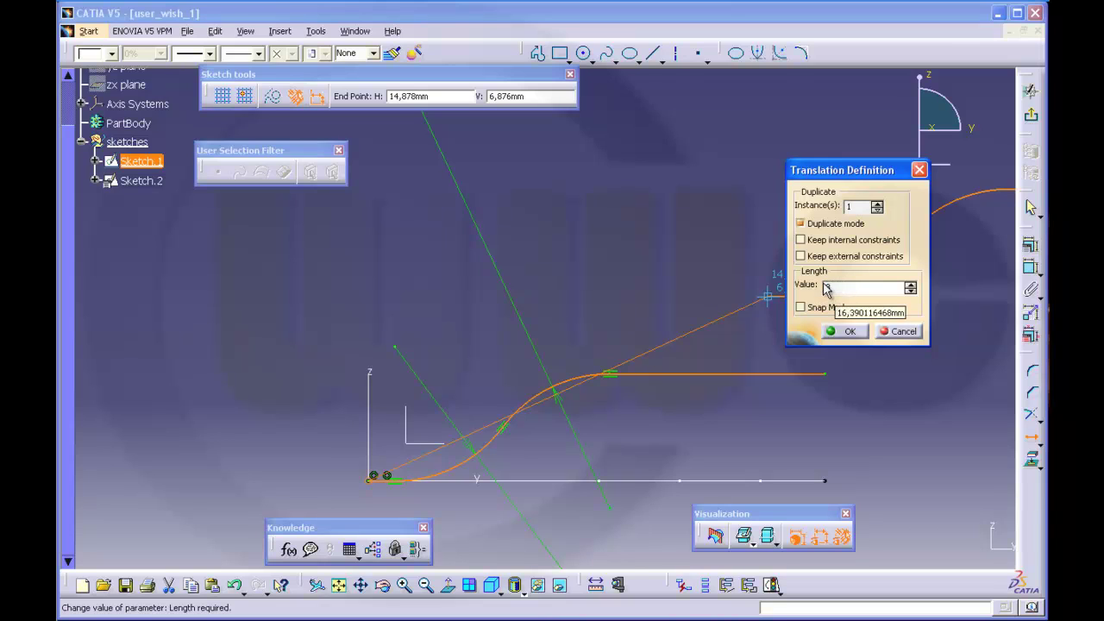
key(Return)
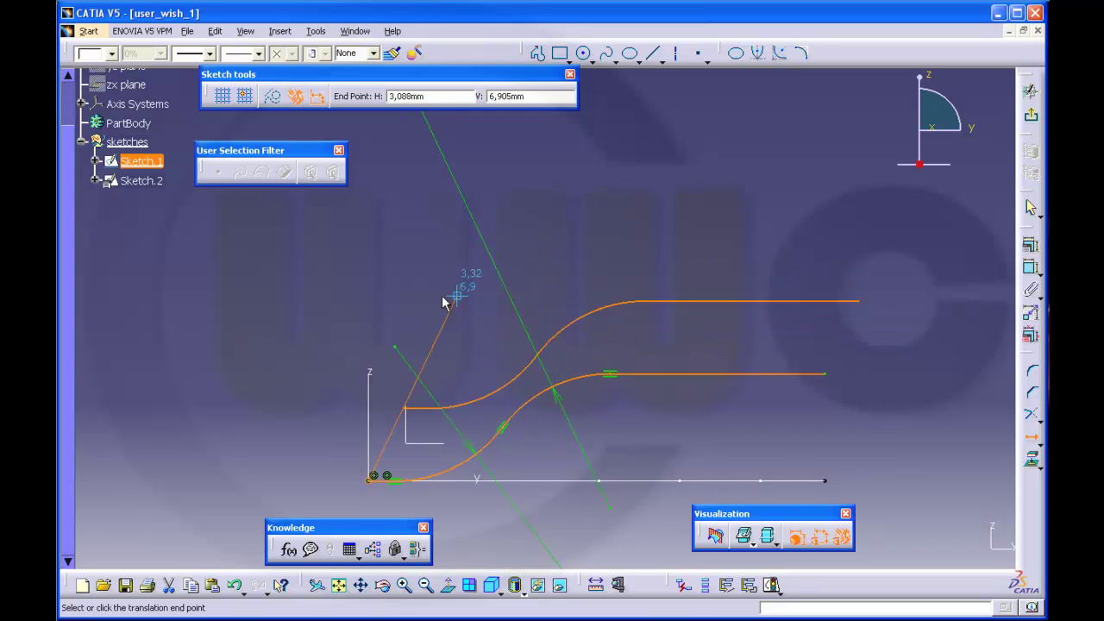
click(367, 333)
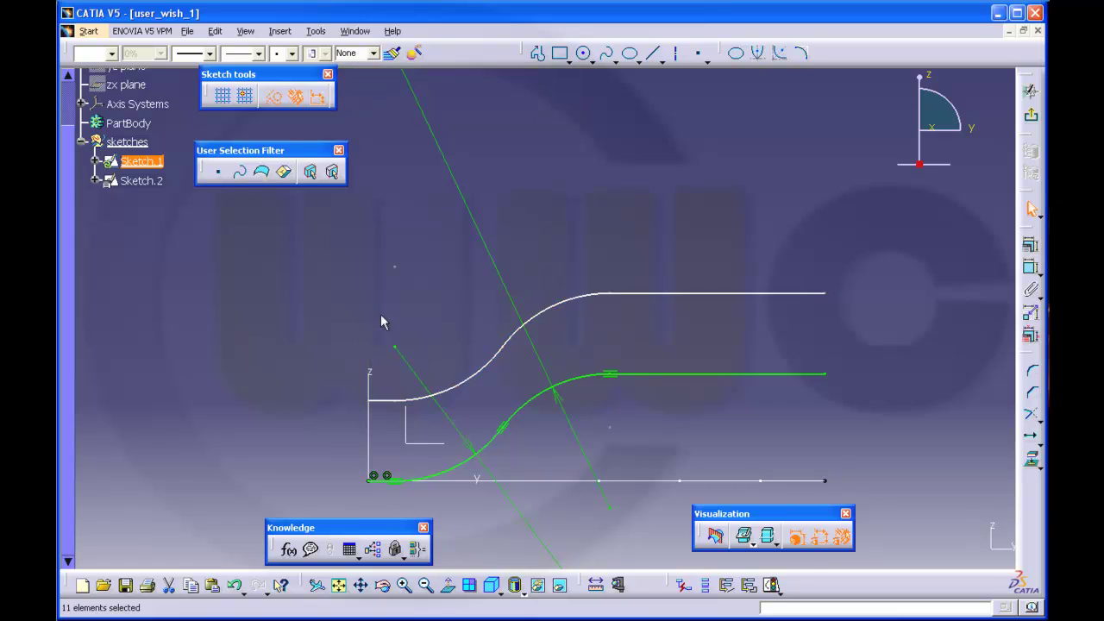
click(671, 183)
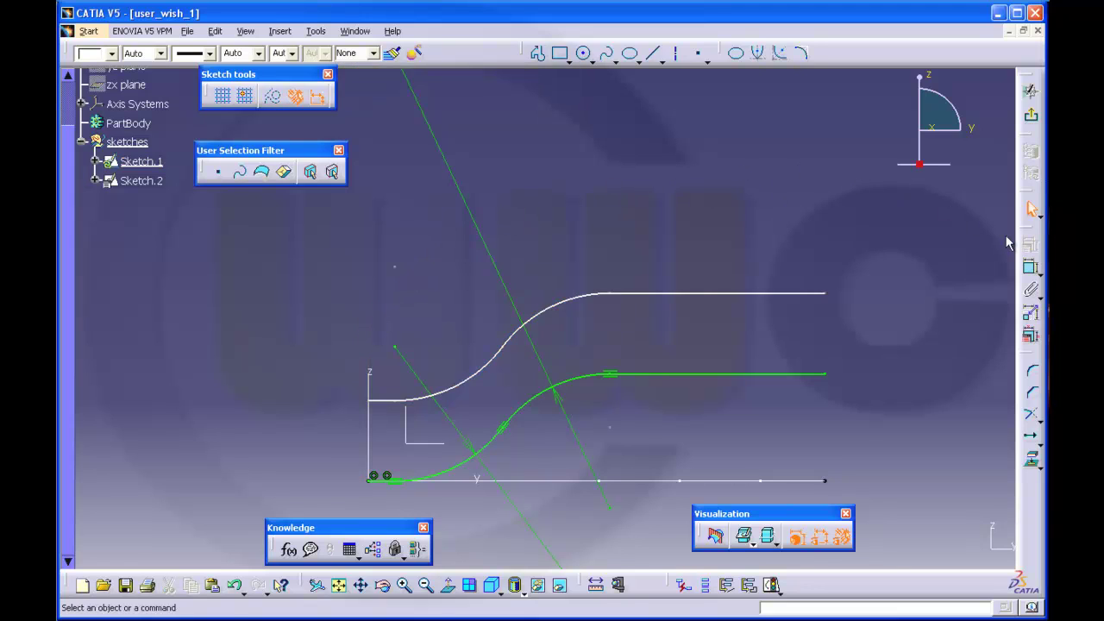
- Draw vertical lines joining the endpoints of the original and copied S-curves at both ends to close the profile
click(1028, 269)
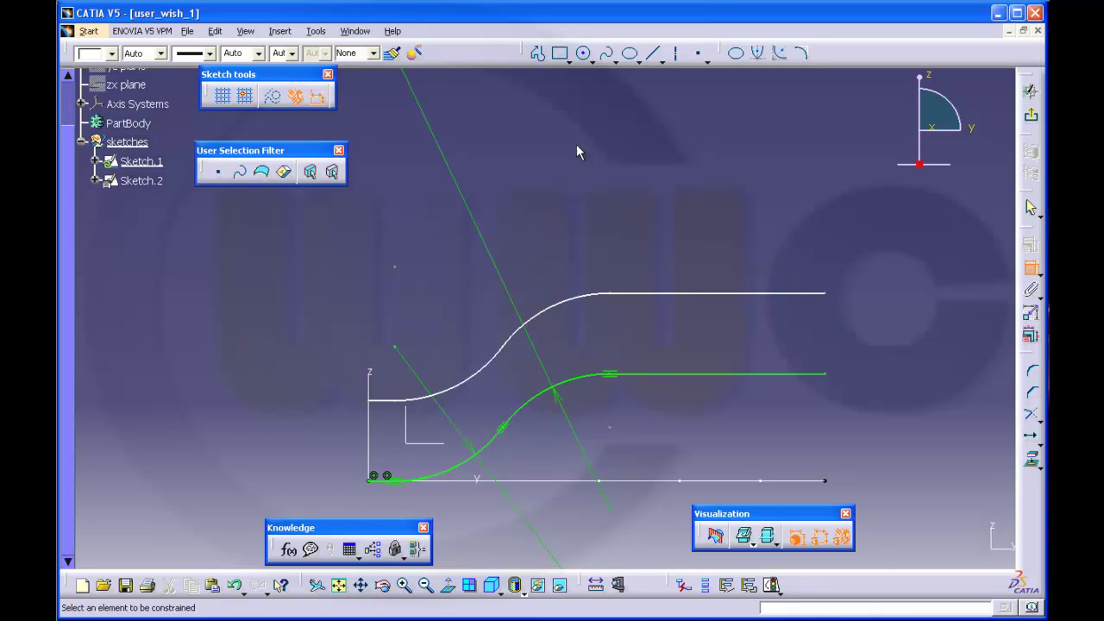
click(653, 54)
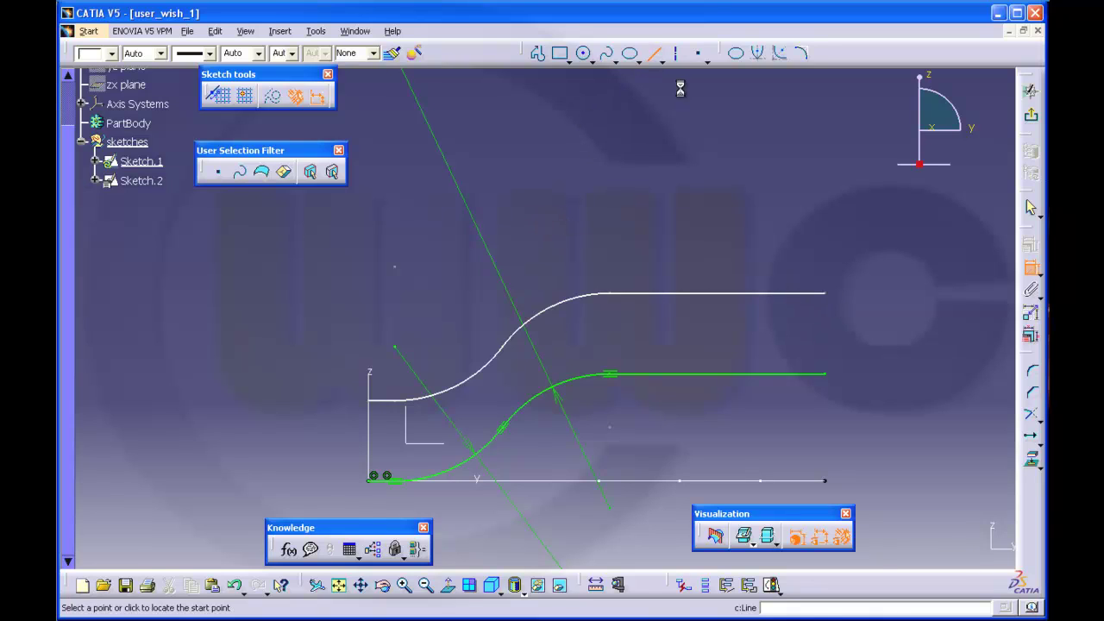
click(826, 295)
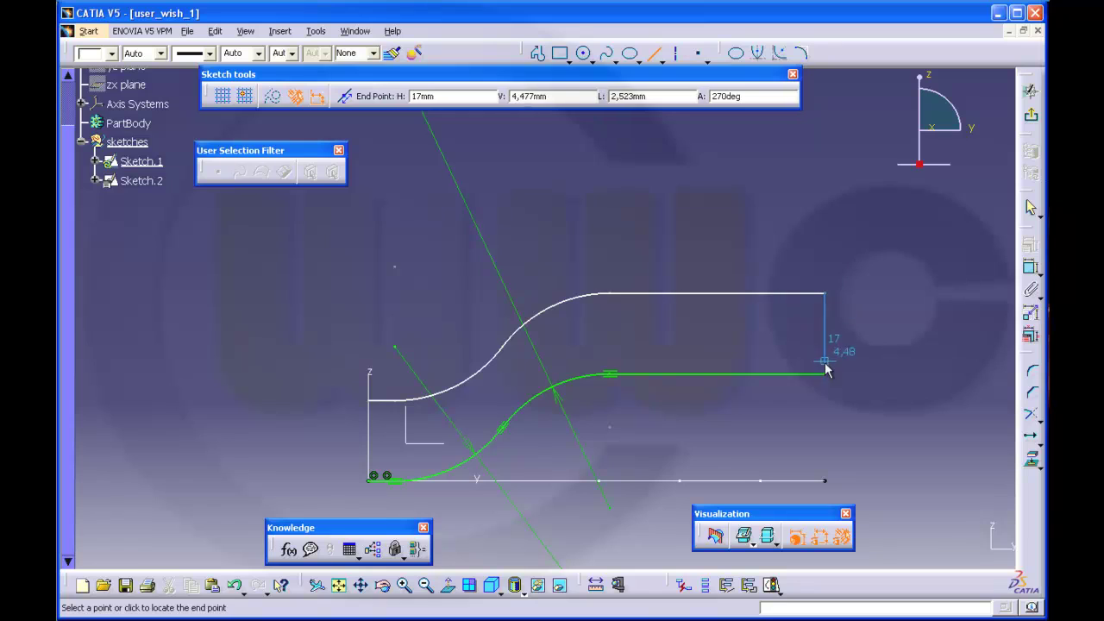
click(826, 373)
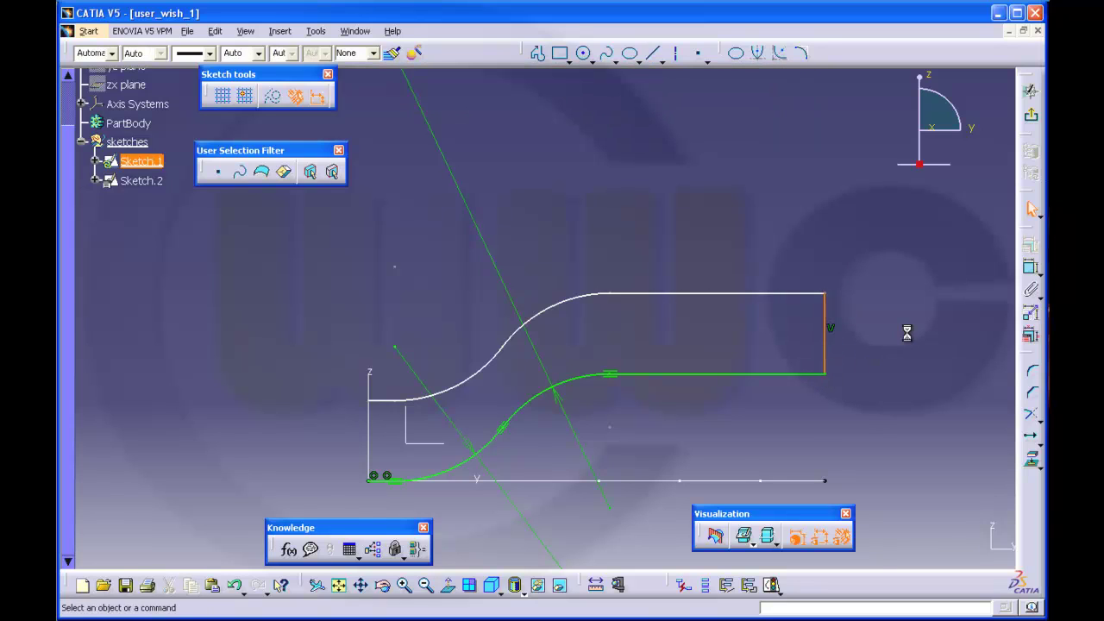
click(653, 52)
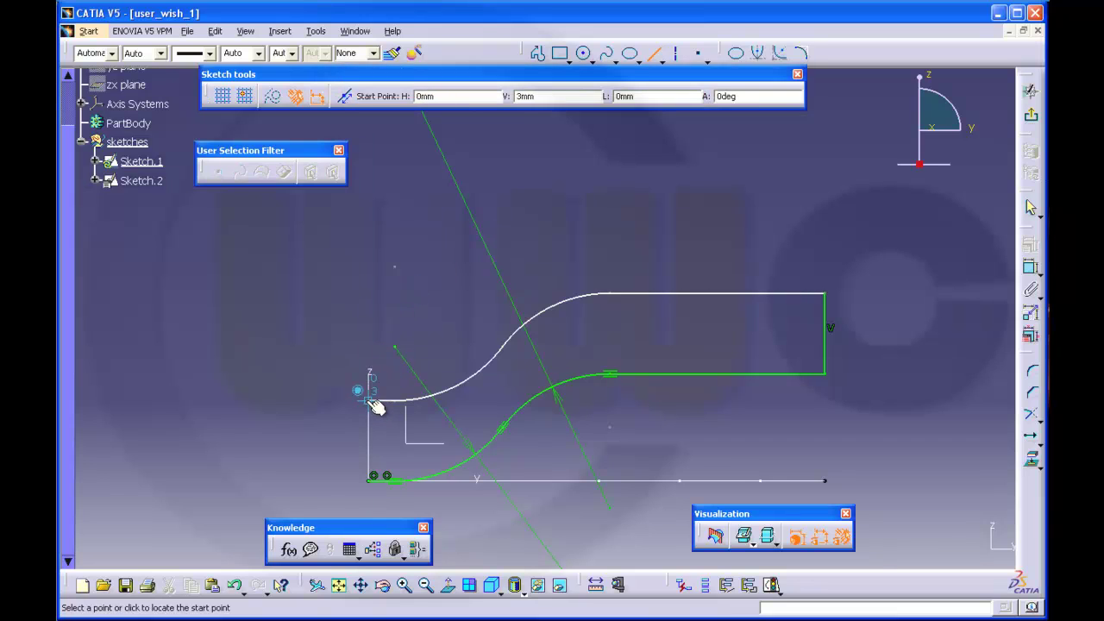
click(369, 399)
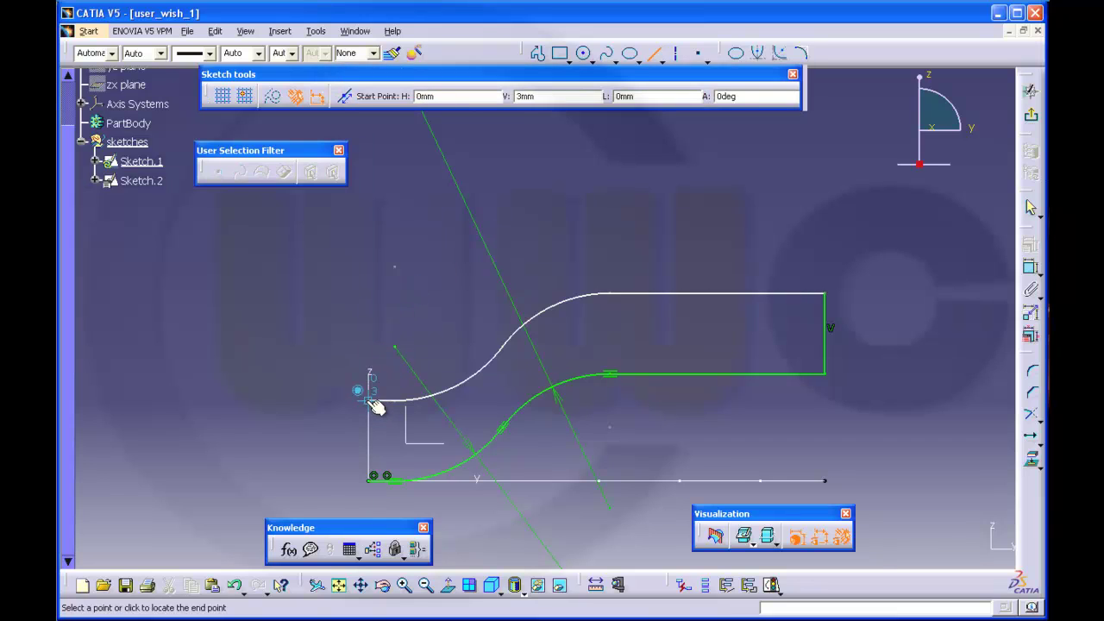
click(376, 482)
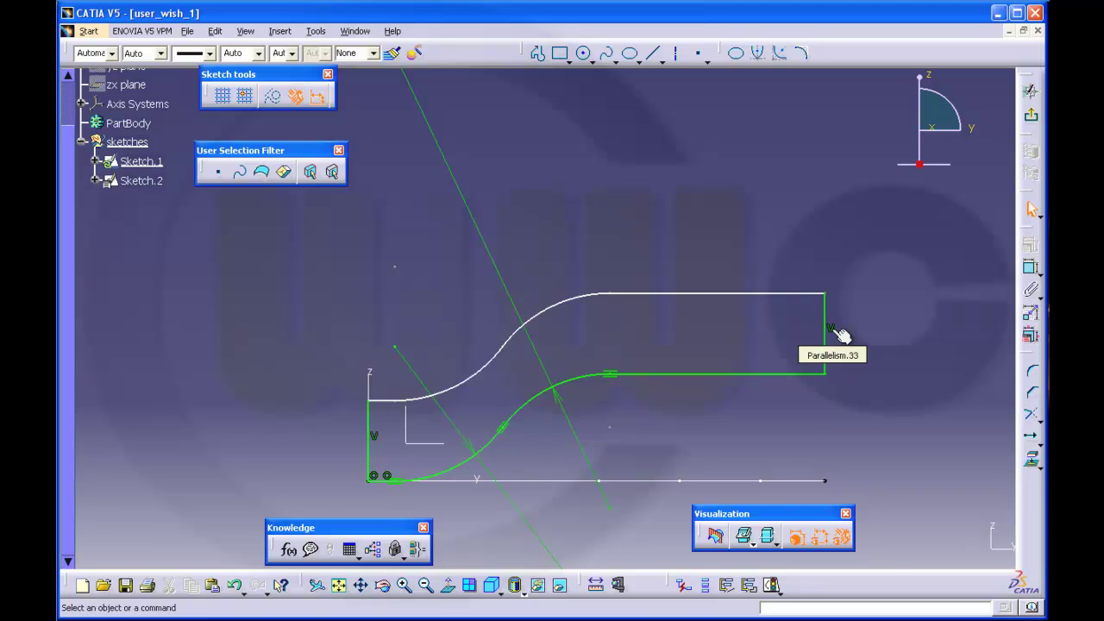
- Delete the vertical constraints from the two end lines of the closed profile
click(831, 333)
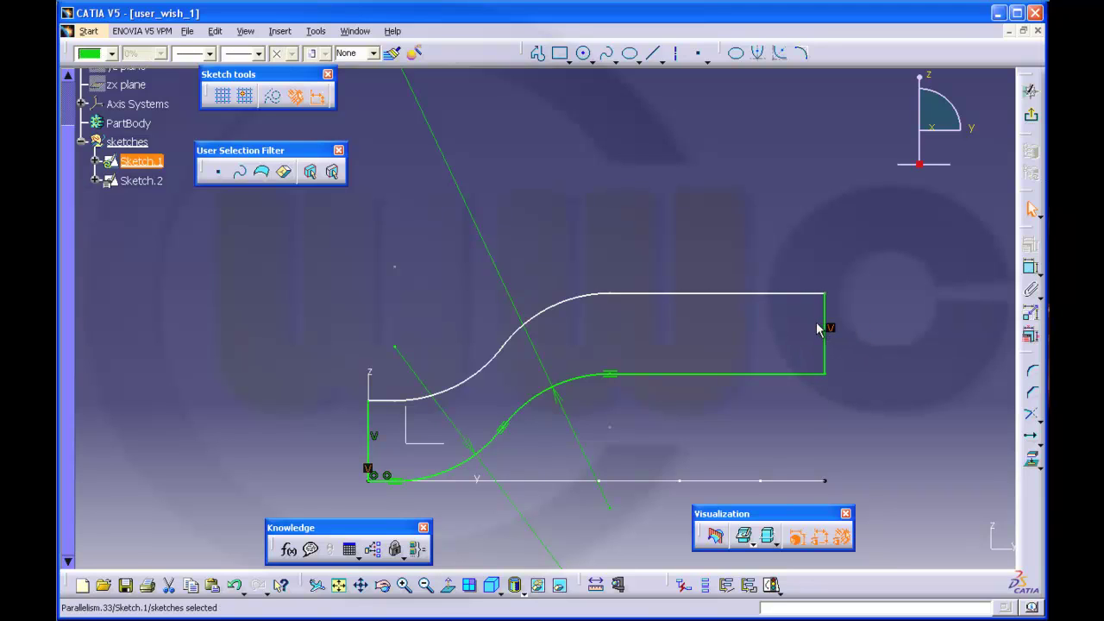
key(Delete)
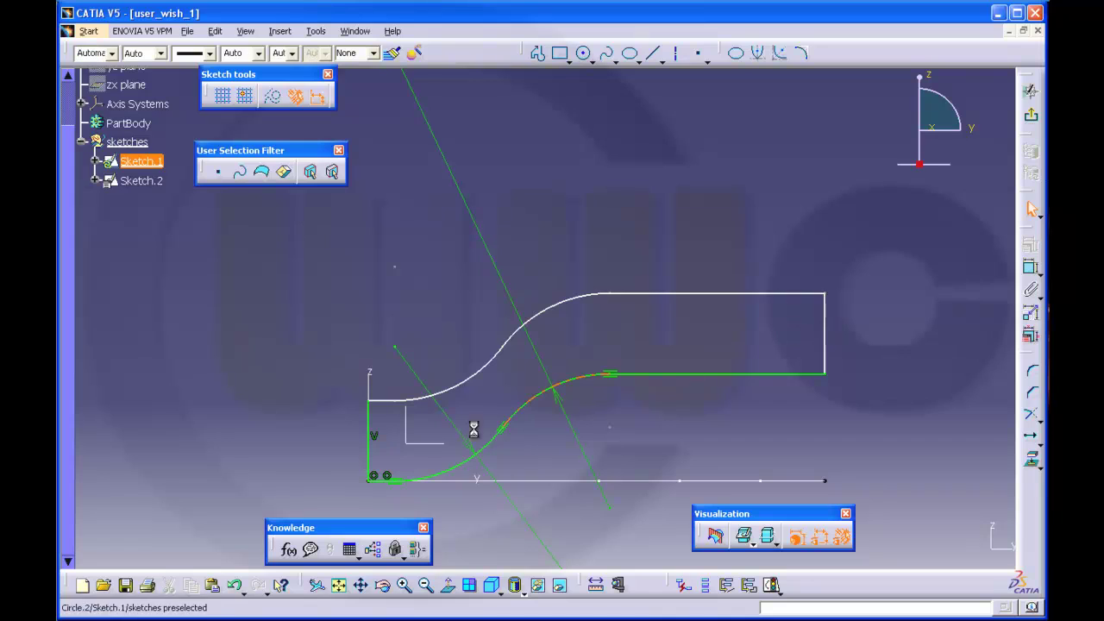
click(373, 435)
key(Delete)
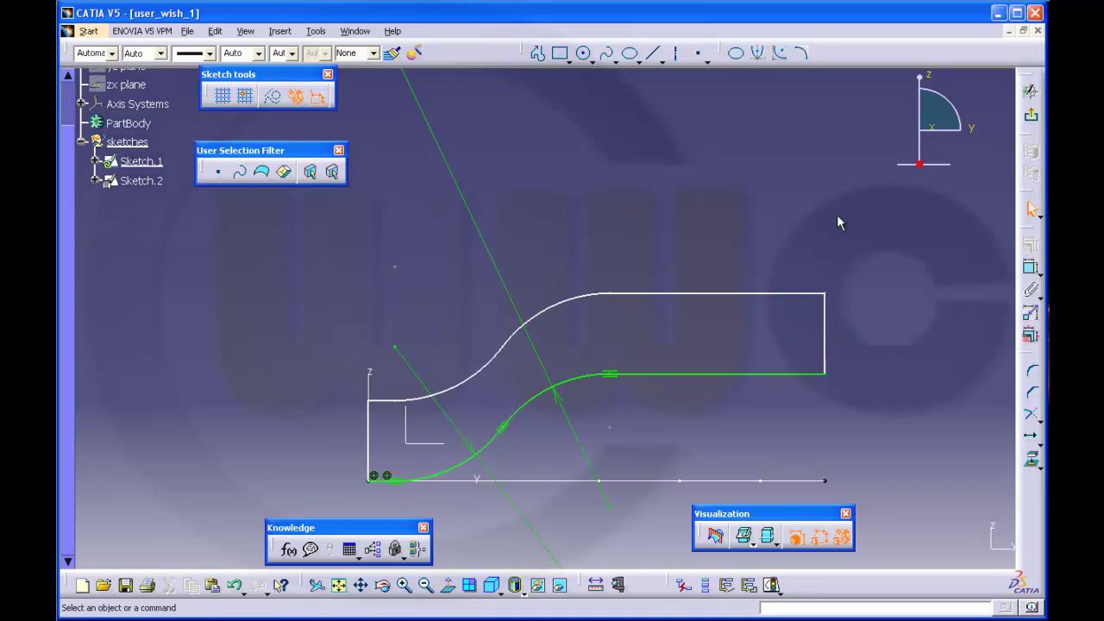
- Dimension the distance between the long straight lines of the original and copied S-curves
click(1030, 267)
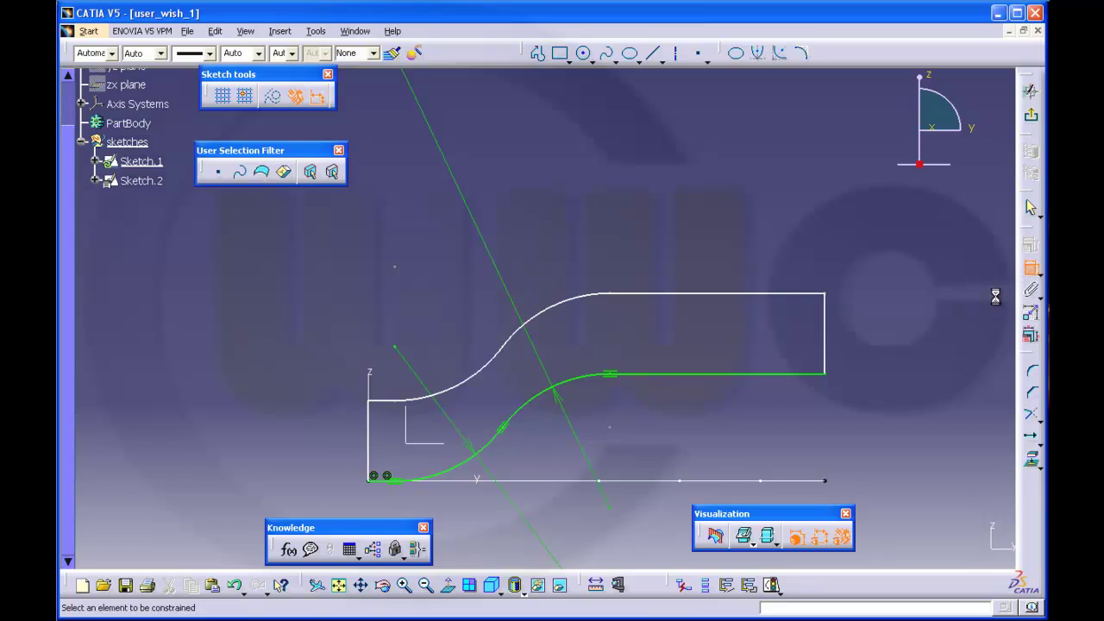
click(785, 294)
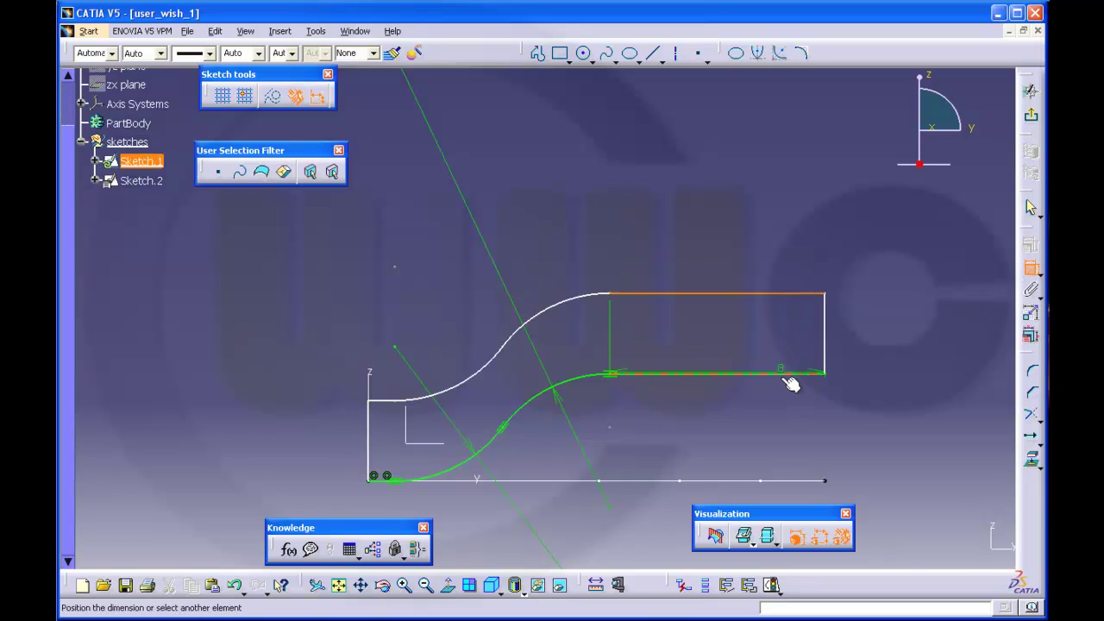
click(784, 374)
click(882, 352)
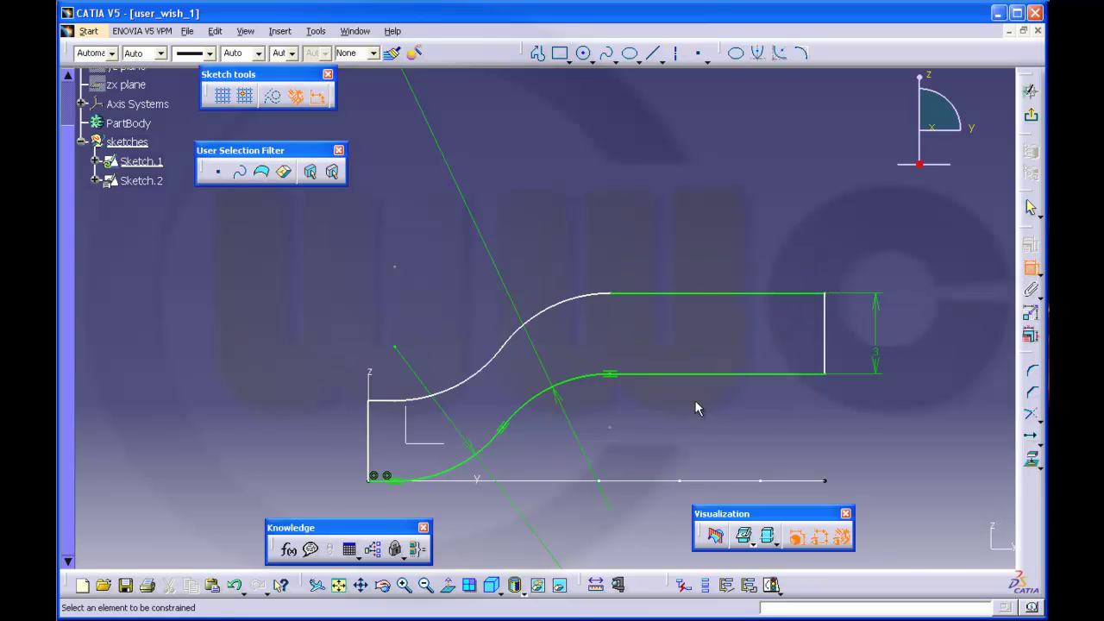
- Try to constrain both arcs of the copied S-curve as concentric with the matching arcs of the original curve
click(465, 384)
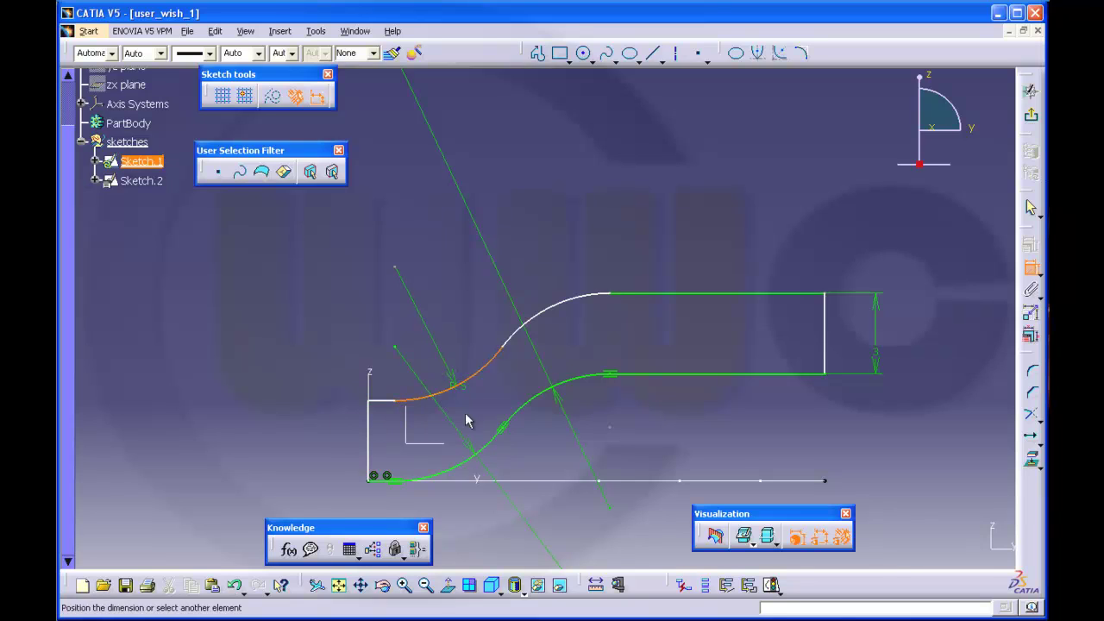
click(488, 453)
right_click(524, 455)
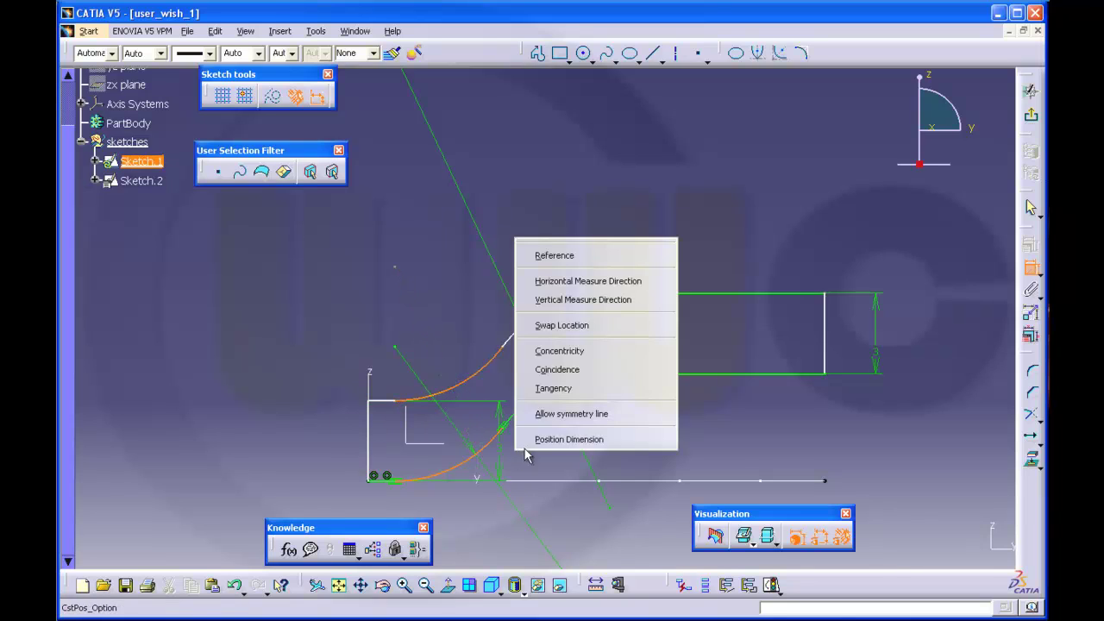
click(541, 351)
click(554, 318)
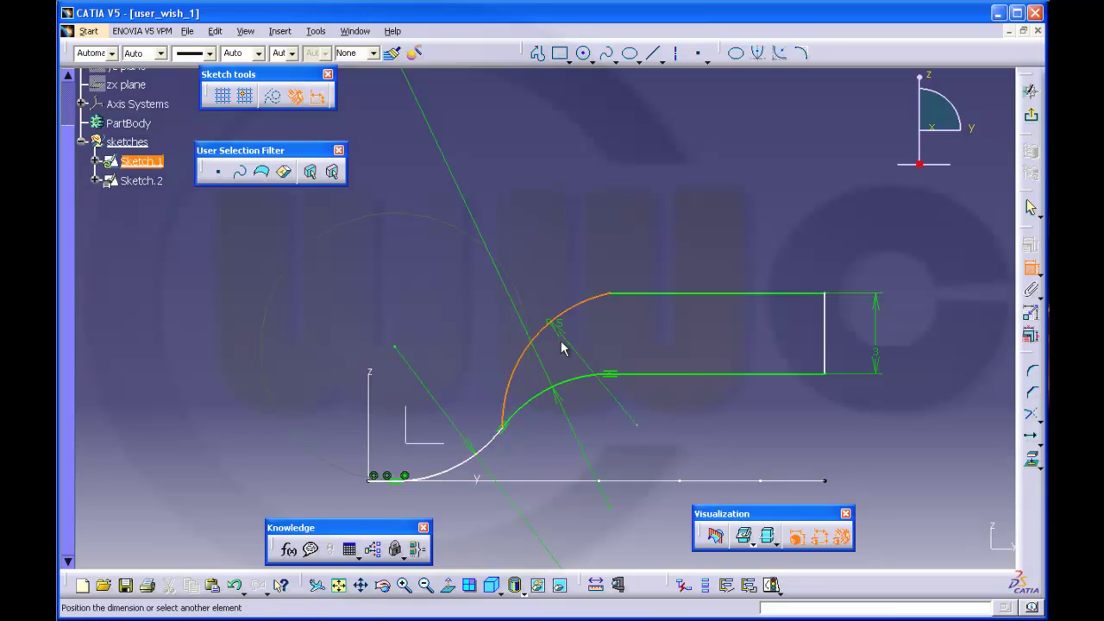
right_click(566, 346)
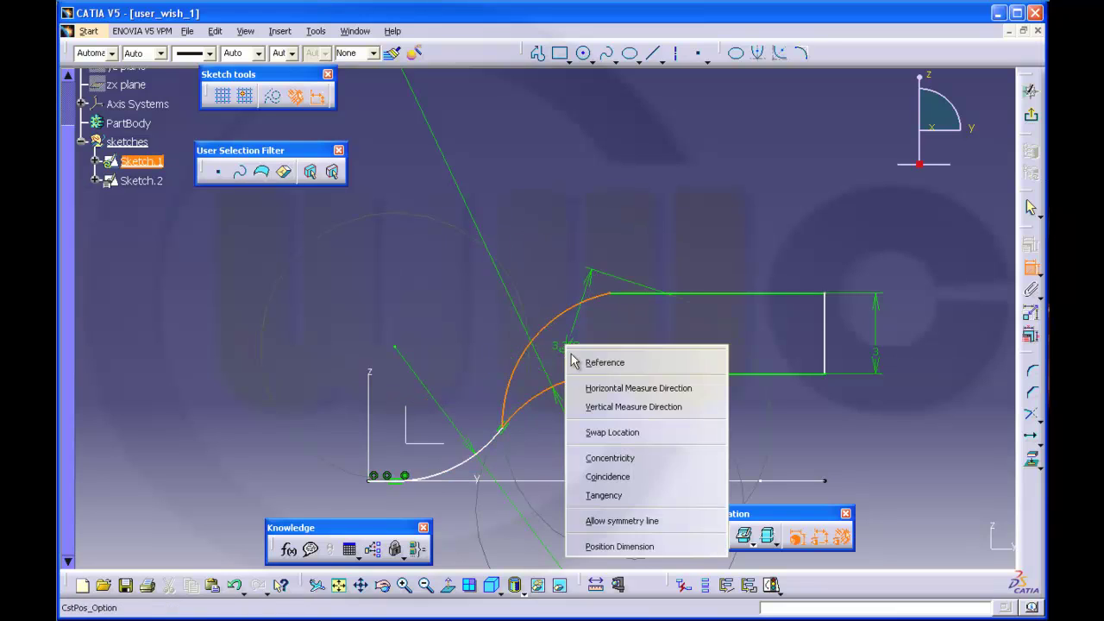
click(582, 460)
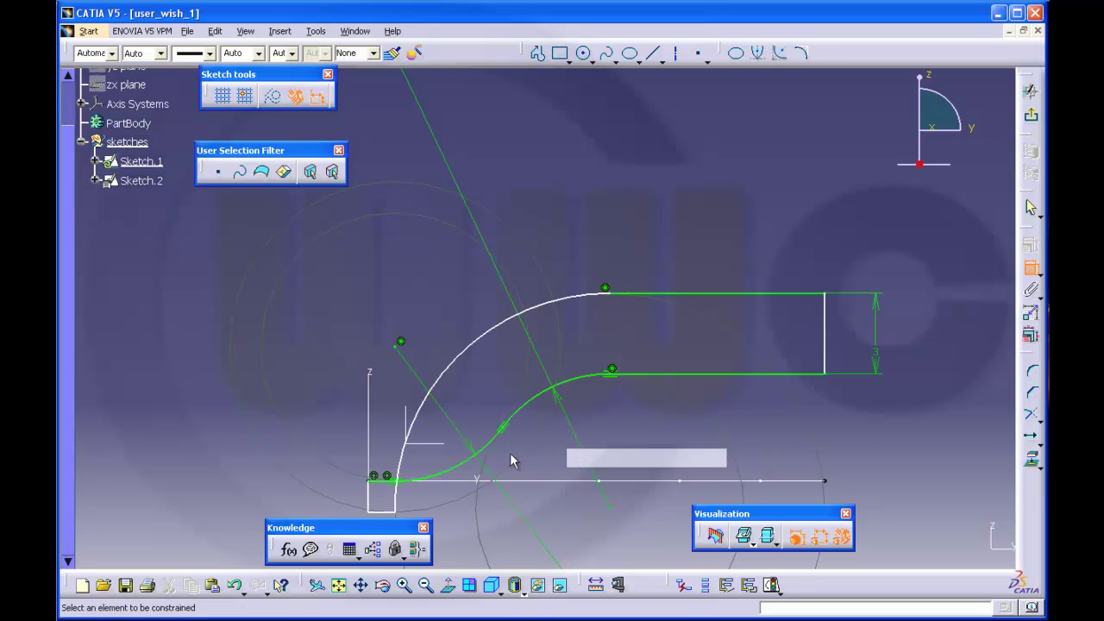
- Undo the concentricity constraints between the arcs of the copied and original S-curves
mouse_move(510, 462)
middle_down()
mouse_move(529, 384)
mouse_move(533, 400)
middle_up()
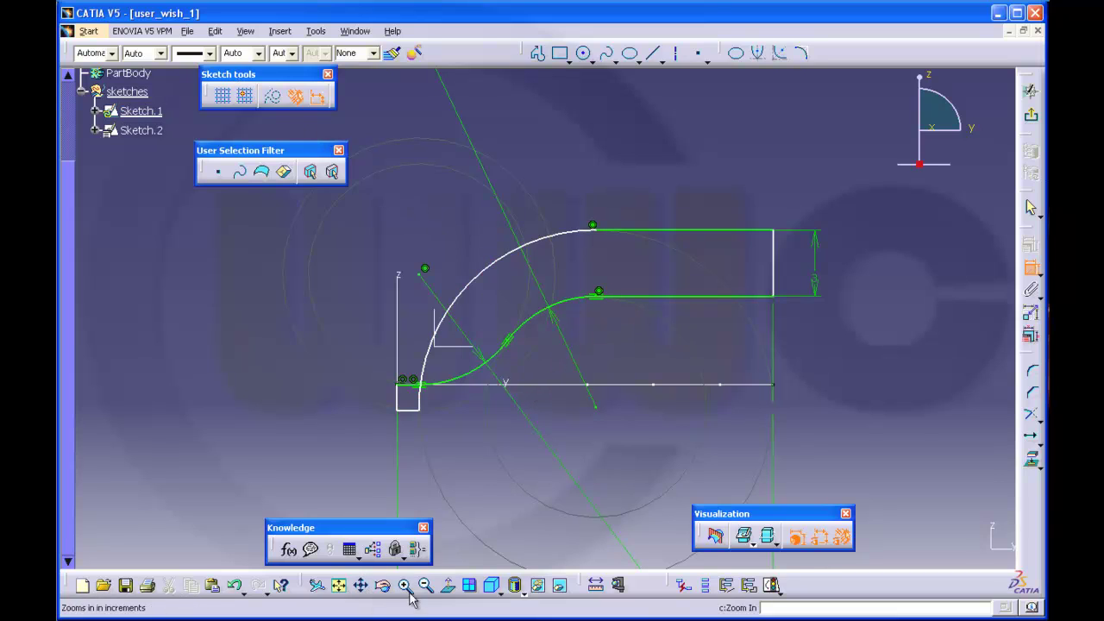
click(234, 585)
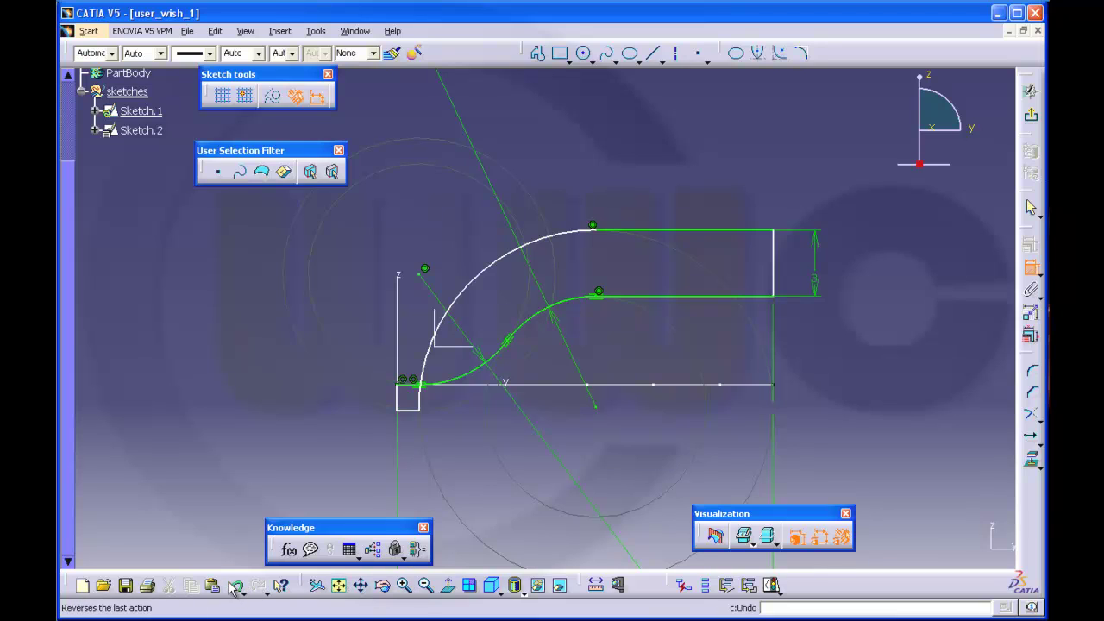
click(234, 587)
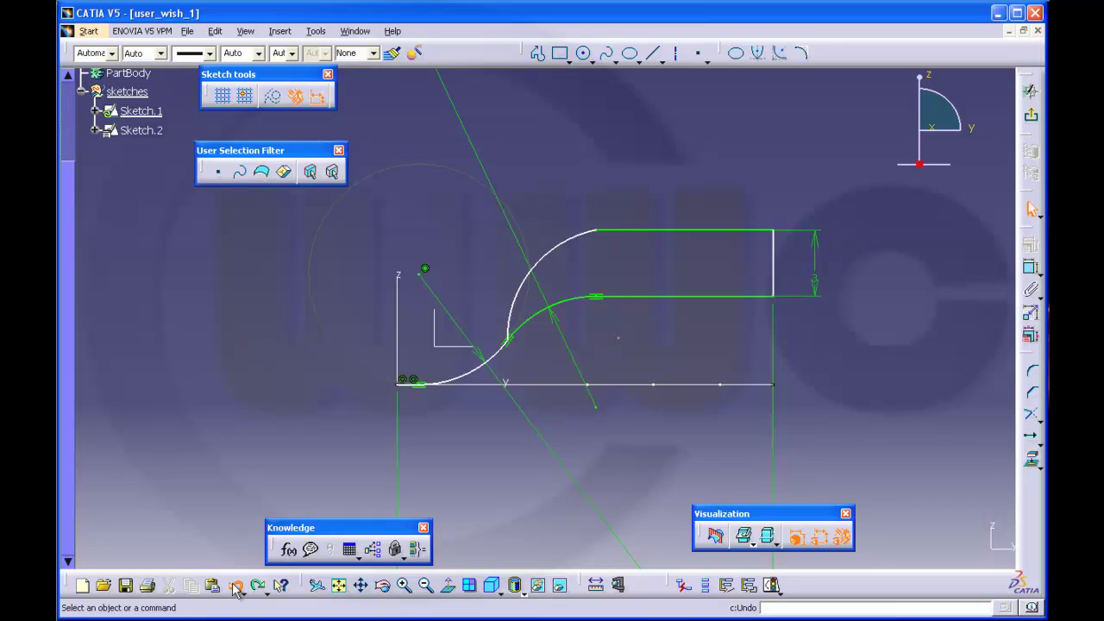
click(234, 587)
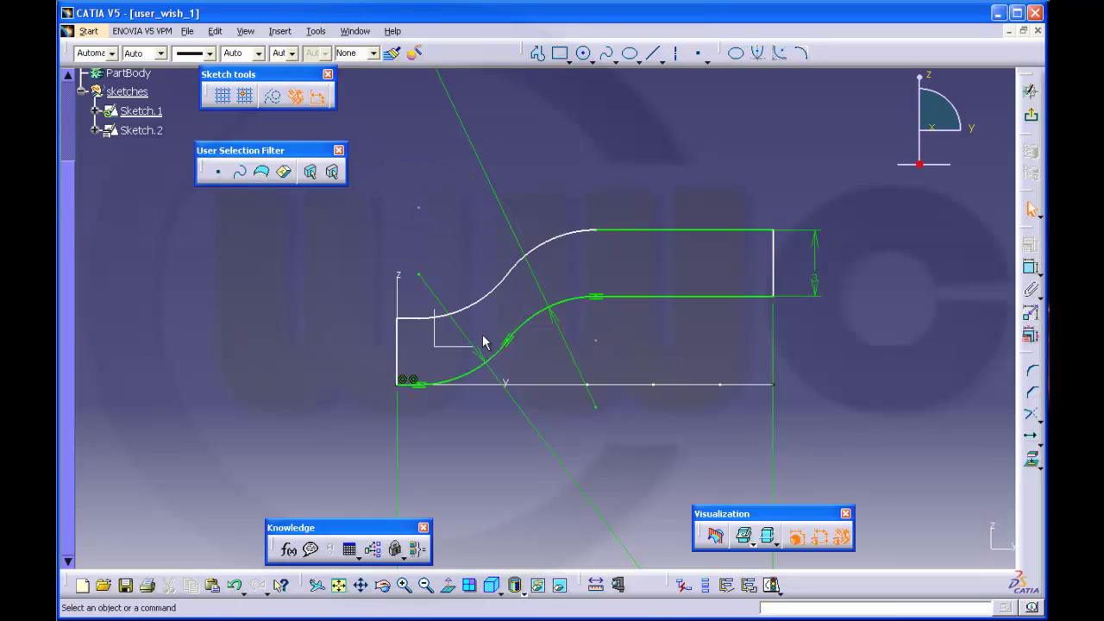
- Constrain the short straight line of the copied S-curve tangent to its adjoining arc
mouse_move(476, 312)
mouse_down()
mouse_move(469, 323)
mouse_move(481, 304)
mouse_up()
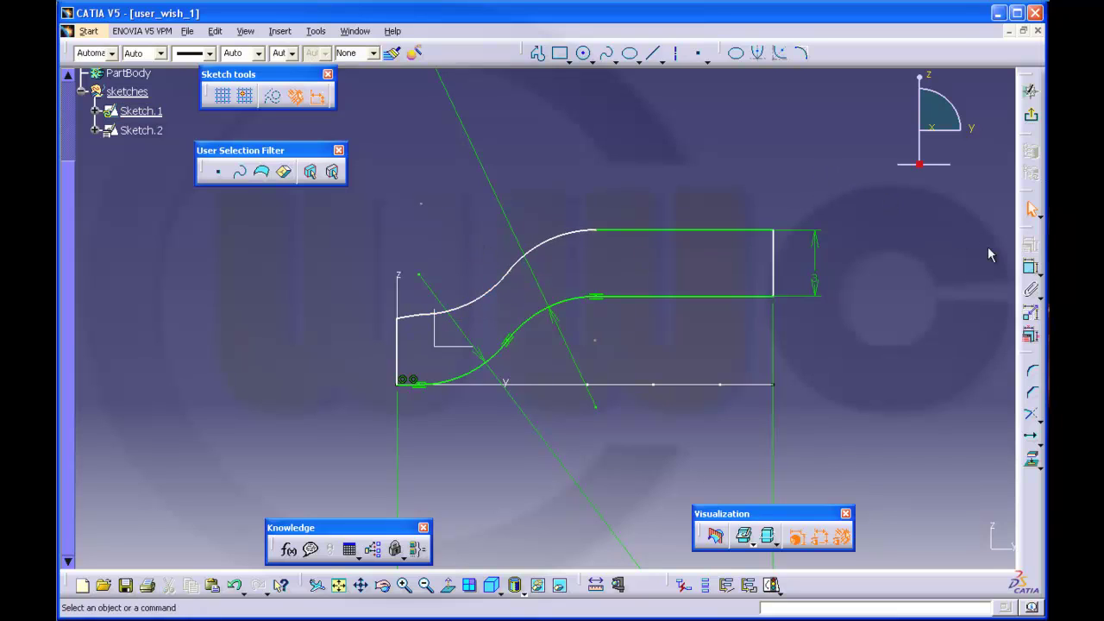
click(1030, 275)
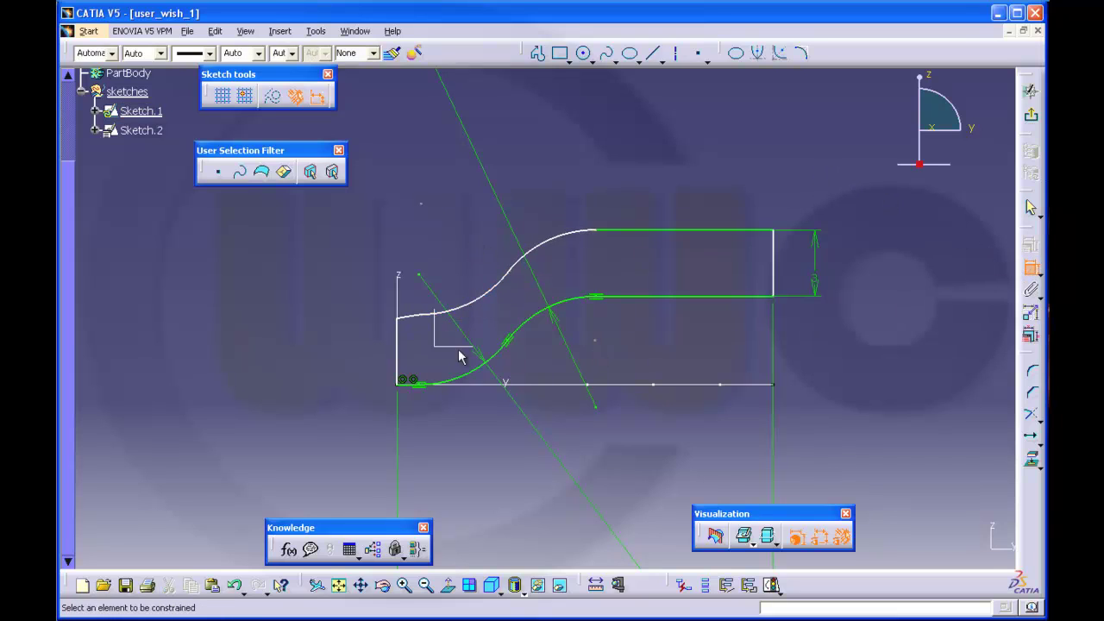
click(417, 321)
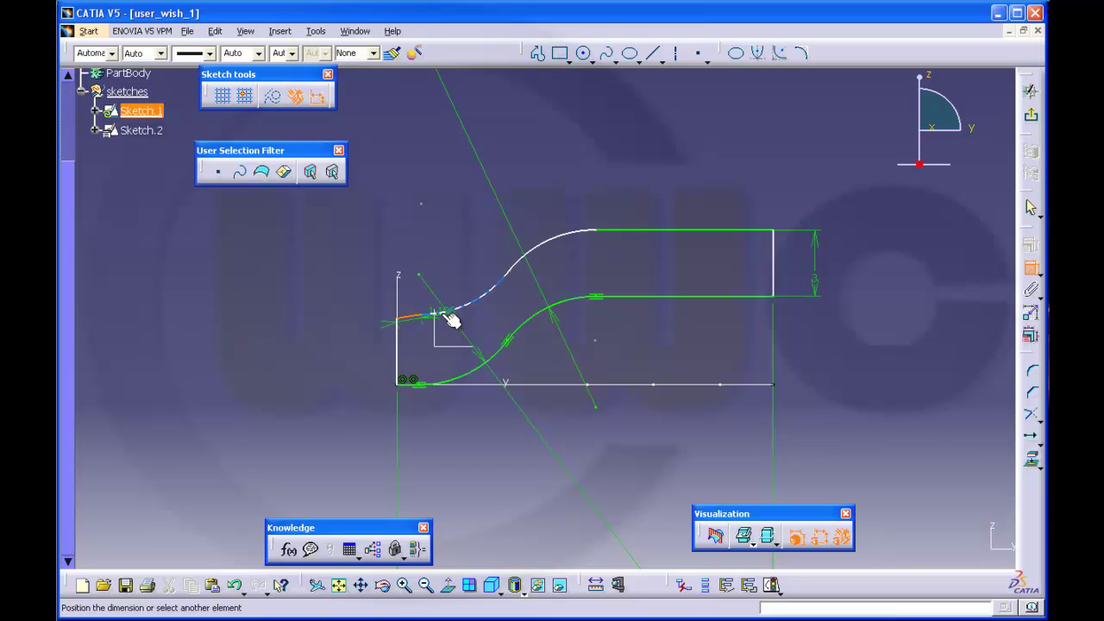
click(447, 314)
right_click(442, 333)
click(482, 403)
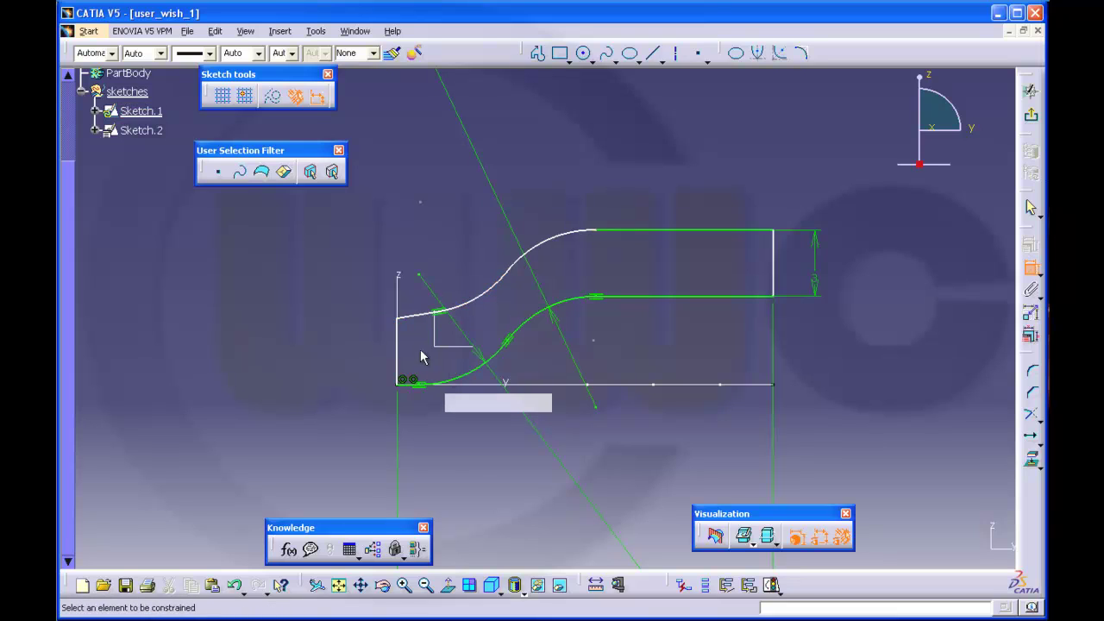
- Constrain the two arcs of the copied S-curve tangent to each other and the upper arc tangent to the long straight line
click(494, 285)
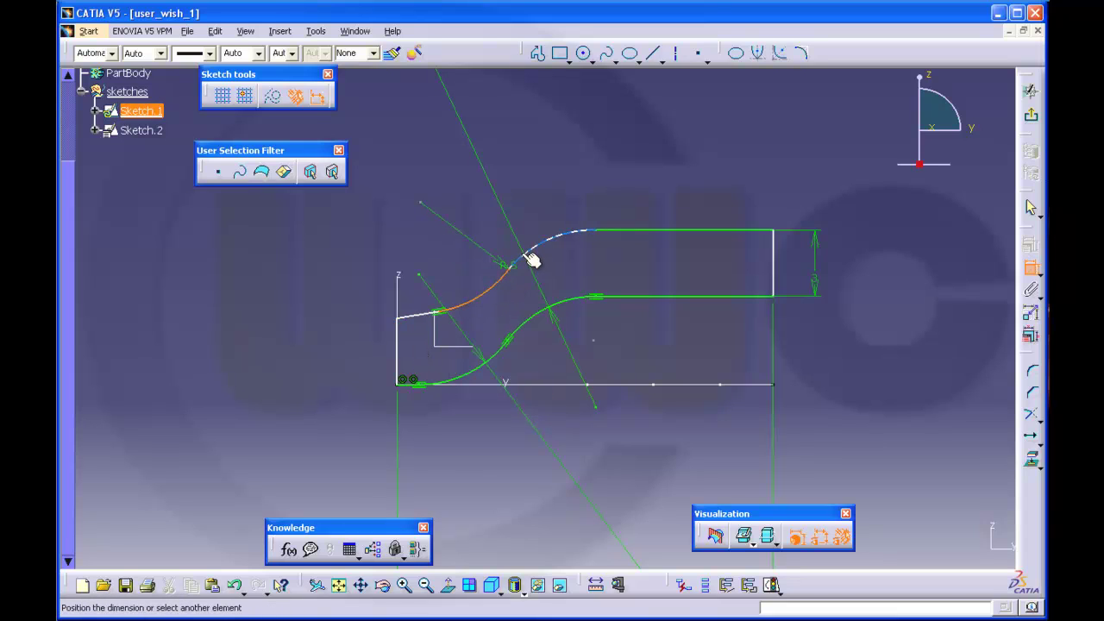
right_click(556, 265)
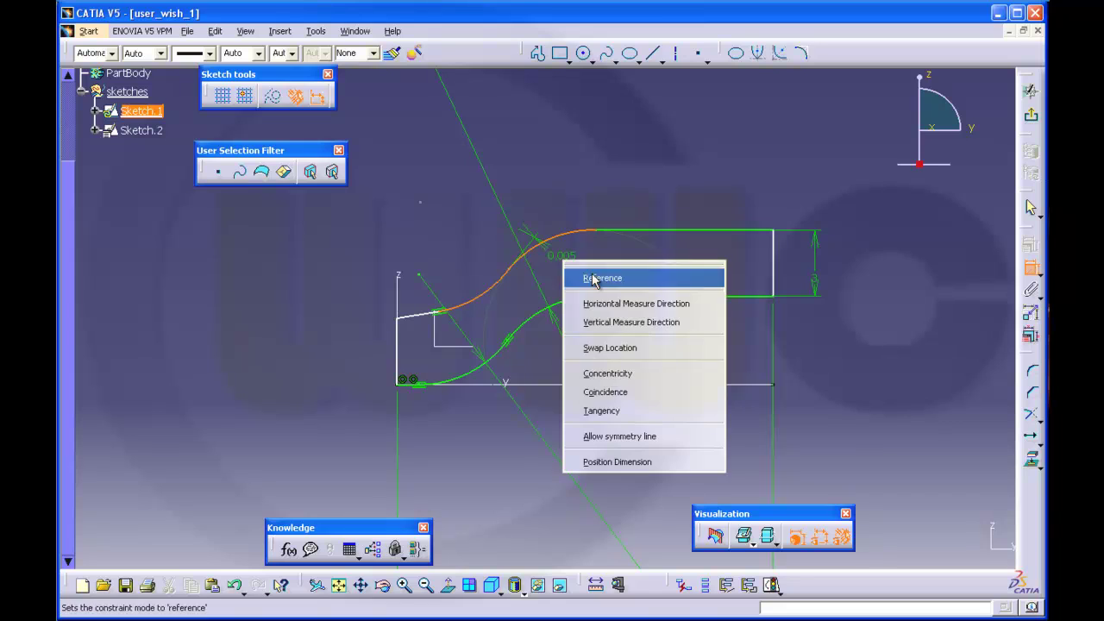
click(603, 409)
click(585, 228)
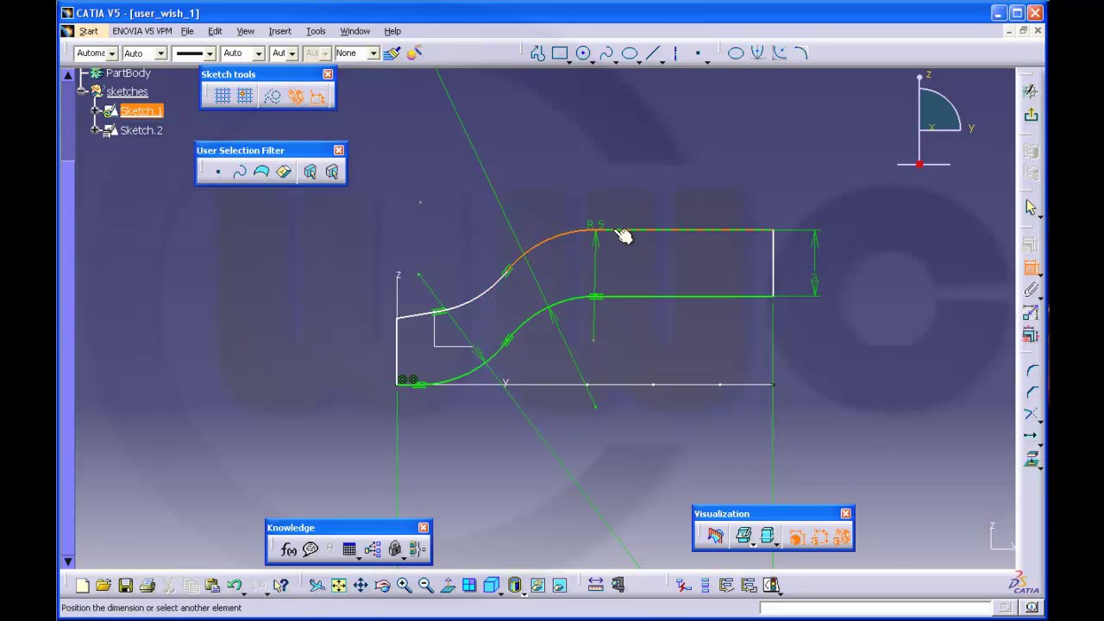
right_click(608, 164)
click(639, 228)
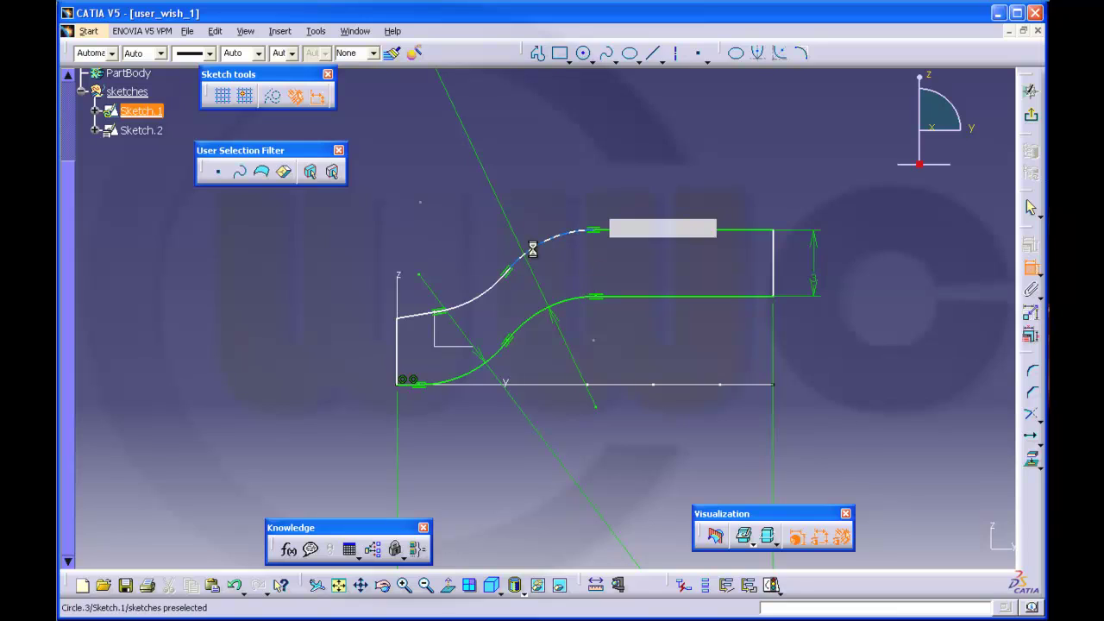
- Dimension the distance between the short straight lines of the copied and original S-curves and set it to 3 mm
click(411, 315)
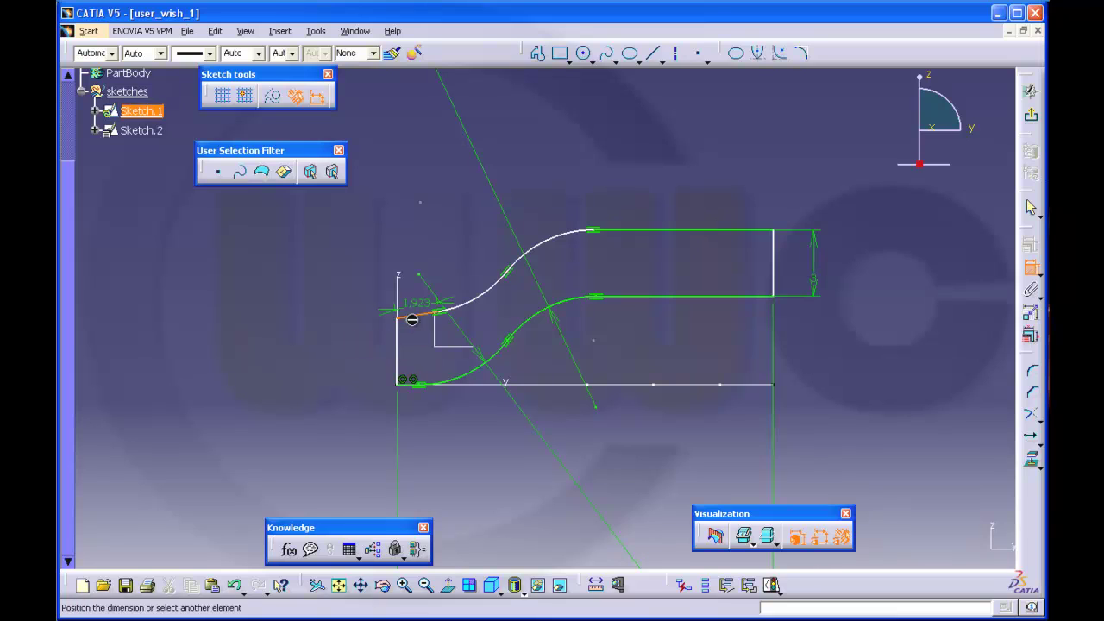
click(415, 390)
right_click(328, 349)
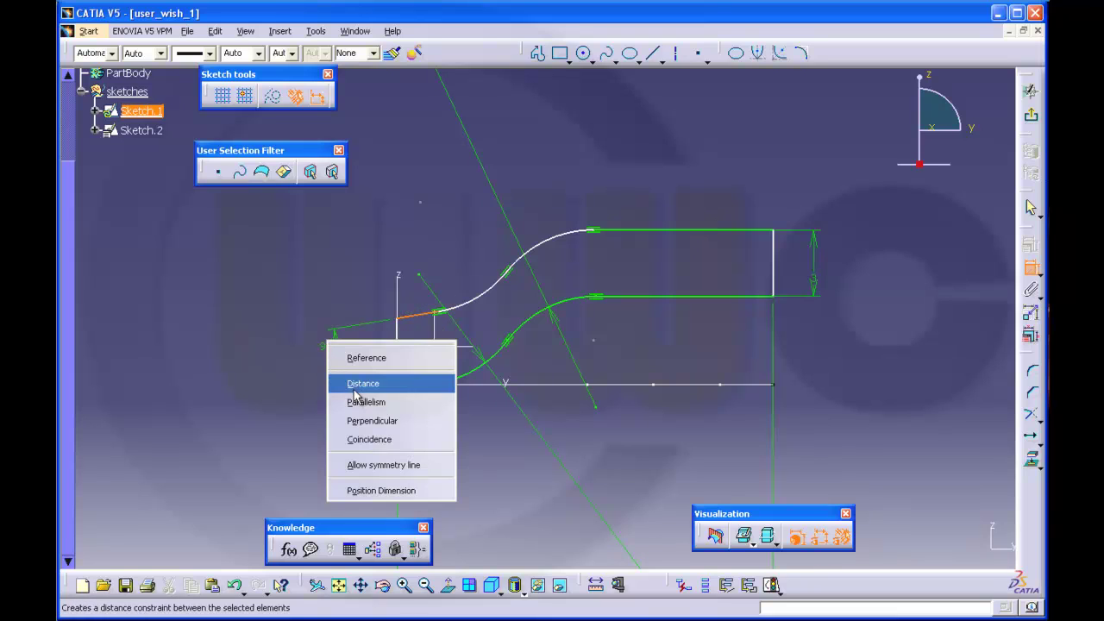
click(360, 384)
click(320, 353)
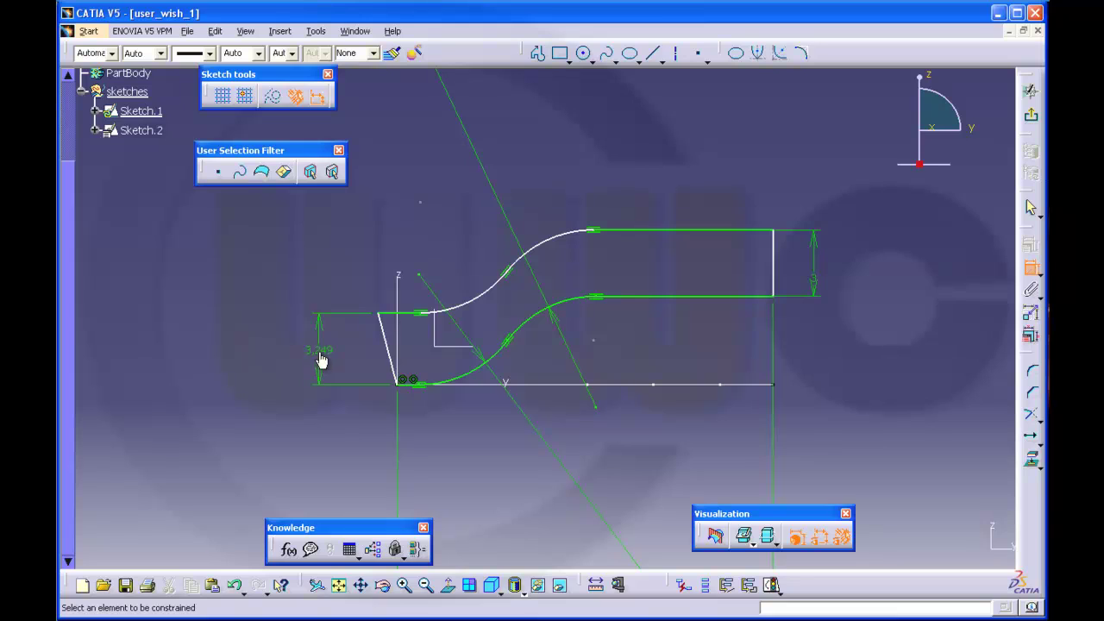
double_click(320, 355)
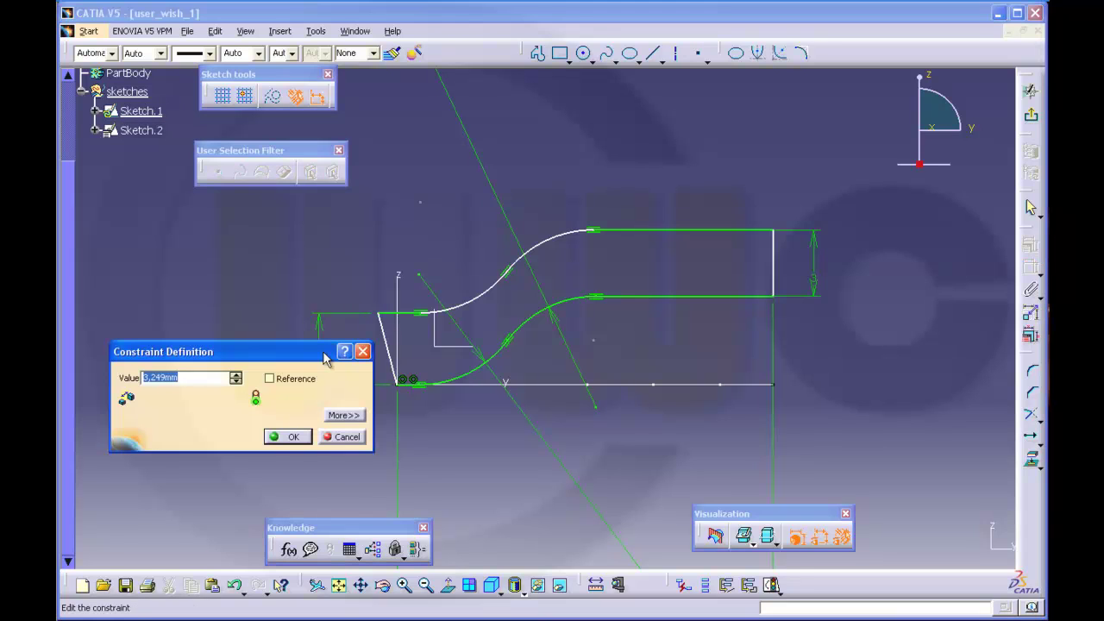
text(3)
key(Return)
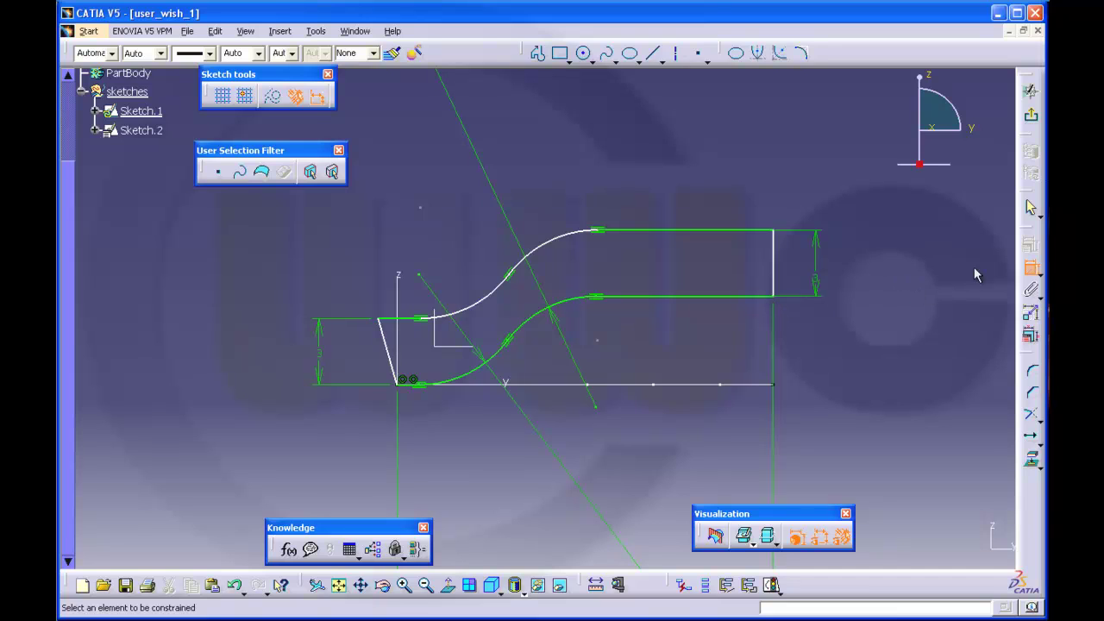
- Constrain both arcs of the copied S-curve concentric with the matching original arcs, and delete the distance dimension between the short straight lines
click(553, 244)
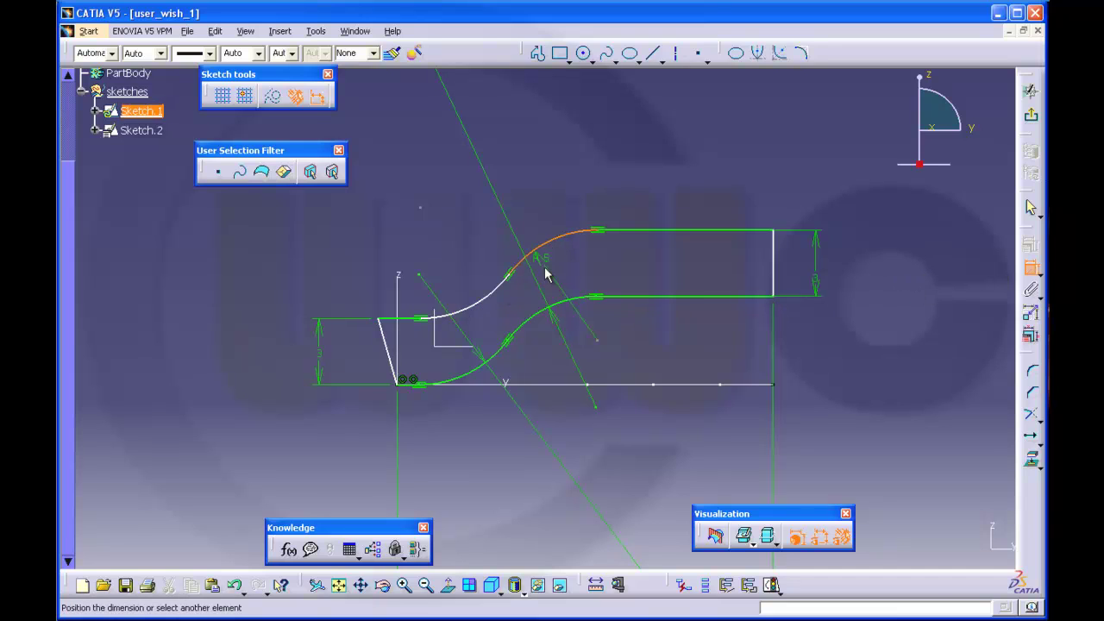
click(565, 307)
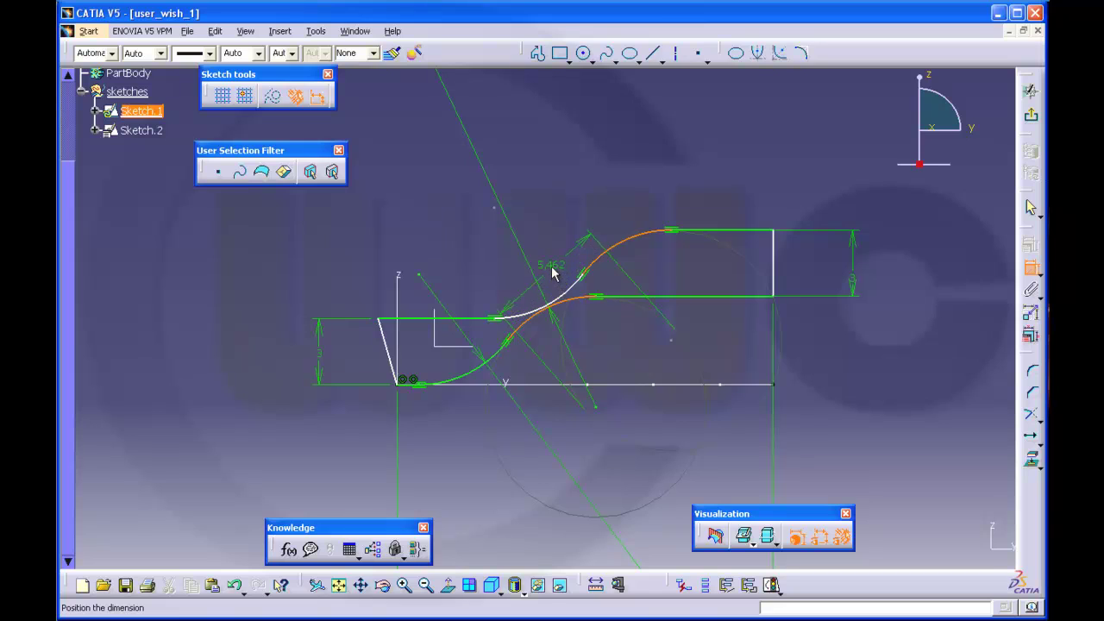
right_click(547, 251)
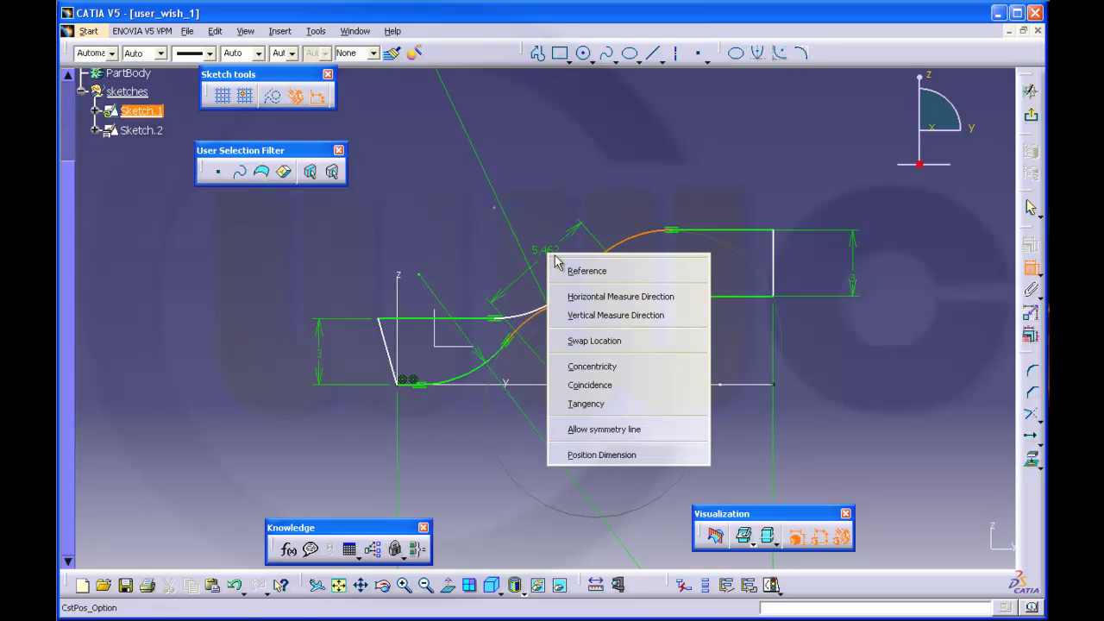
click(591, 366)
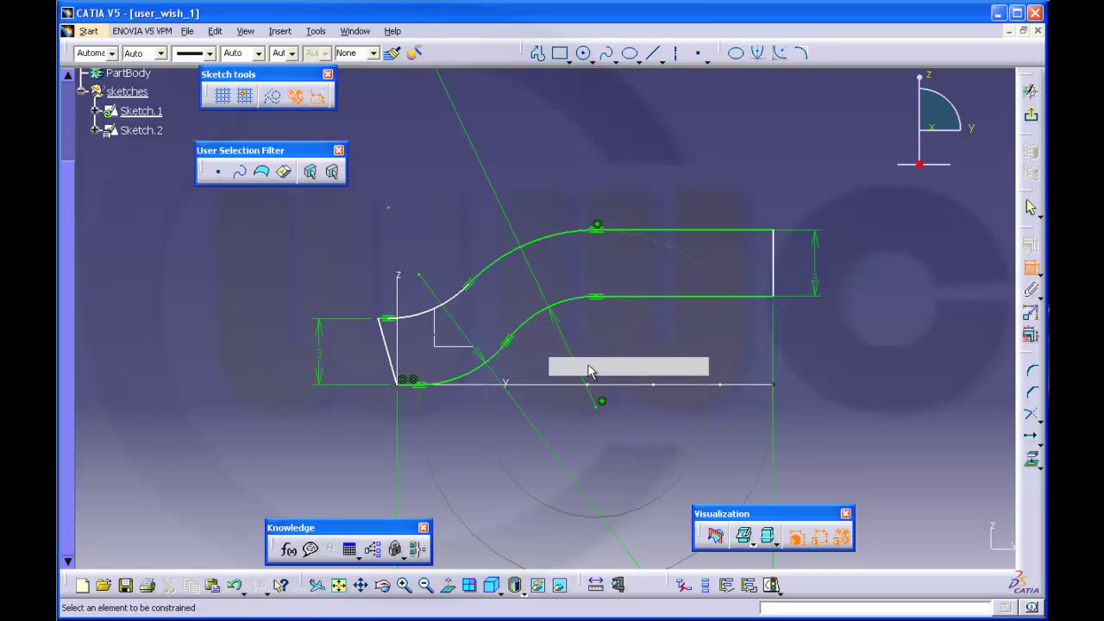
click(438, 310)
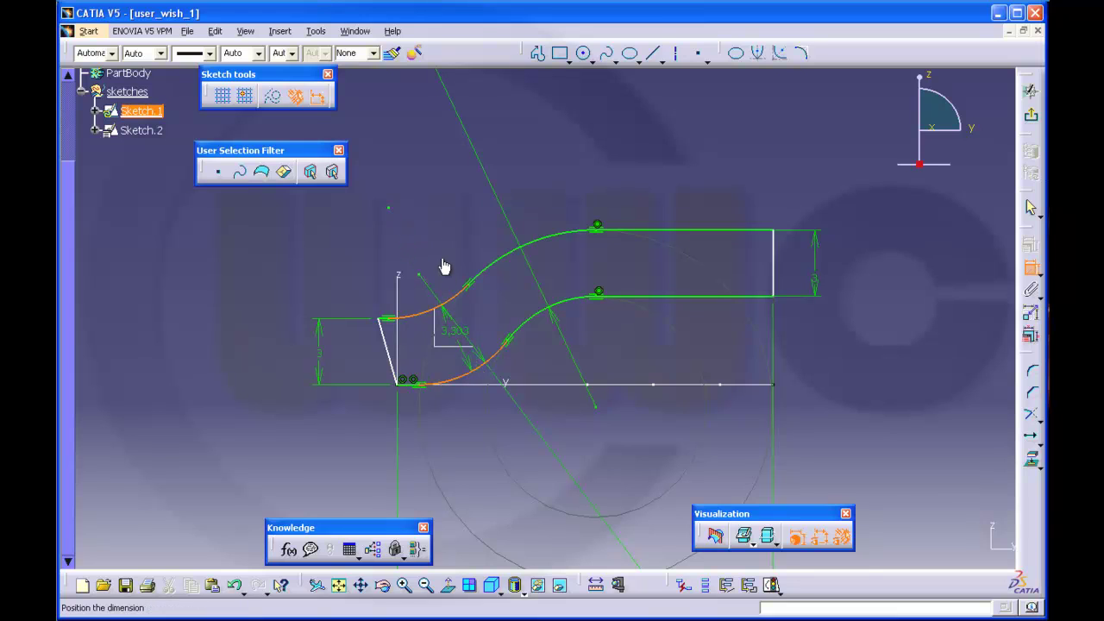
right_click(434, 196)
click(474, 308)
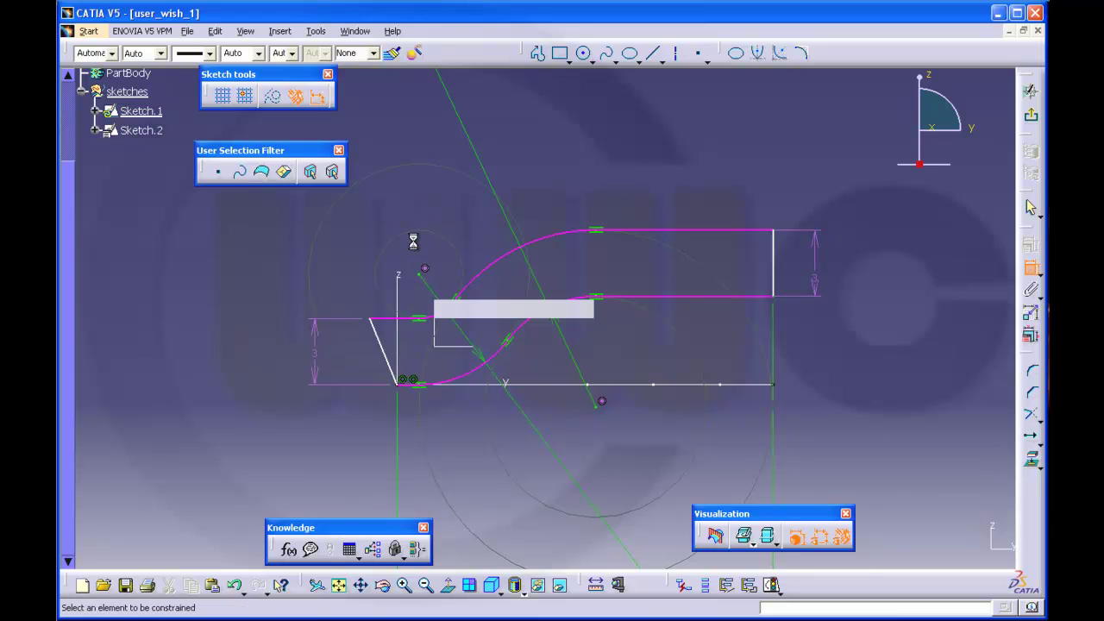
click(315, 361)
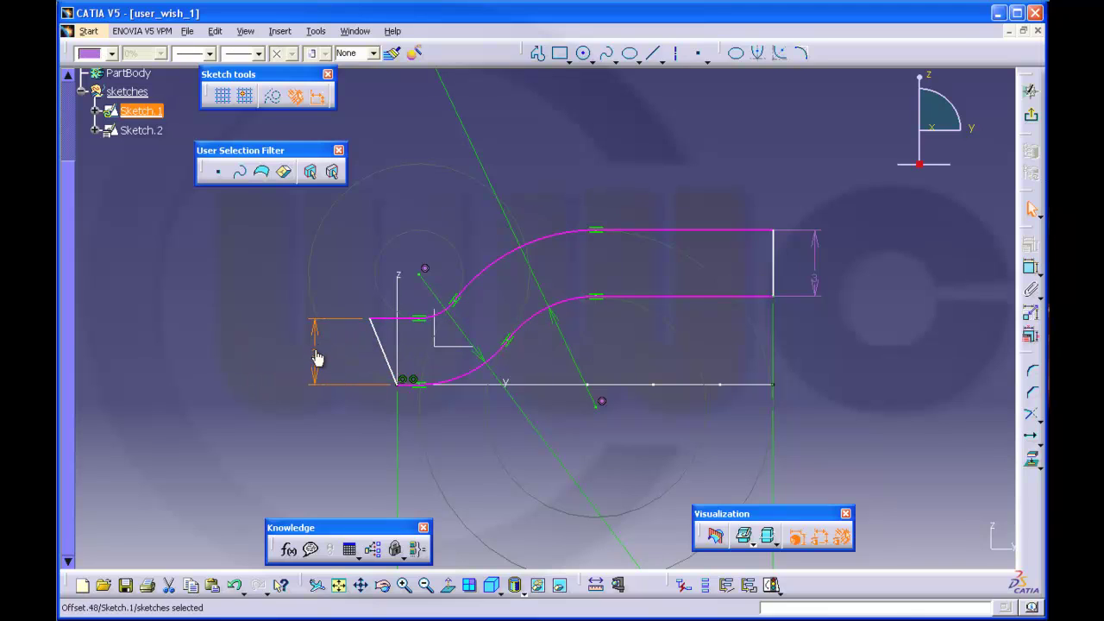
key(Delete)
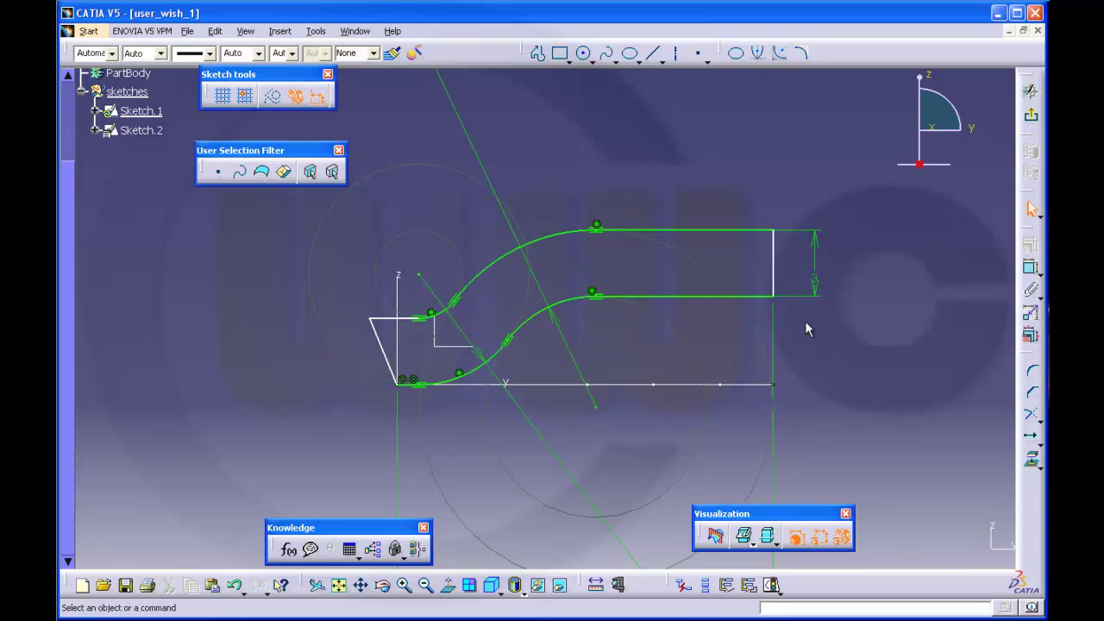
- Constrain the end line beside the z axis perpendicular to the original S-curve's short straight line
click(1031, 272)
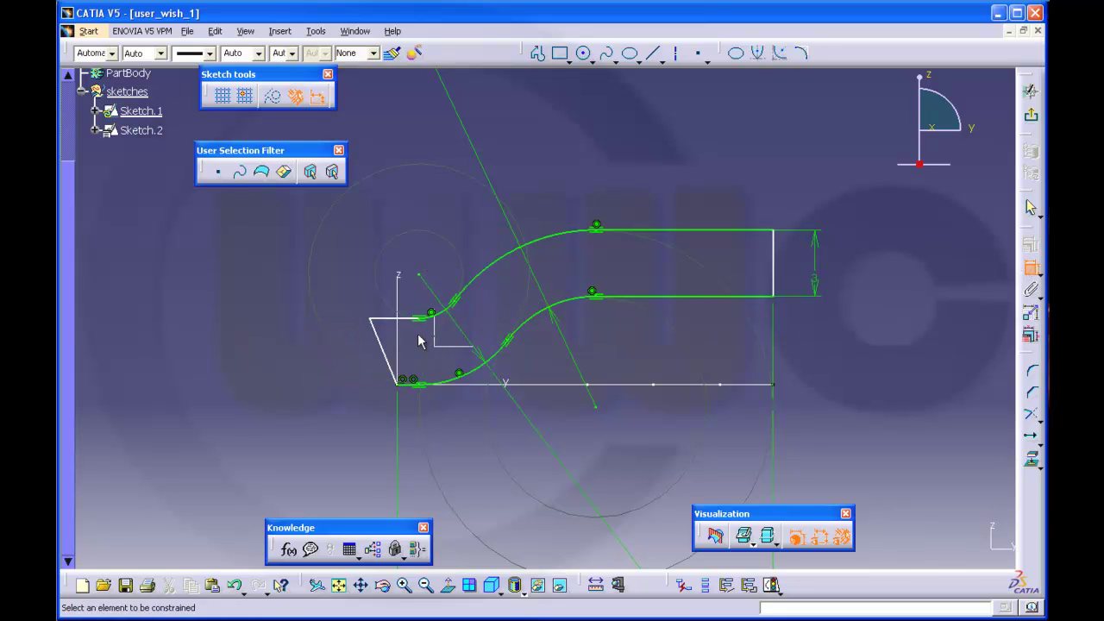
click(382, 342)
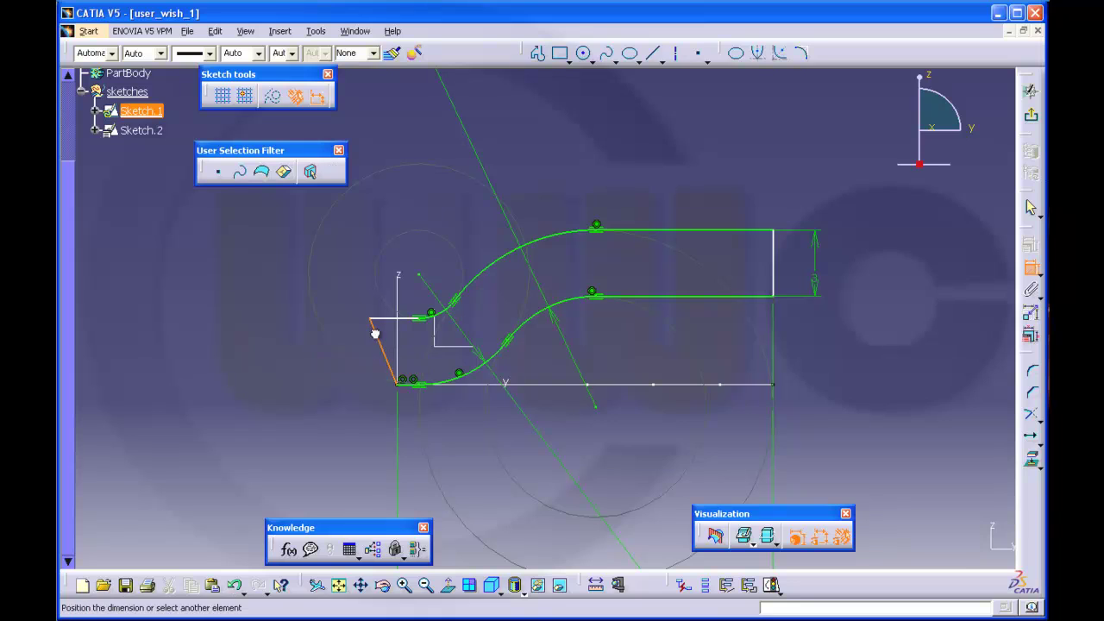
click(412, 385)
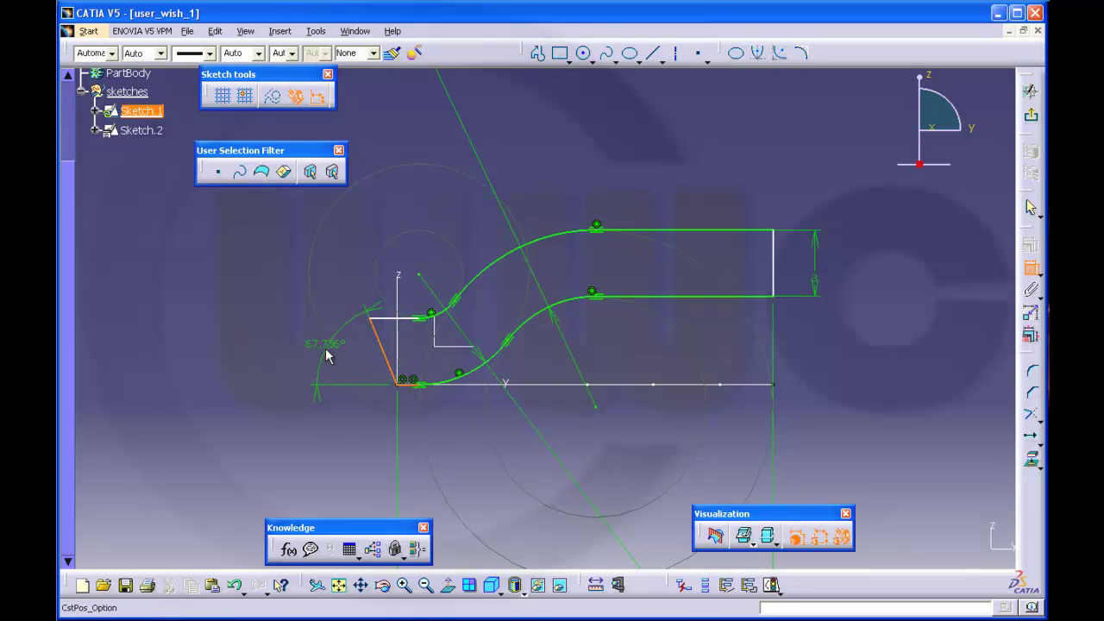
right_click(327, 332)
click(354, 410)
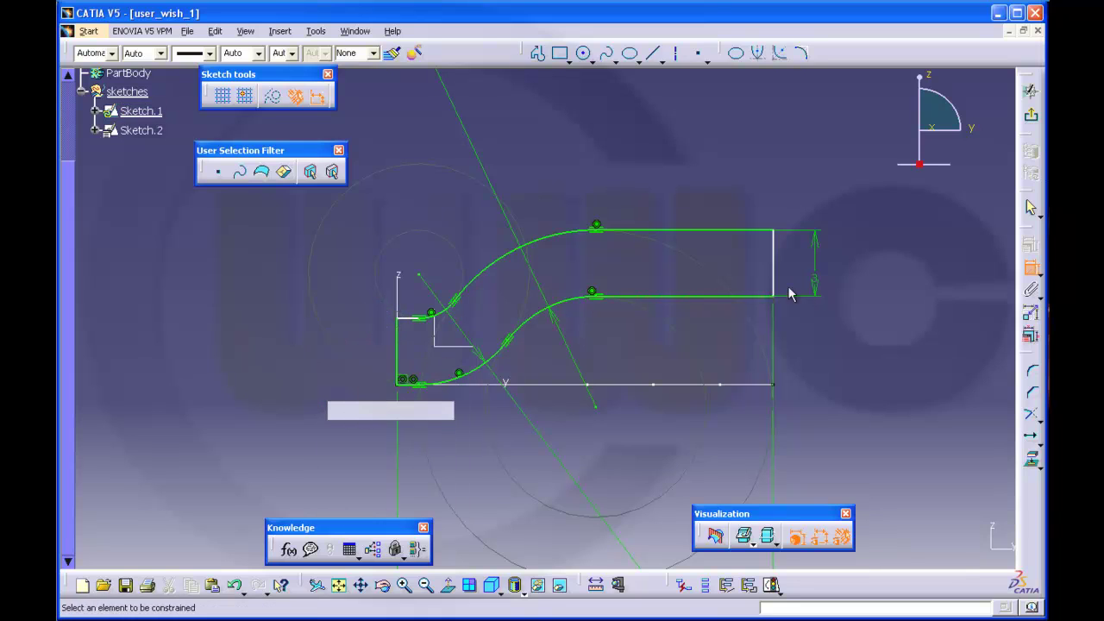
key(Escape)
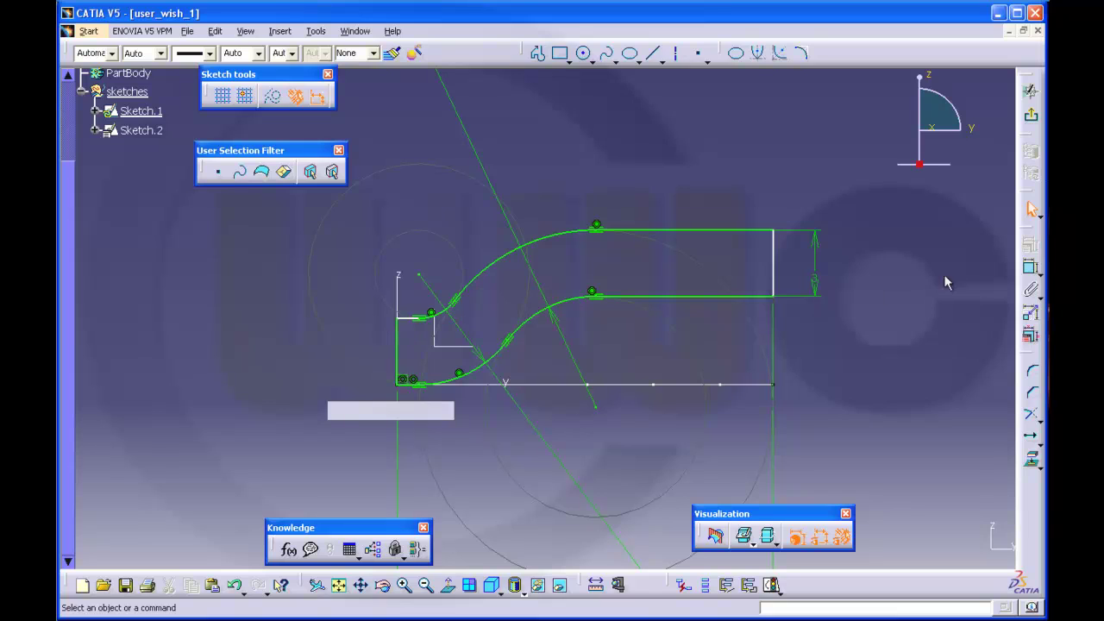
- Add a 90° angle dimension between that end line and the short straight line of the copied S-curve
click(1034, 274)
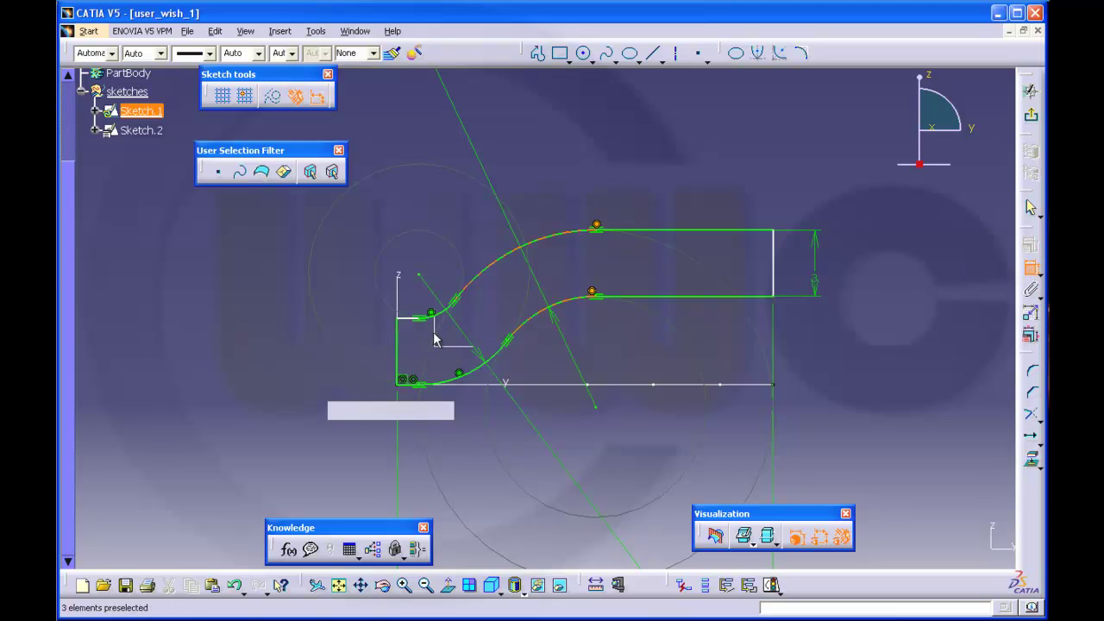
click(395, 332)
click(412, 317)
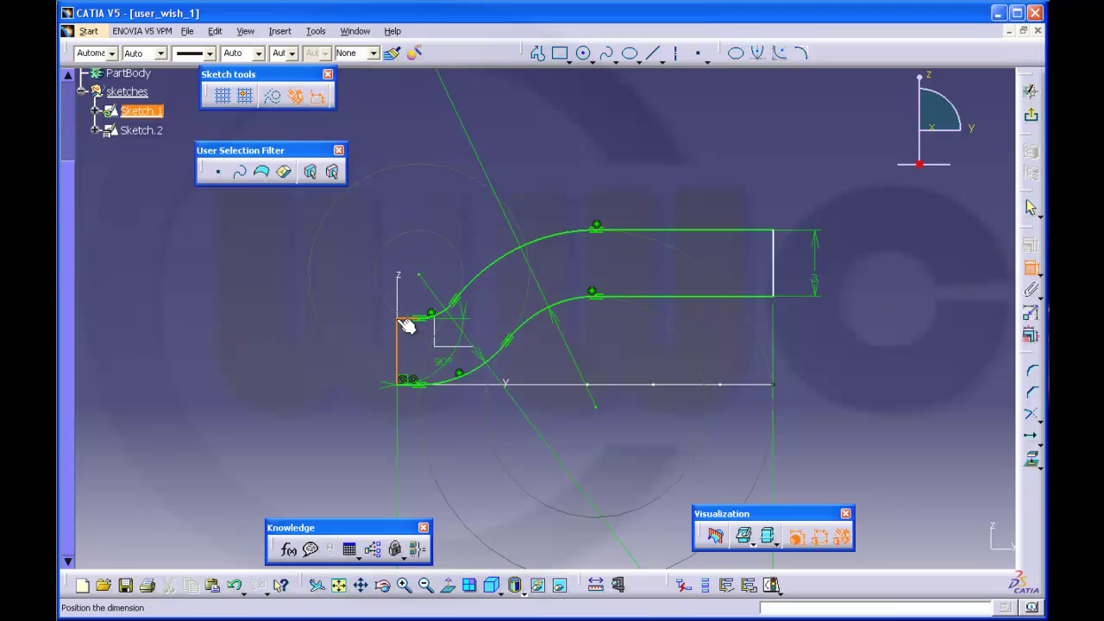
click(367, 338)
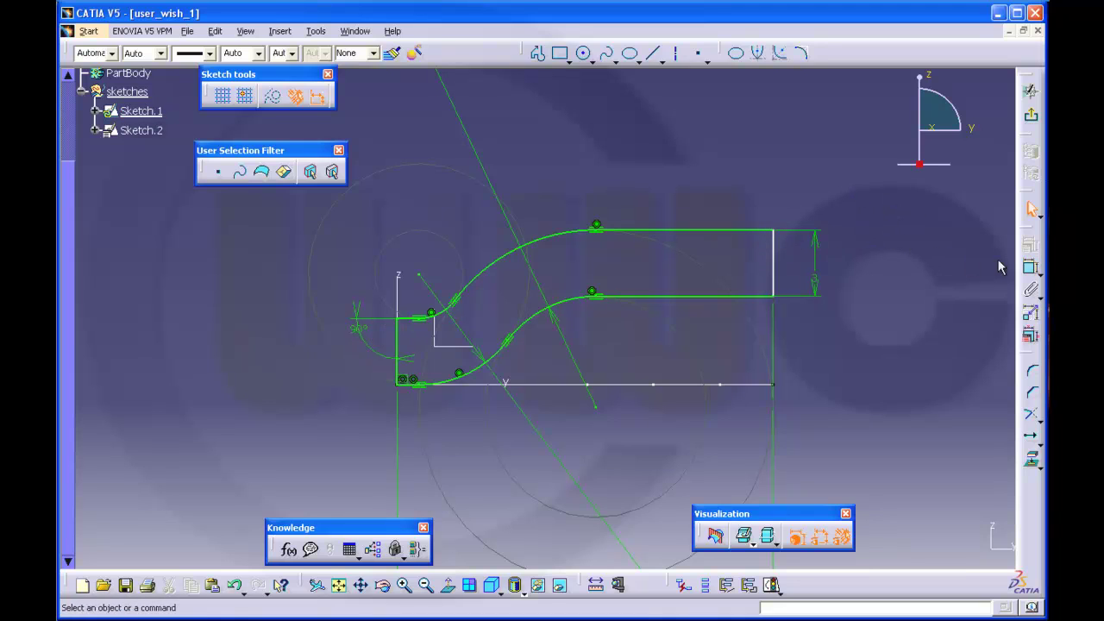
- Add a 90° angle dimension between the upper long straight line and the open-end vertical line, and exit the sketch
click(1032, 271)
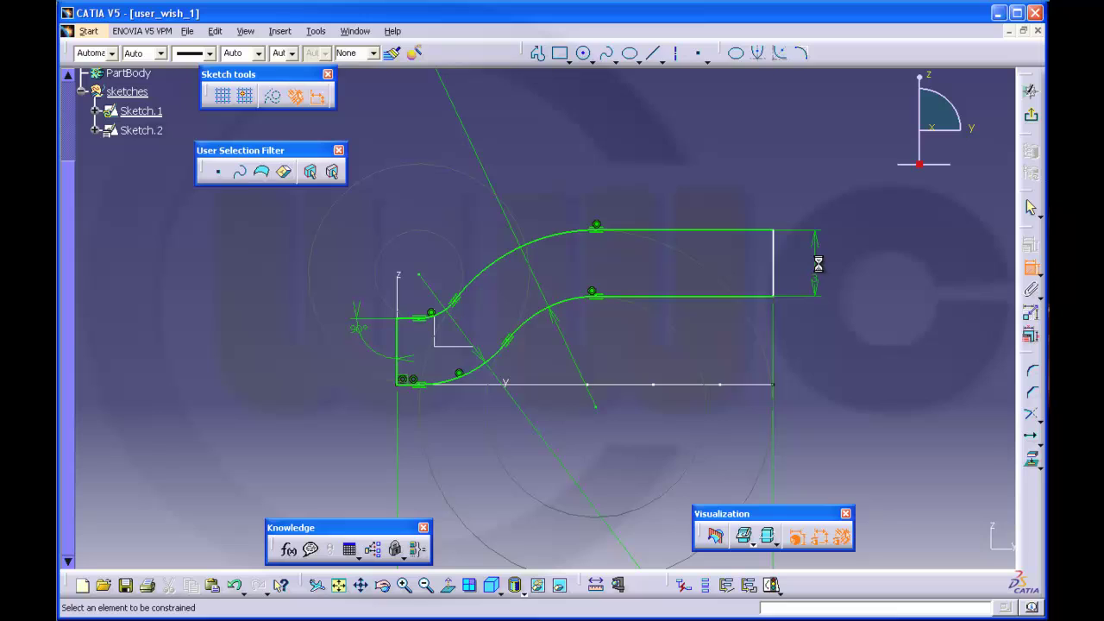
click(754, 231)
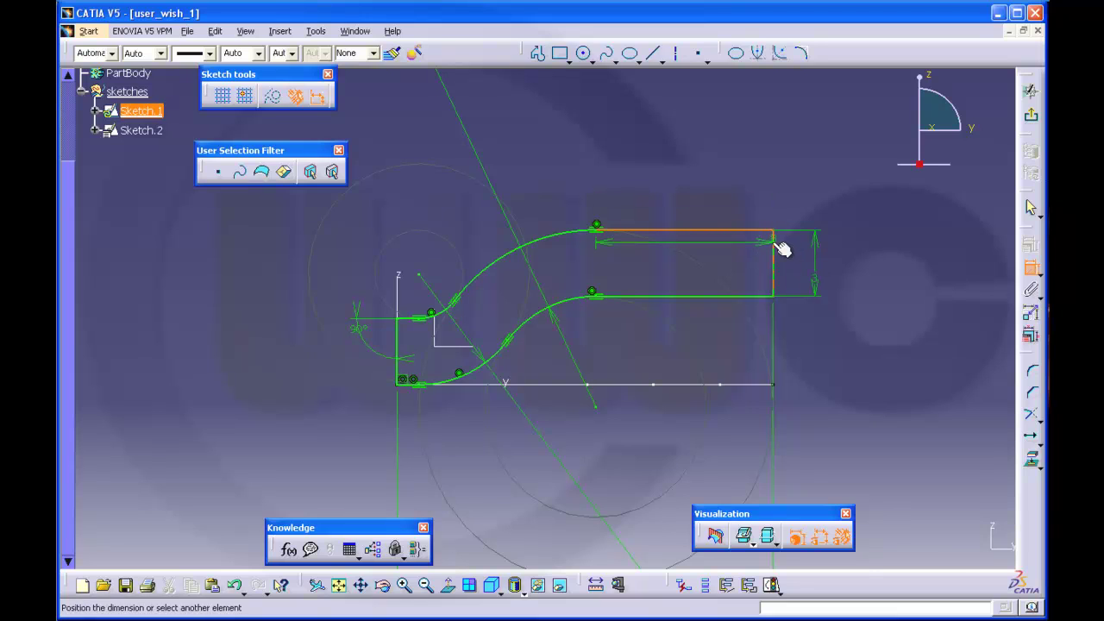
click(775, 249)
click(745, 246)
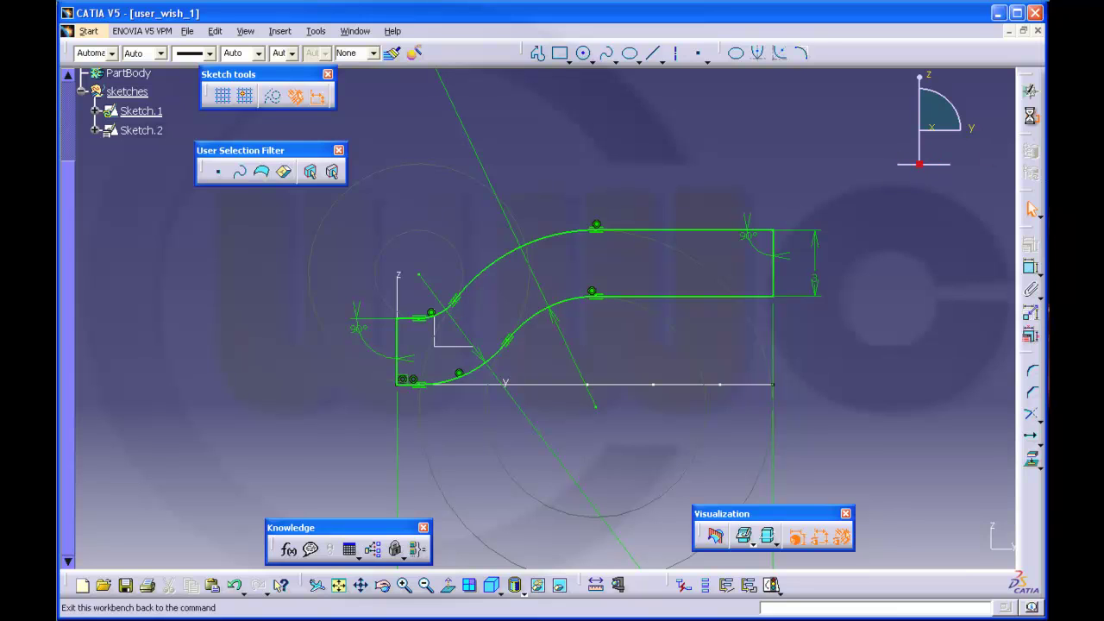
click(1030, 209)
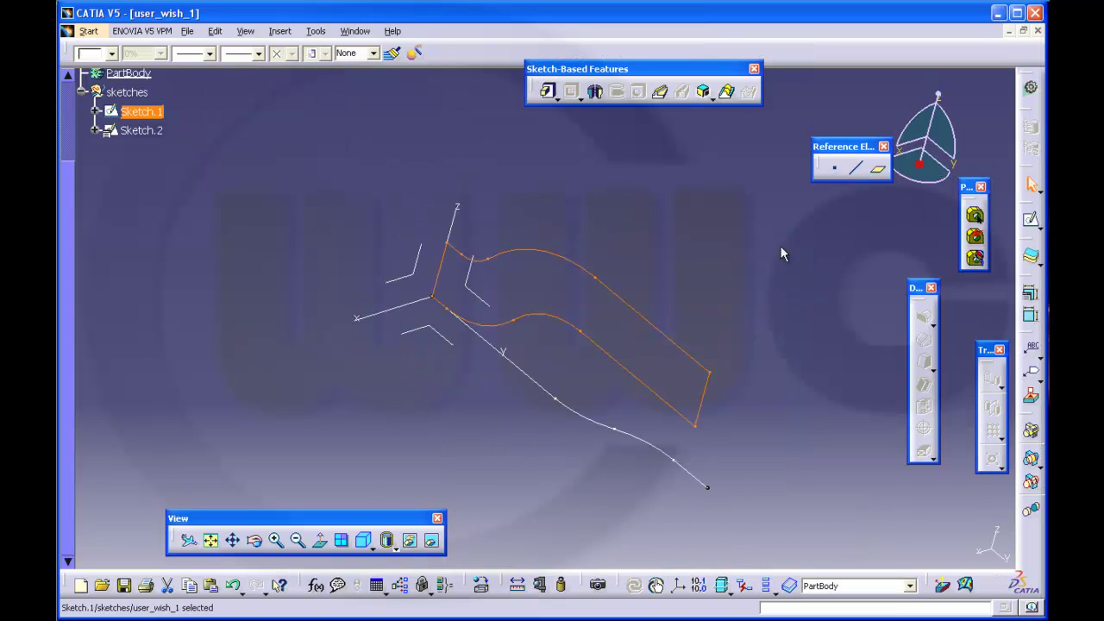
click(734, 248)
- Copy Sketch.1 and paste the copy into the sketches geometrical set
middle_drag(710, 247, 642, 219)
middle_drag(643, 242, 636, 219)
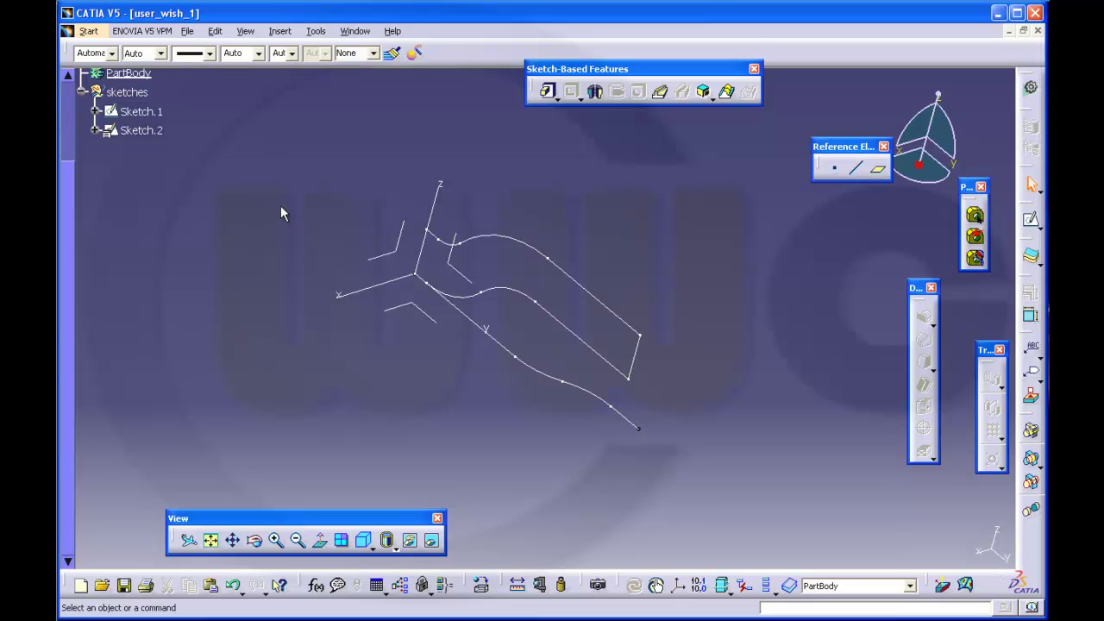
right_click(148, 111)
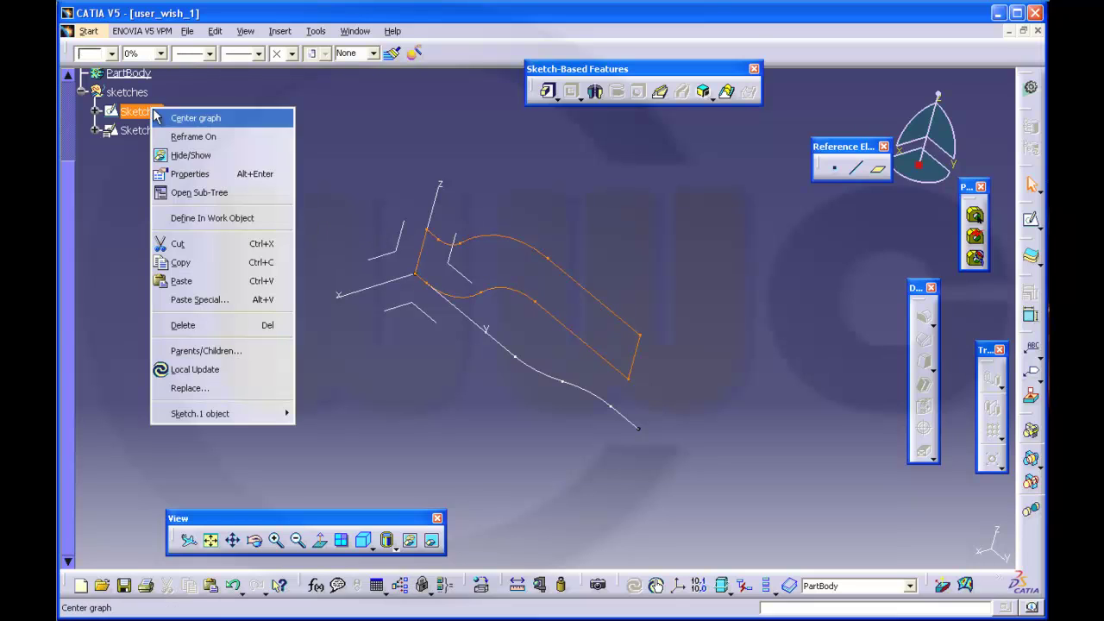
click(204, 263)
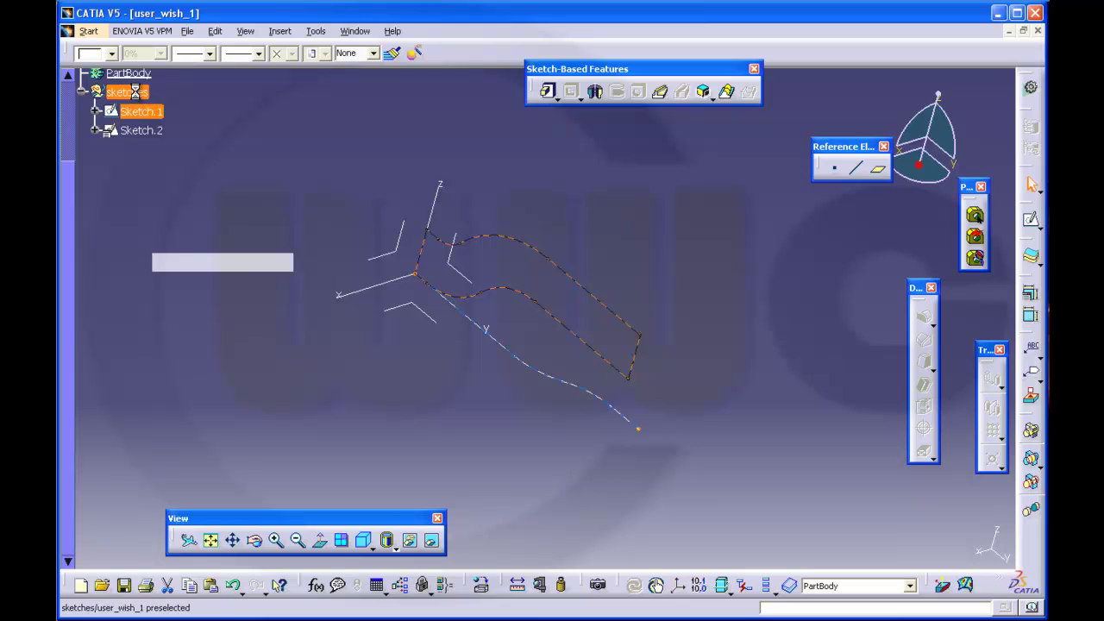
right_click(136, 92)
click(170, 265)
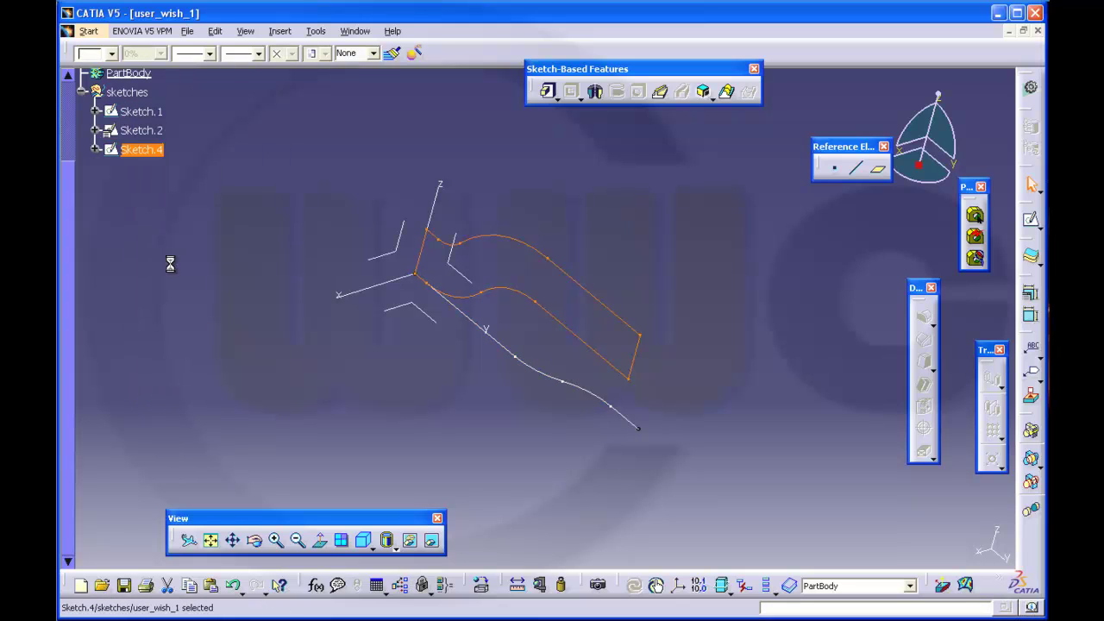
- Change the support of the pasted Sketch.4 to Positioned type with the xy plane as its reference
right_click(136, 151)
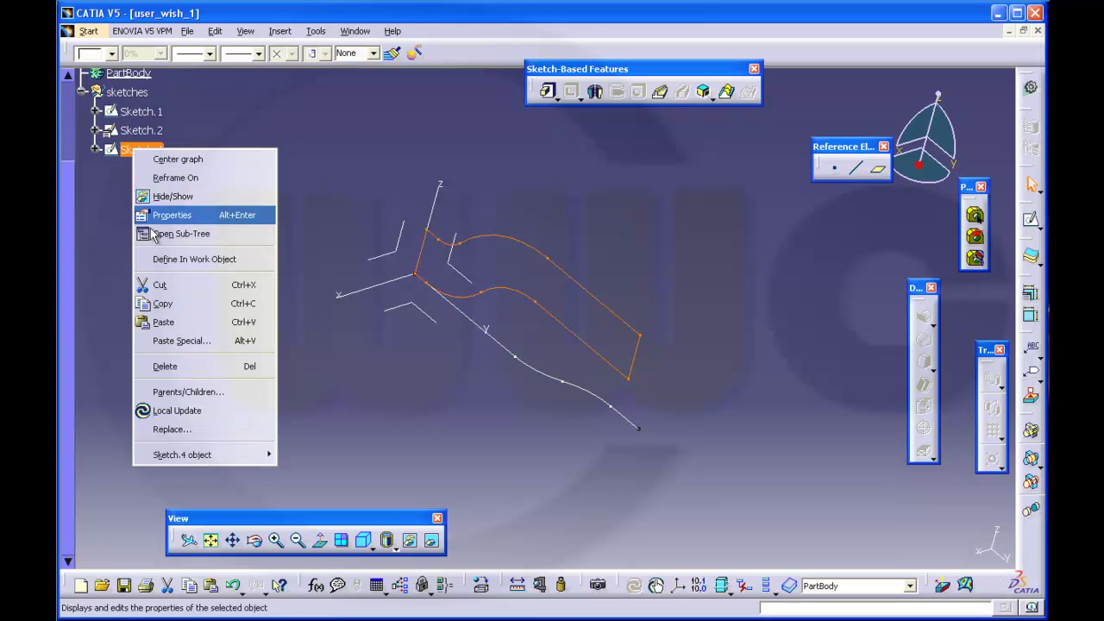
mouse_move(216, 456)
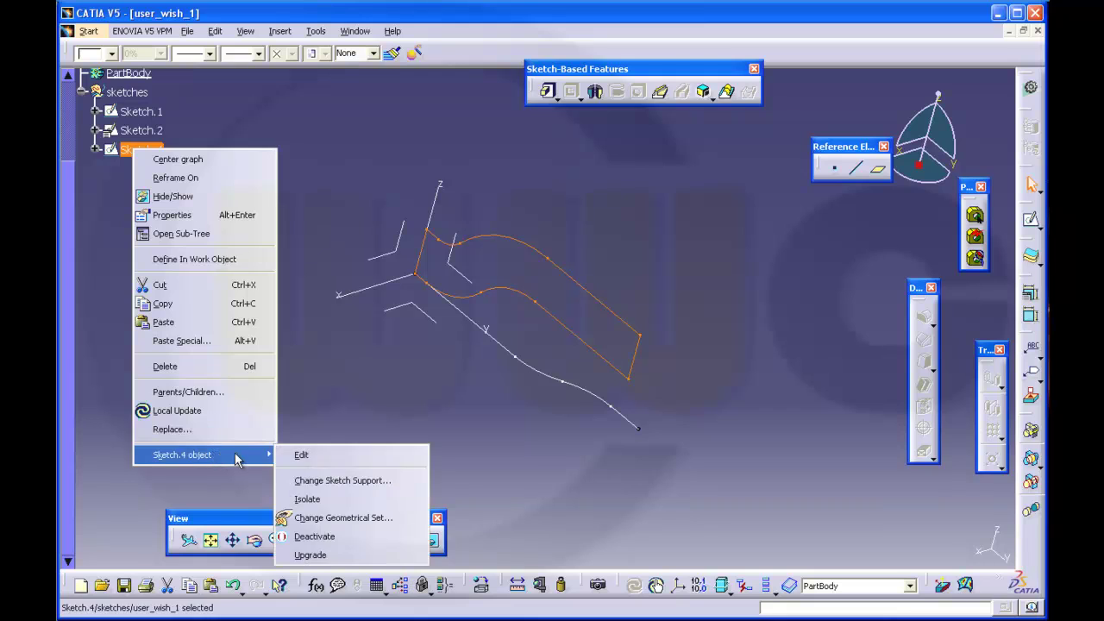
click(309, 480)
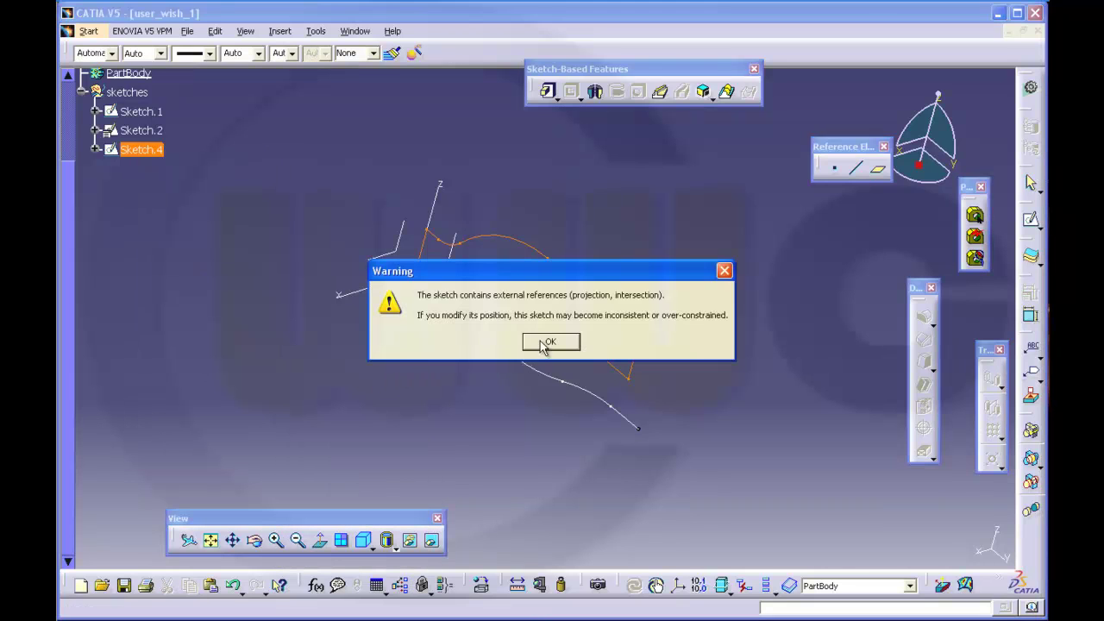
click(543, 342)
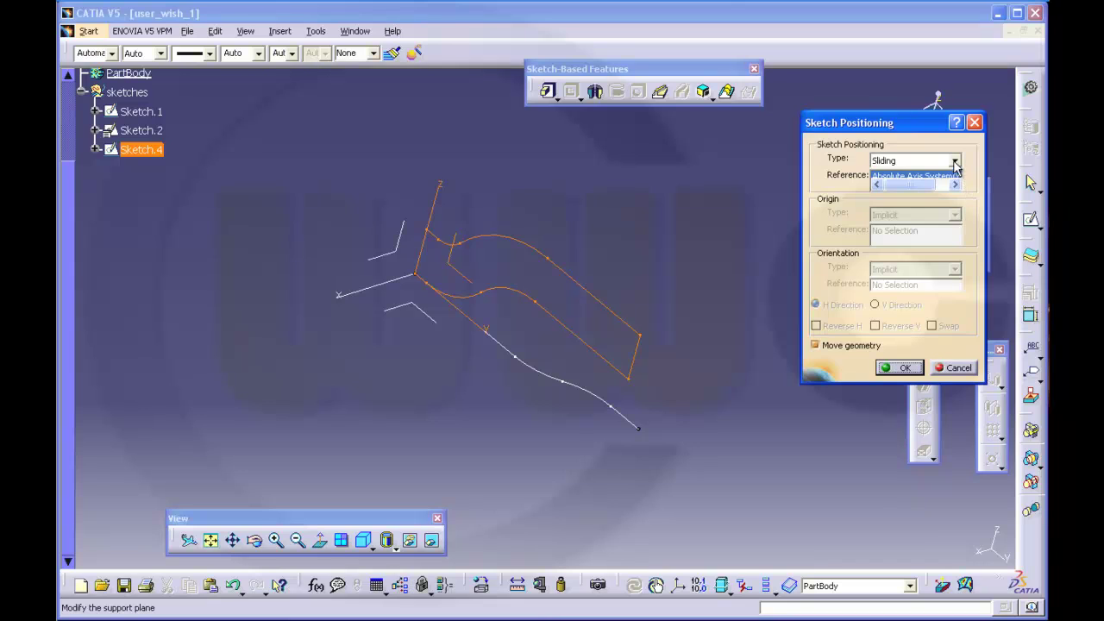
click(954, 162)
click(901, 172)
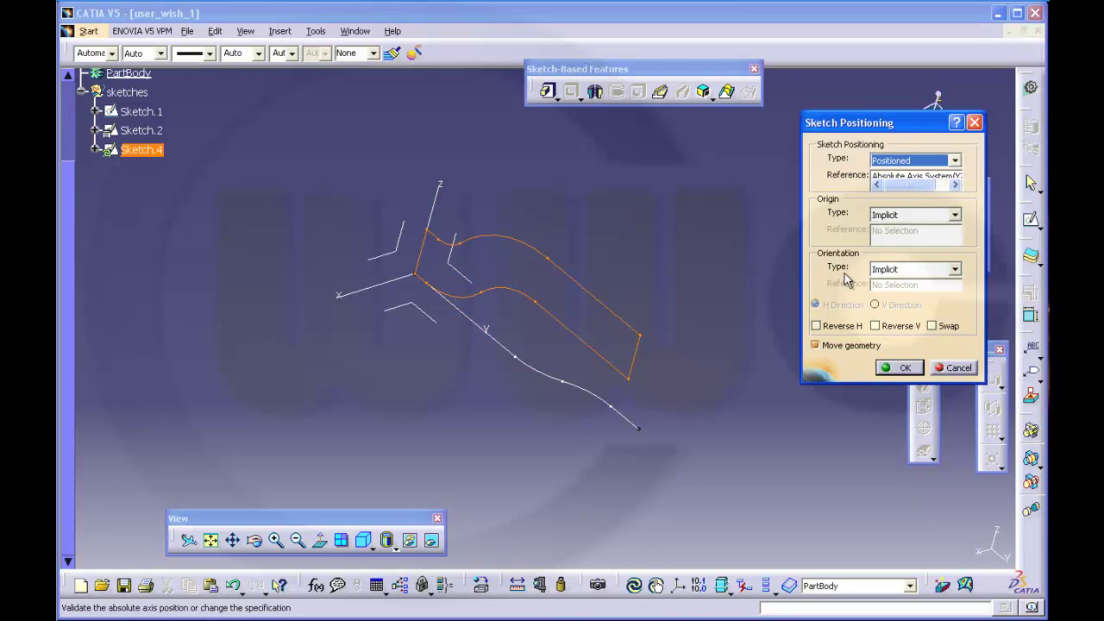
click(885, 175)
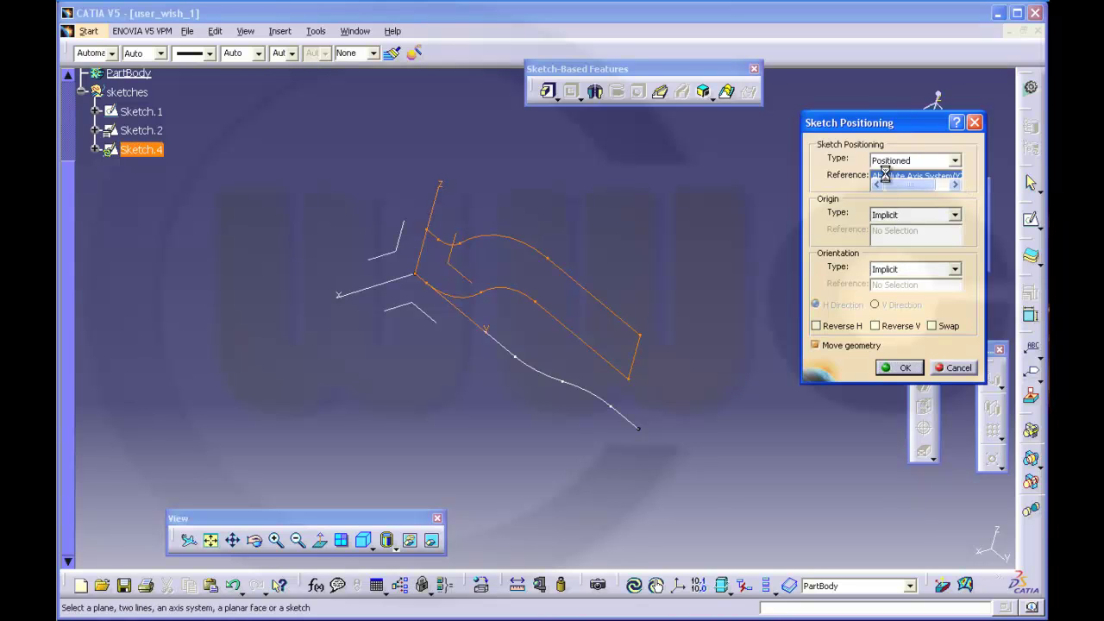
click(438, 322)
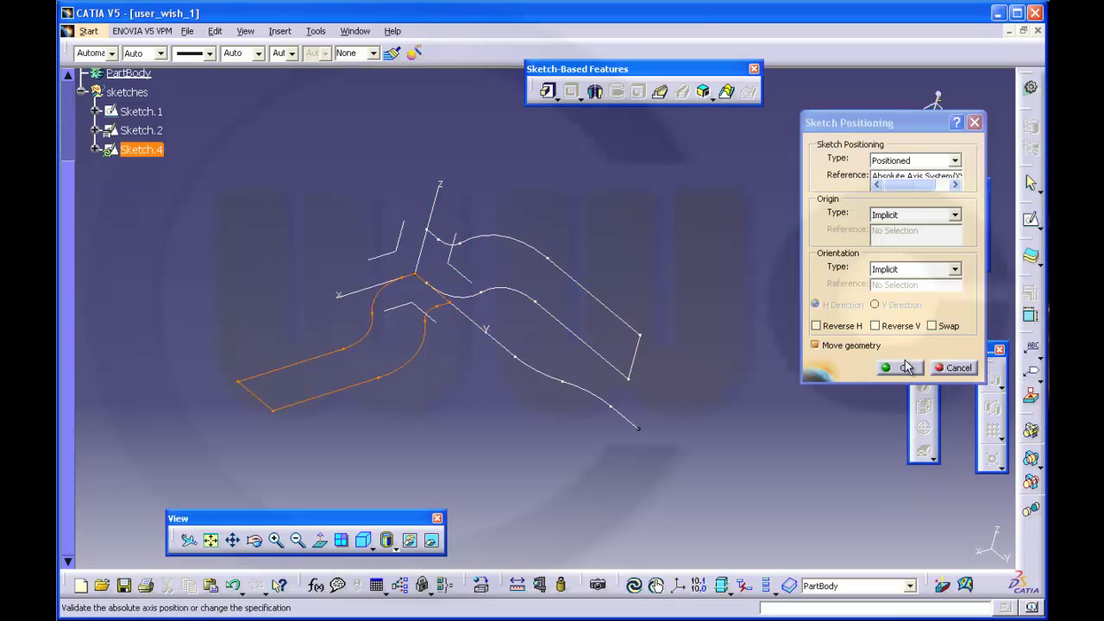
- Orient Sketch.4 with Swap and Reverse V enabled, confirm the positioning, and dismiss the update diagnosis
click(932, 327)
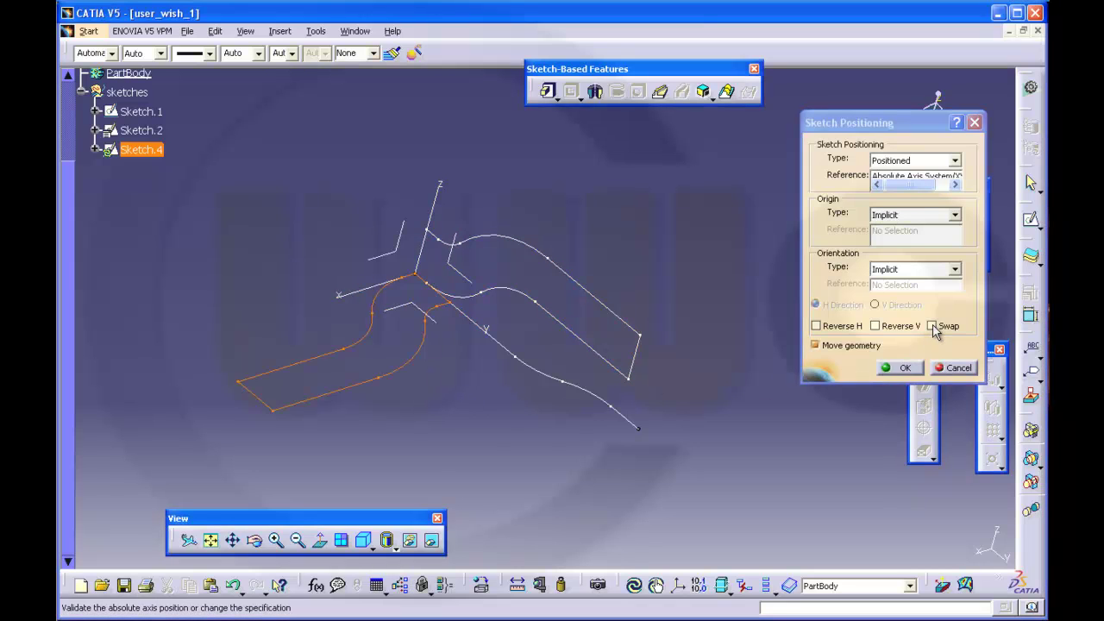
click(875, 326)
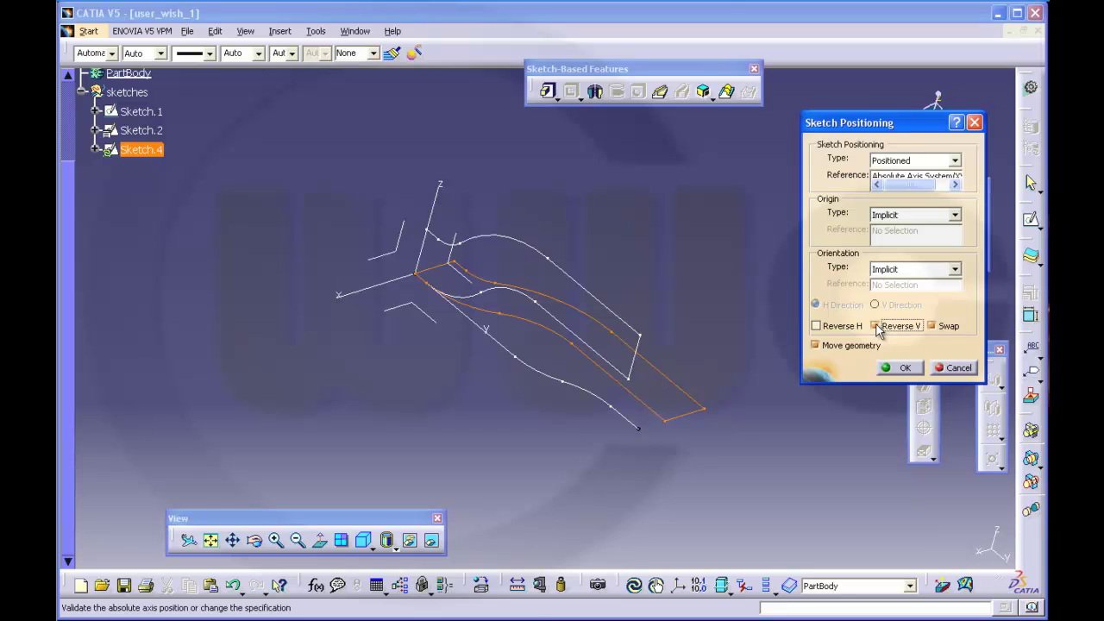
click(893, 367)
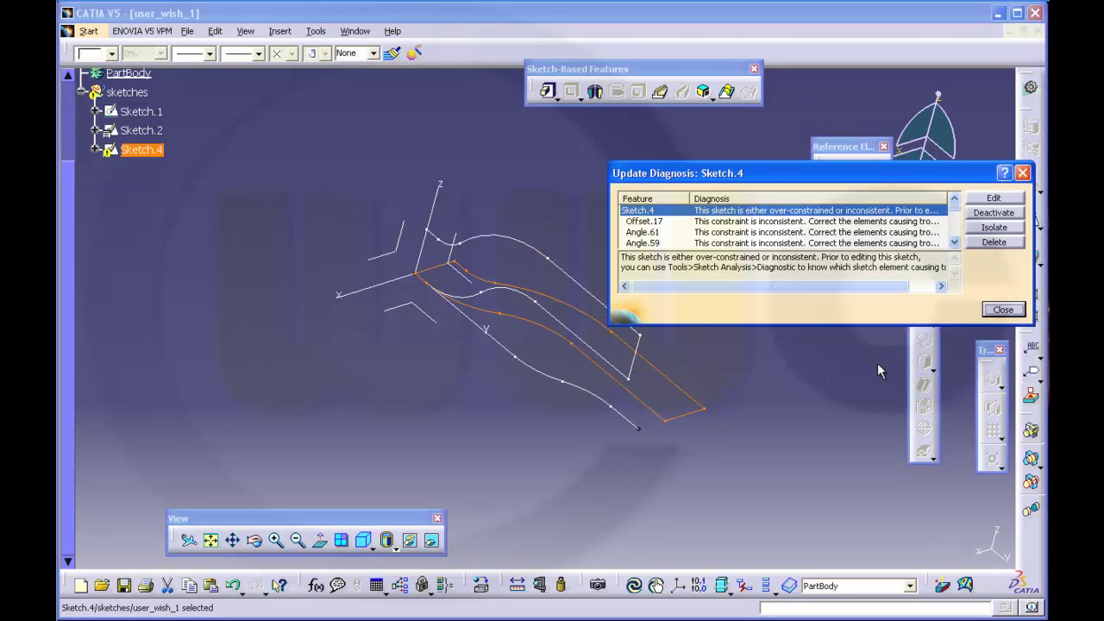
click(990, 316)
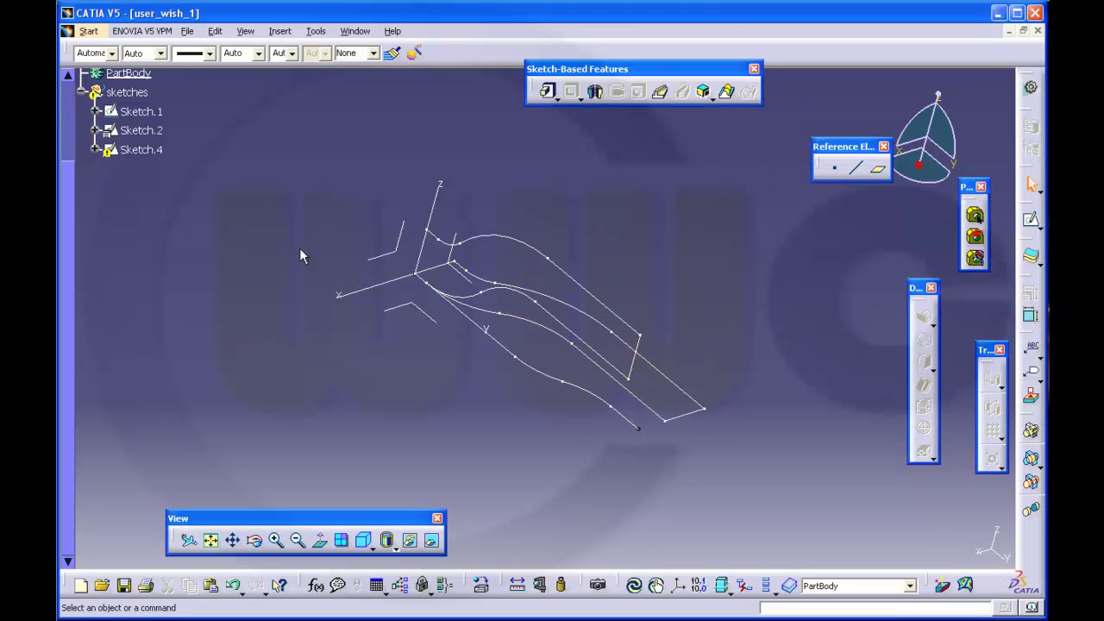
- Delete the old Sketch.2 from the sketches set and dismiss the update diagnosis
right_click(142, 130)
click(213, 358)
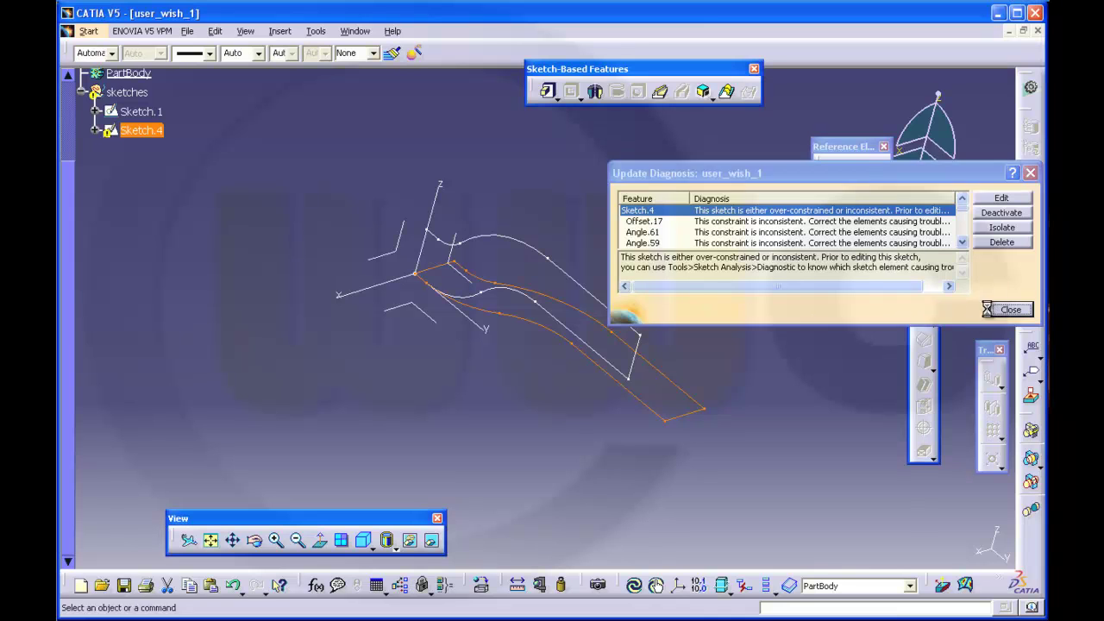
click(1009, 310)
- Open Sketch.4 for editing and check its geometry and use-edges with Sketch Analysis
double_click(138, 130)
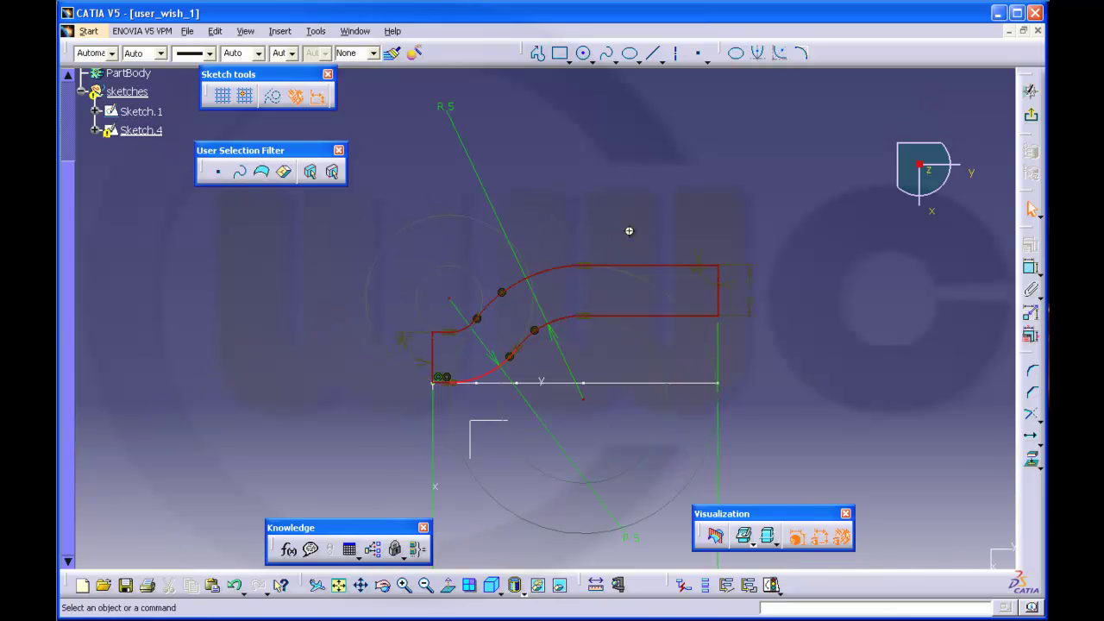
mouse_move(628, 229)
middle_down()
mouse_move(618, 181)
mouse_move(616, 251)
mouse_move(615, 220)
middle_up()
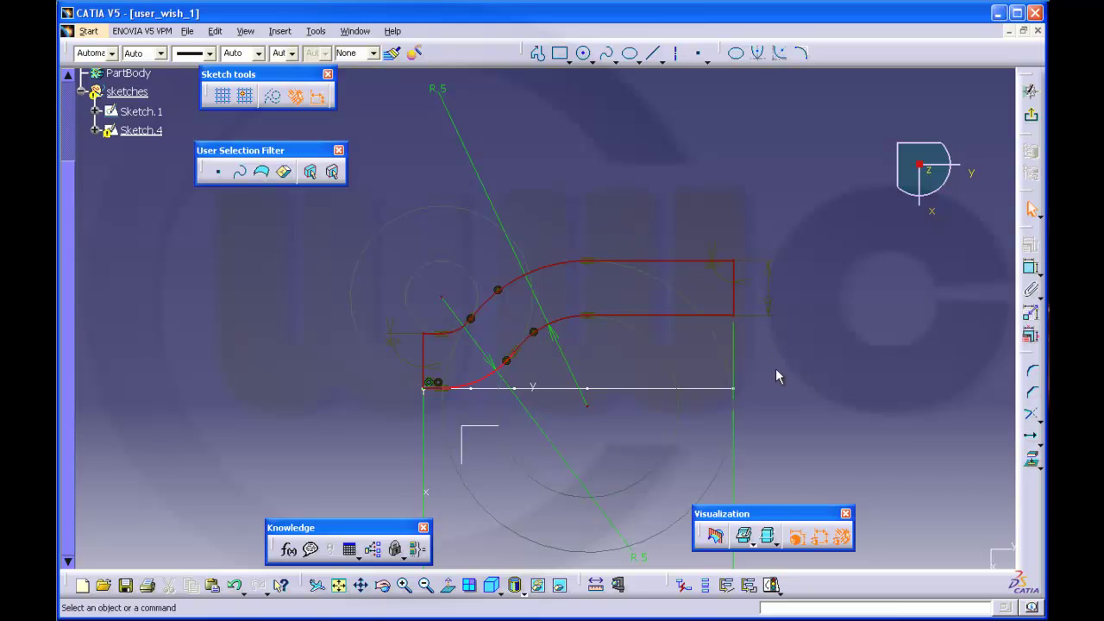
mouse_move(776, 374)
middle_down()
mouse_move(722, 284)
mouse_move(739, 320)
middle_up()
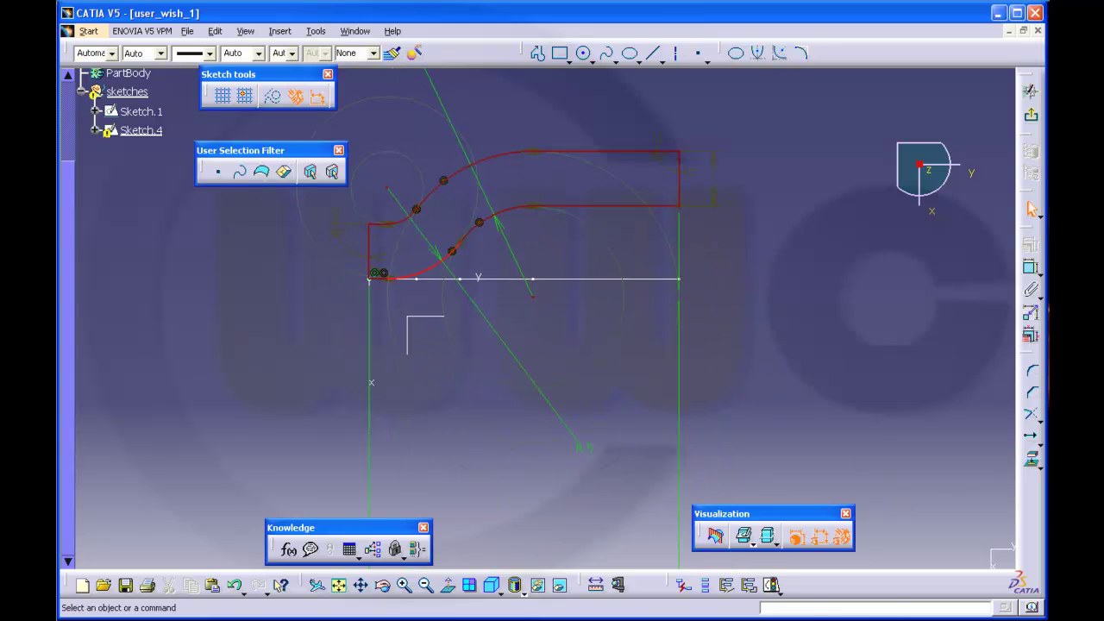
click(776, 589)
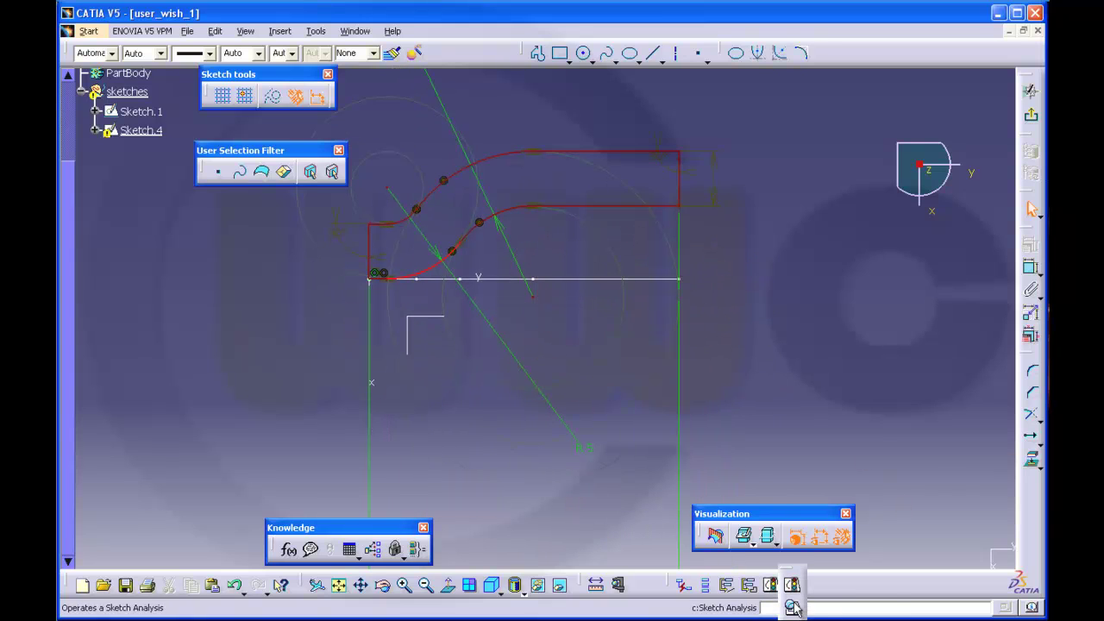
click(793, 608)
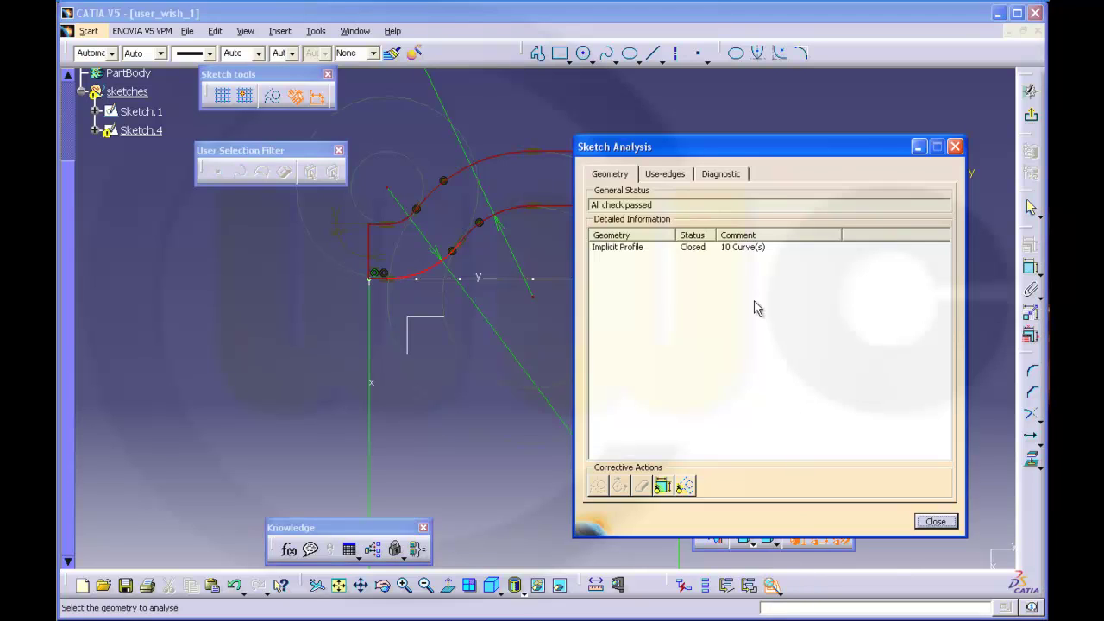
click(666, 174)
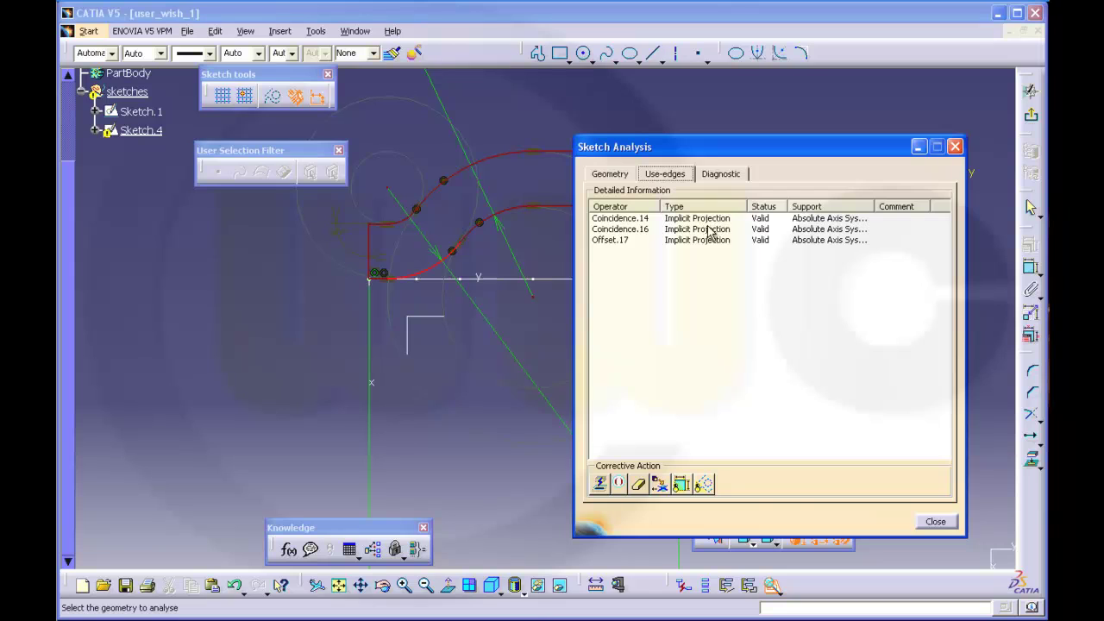
click(955, 148)
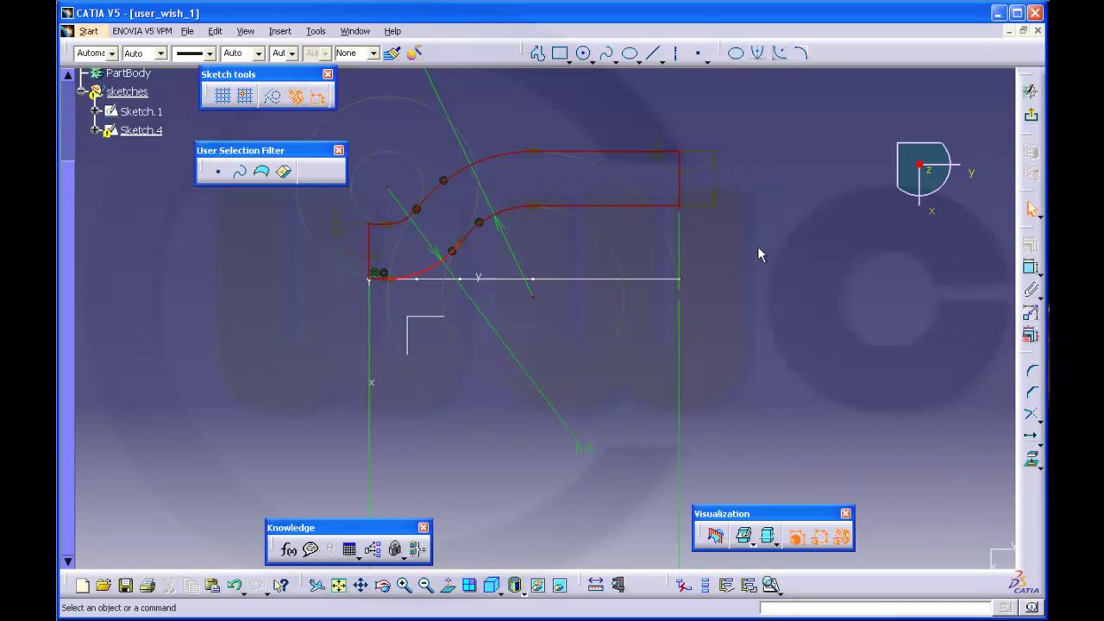
- Delete the inconsistent slanted distance constraint Offset.17 that extends far away from the S-profile
mouse_move(757, 254)
middle_down()
mouse_move(780, 280)
mouse_move(771, 441)
middle_up()
click(201, 221)
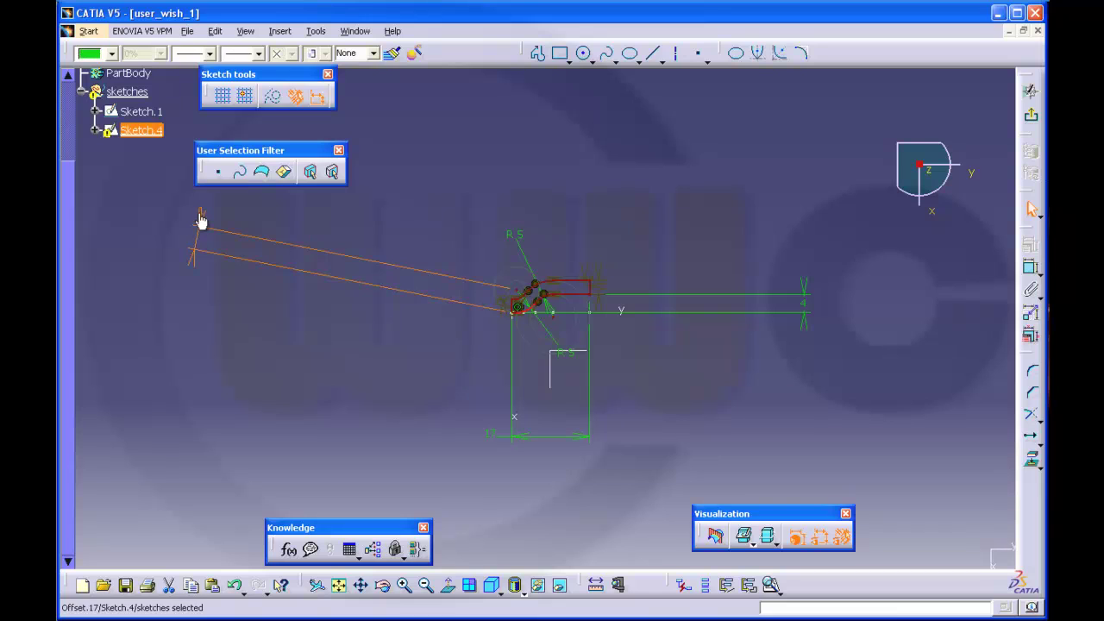
key(Delete)
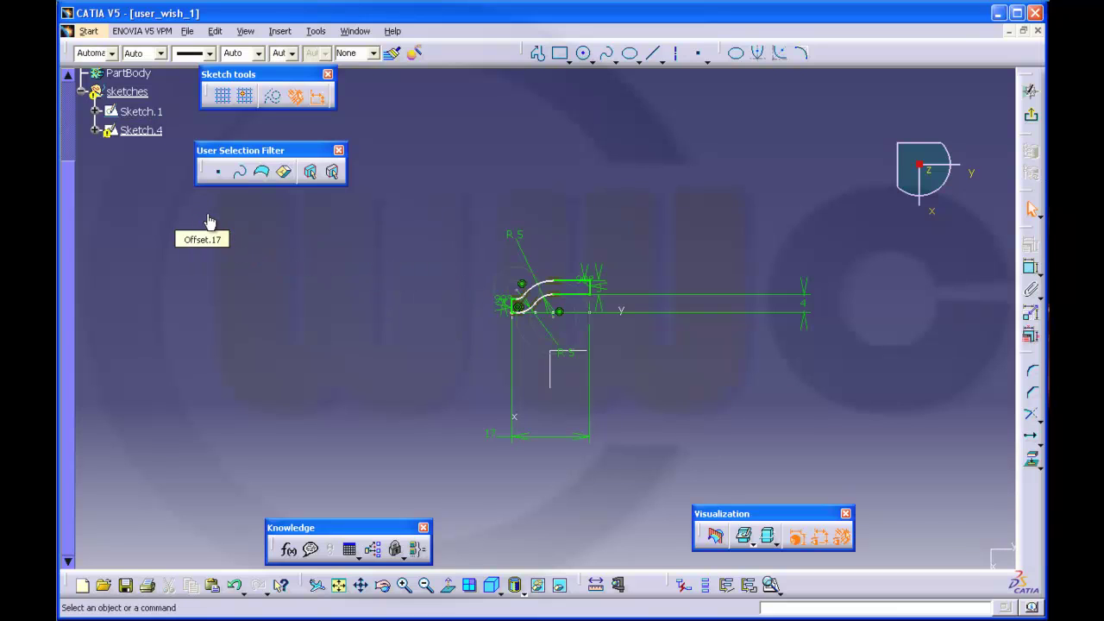
- Dimension the distance between the x axis and the centre of the S-profile's arcs nearest that axis
mouse_move(667, 389)
middle_down()
mouse_move(669, 281)
mouse_move(716, 302)
mouse_move(715, 285)
middle_up()
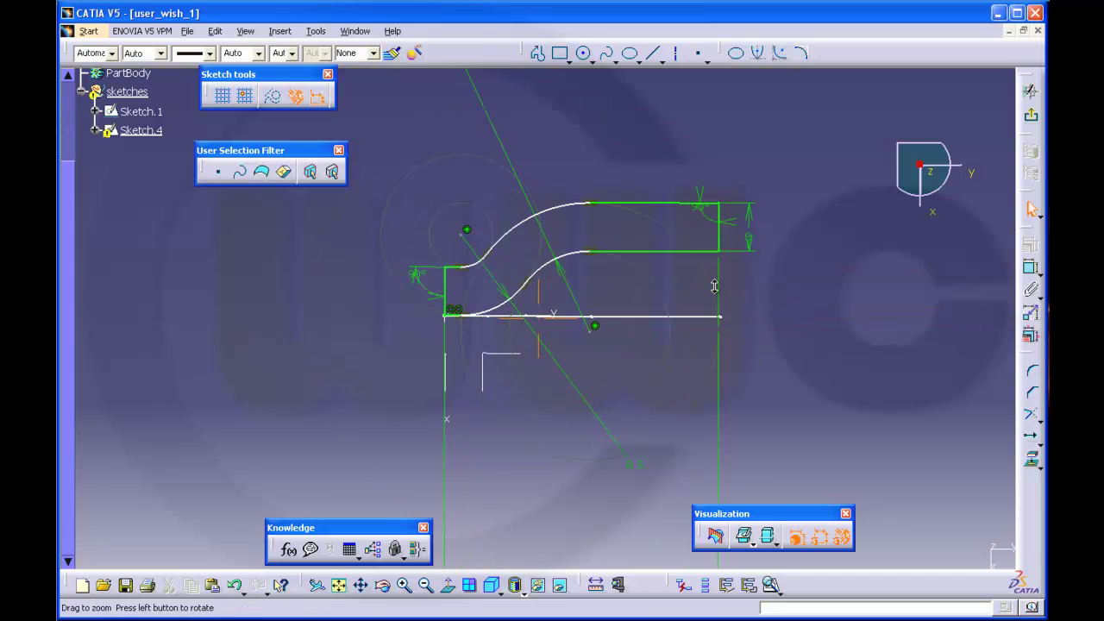
click(1032, 273)
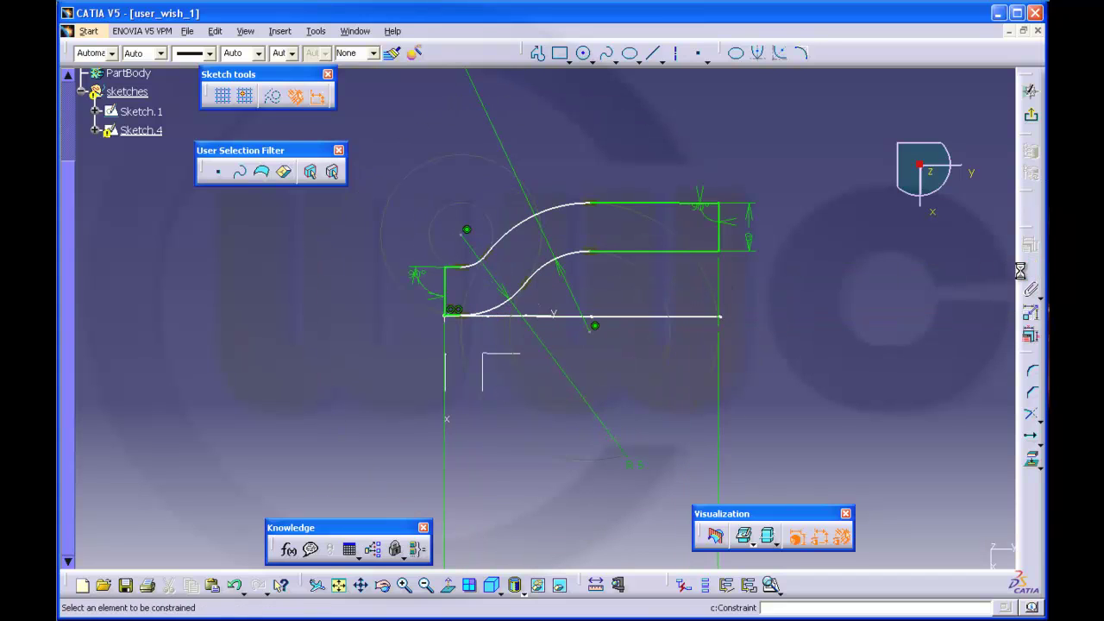
click(466, 238)
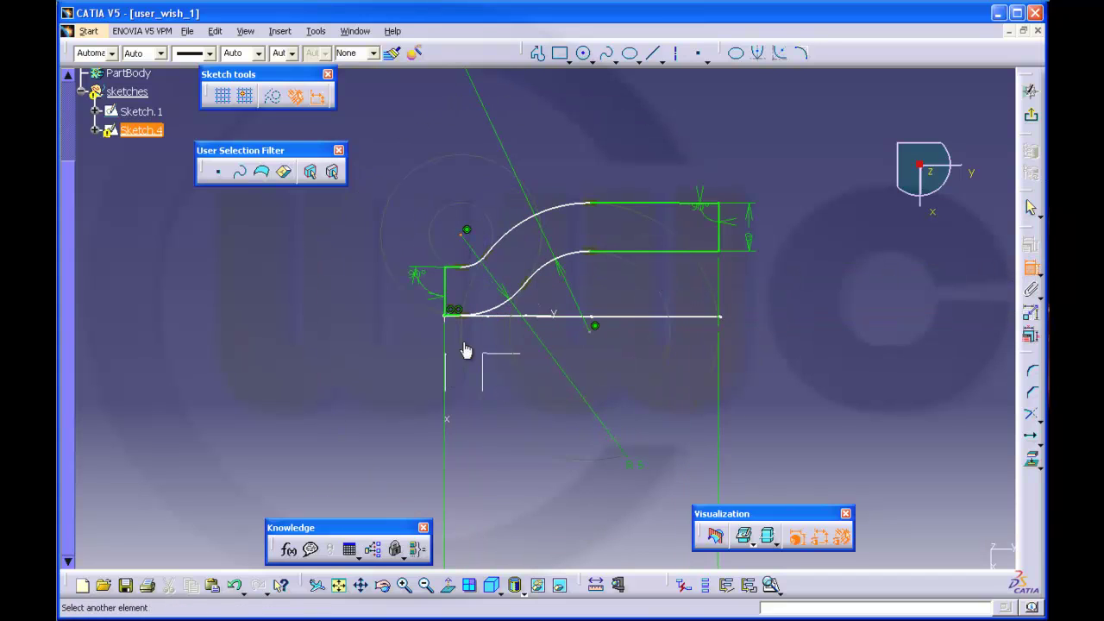
click(450, 423)
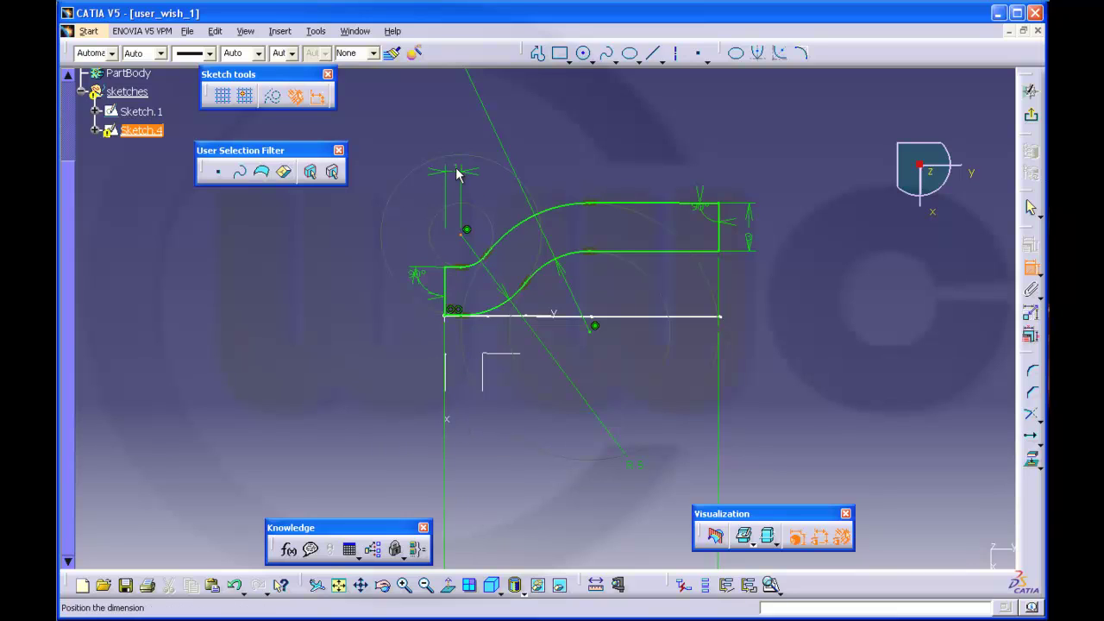
click(458, 174)
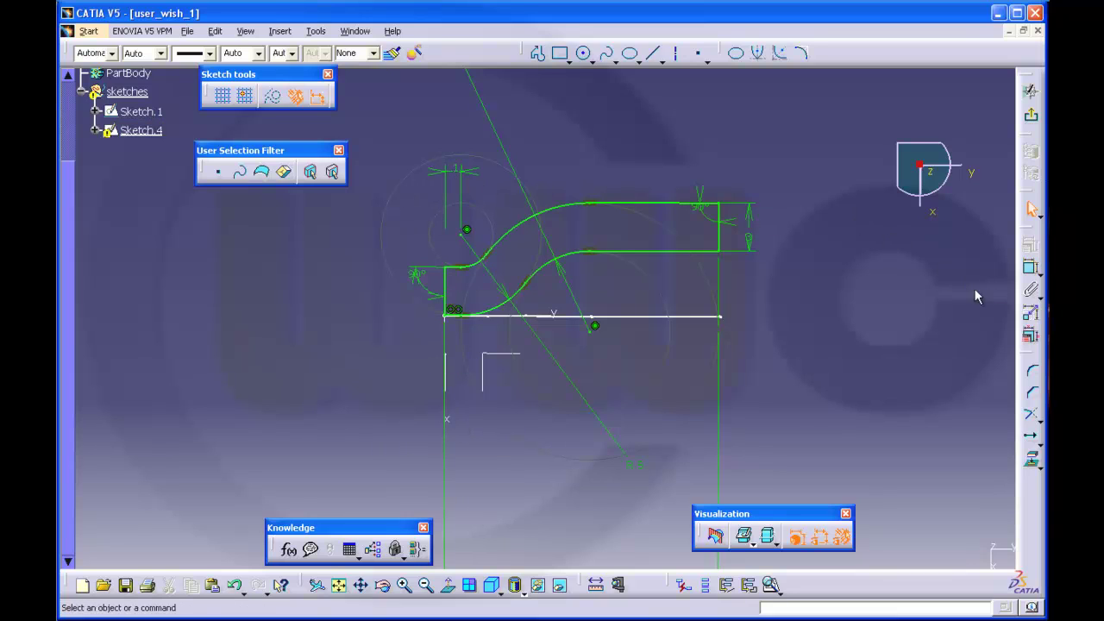
- Set the distance between the x axis and the nearest arc centre of the S-profile to 8.6 mm using Edit Multi-Constraint
click(1032, 341)
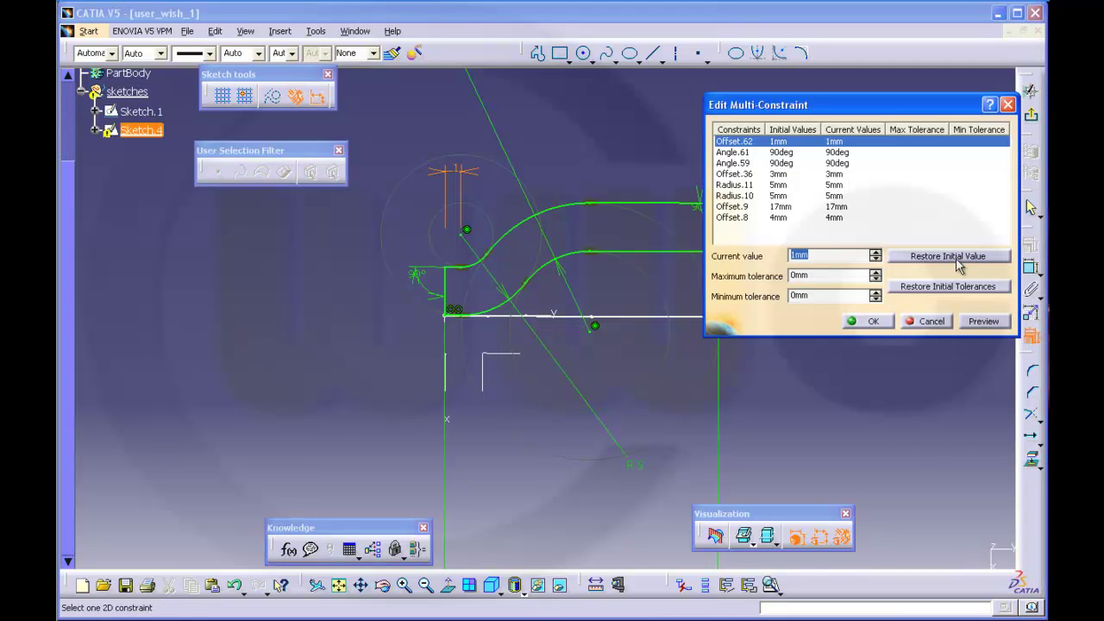
middle_drag(607, 169, 562, 179)
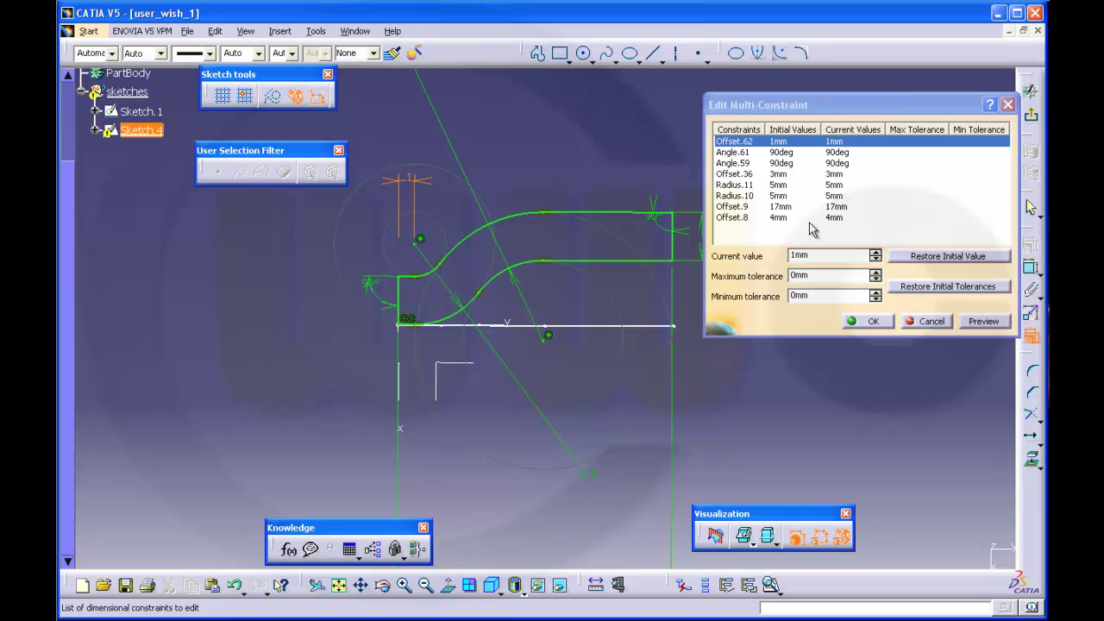
double_click(814, 256)
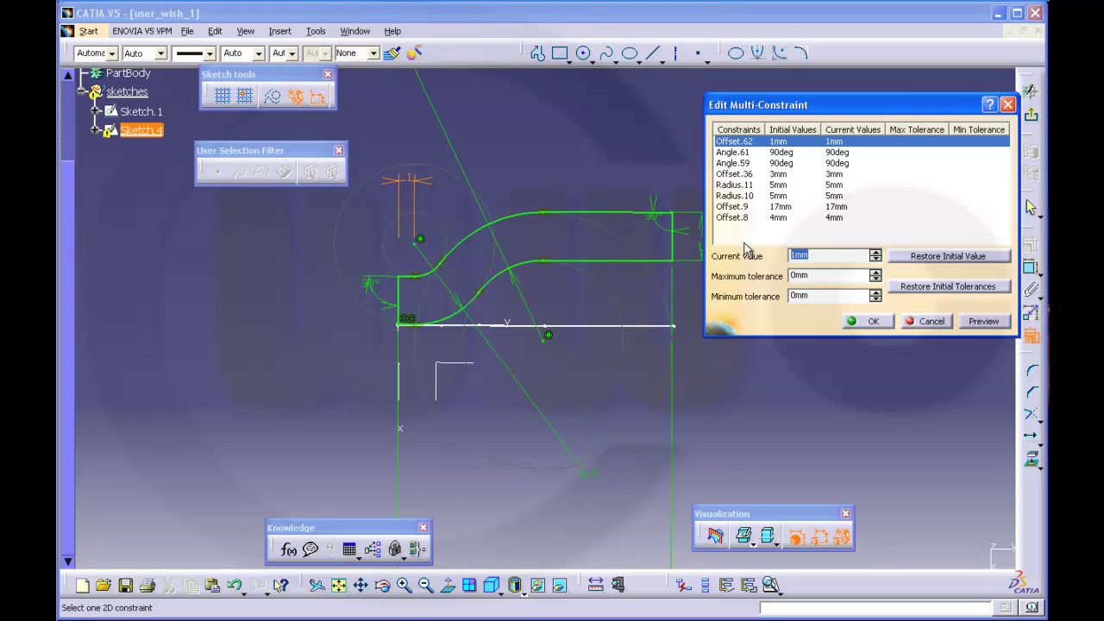
text(8.6)
- Set the S-profile's width constraint, Offset.36, to 2 mm
click(730, 153)
click(735, 164)
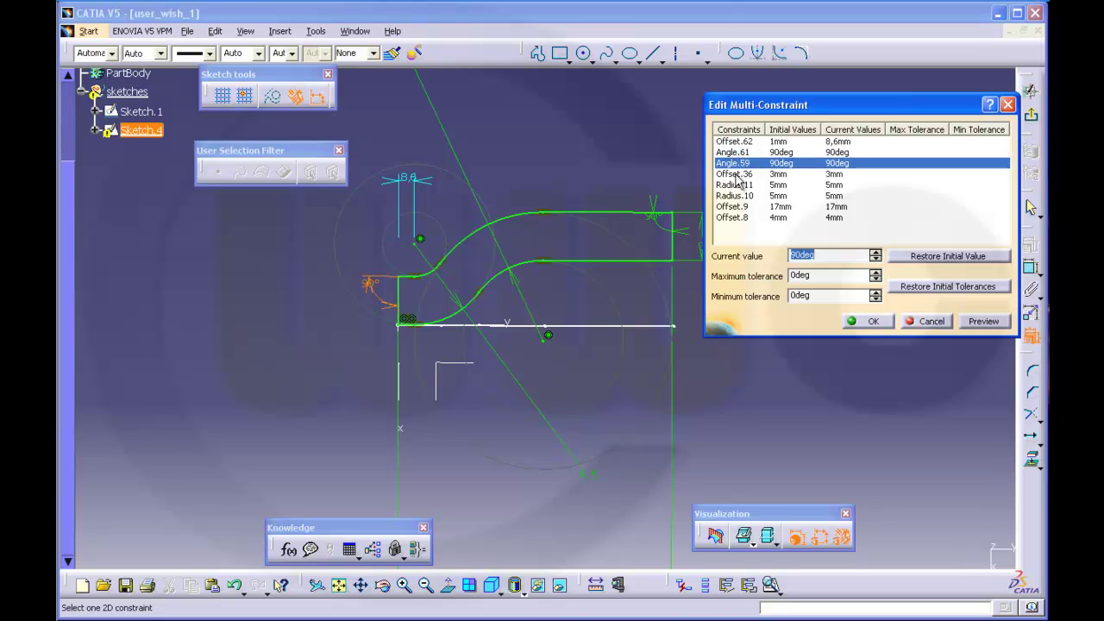
click(736, 176)
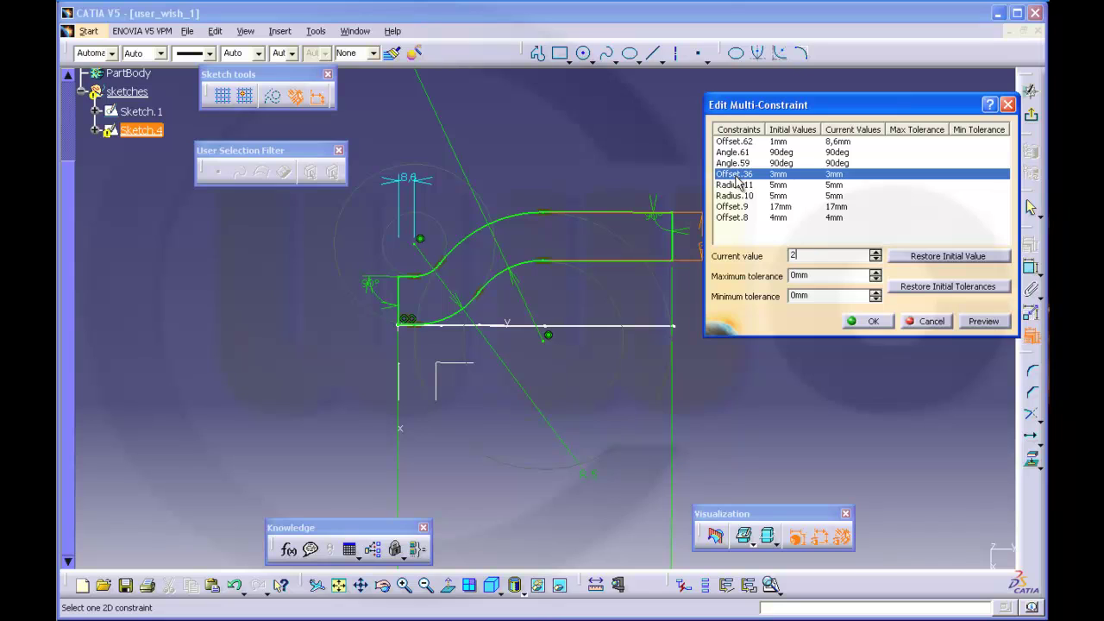
click(739, 196)
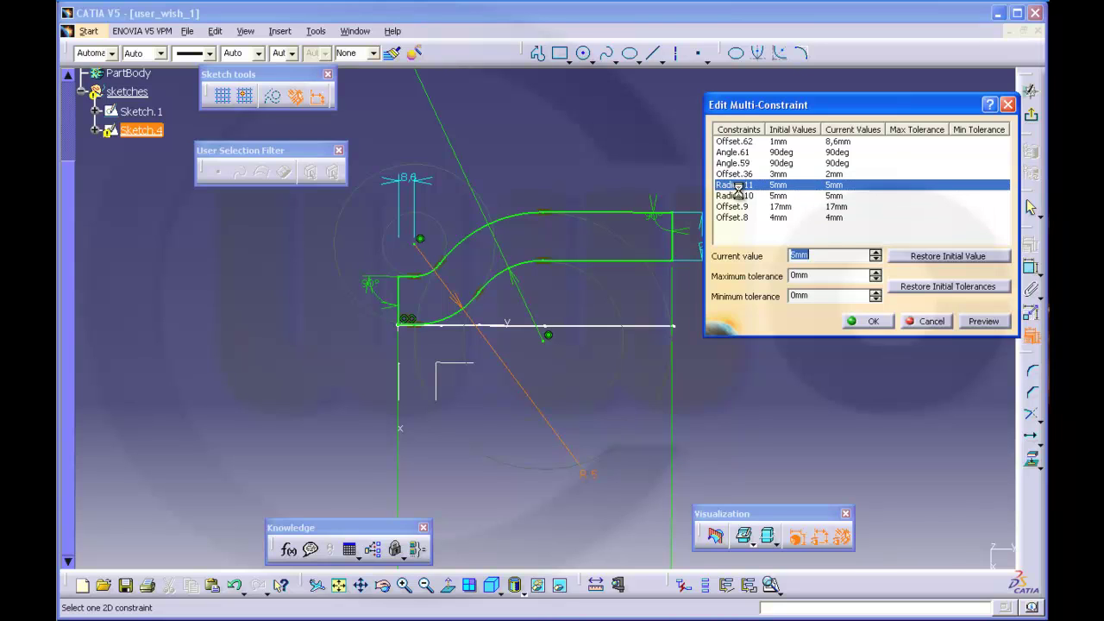
- Set Offset.8, the S-profile's lateral offset from the y axis, to 2 mm, apply the constraint edits and exit the sketch
click(739, 185)
click(730, 219)
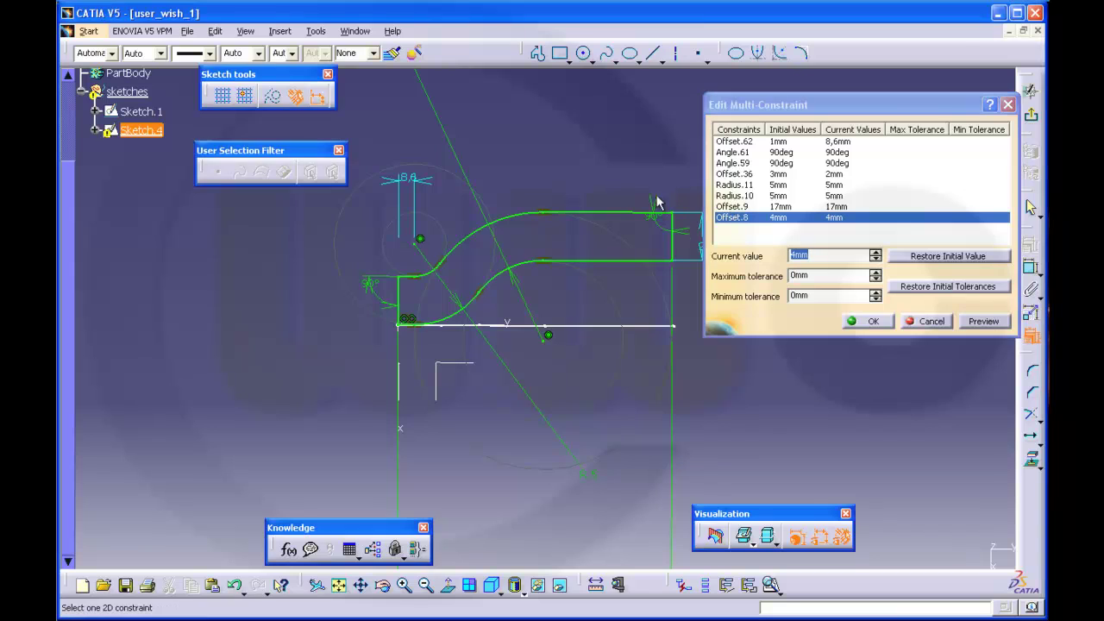
middle_drag(661, 202, 552, 174)
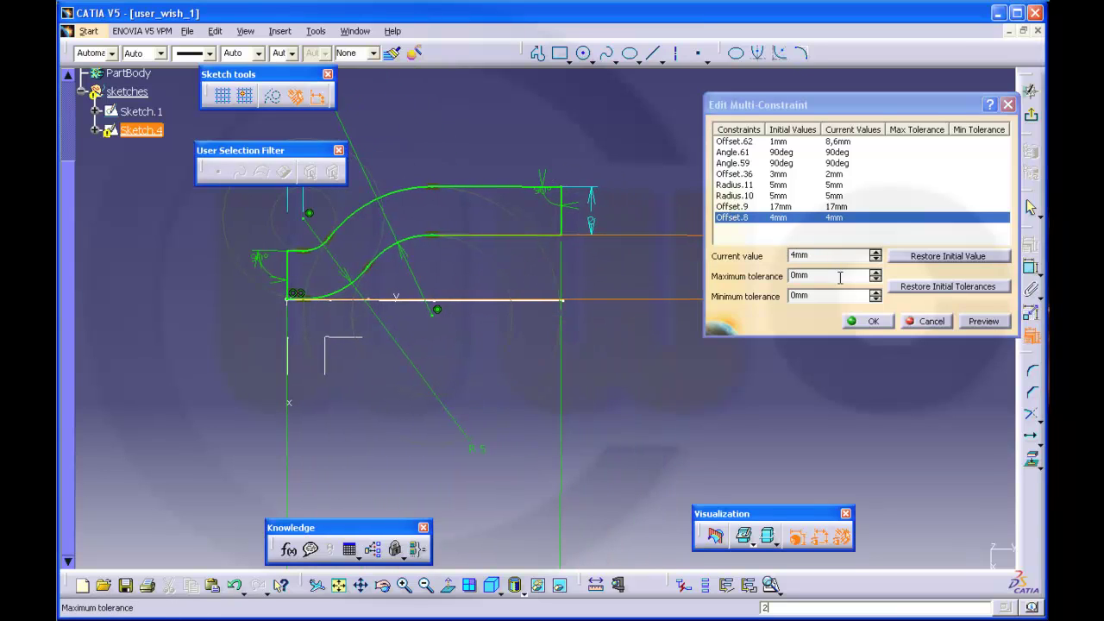
click(818, 256)
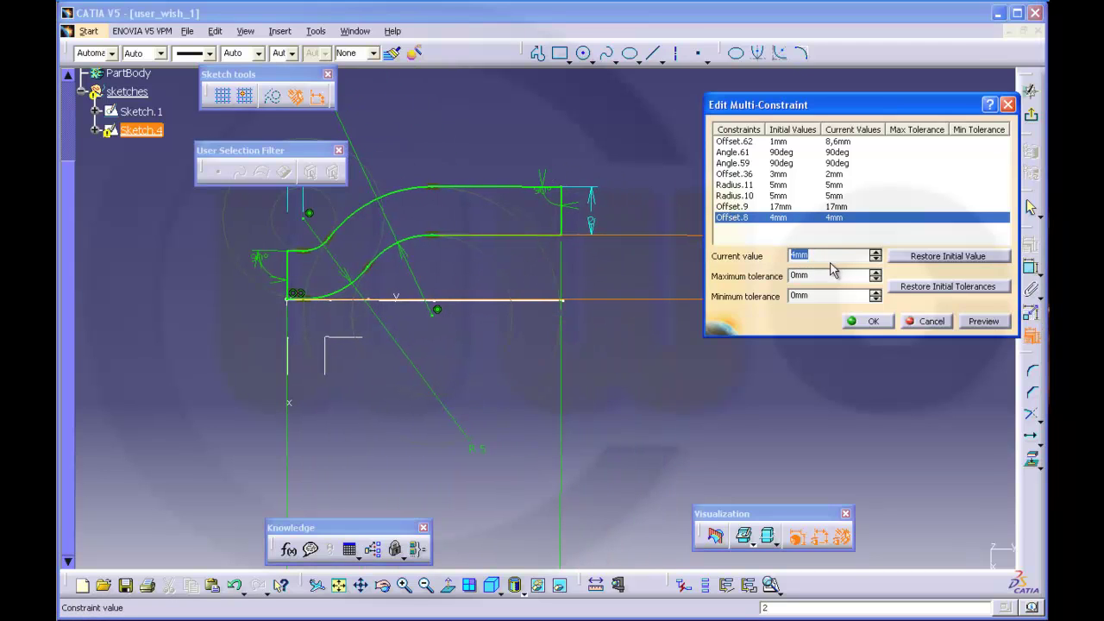
text(2)
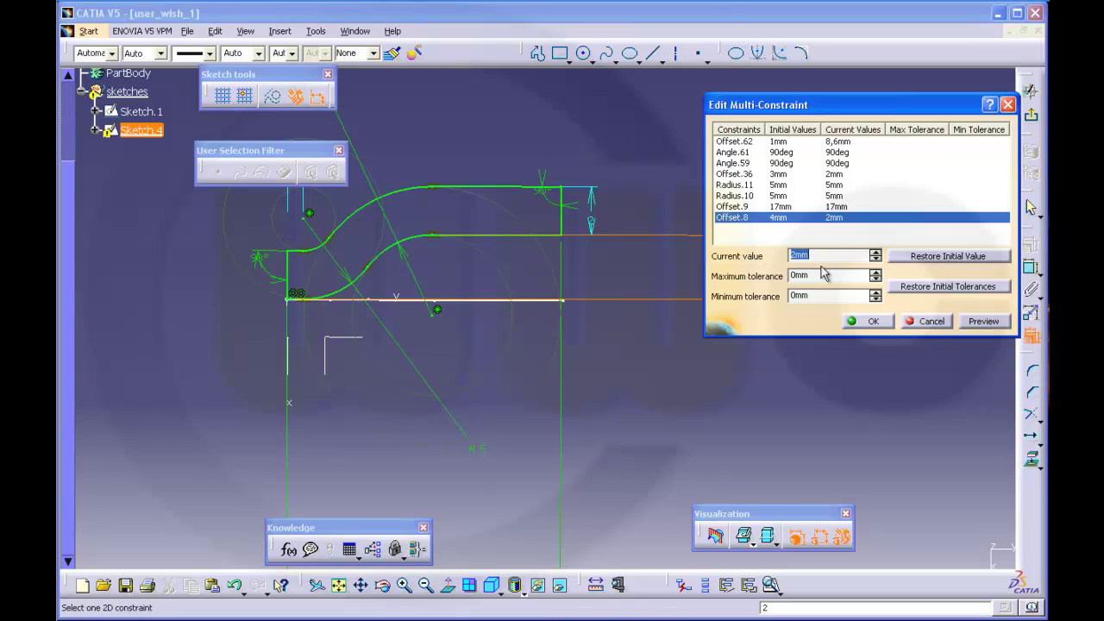
click(773, 174)
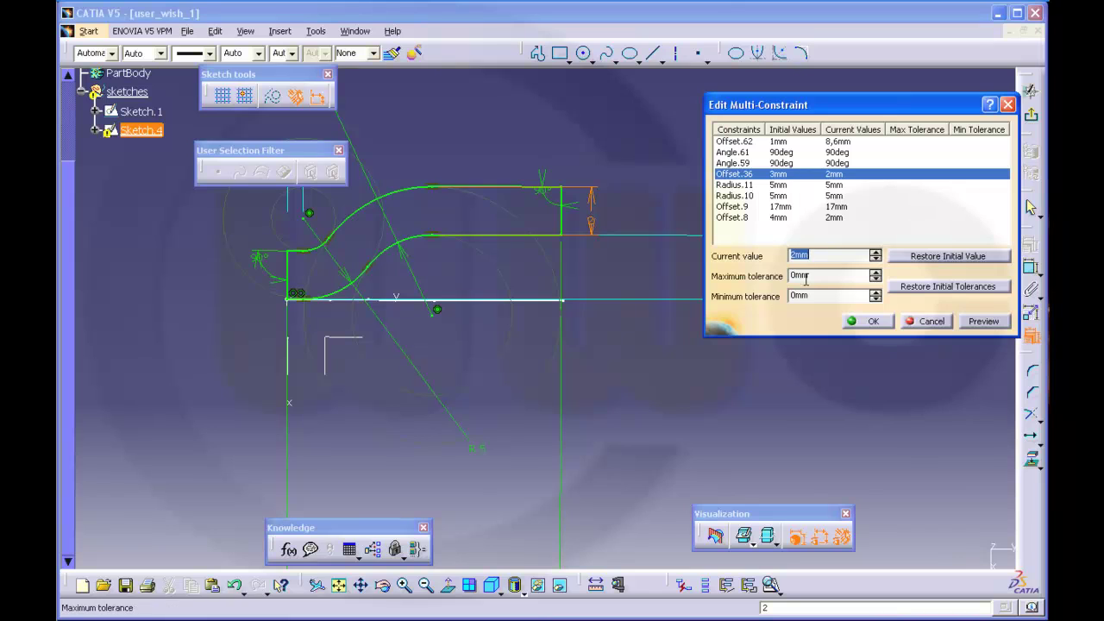
click(867, 321)
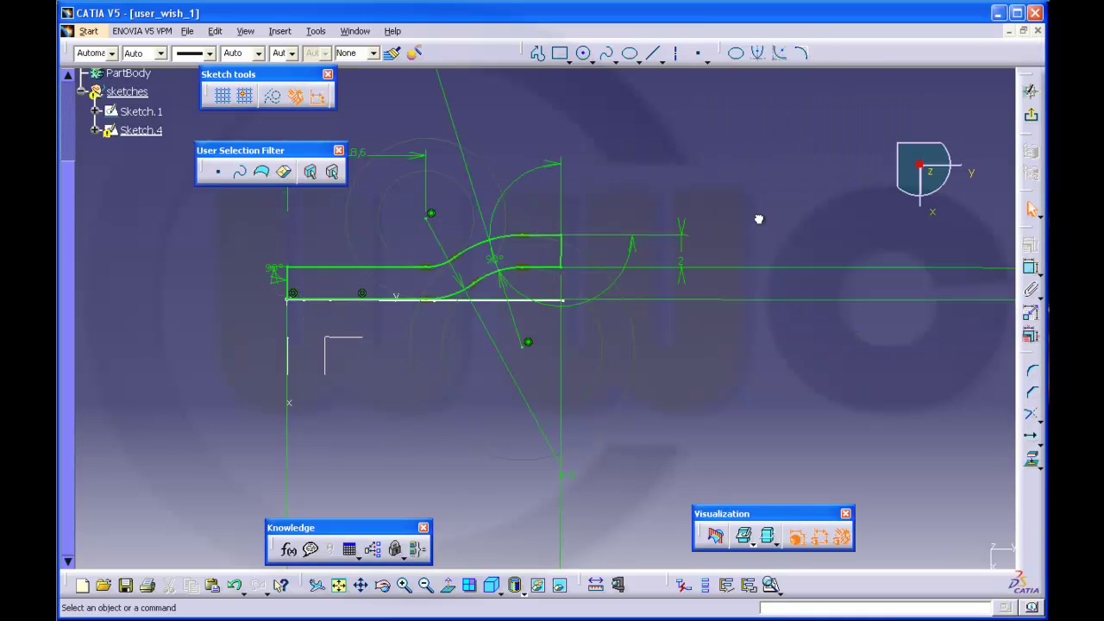
click(1030, 91)
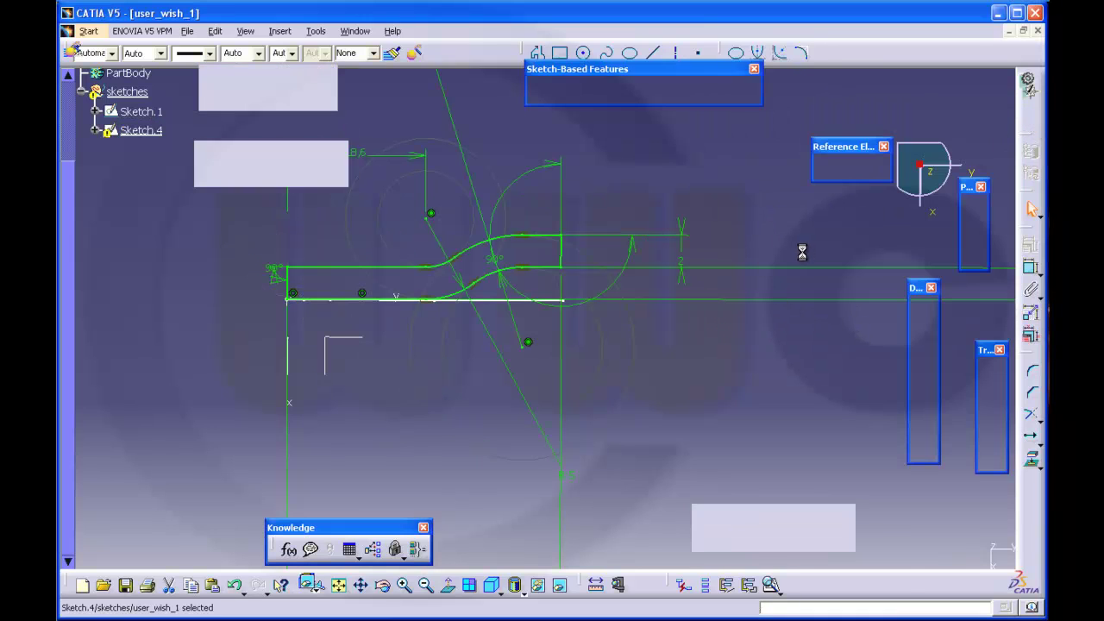
mouse_move(633, 251)
middle_down()
mouse_move(661, 293)
mouse_move(658, 322)
mouse_move(635, 236)
middle_up()
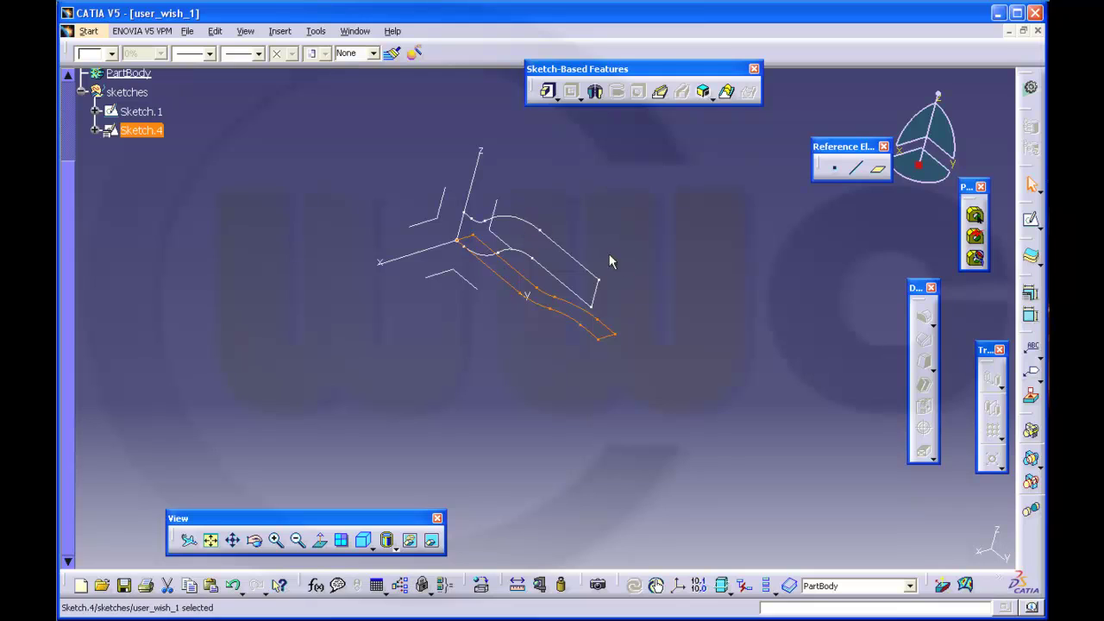
click(707, 93)
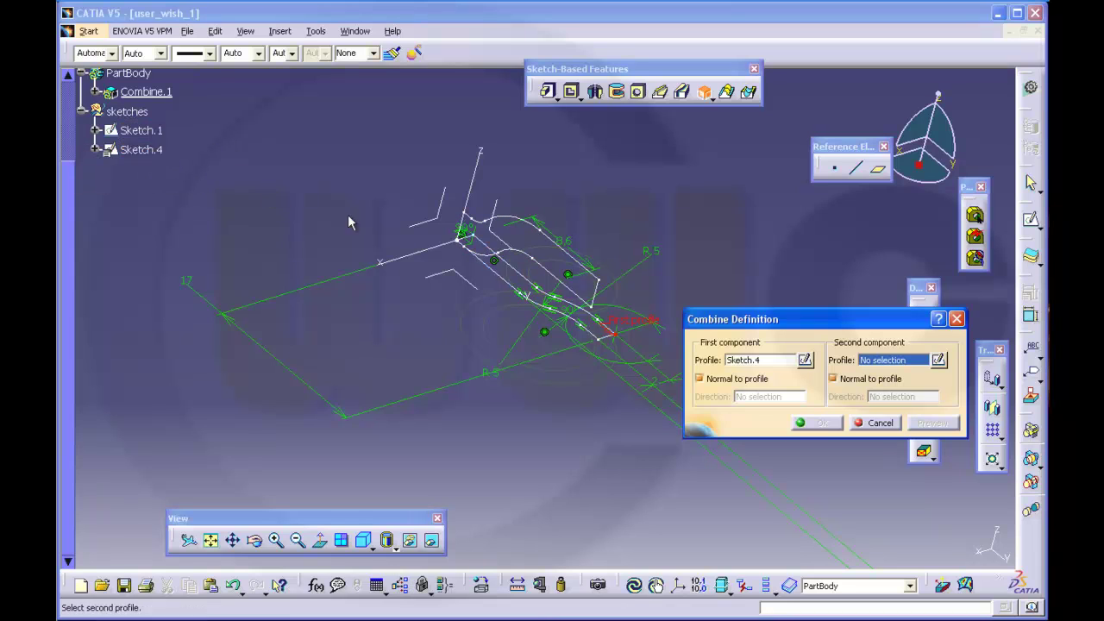
click(148, 131)
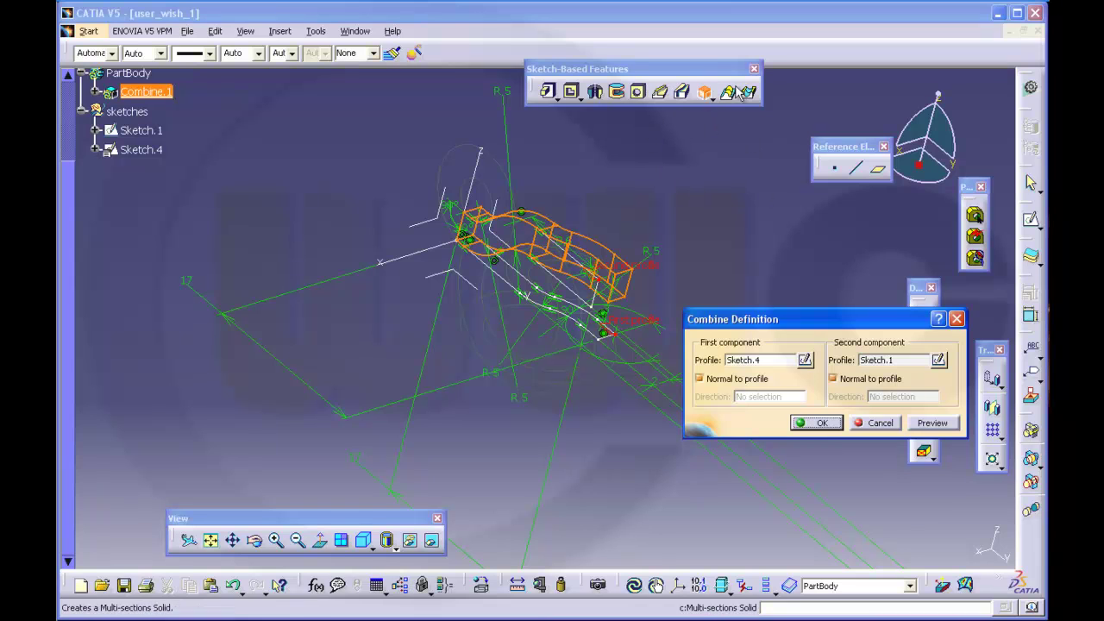
click(878, 423)
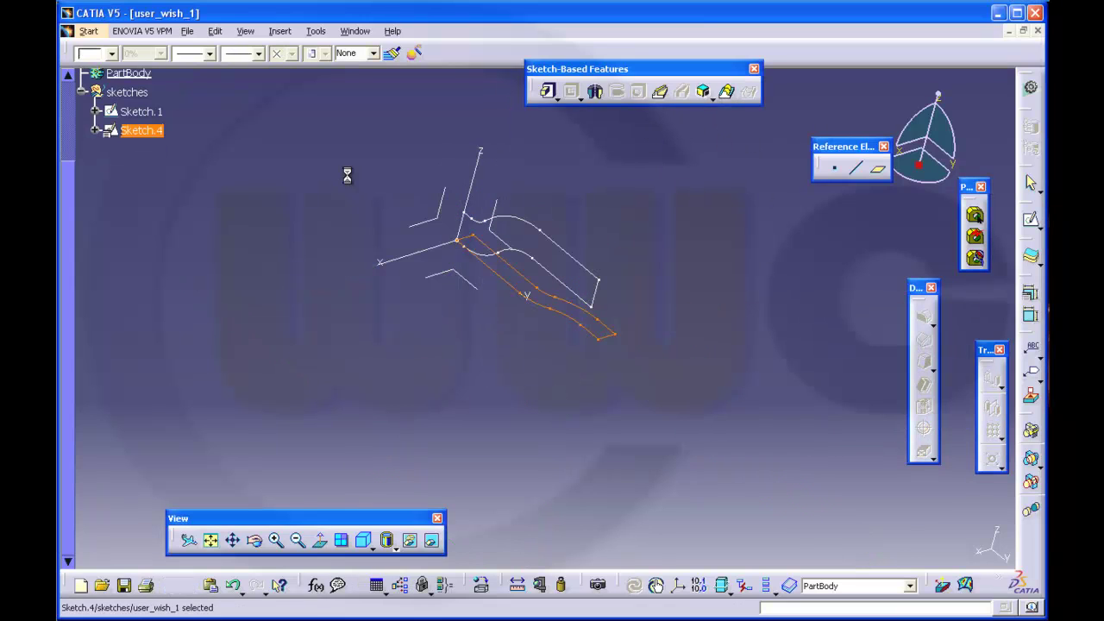
- Pad Sketch.1 by 10 mm in the reversed direction, so it extends over the Sketch.4 profile
middle_drag(333, 170, 341, 201)
scroll(287, 194, up, 3)
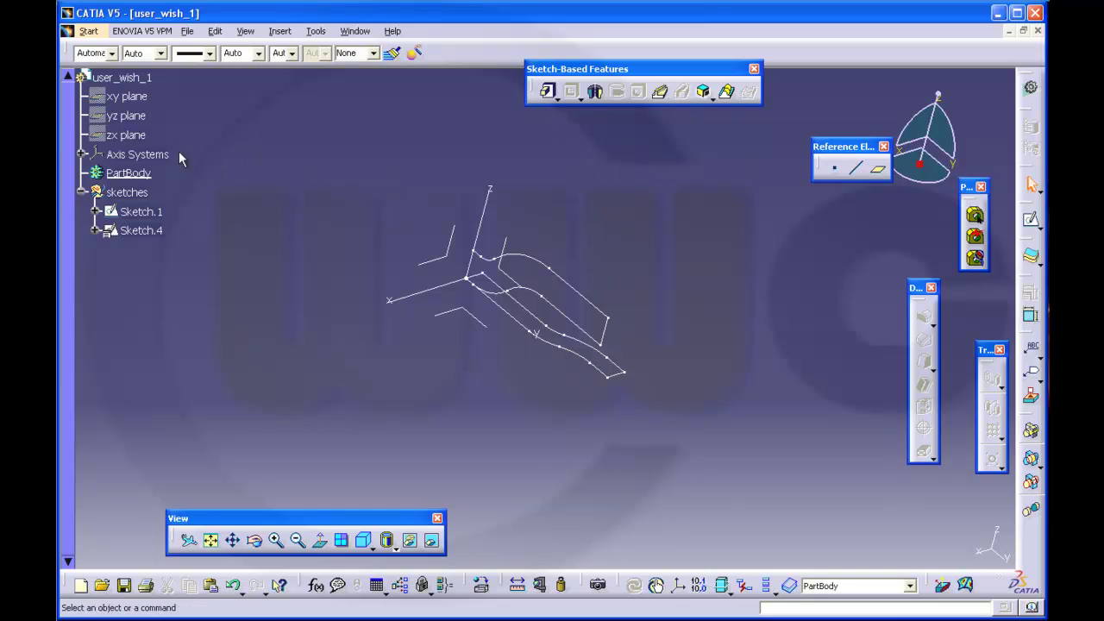
click(548, 91)
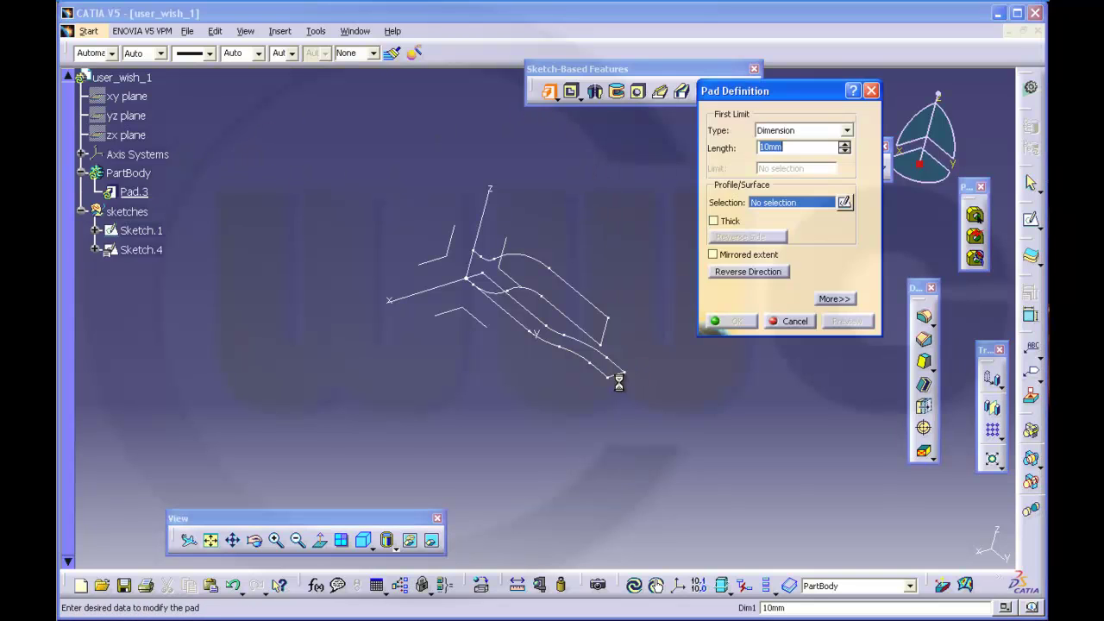
click(142, 230)
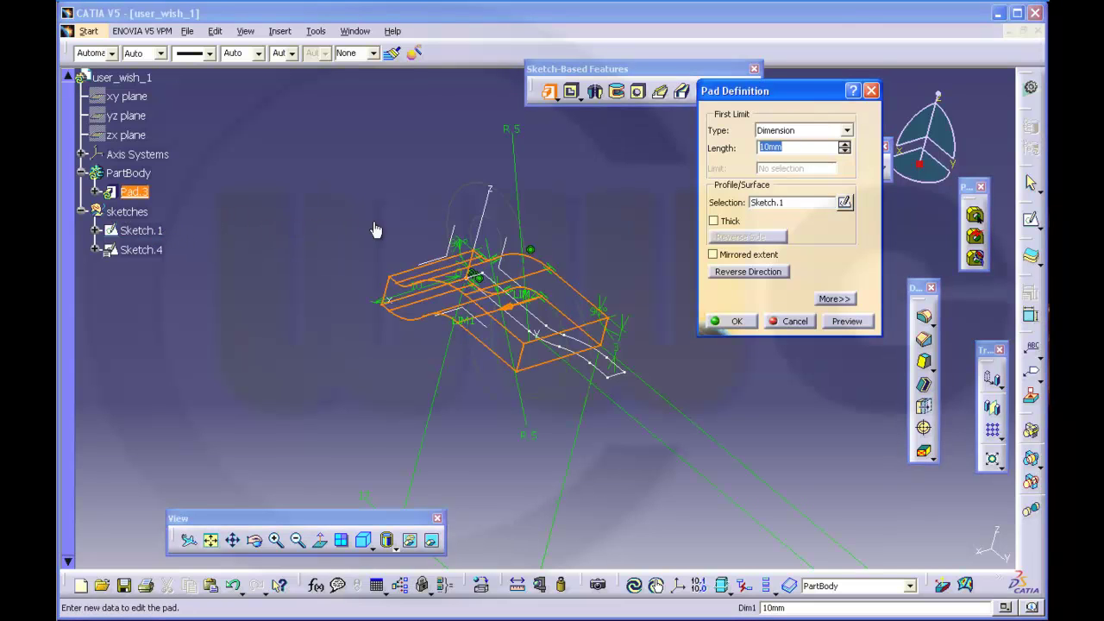
mouse_move(585, 259)
middle_down()
mouse_move(575, 234)
mouse_move(506, 296)
mouse_move(488, 341)
middle_up()
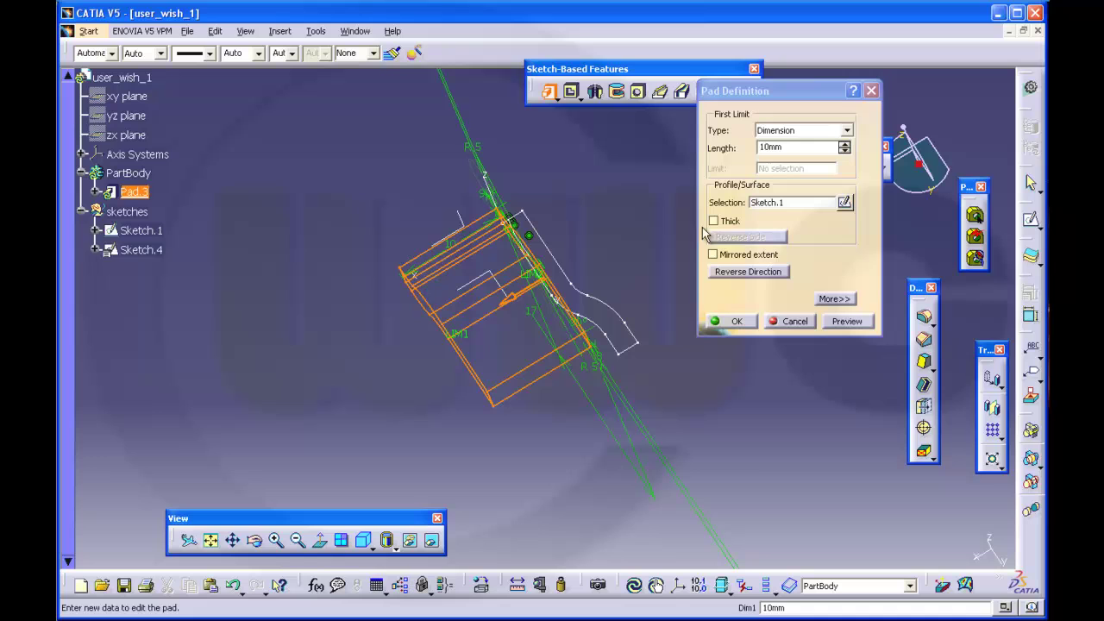
click(730, 273)
click(737, 322)
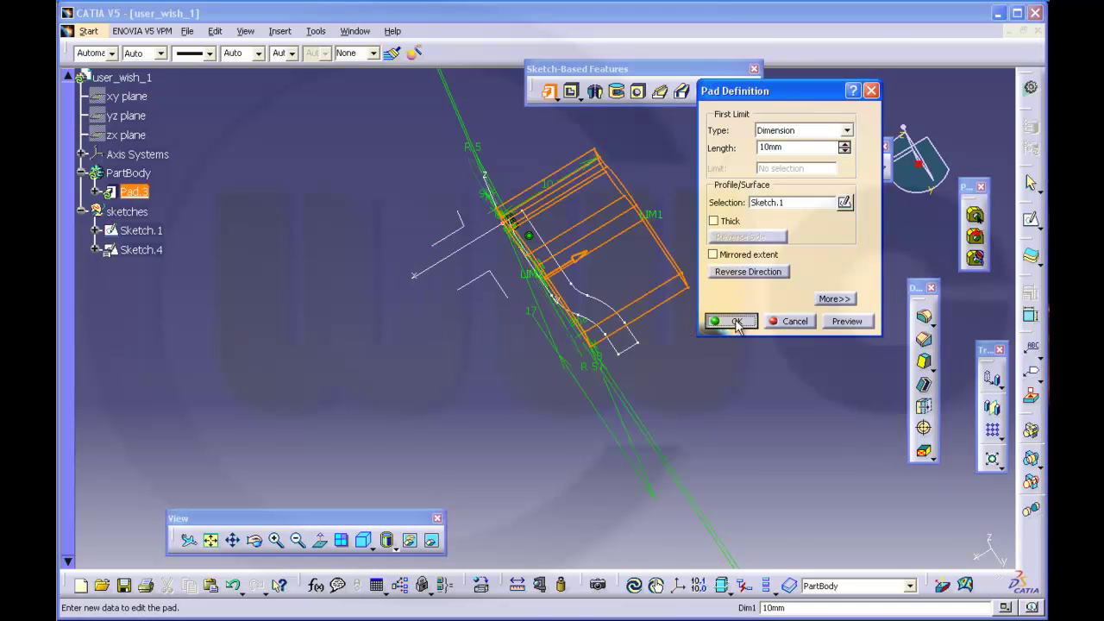
- Cut the pad with a 10 mm deep pocket from Sketch.4, reversing direction and side to keep only the material inside the profile
middle_drag(476, 301, 504, 252)
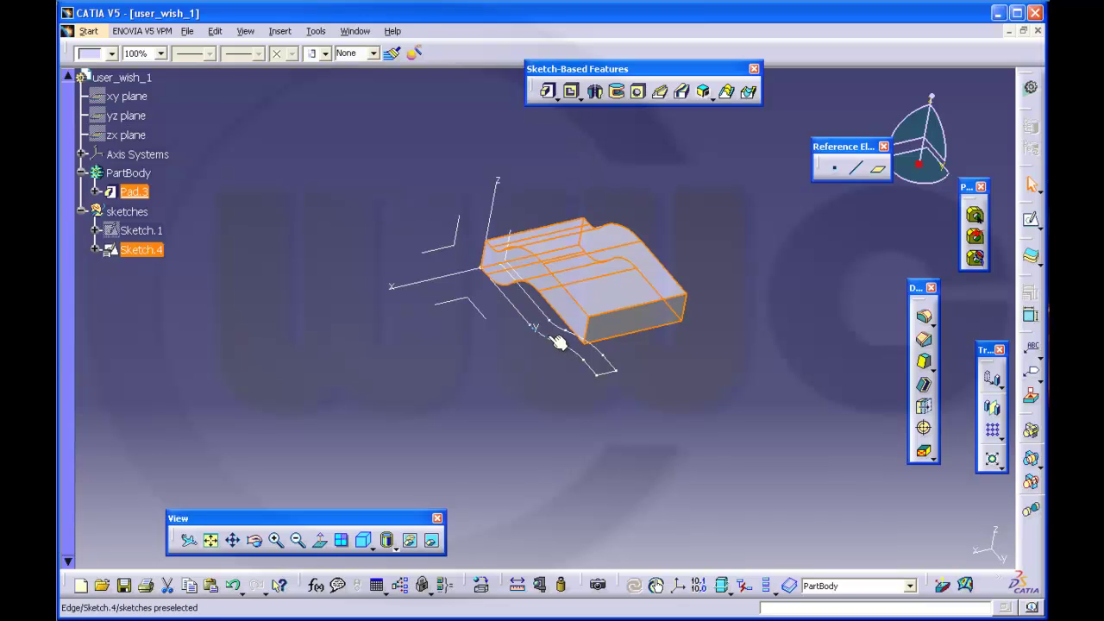
click(154, 253)
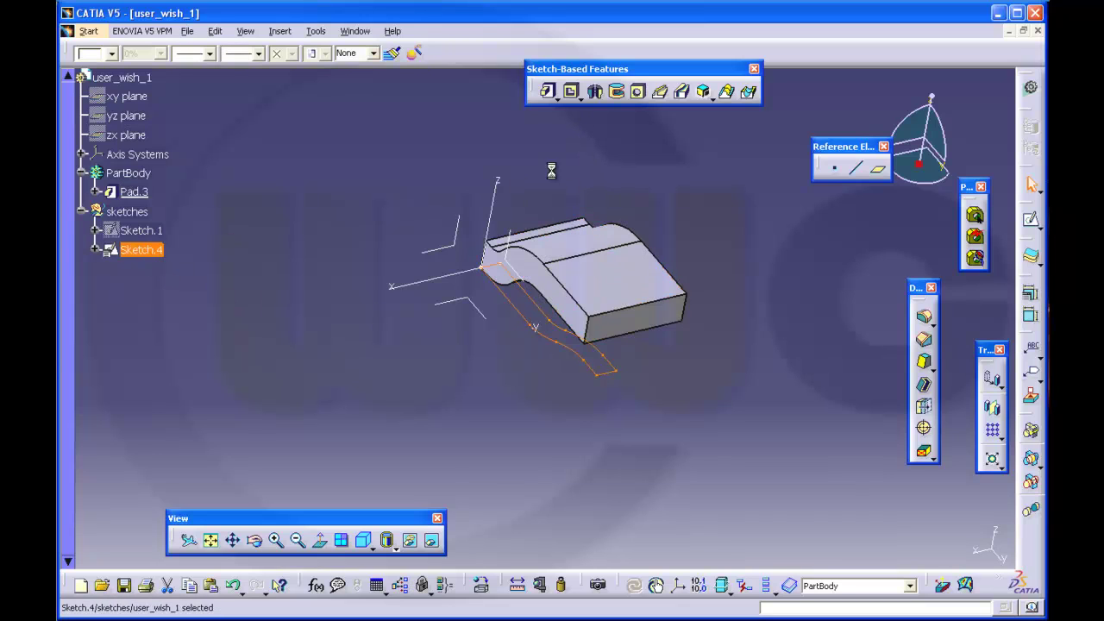
click(572, 92)
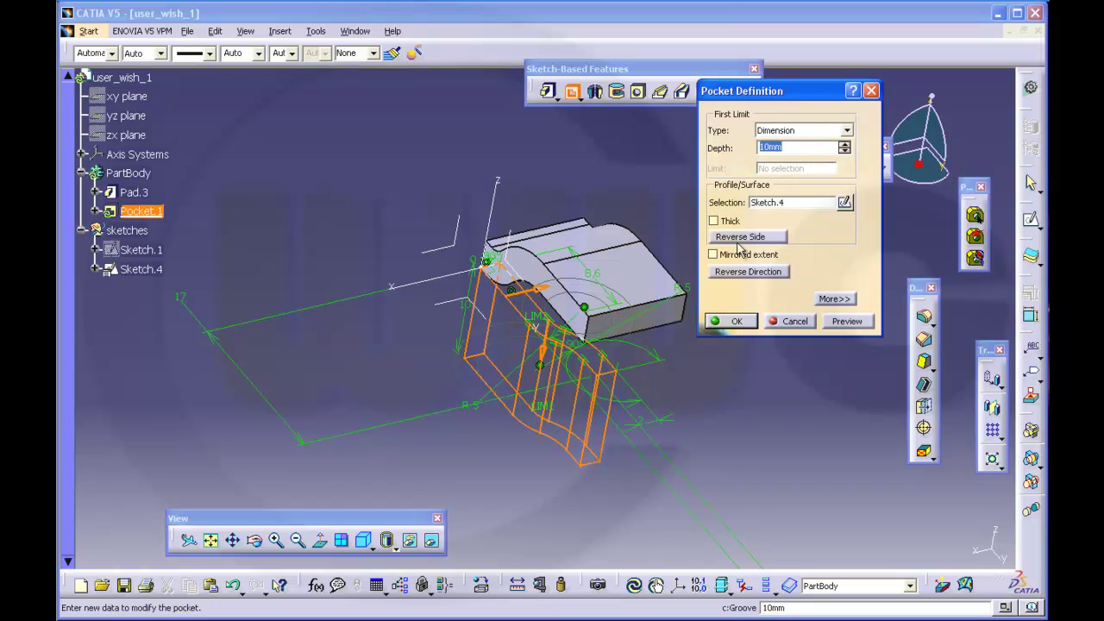
click(737, 273)
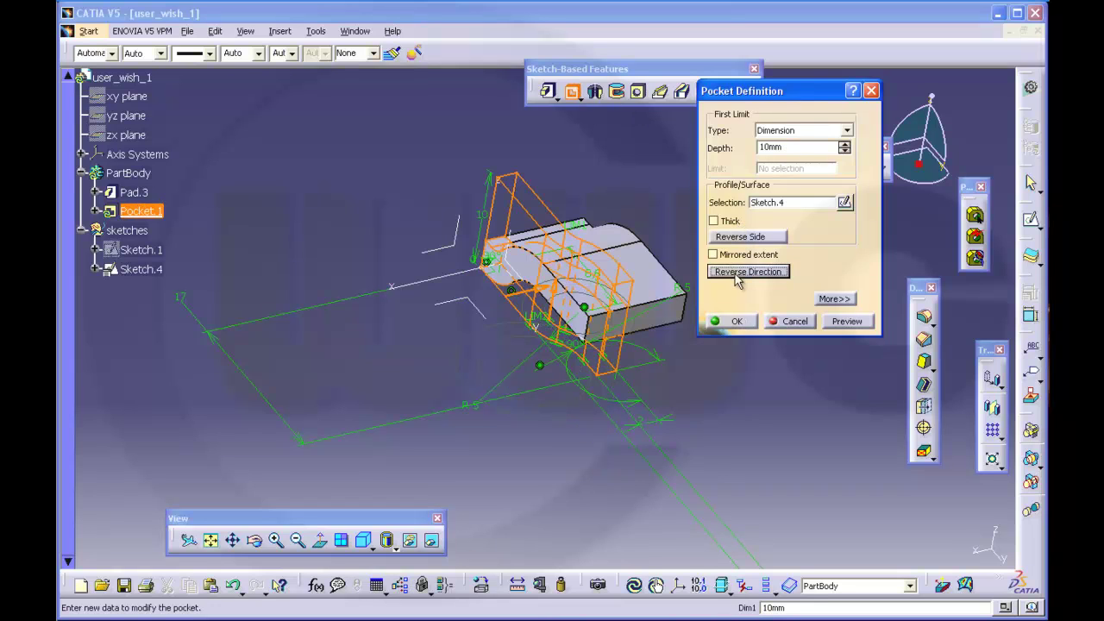
click(738, 238)
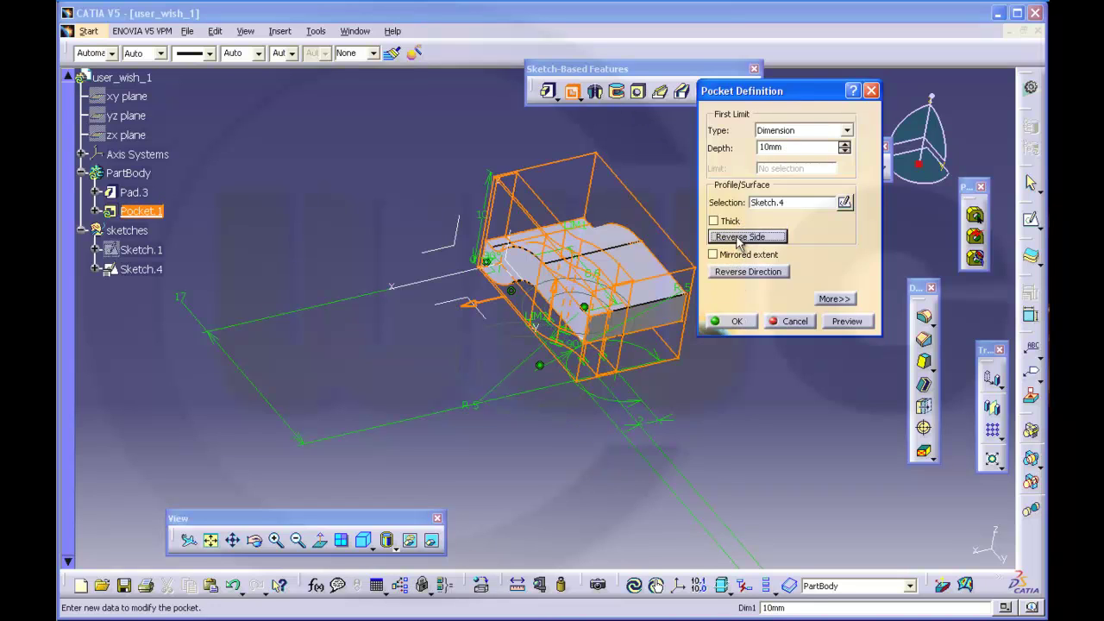
click(844, 321)
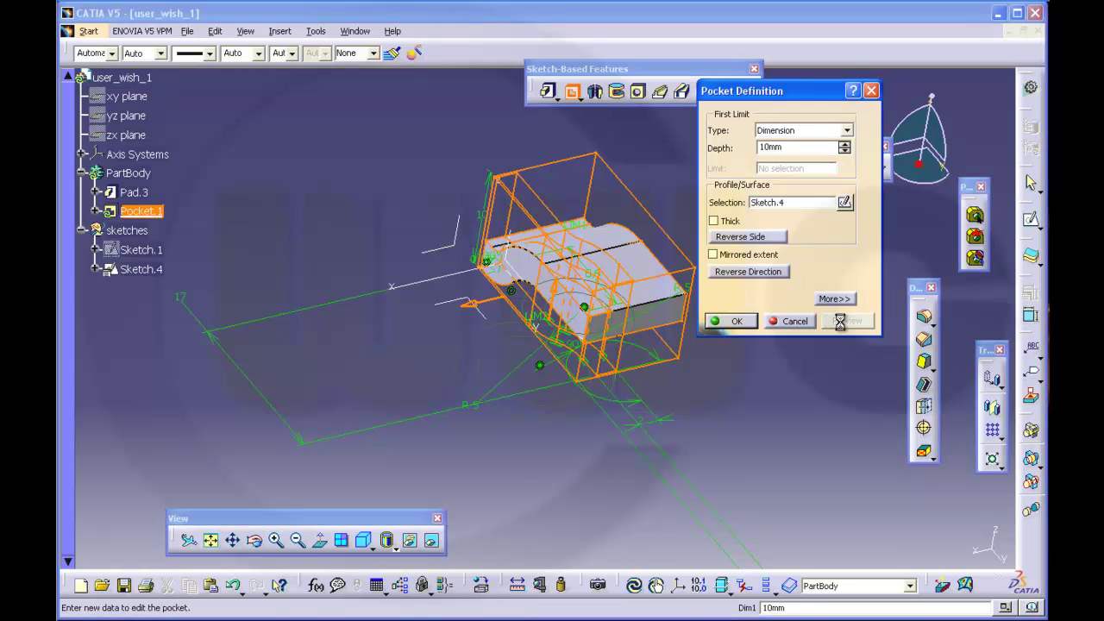
middle_drag(559, 252, 518, 293)
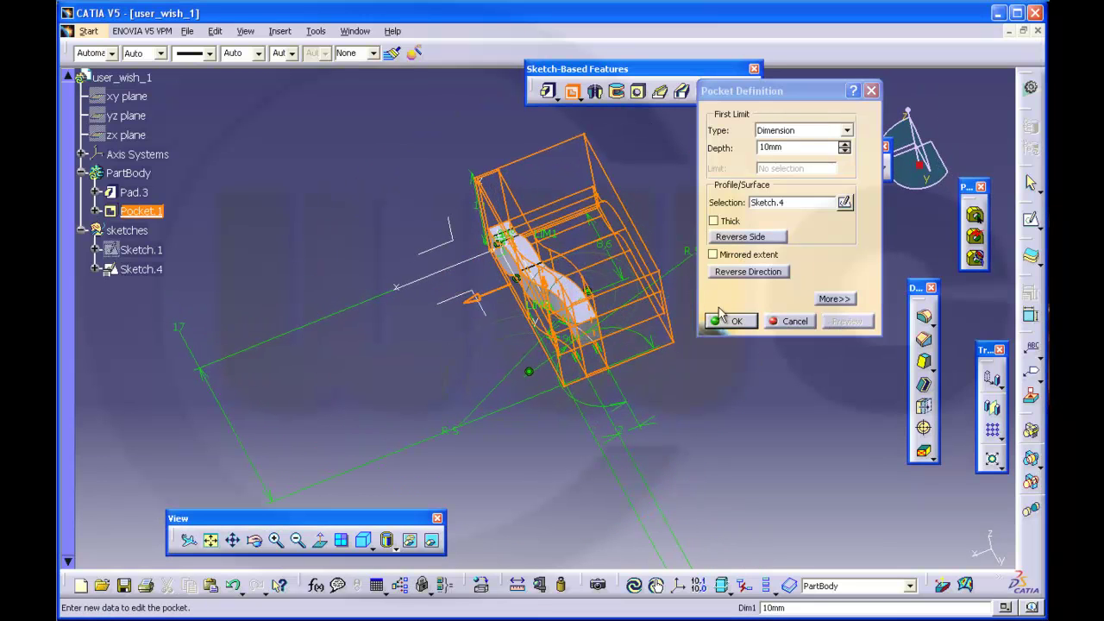
click(735, 321)
- Shell the S-shaped solid with 0.25 mm inside thickness, removing one curved side and both end faces
middle_drag(650, 296, 611, 197)
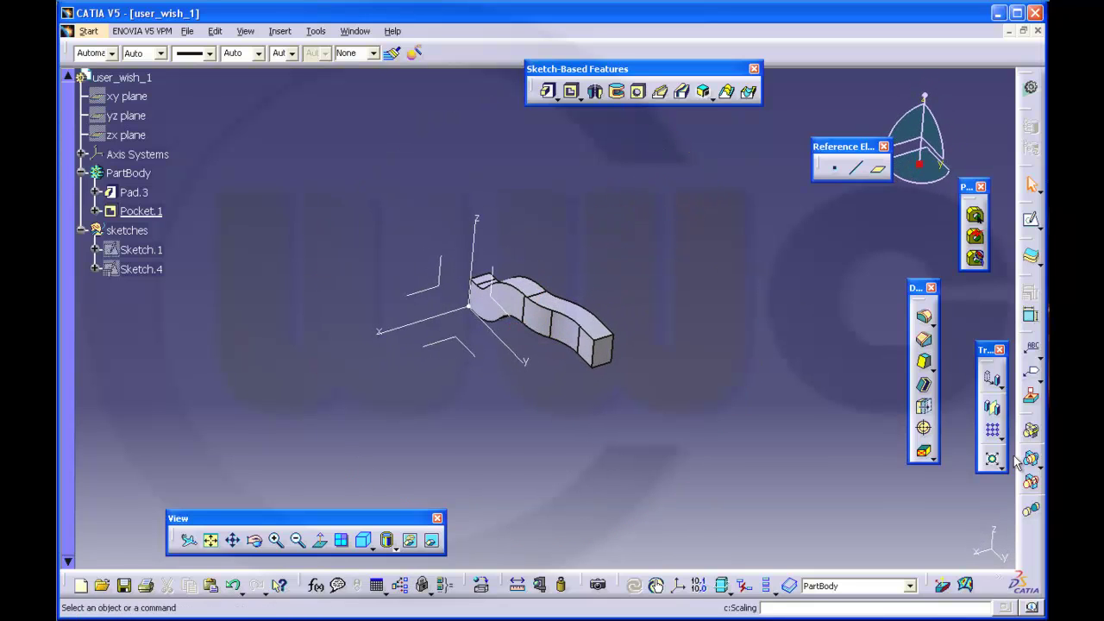
click(924, 385)
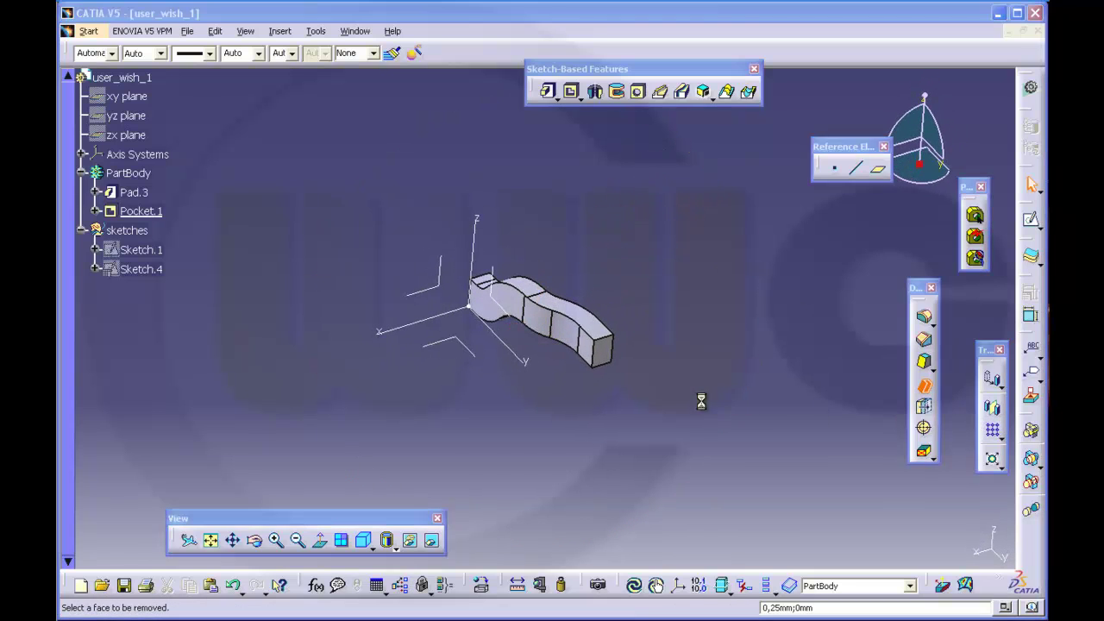
click(591, 360)
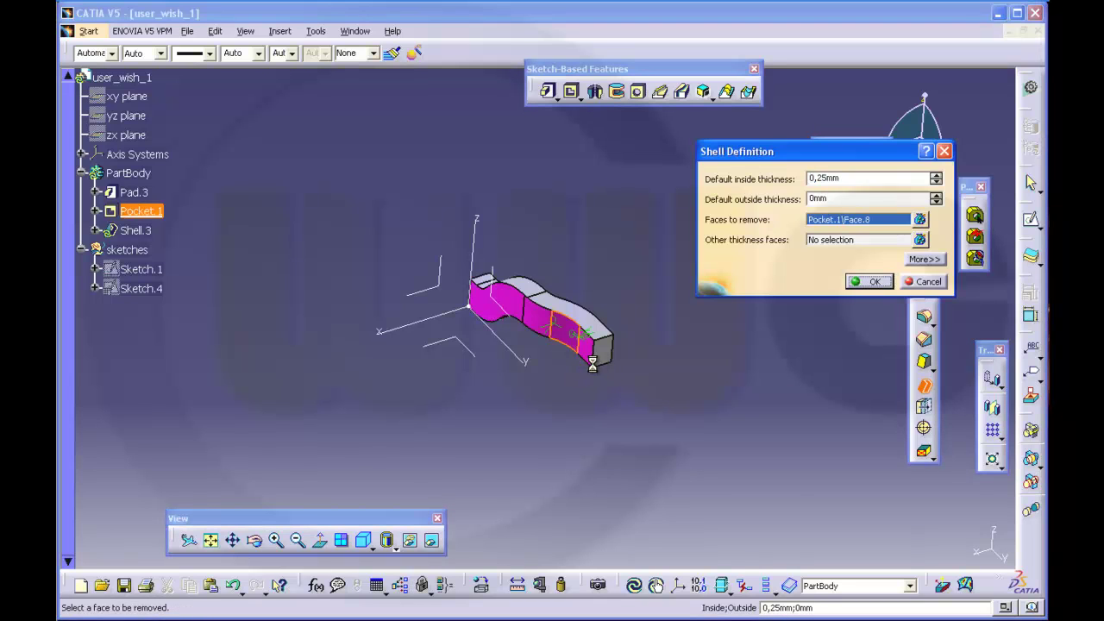
click(608, 359)
middle_drag(402, 342, 759, 383)
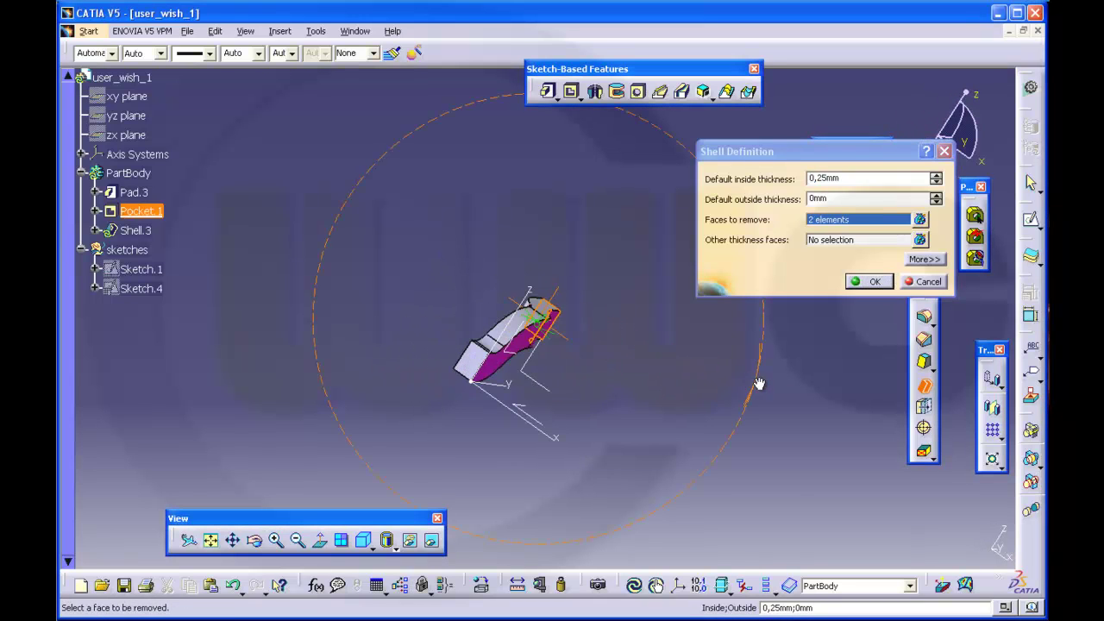
click(481, 370)
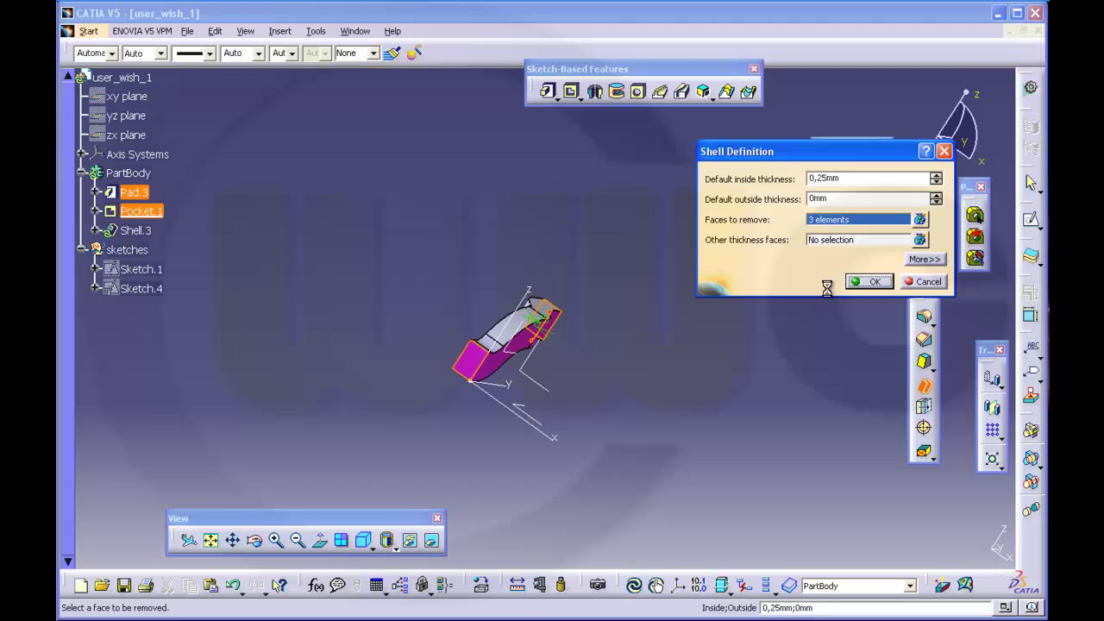
click(871, 283)
middle_drag(722, 313, 498, 342)
middle_drag(660, 345, 609, 229)
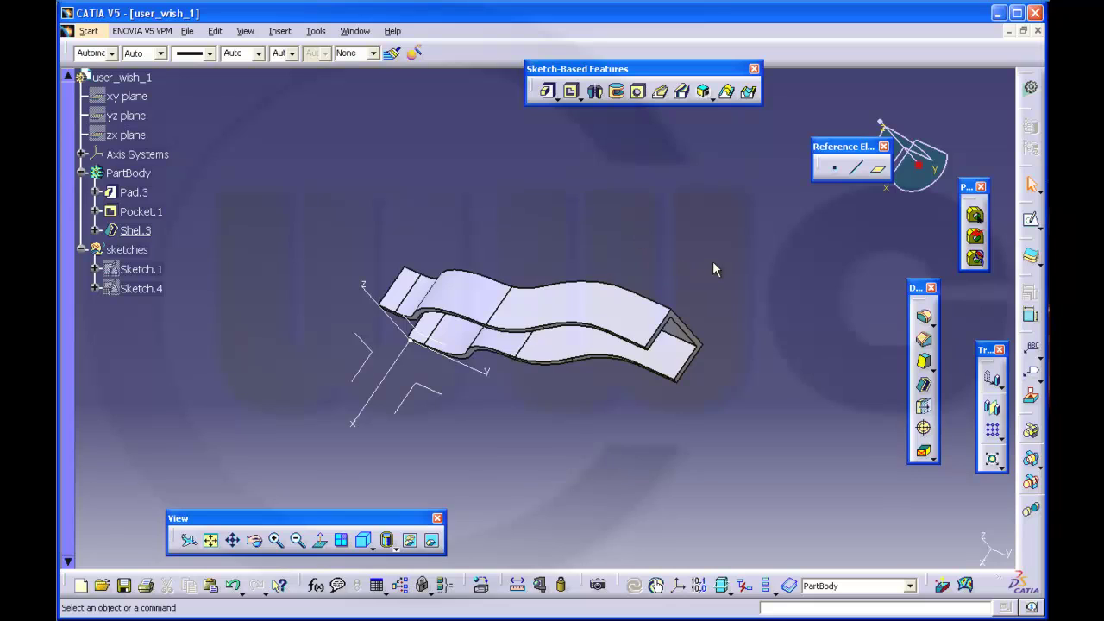